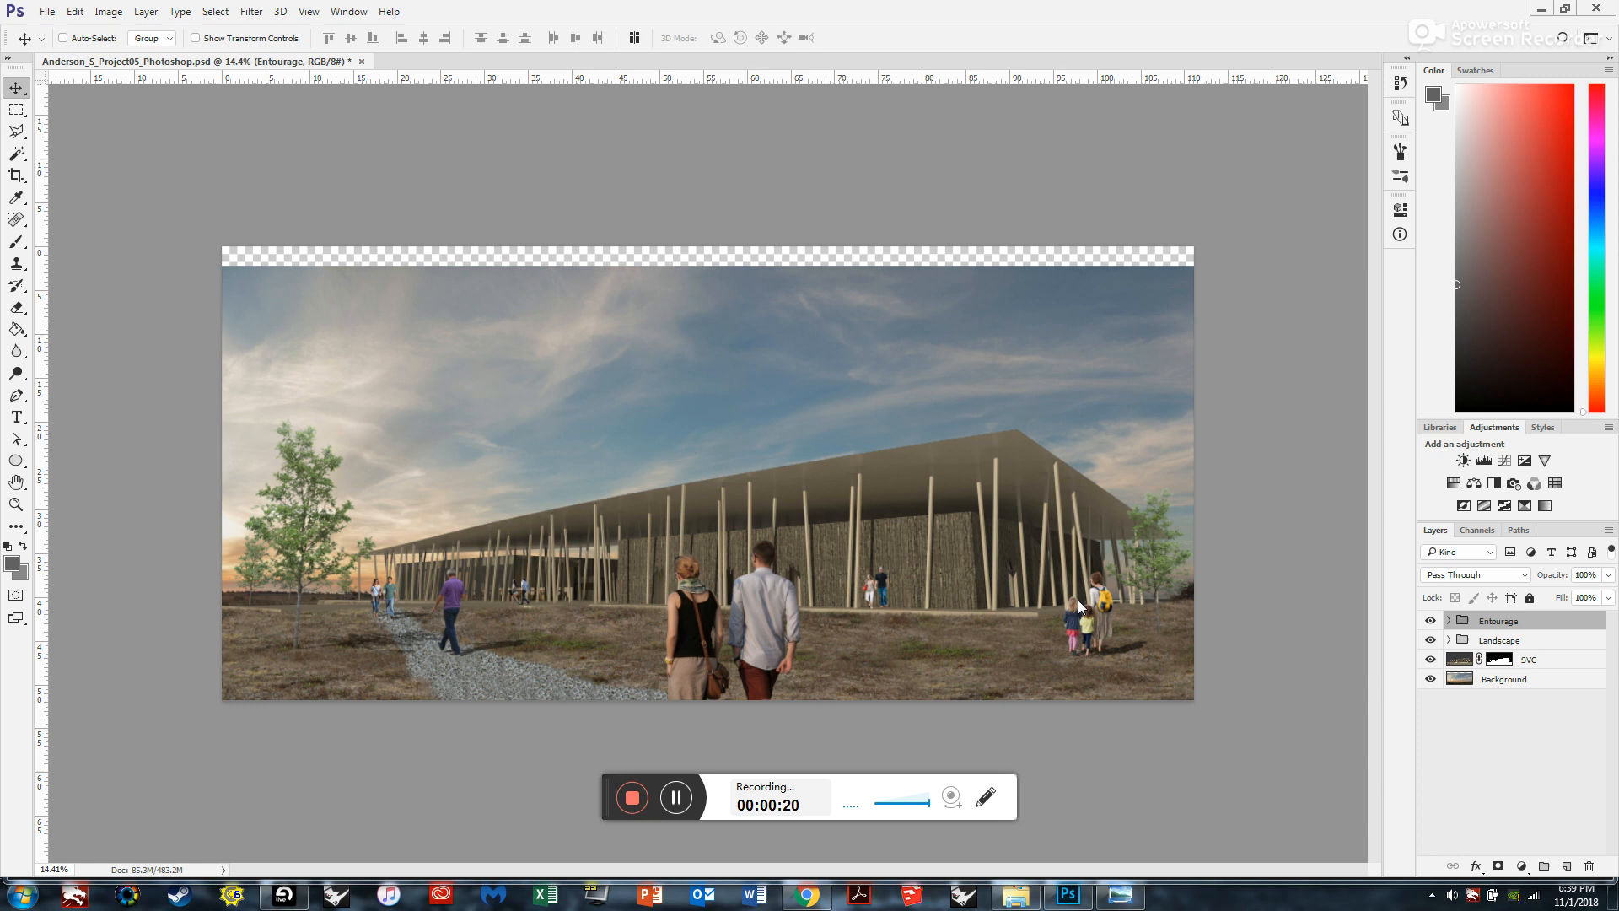
# Examine the people, shadows, trees and gravel path across the building composite, close up and as a whole.
pyautogui.scroll(5, 1099, 625)
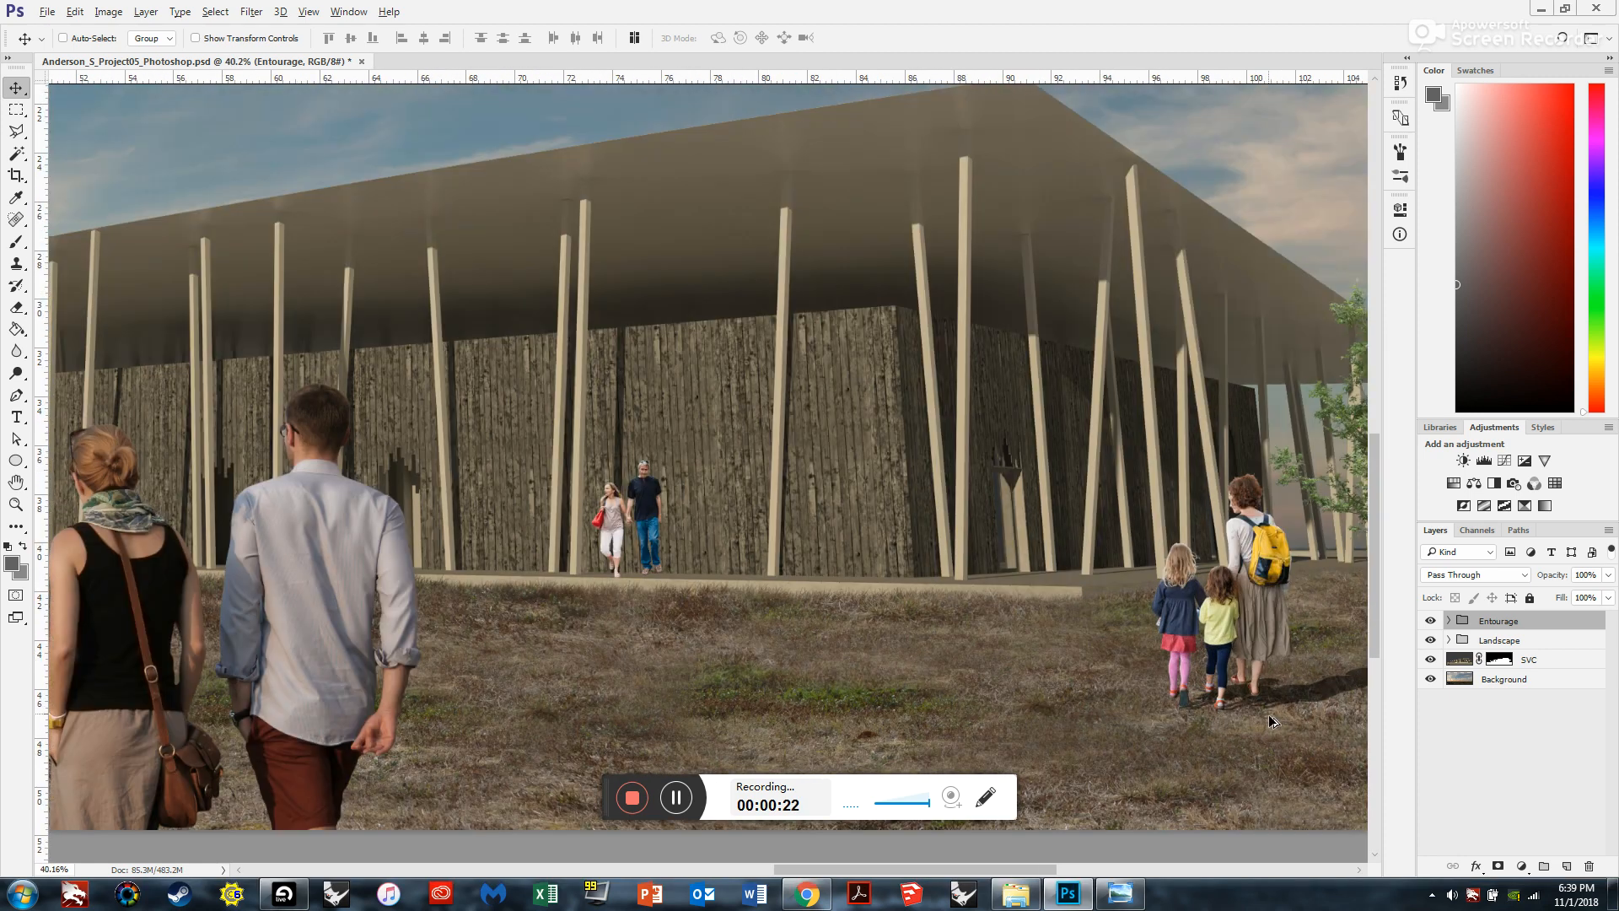
pyautogui.scroll(2, 1012, 522)
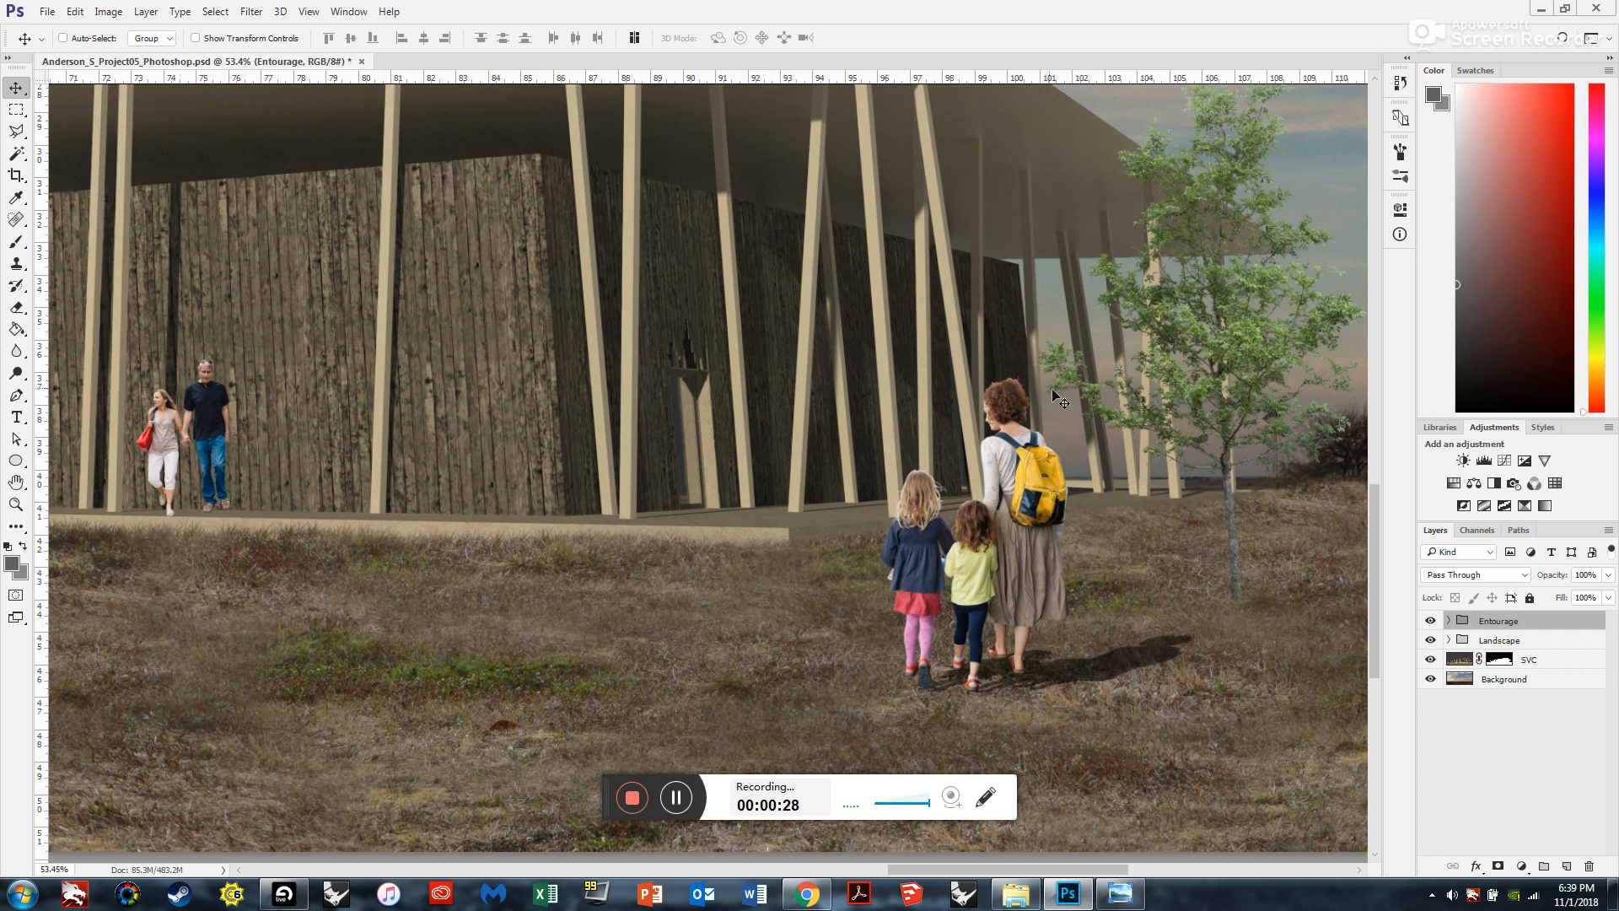
pyautogui.scroll(-1, 1061, 687)
pyautogui.scroll(-1, 1061, 687)
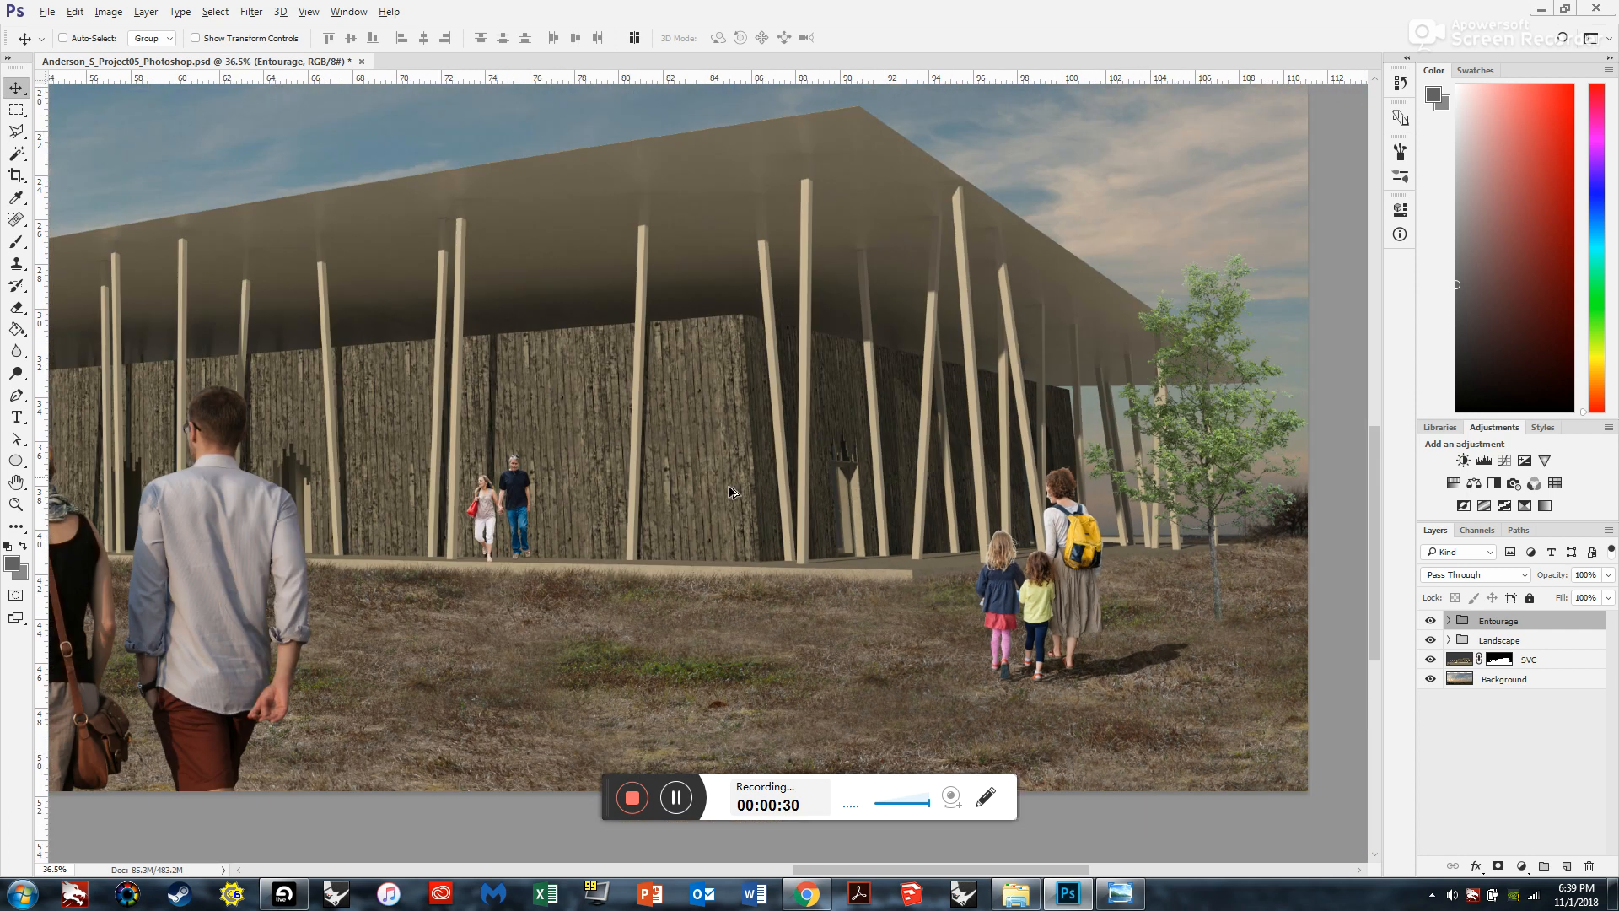
pyautogui.scroll(-5, 1239, 563)
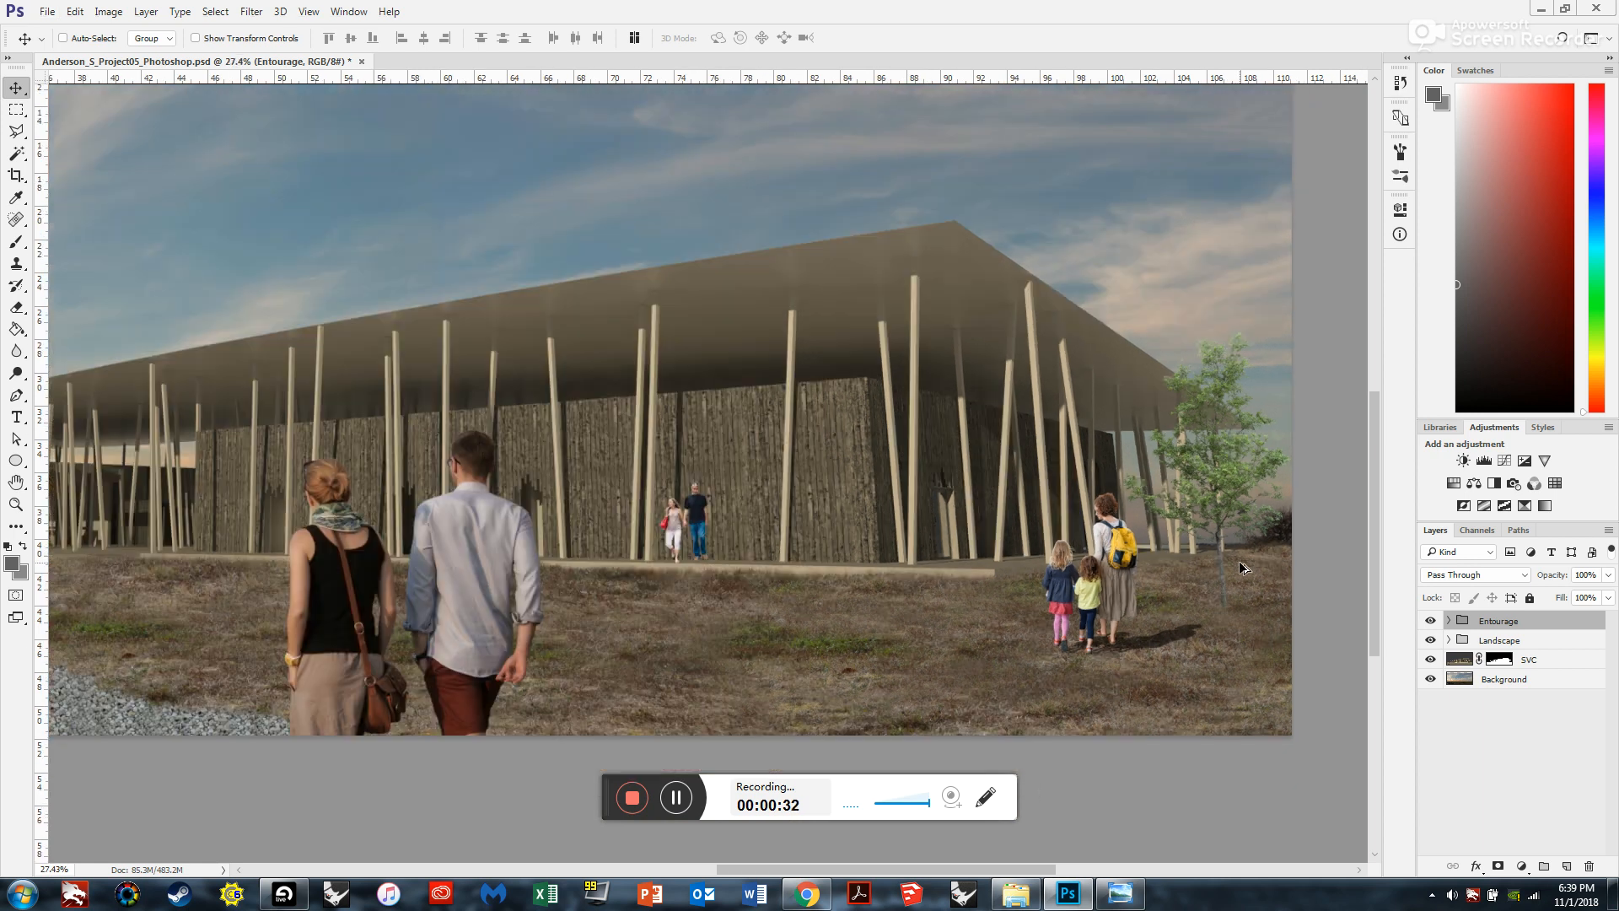
pyautogui.scroll(4, 558, 561)
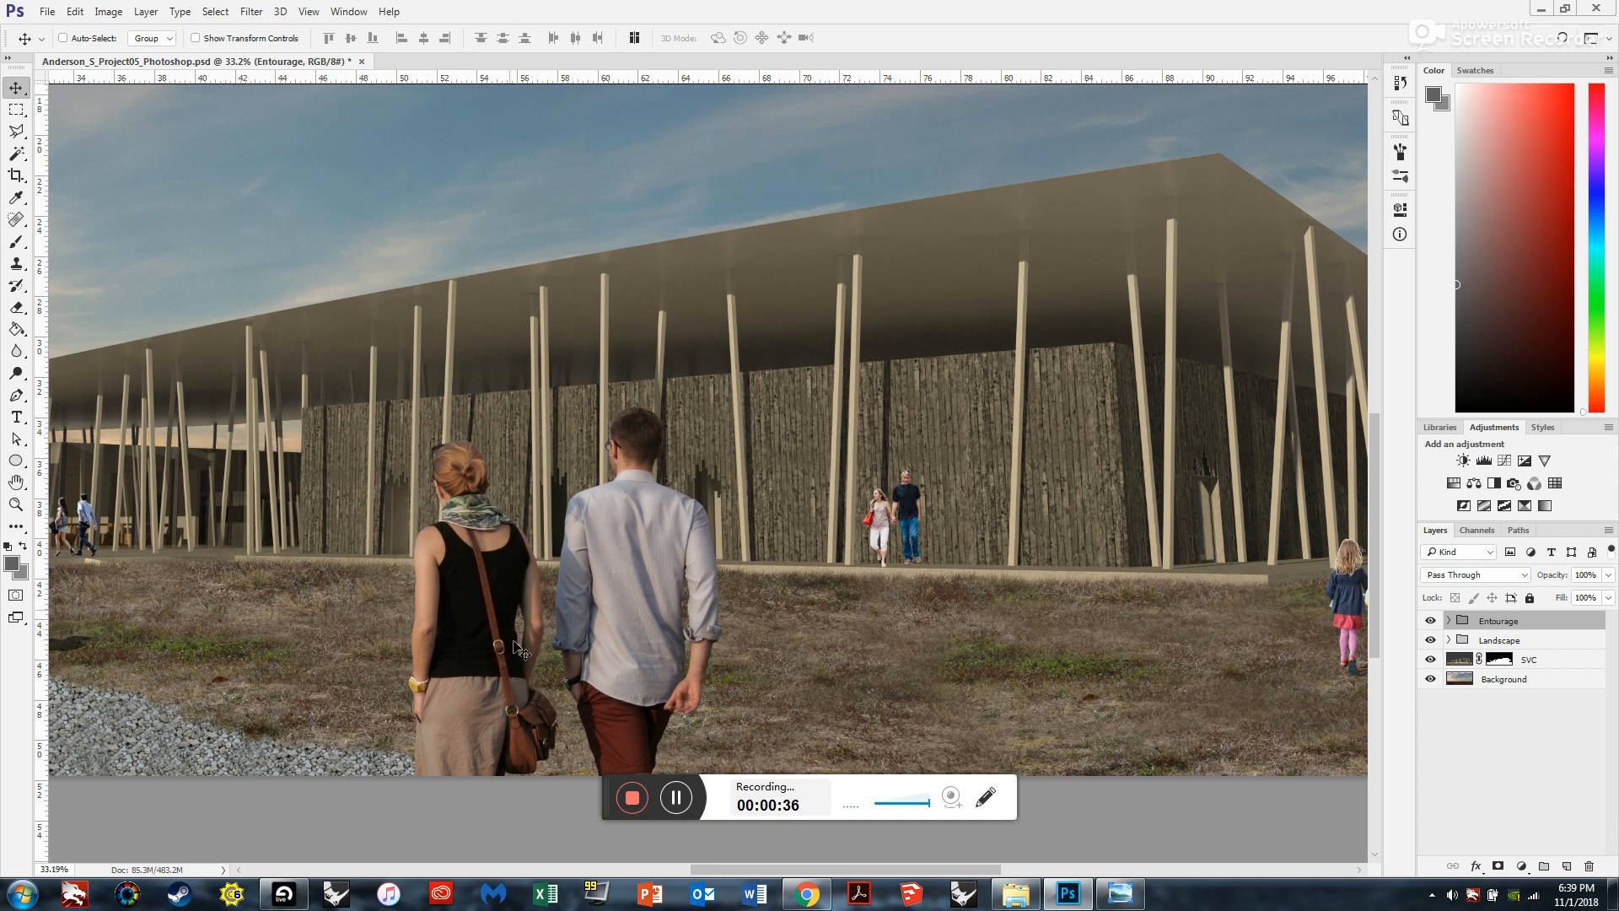
pyautogui.scroll(-1, 1172, 599)
pyautogui.scroll(-3, 1175, 602)
pyautogui.scroll(5, 291, 696)
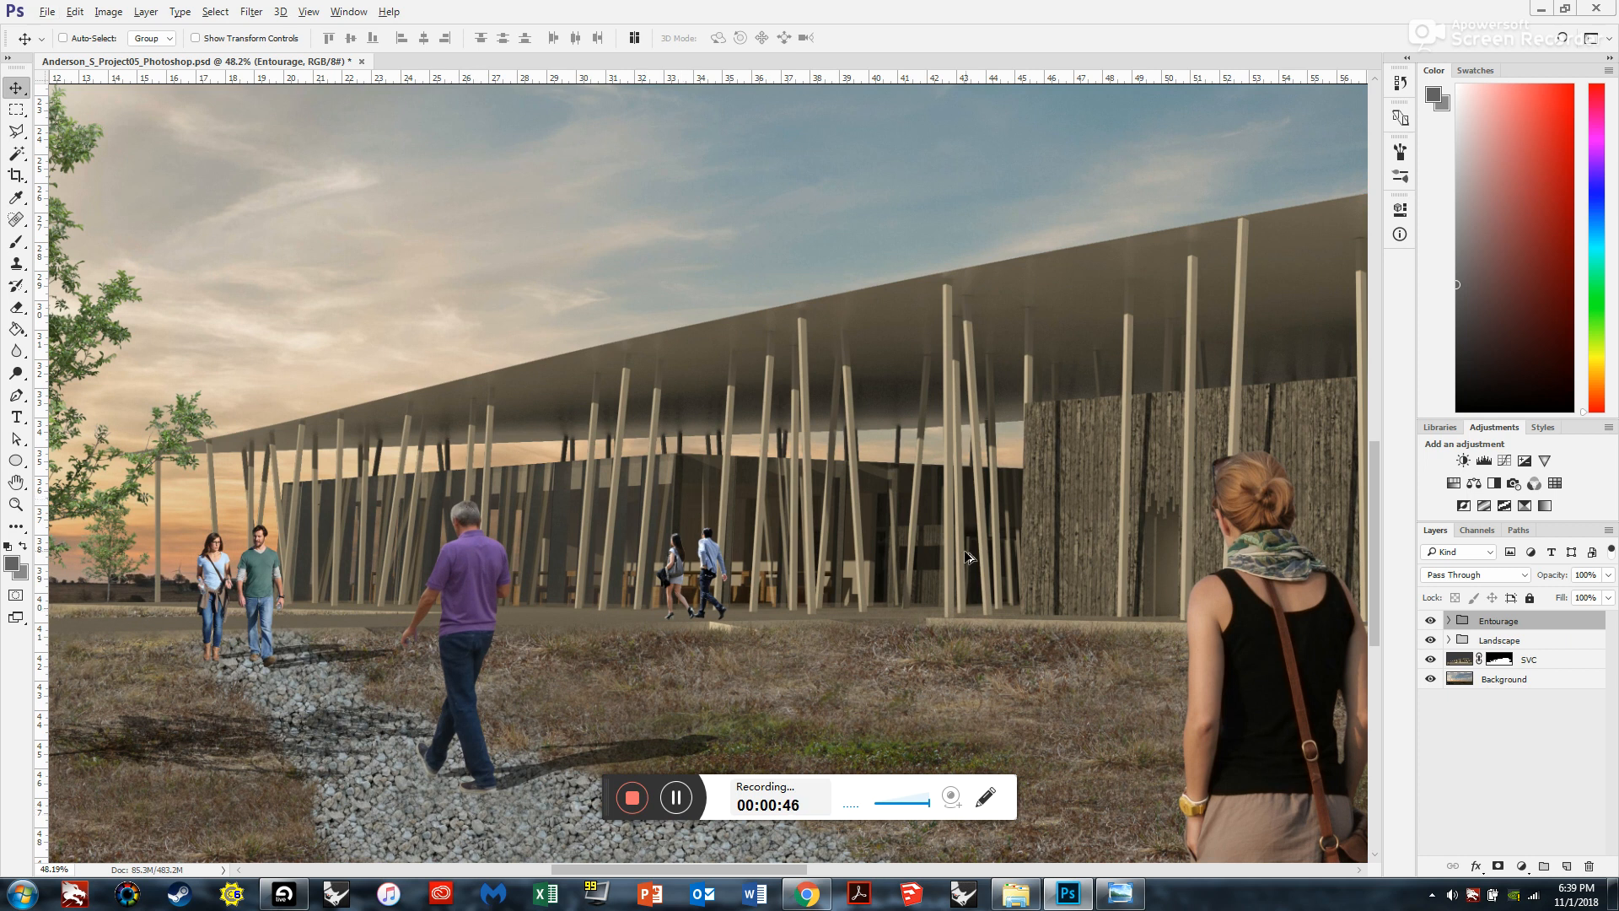
pyautogui.scroll(-2, 964, 545)
pyautogui.scroll(-2, 949, 539)
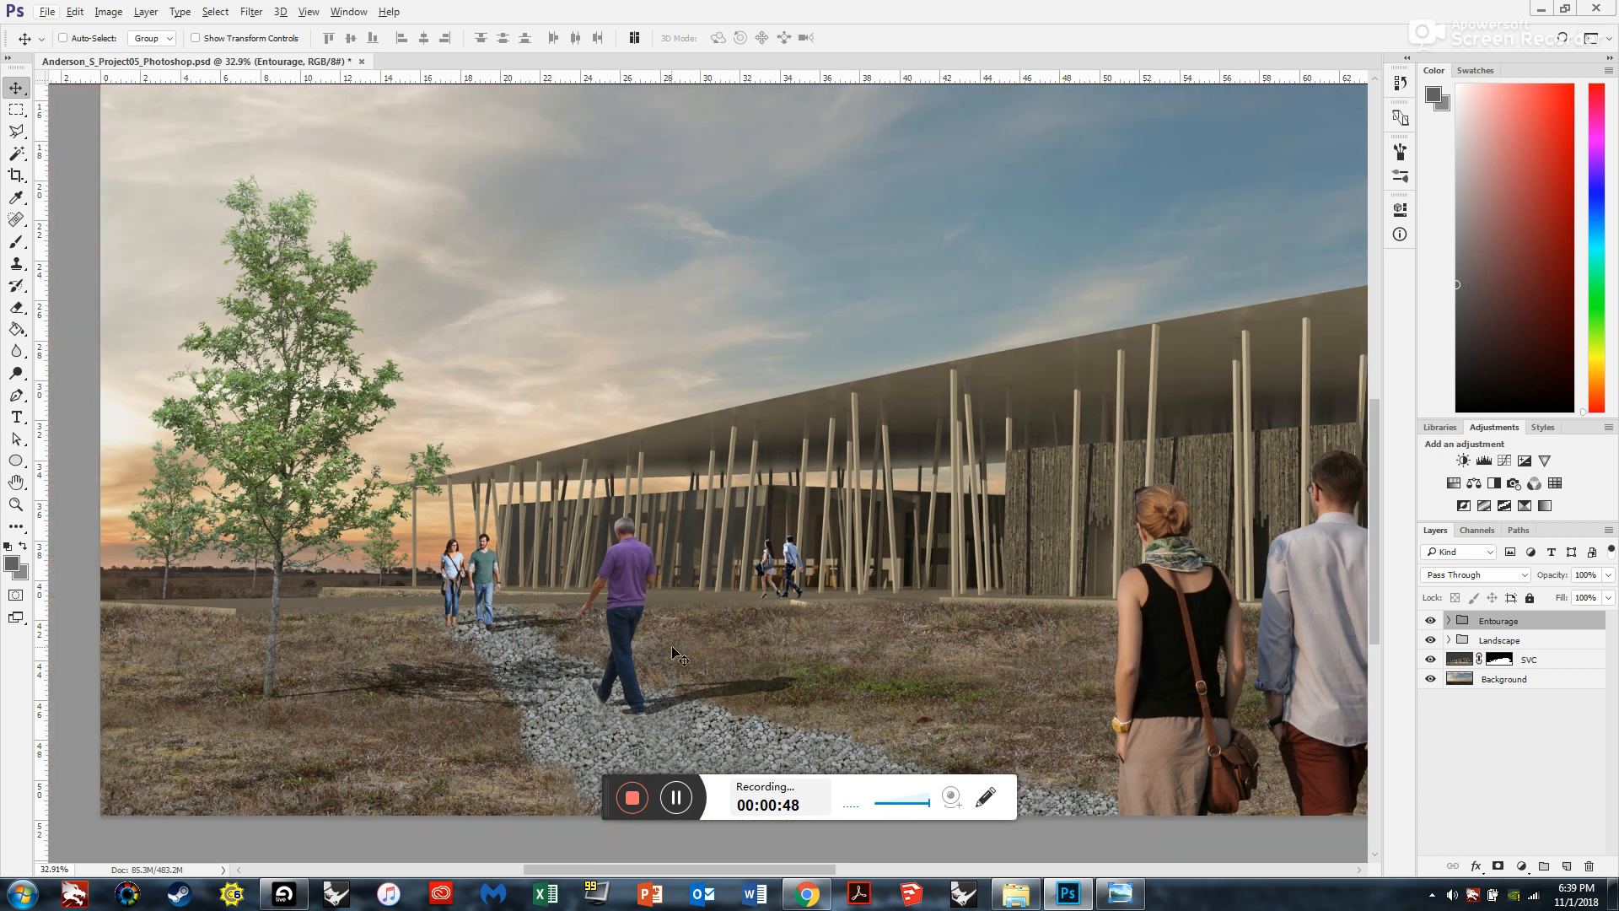
pyautogui.scroll(1, 343, 590)
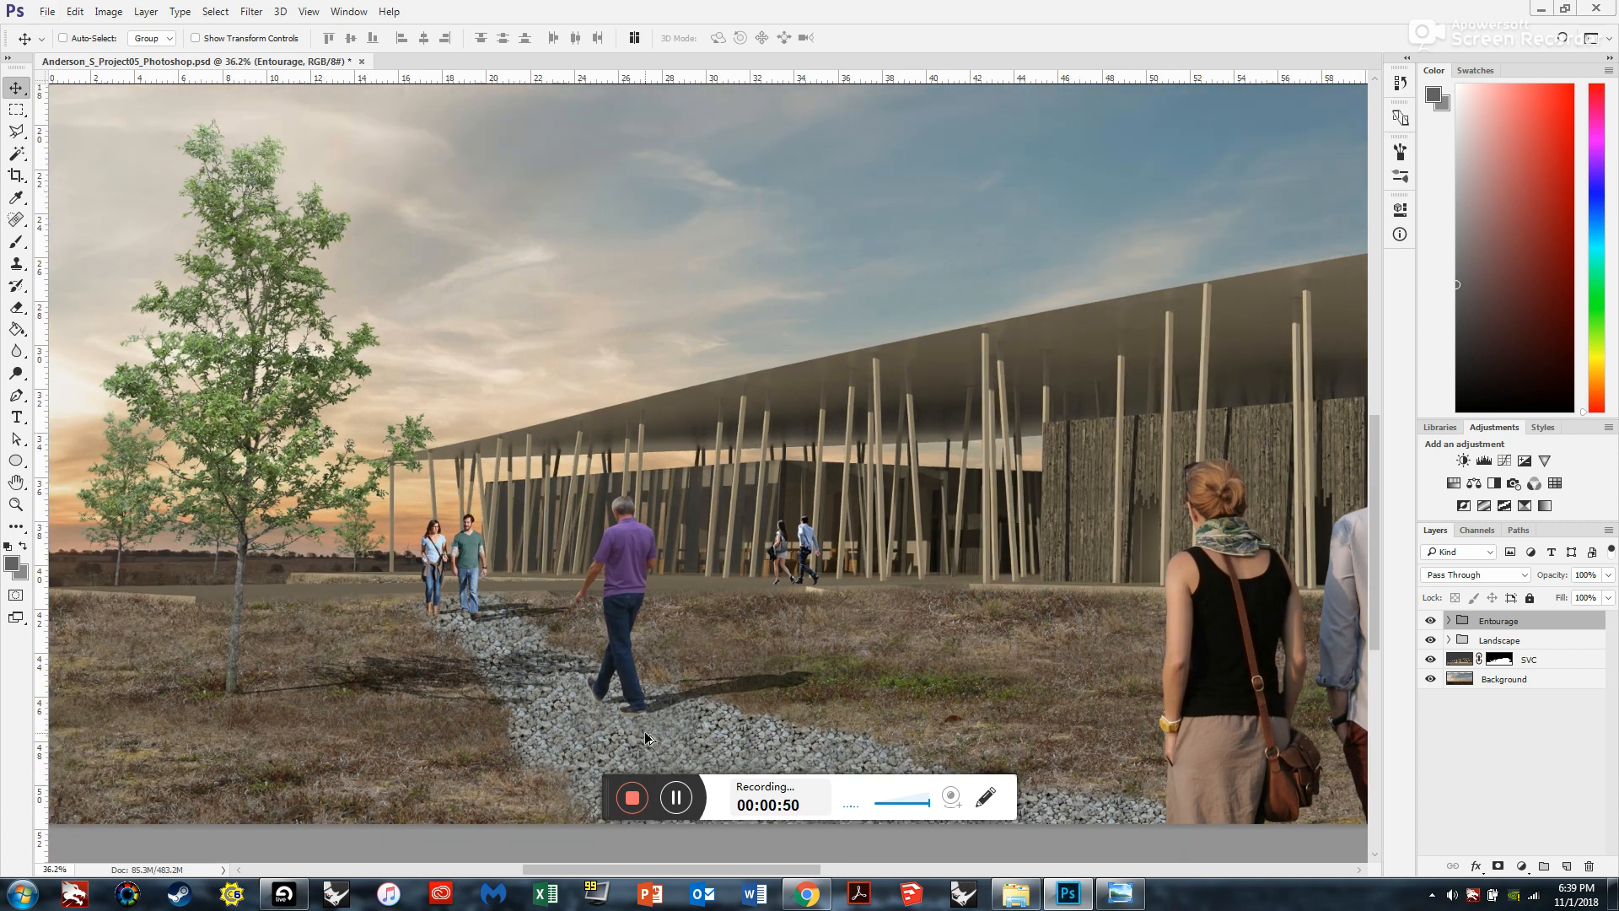
pyautogui.scroll(-1, 364, 562)
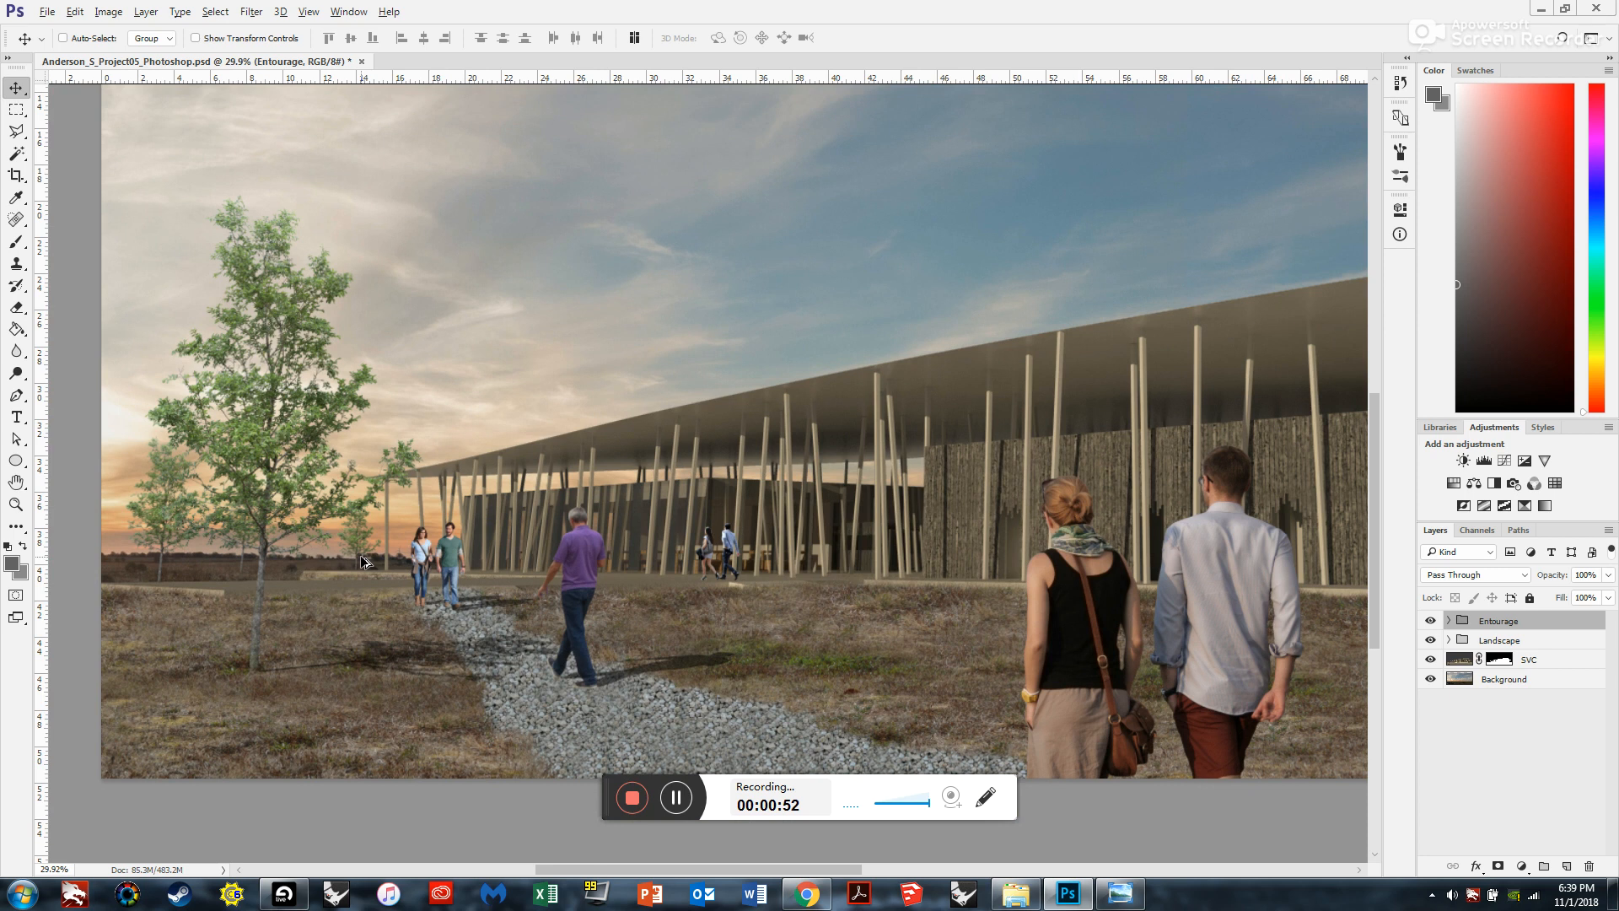
pyautogui.scroll(3, 371, 600)
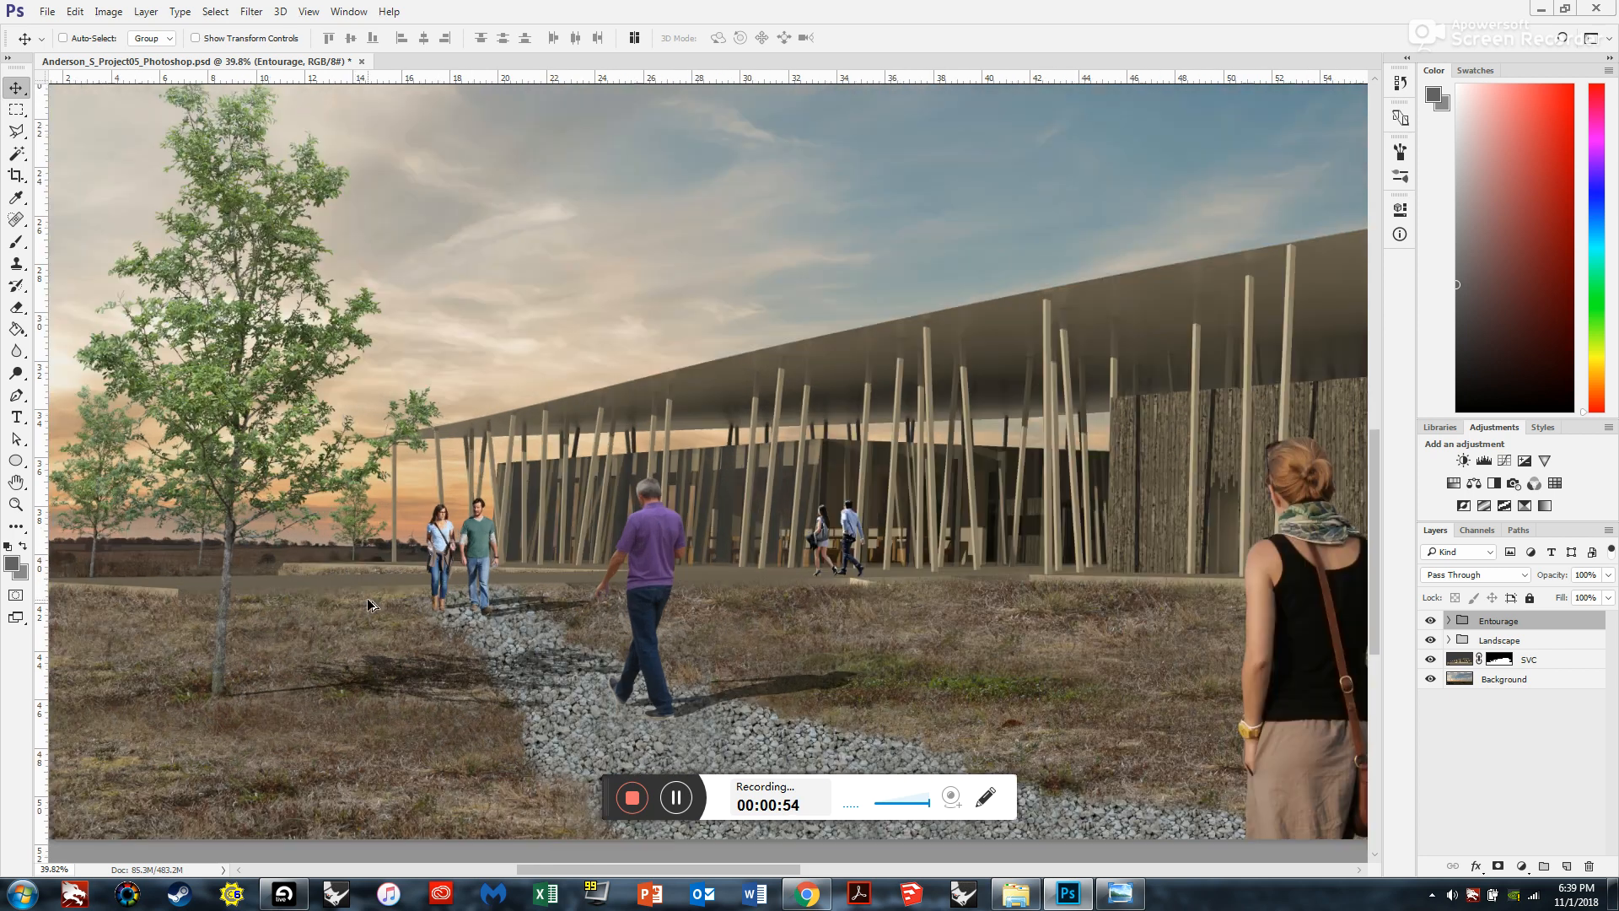
pyautogui.scroll(-8, 257, 479)
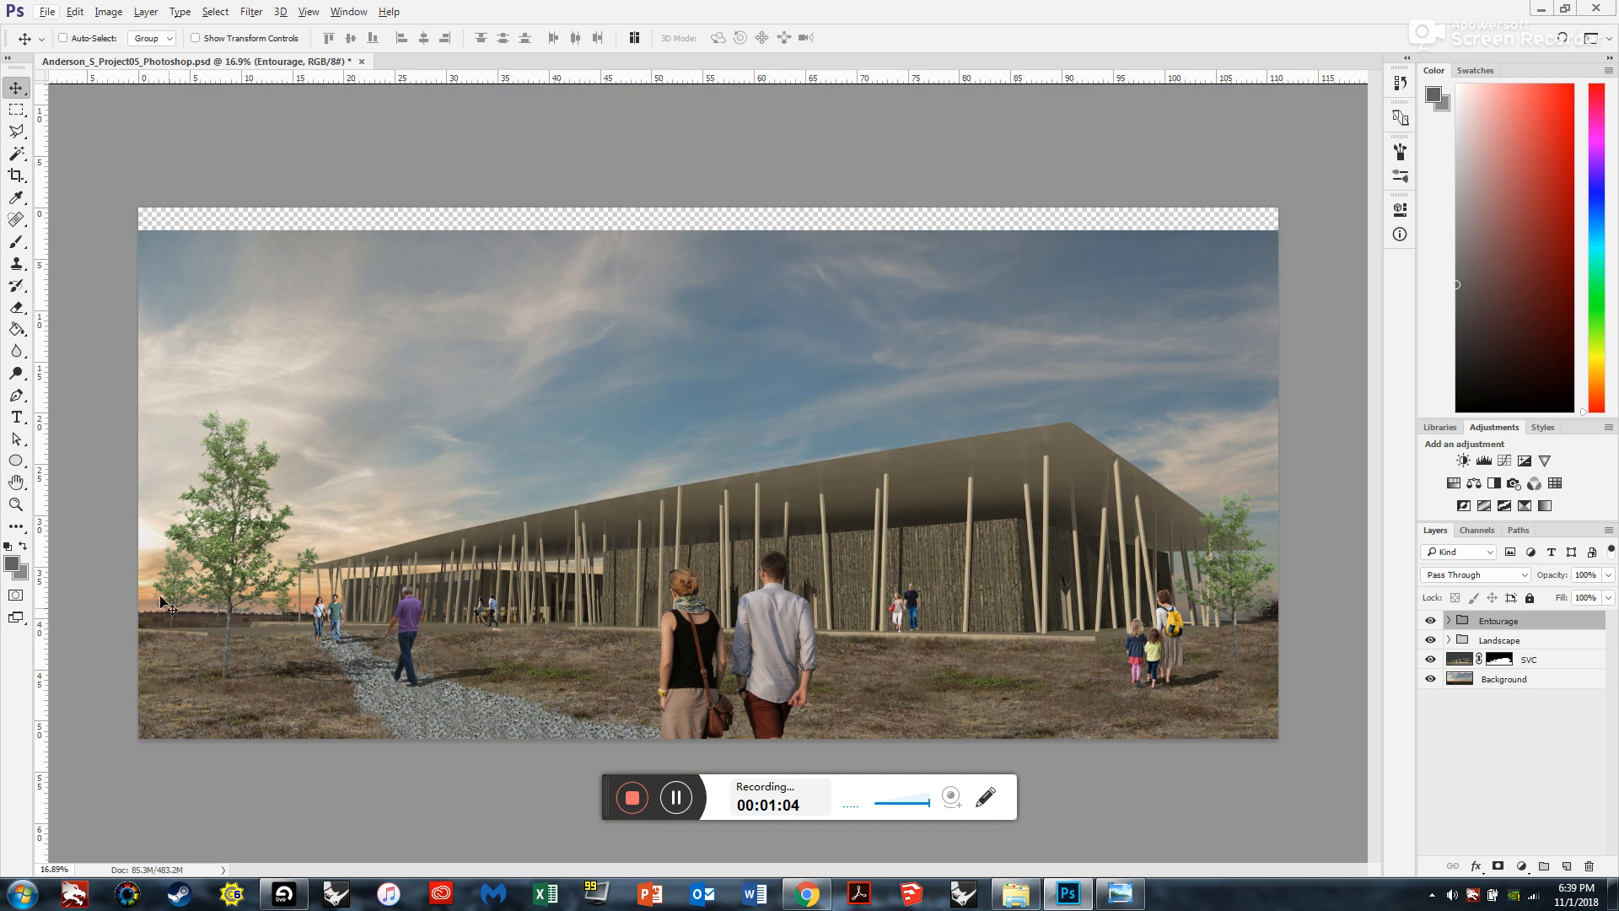
pyautogui.scroll(2, 122, 759)
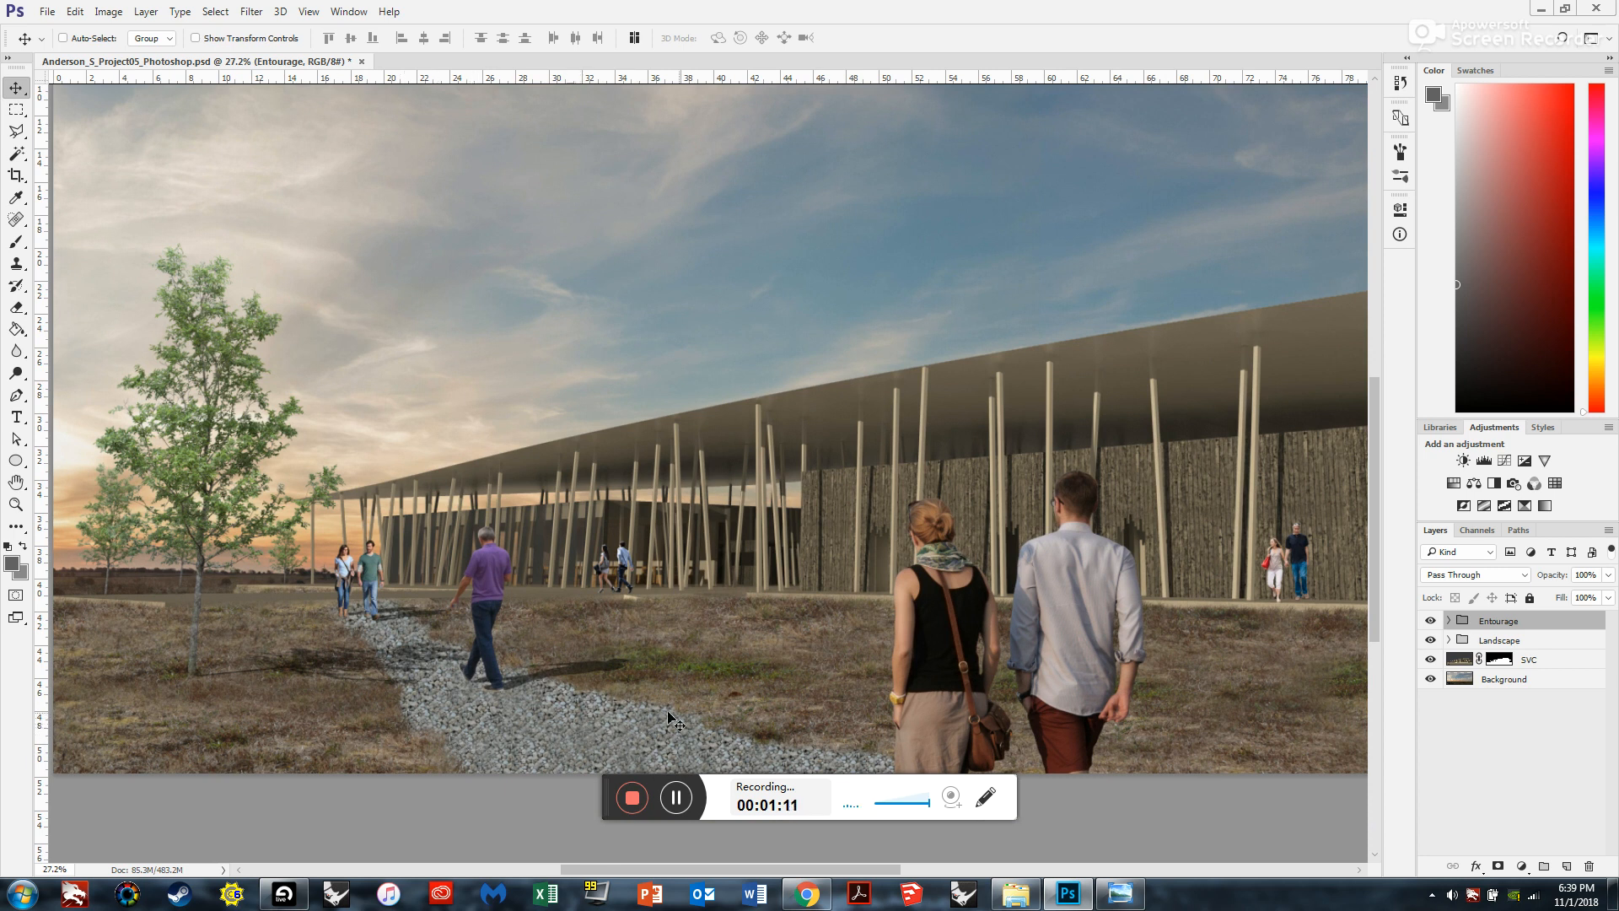
pyautogui.scroll(-2, 354, 588)
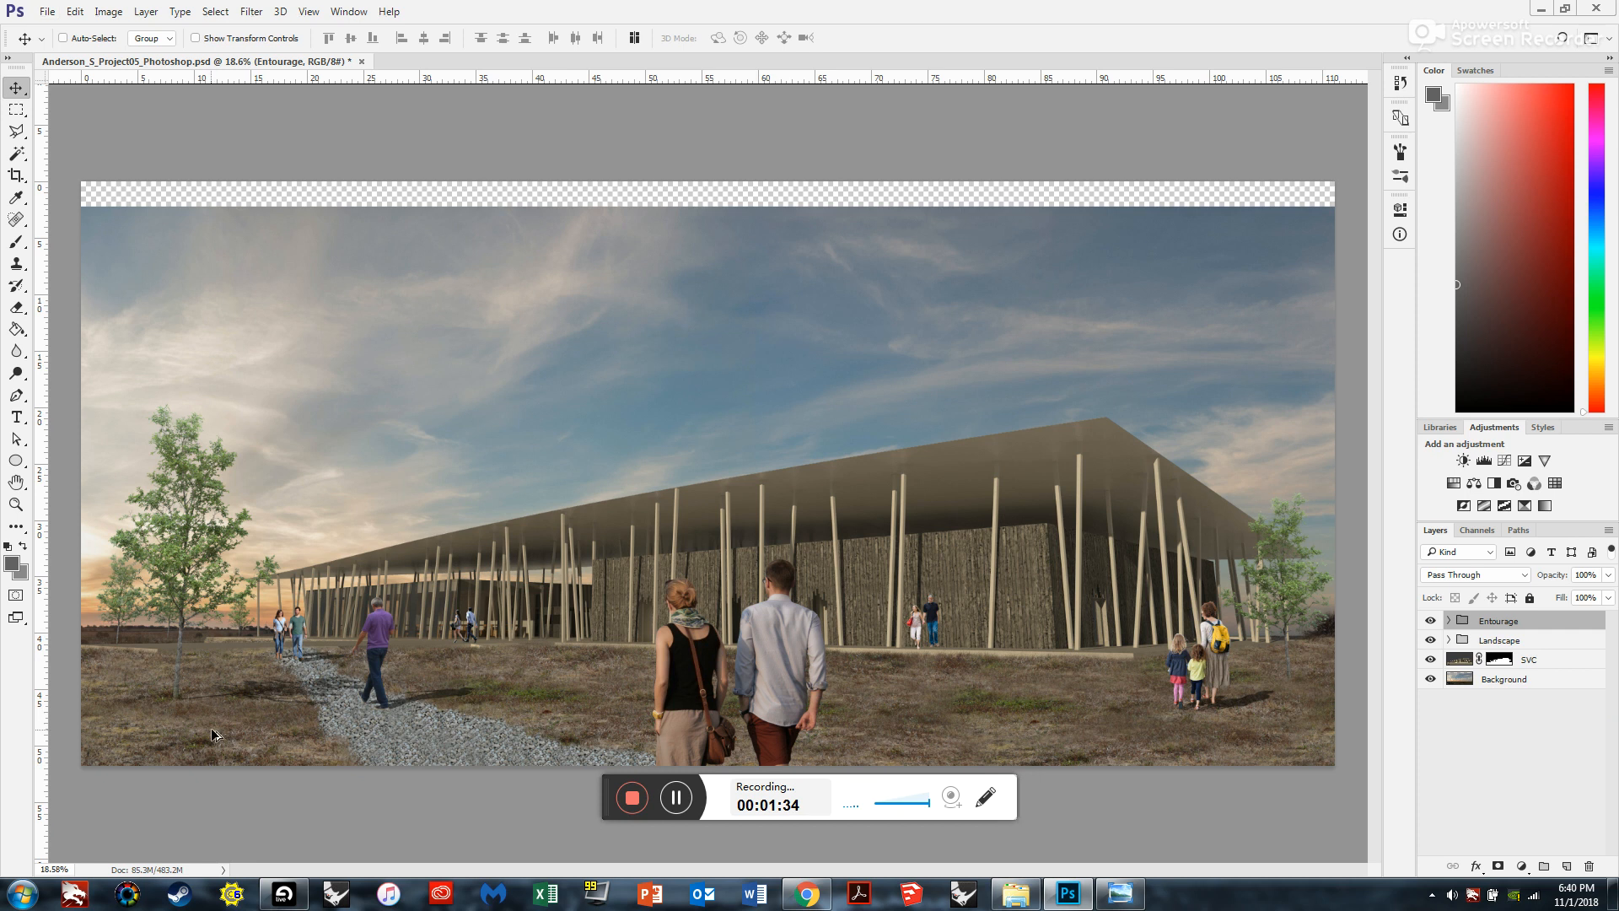
pyautogui.scroll(2, 212, 736)
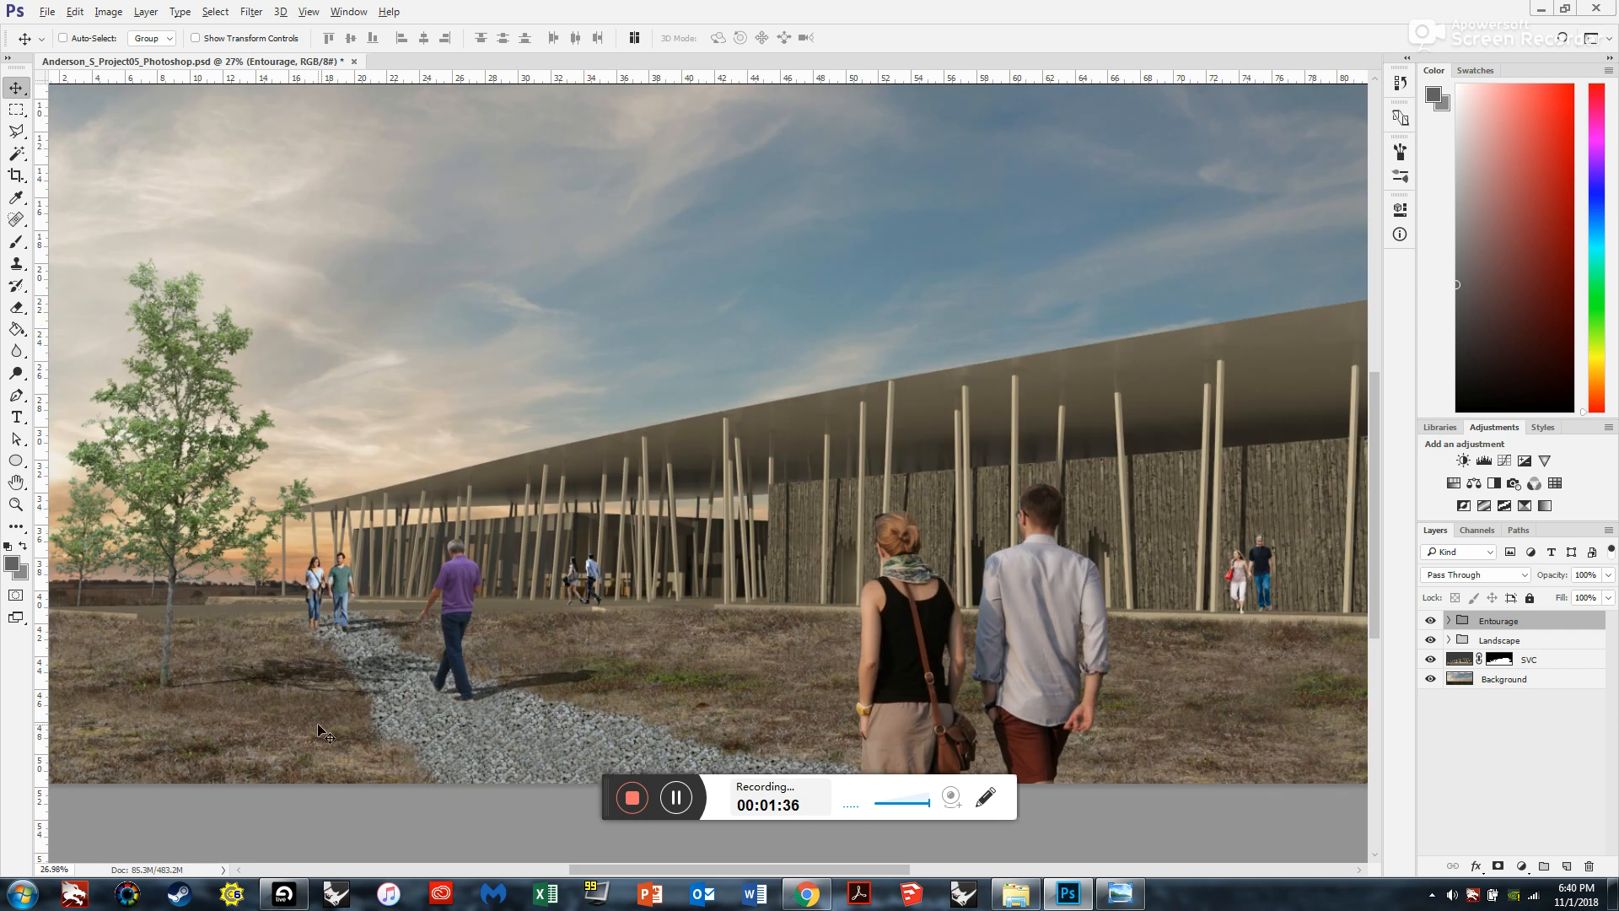
pyautogui.scroll(3, 319, 730)
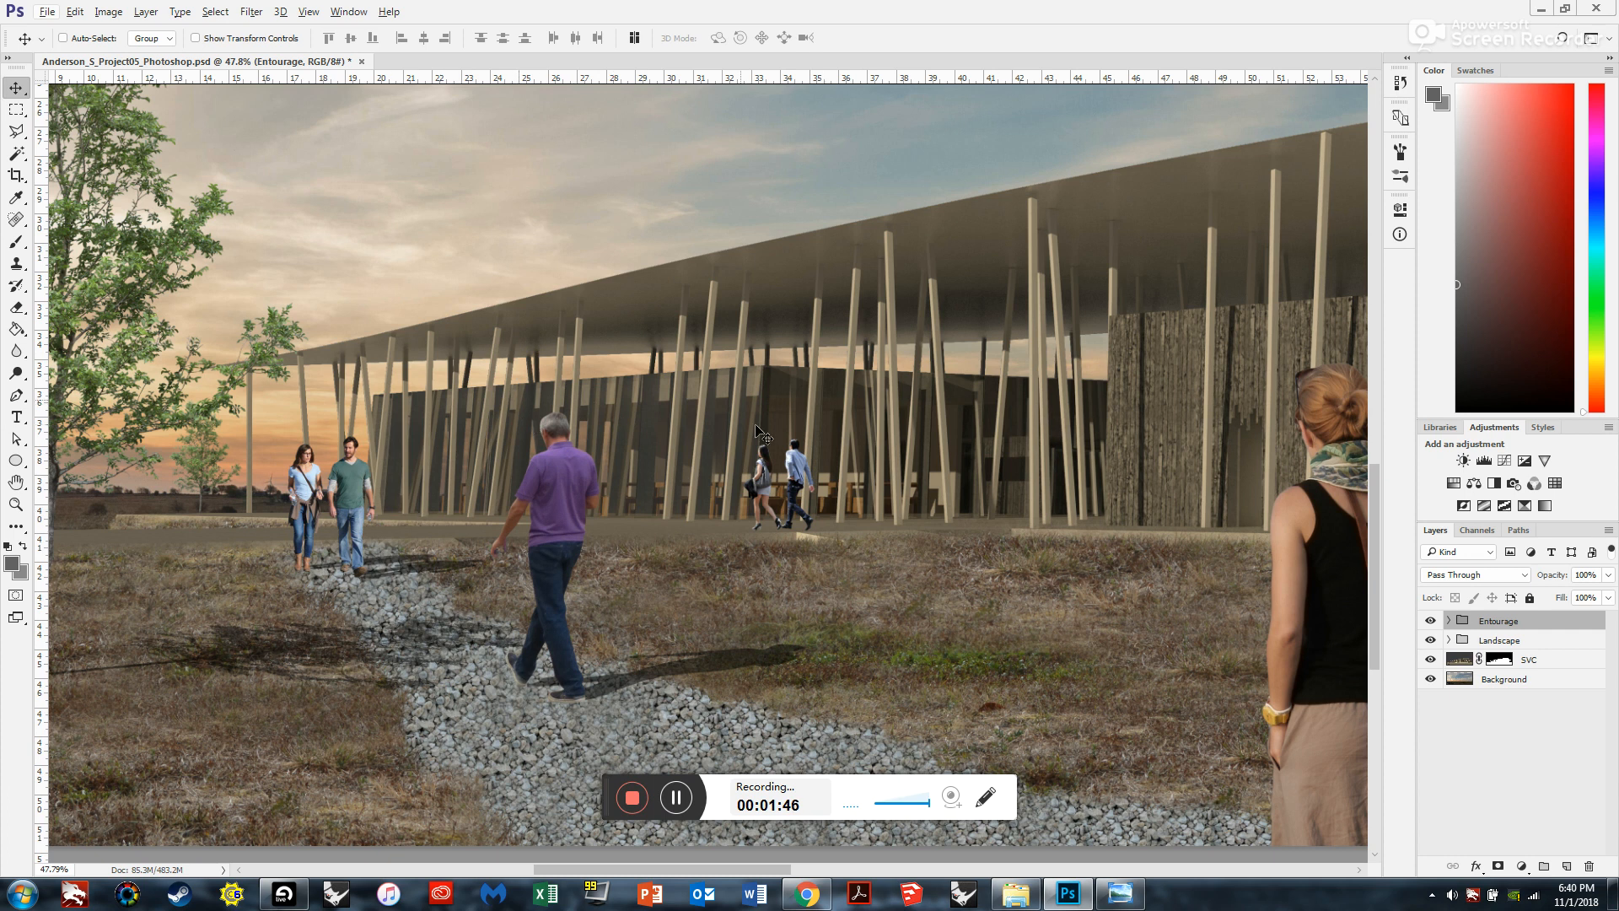
pyautogui.scroll(-1, 1101, 573)
pyautogui.scroll(1, 572, 510)
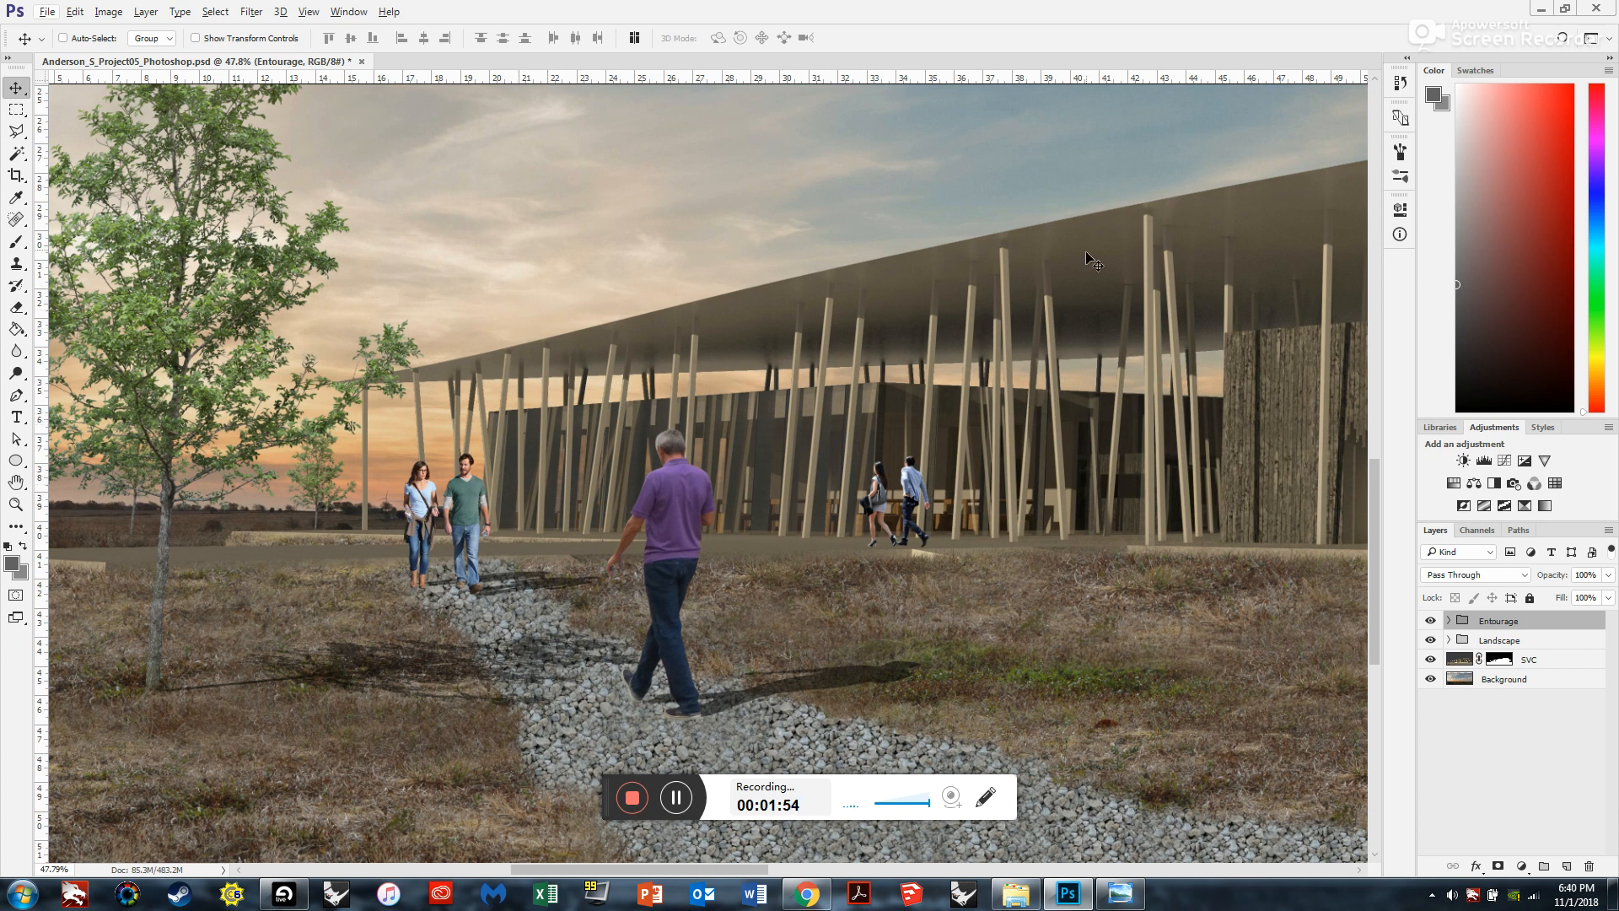
# Add a Levels adjustment layer directly above the Guy Purple layer in the Purple Guy group inside Entourage.
pyautogui.click(1447, 621)
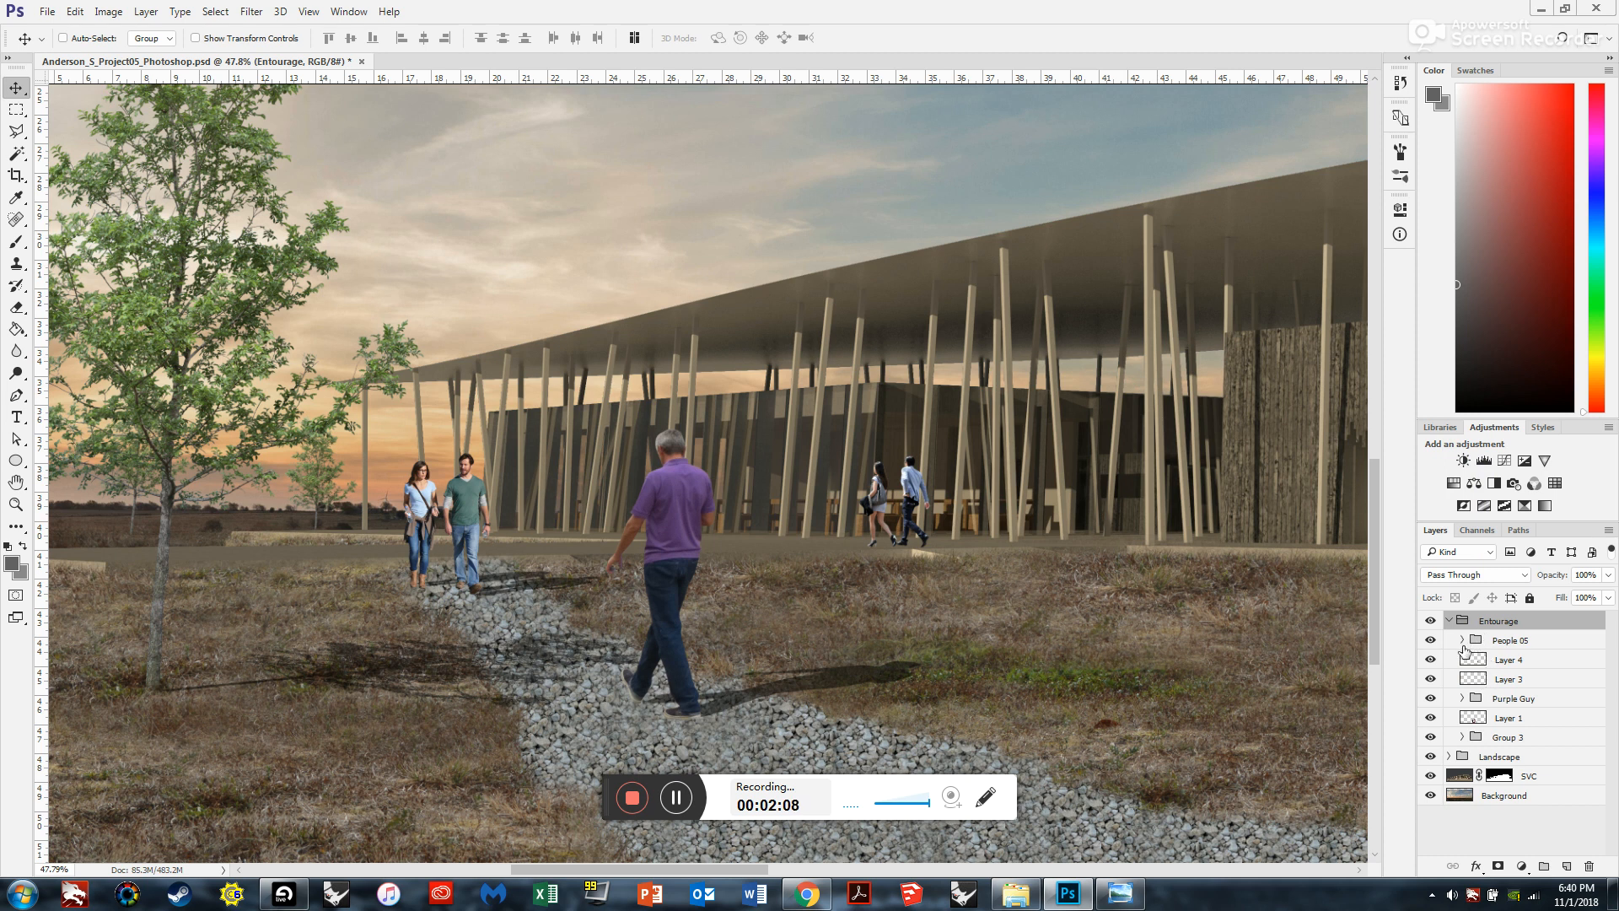
pyautogui.click(1462, 698)
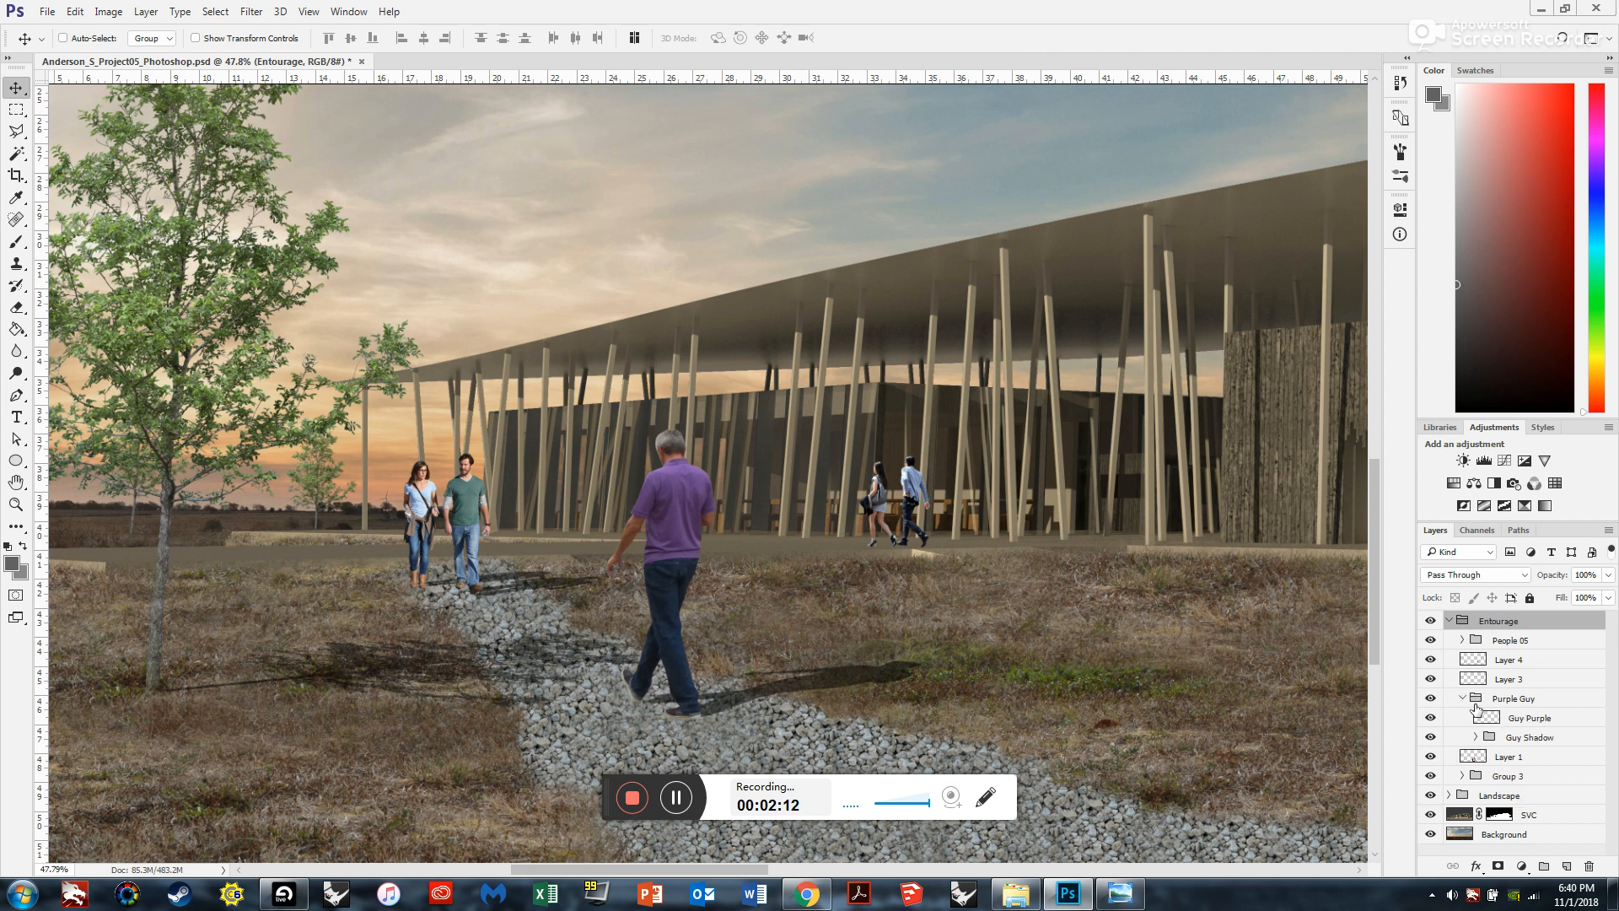
pyautogui.click(1526, 719)
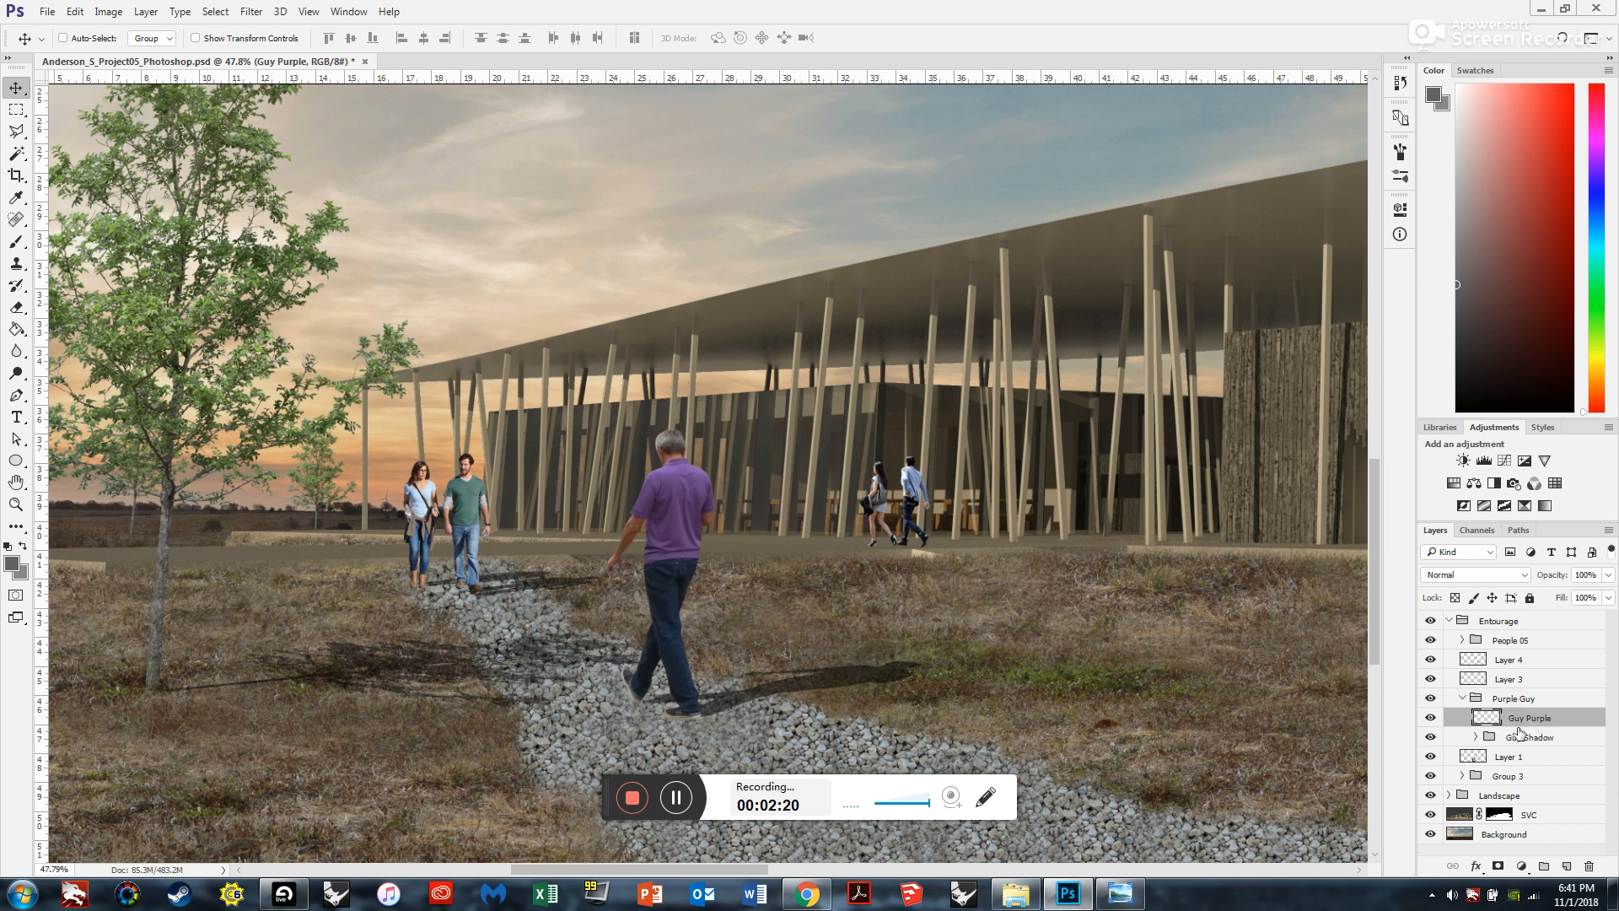
pyautogui.click(1461, 698)
pyautogui.click(1461, 698)
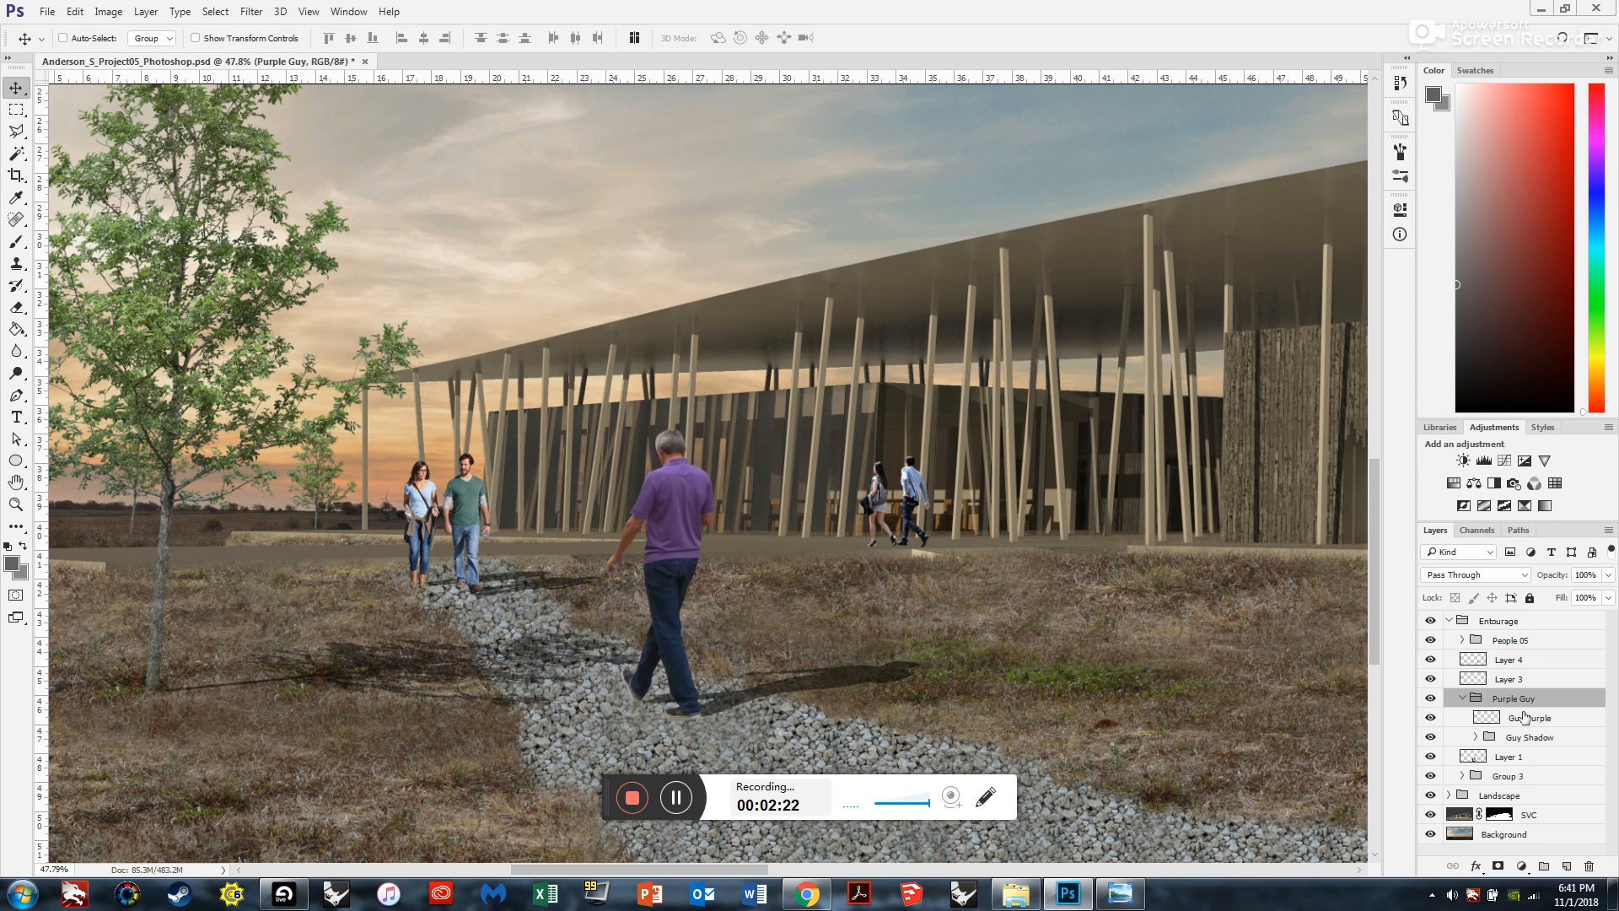
pyautogui.click(1538, 720)
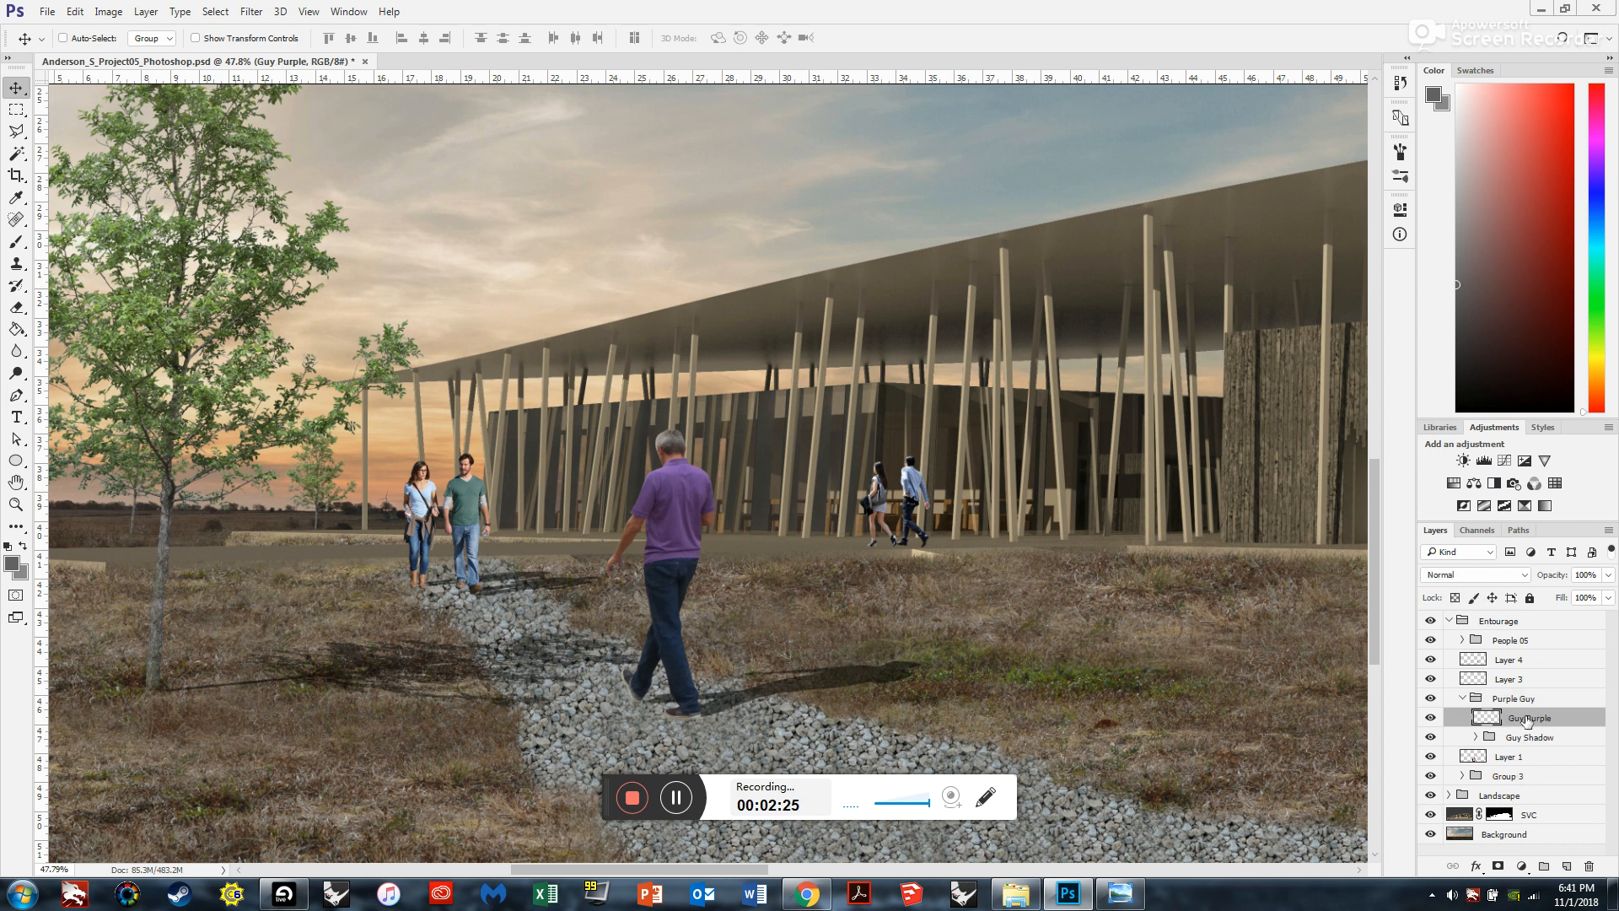
pyautogui.click(1488, 462)
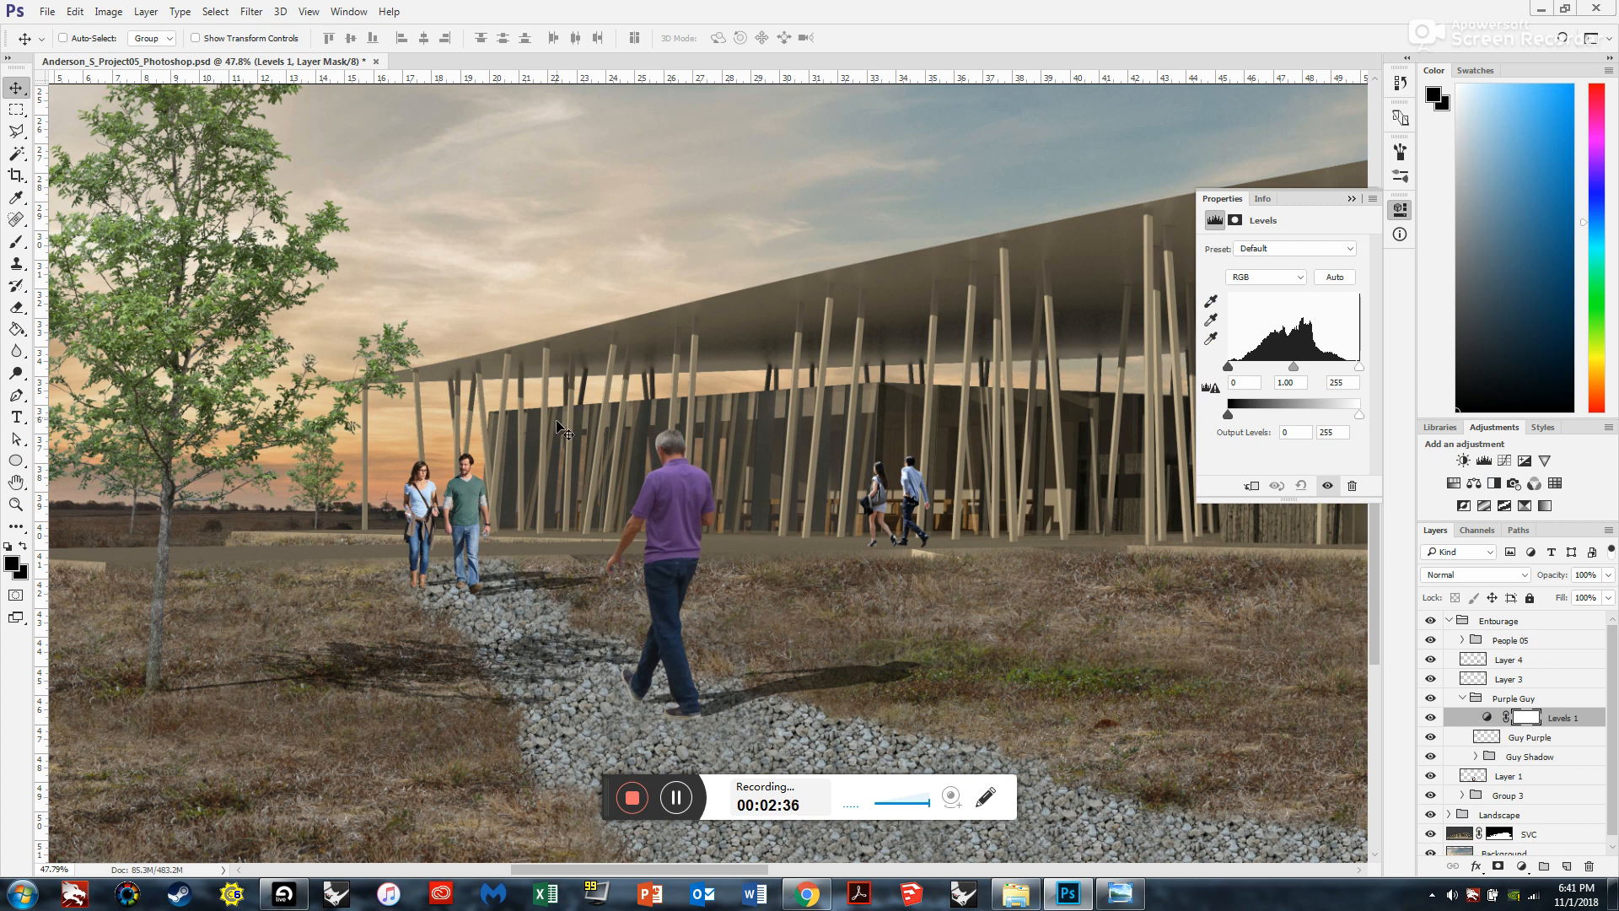
# Clip the Levels 1 adjustment to the Guy Purple layer with a clipping mask.
pyautogui.rightClick(1572, 717)
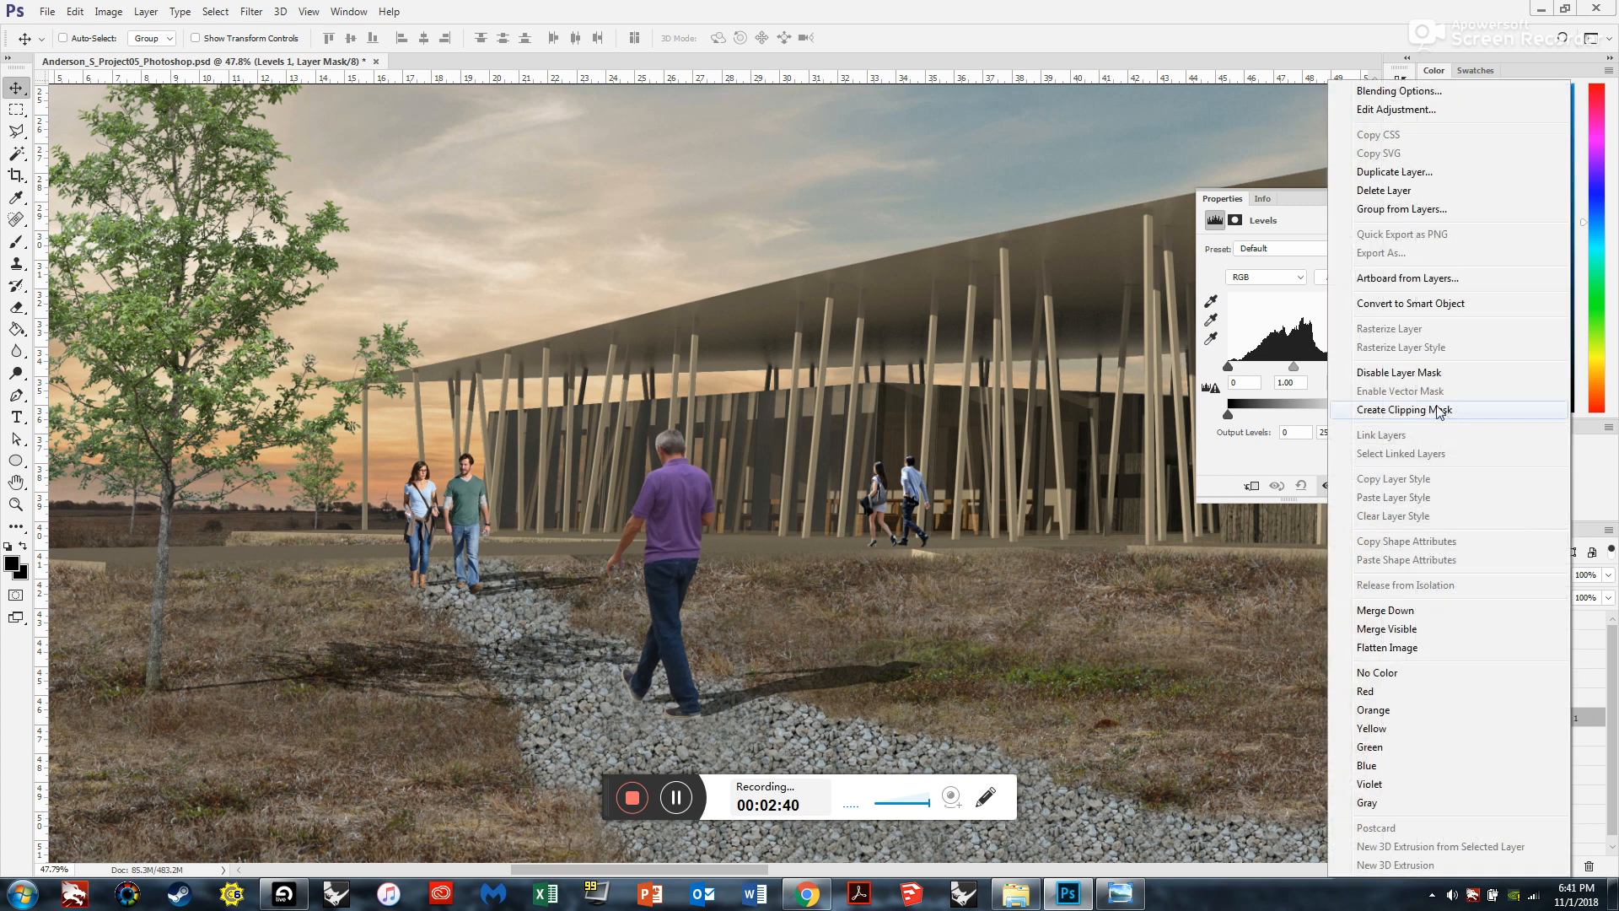
pyautogui.click(1594, 717)
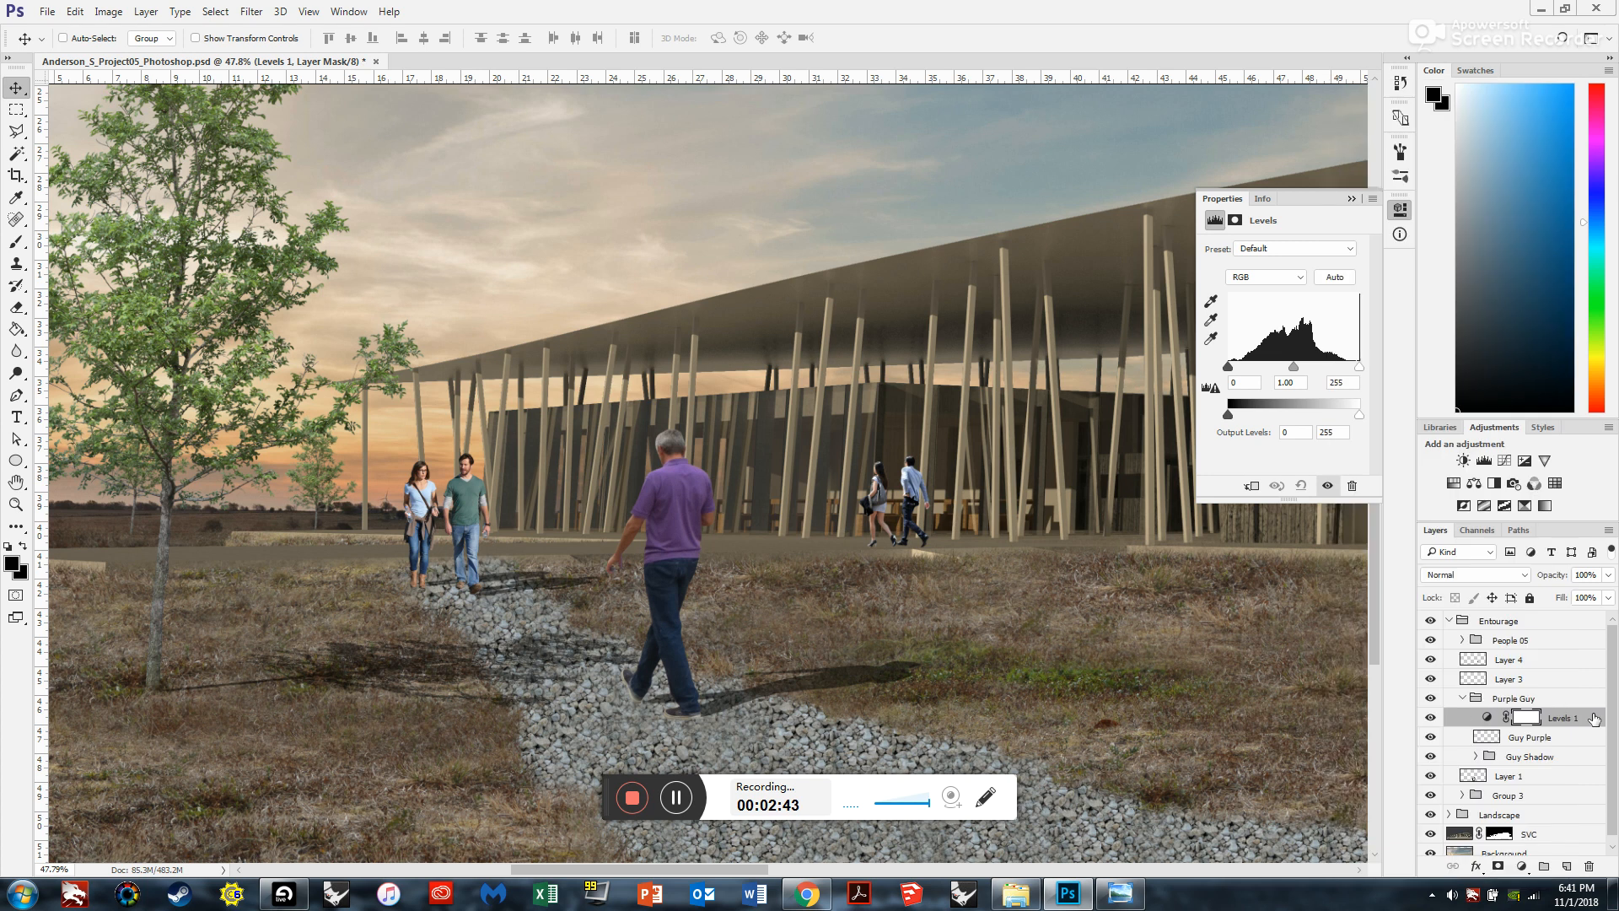
pyautogui.rightClick(1565, 723)
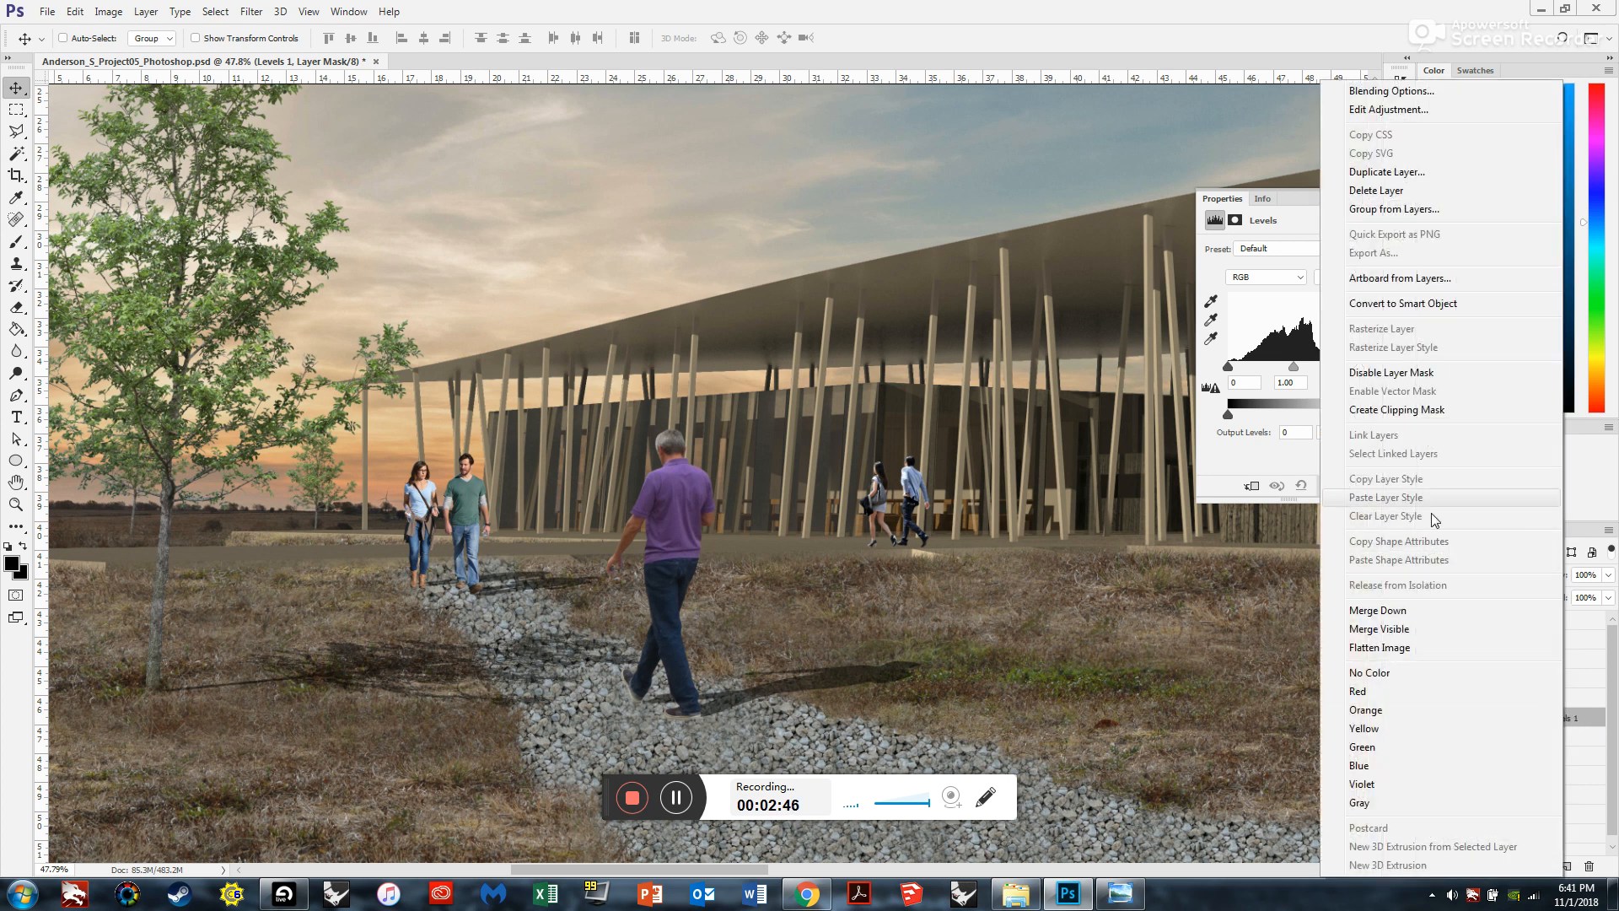
pyautogui.click(1392, 413)
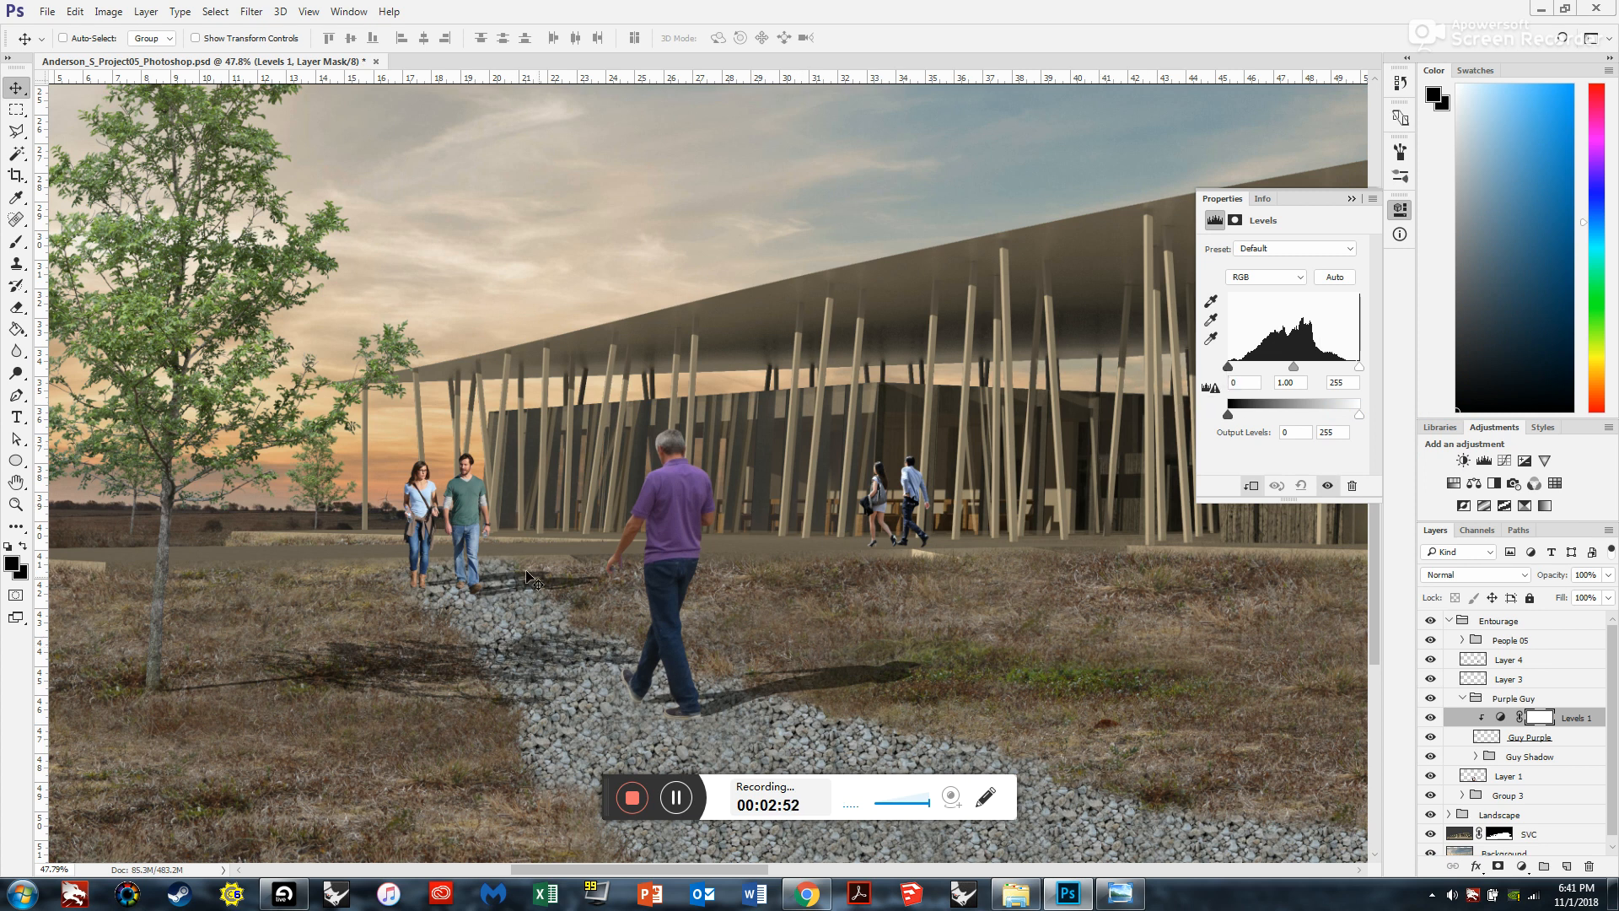
# Try different output, shadow and midtone levels on the man in purple, and reset the midtones to 1.0.
pyautogui.scroll(4, 666, 595)
pyautogui.scroll(-4, 885, 559)
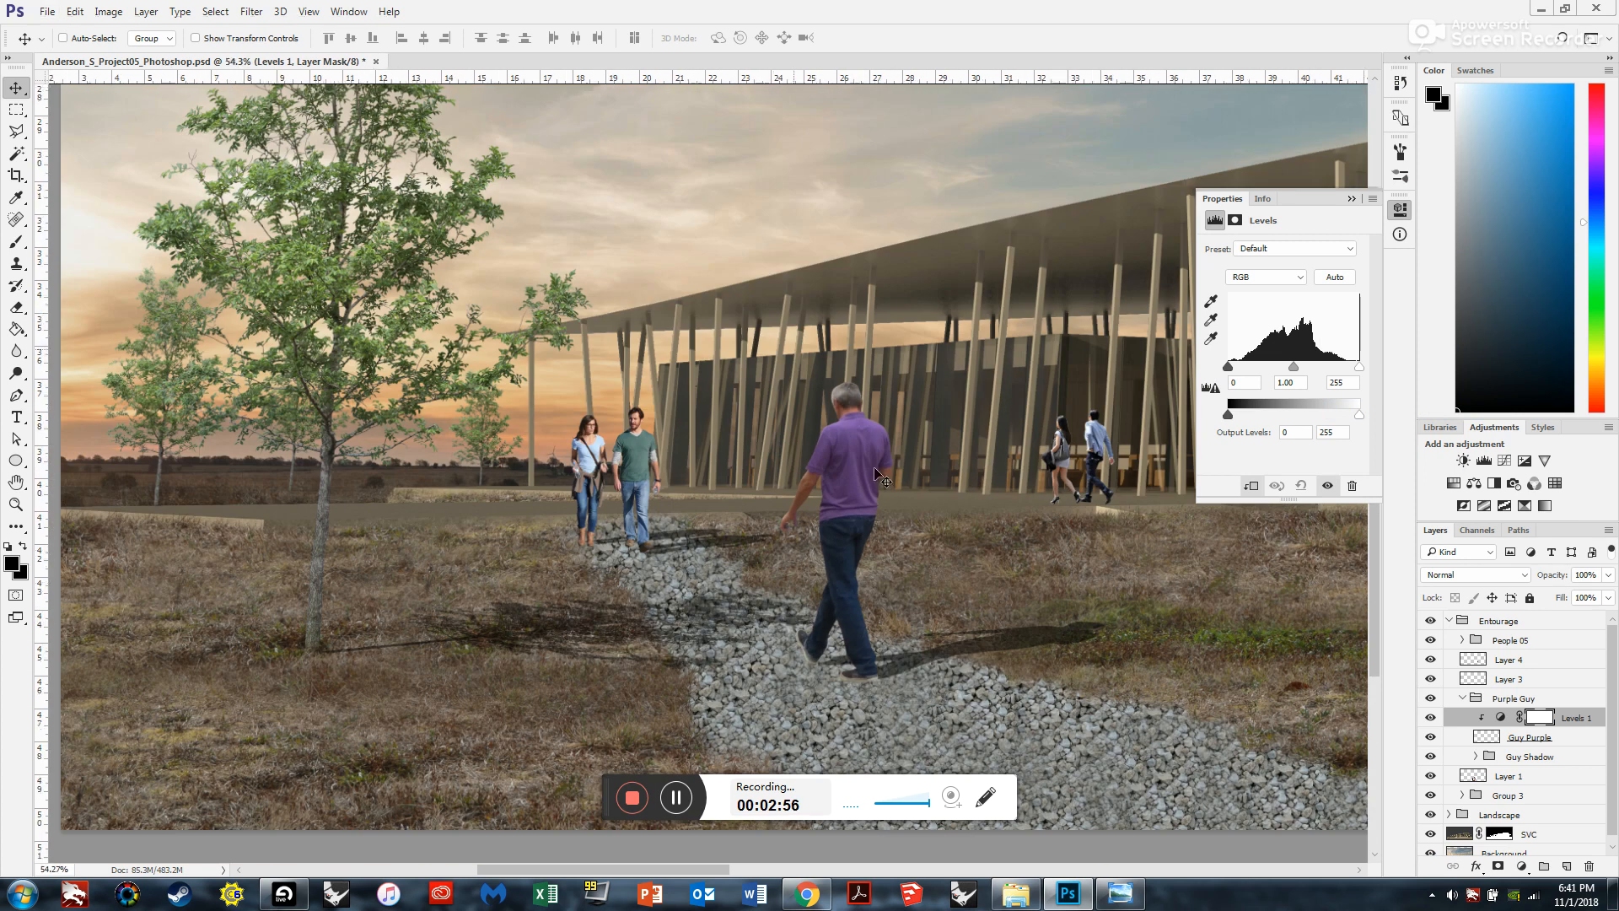
pyautogui.scroll(1, 877, 474)
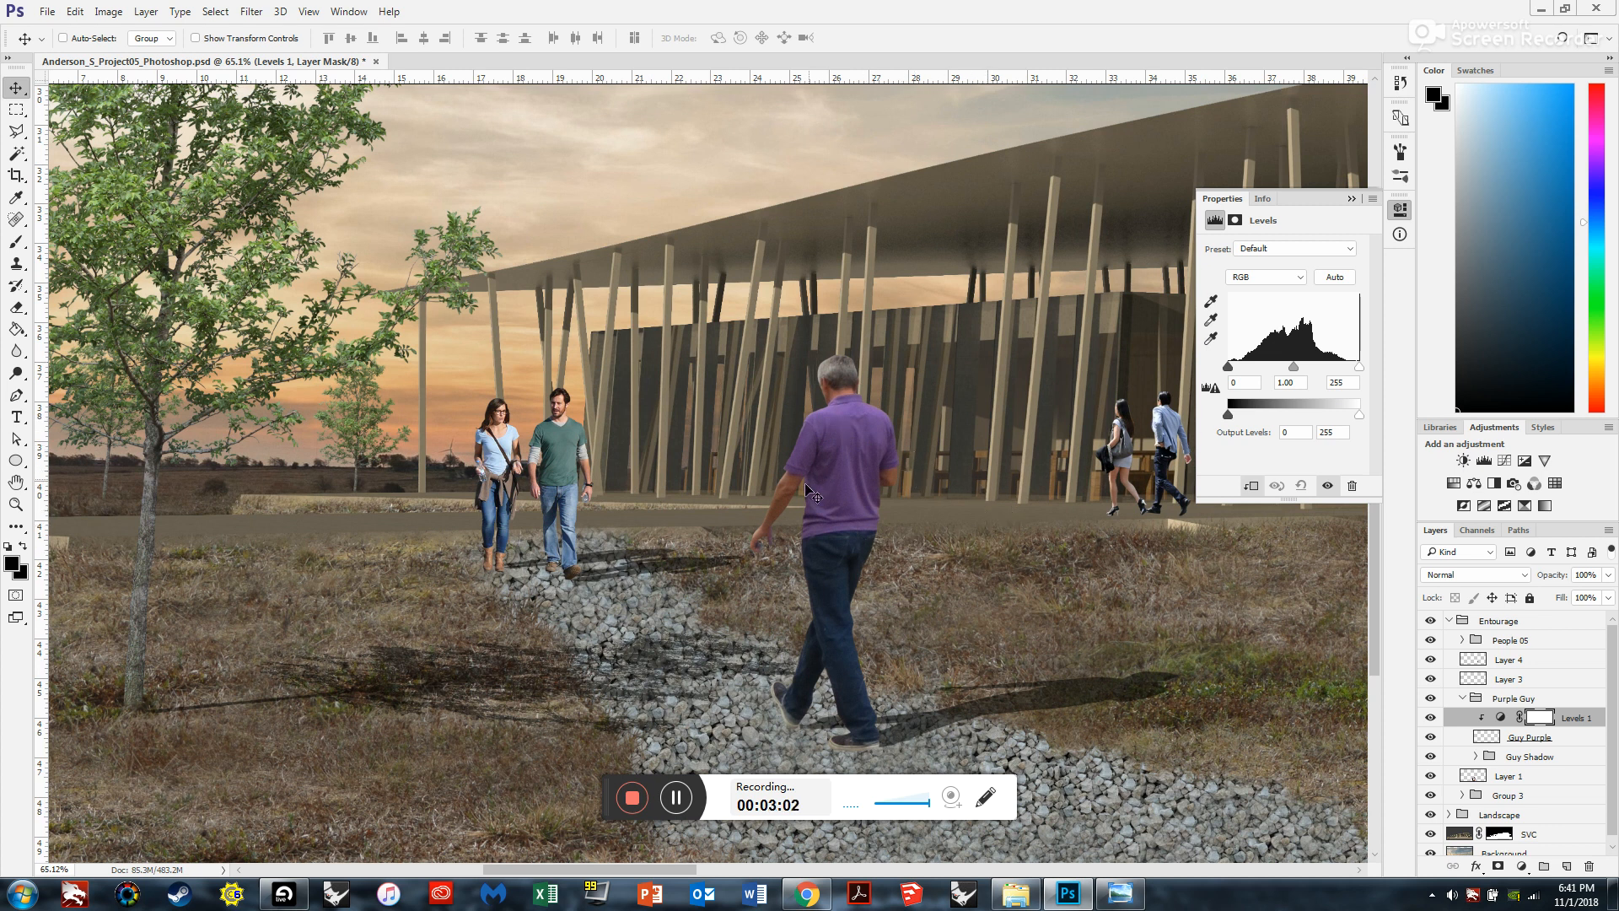
pyautogui.scroll(1, 881, 557)
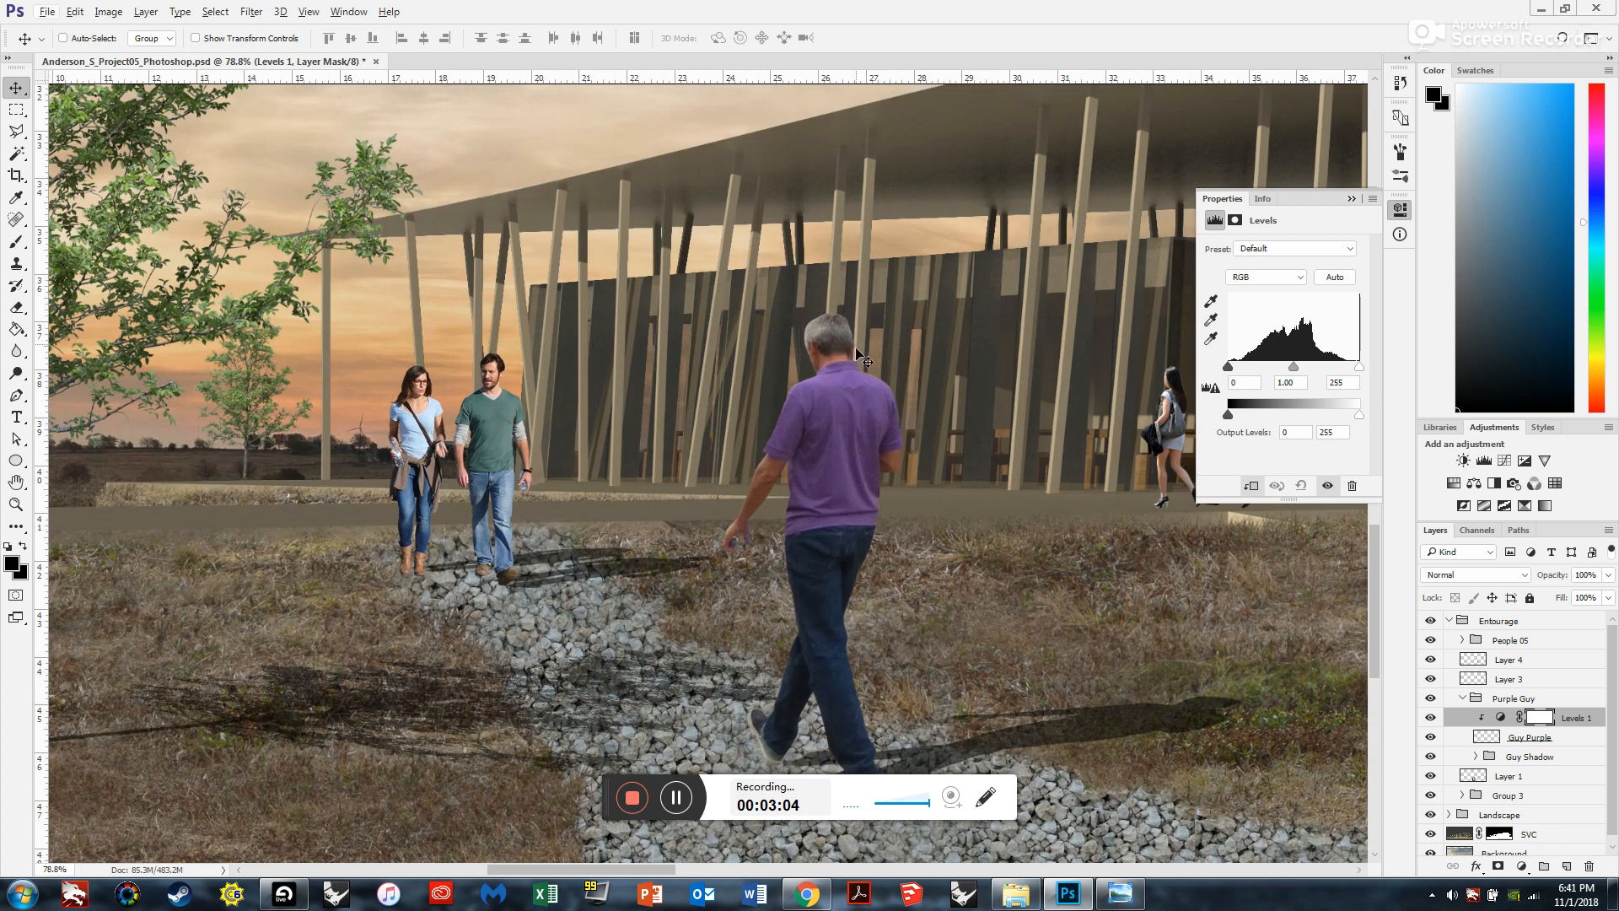
pyautogui.scroll(-1, 860, 279)
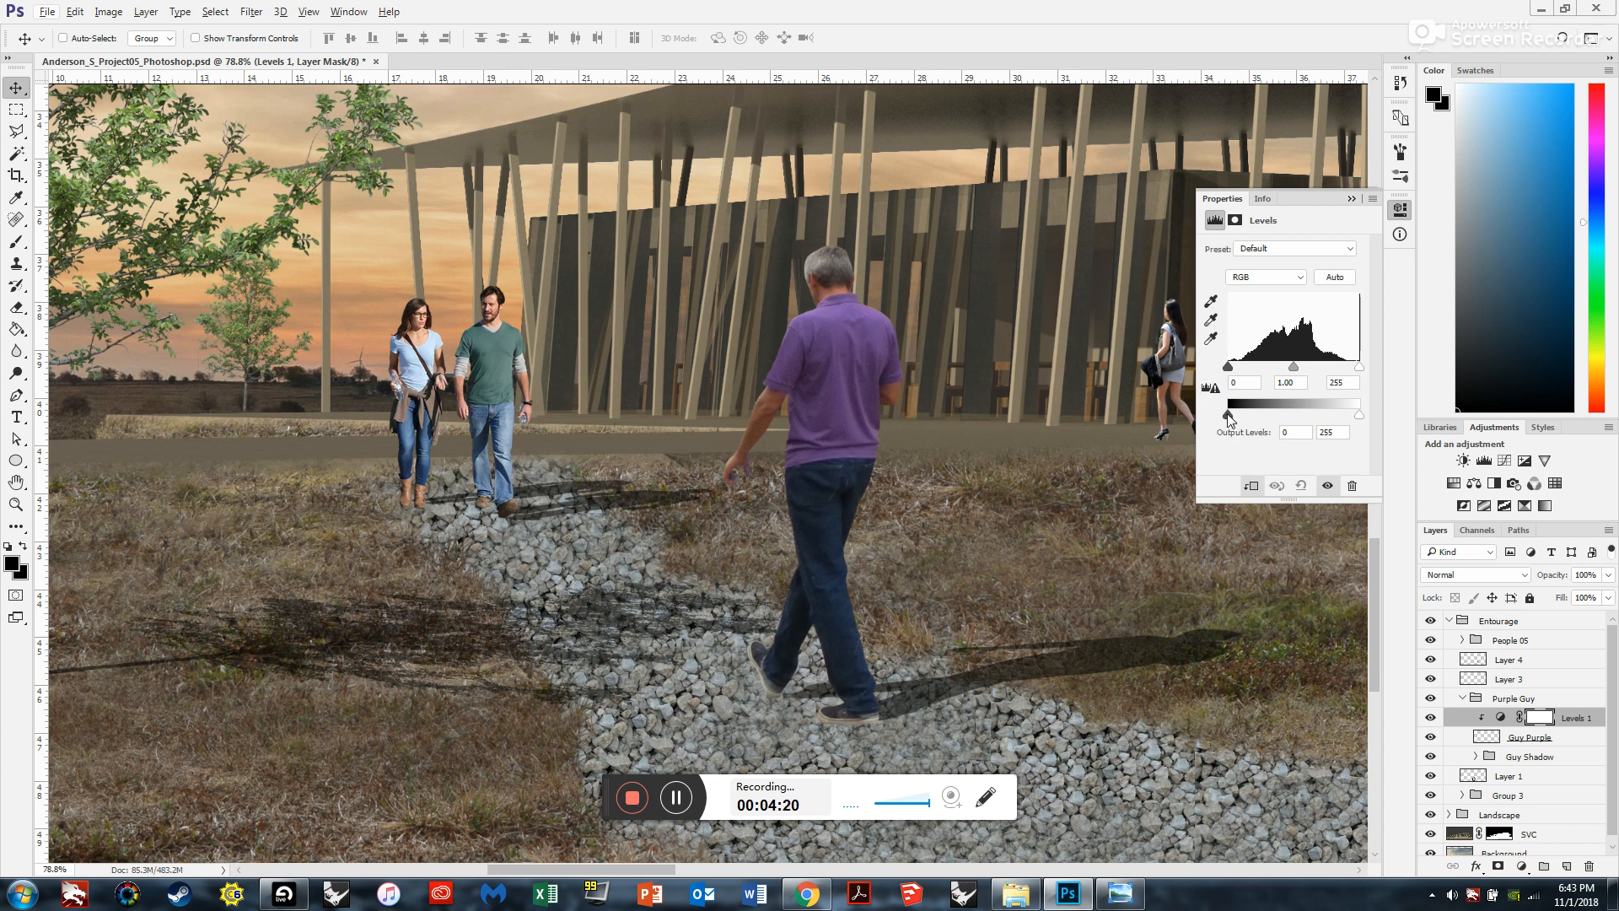
pyautogui.moveTo(1227, 416); pyautogui.dragTo(1185, 431)
pyautogui.moveTo(1359, 421); pyautogui.dragTo(1418, 405)
pyautogui.moveTo(1229, 369)
pyautogui.mouseDown()
pyautogui.moveTo(1273, 381)
pyautogui.moveTo(1219, 383)
pyautogui.moveTo(1273, 383)
pyautogui.moveTo(1224, 384)
pyautogui.mouseUp()
pyautogui.moveTo(1295, 367)
pyautogui.mouseDown()
pyautogui.moveTo(1270, 366)
pyautogui.moveTo(1326, 371)
pyautogui.moveTo(1294, 379)
pyautogui.mouseUp()
pyautogui.click(1306, 385)
pyautogui.press('BackSpace')
pyautogui.press('Return')
# Brighten the man in purple by setting the input white level to 206 and output black level to 11, and fine-tune the midtones.
pyautogui.moveTo(1359, 367)
pyautogui.mouseDown()
pyautogui.moveTo(1264, 370)
pyautogui.moveTo(1359, 370)
pyautogui.mouseUp()
pyautogui.moveTo(1359, 365); pyautogui.dragTo(1337, 369)
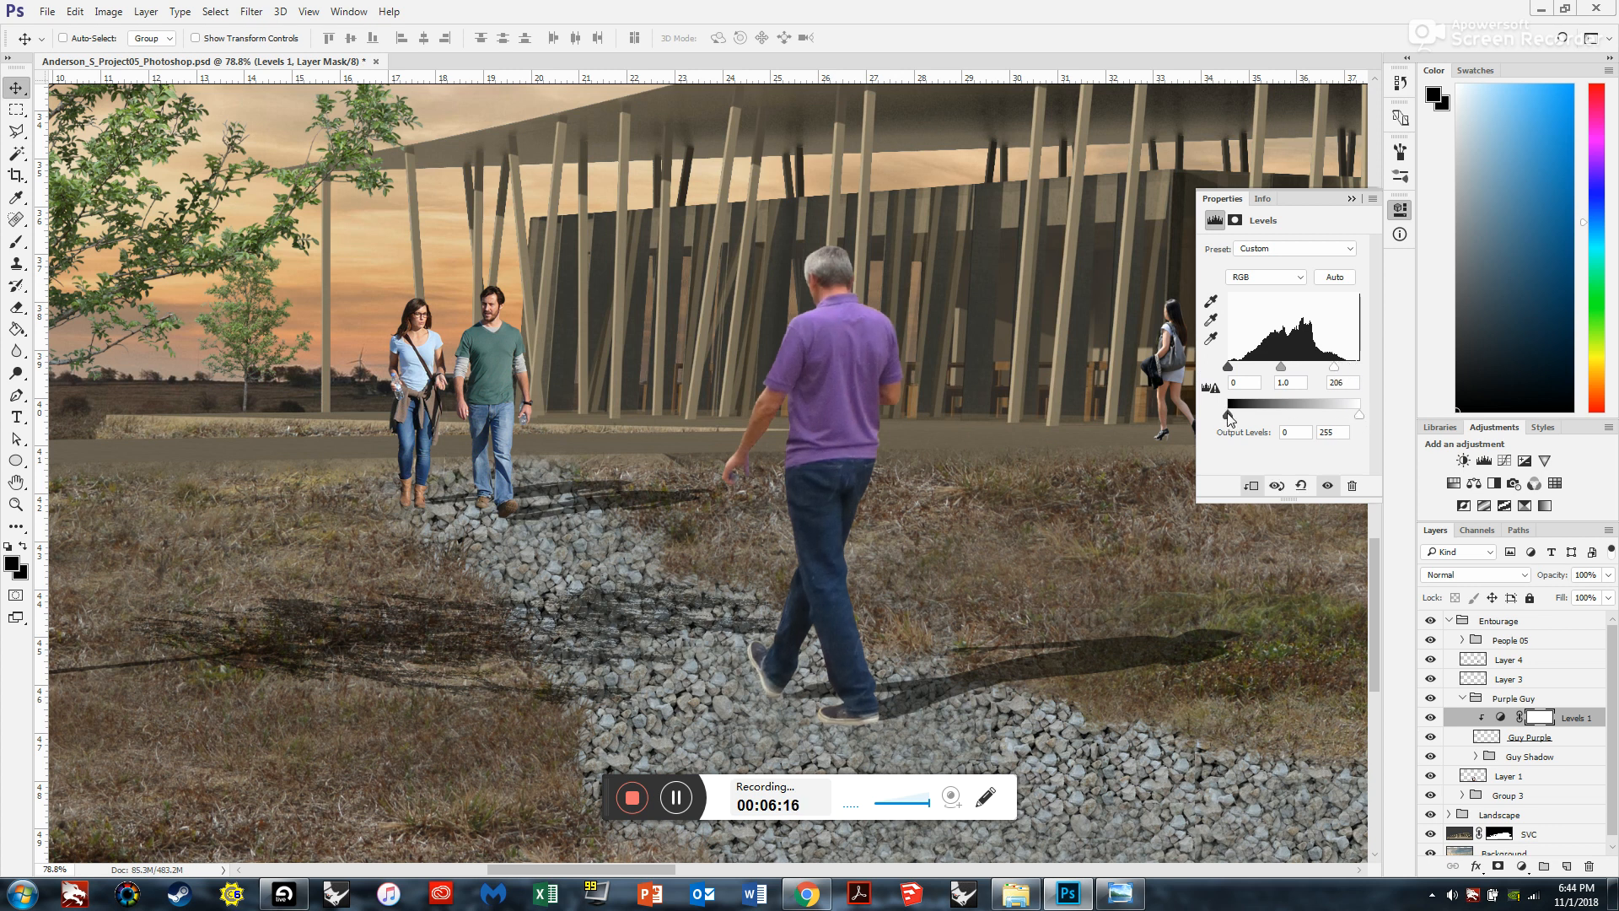
pyautogui.moveTo(1230, 415); pyautogui.dragTo(1232, 416)
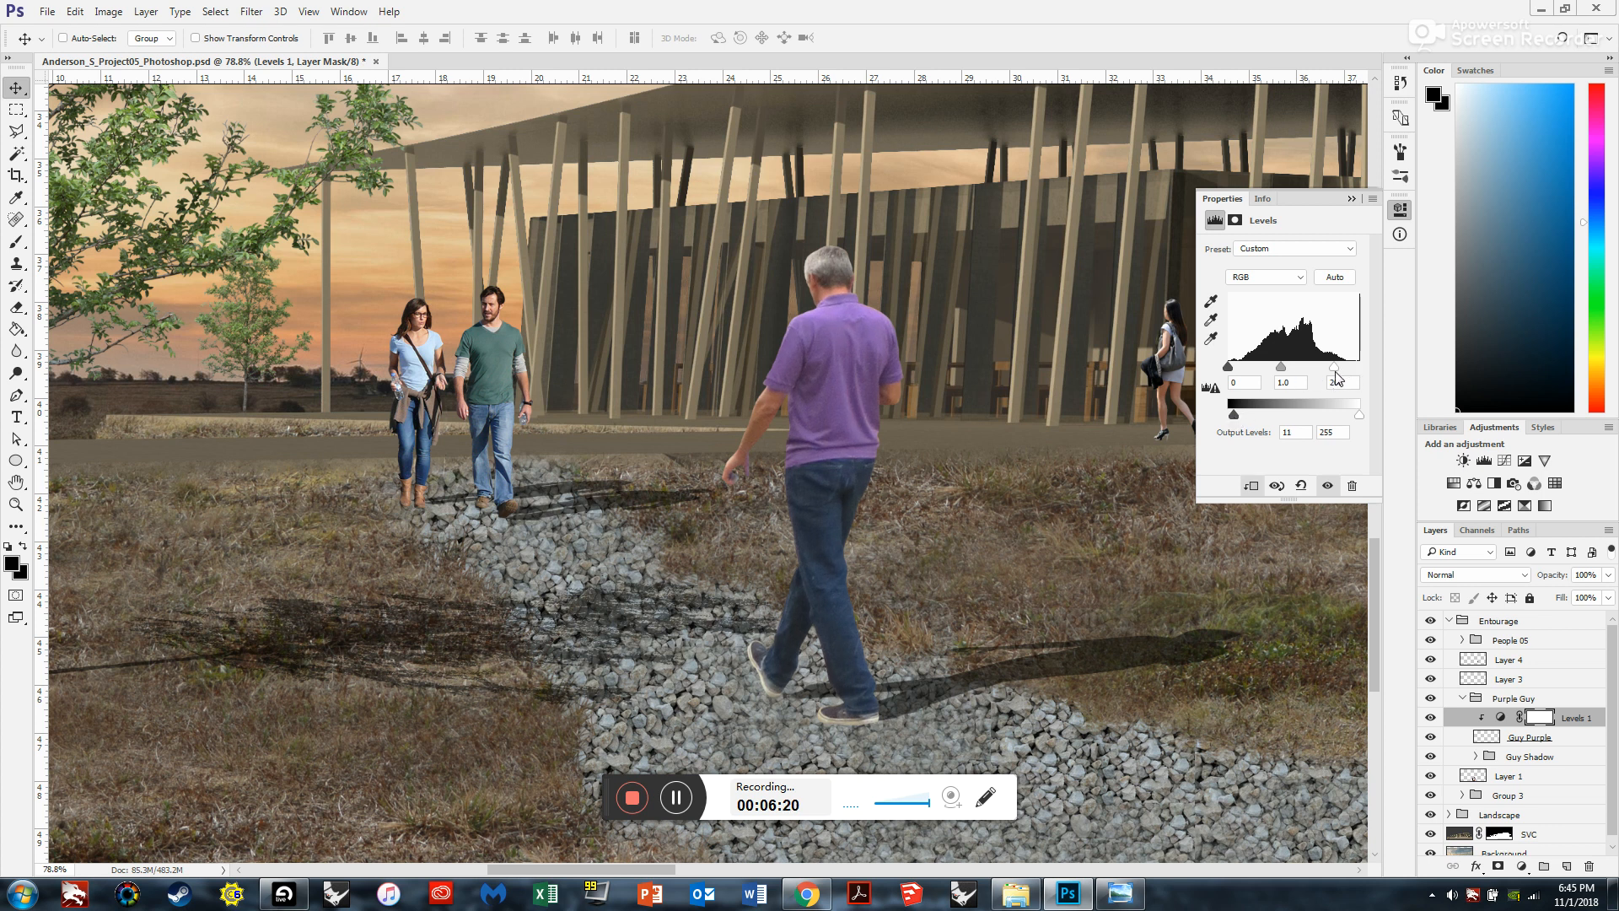
pyautogui.moveTo(1283, 374); pyautogui.dragTo(1281, 377)
pyautogui.click(1352, 200)
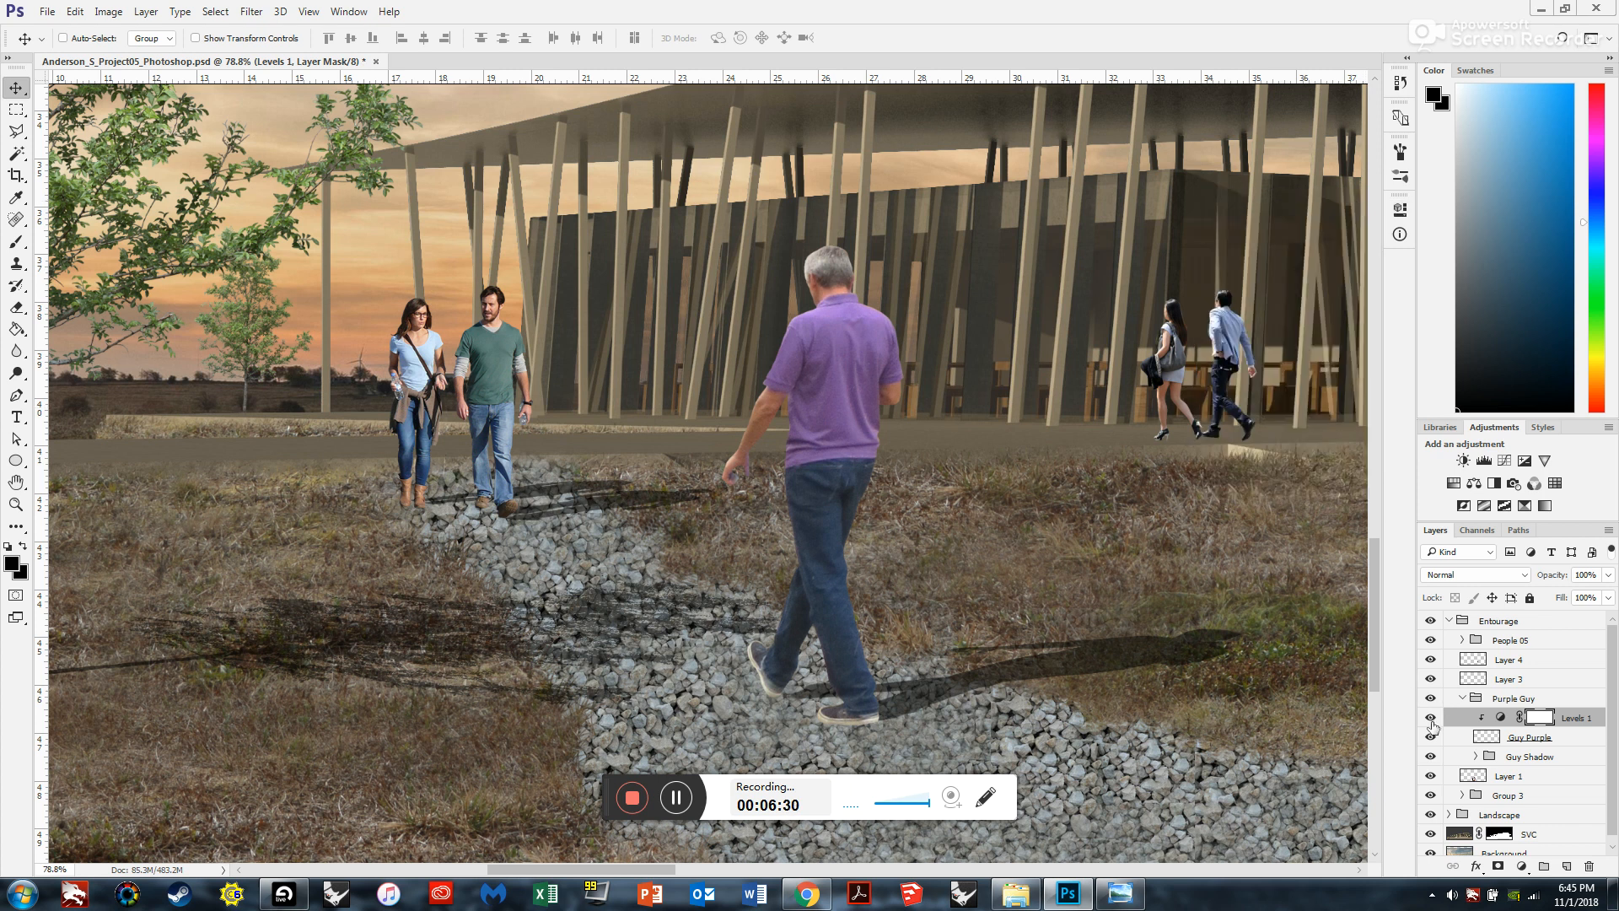
# Compare the man in purple with and without the Levels adjustment, and check how he blends into the scene.
pyautogui.click(1431, 719)
pyautogui.click(1430, 718)
pyautogui.click(1431, 718)
pyautogui.click(1430, 718)
pyautogui.scroll(-5, 763, 527)
pyautogui.scroll(6, 766, 523)
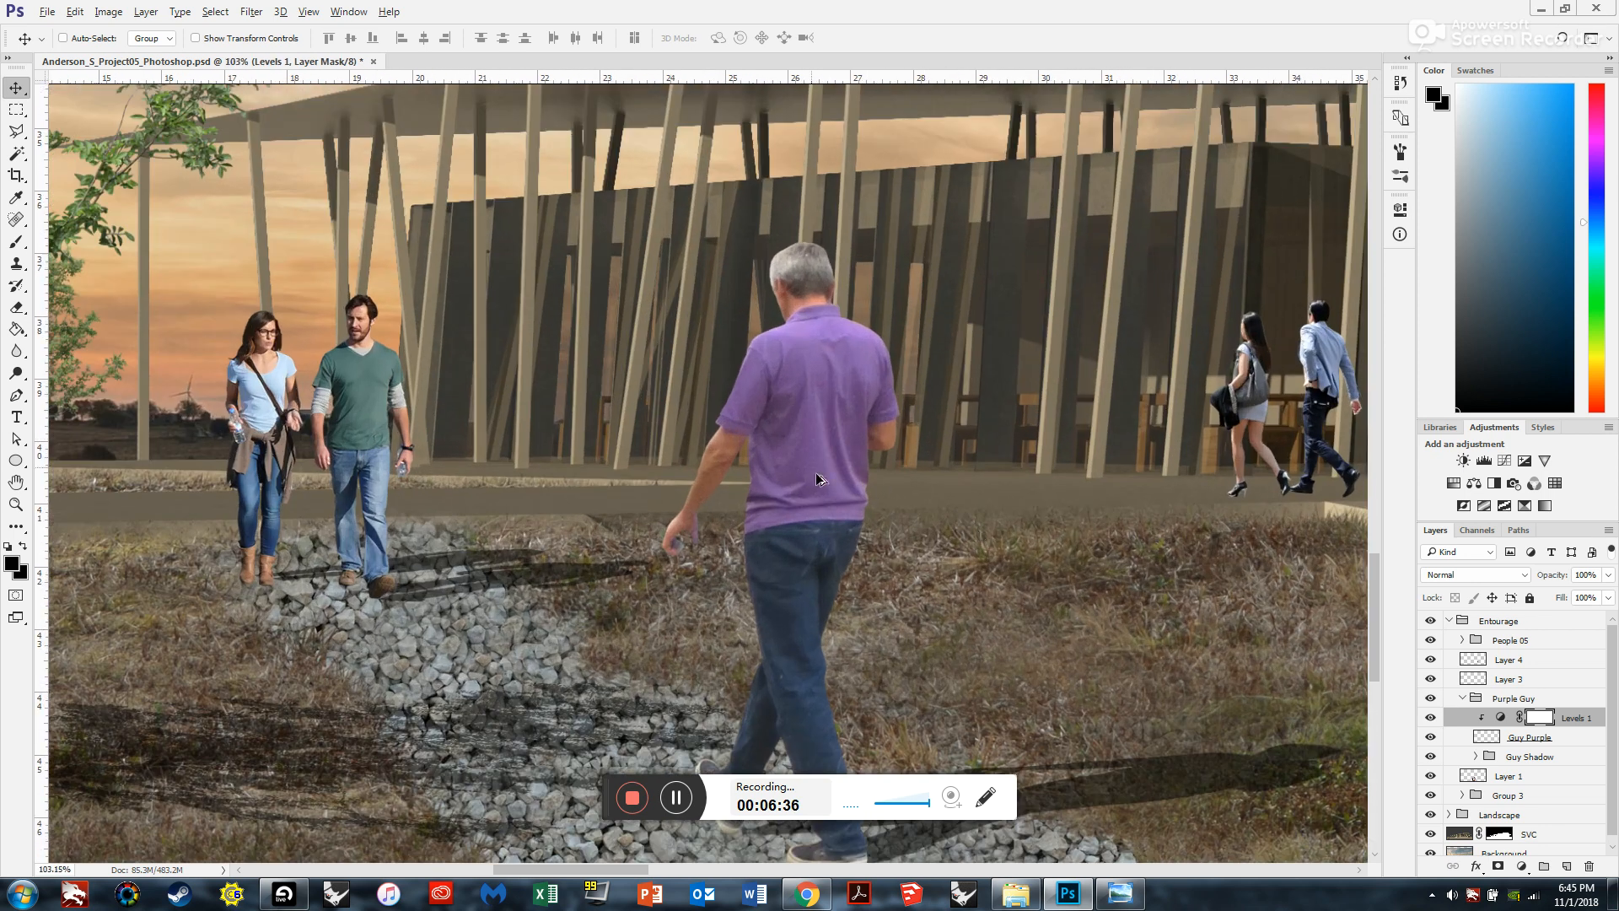
pyautogui.scroll(-2, 817, 479)
pyautogui.moveTo(607, 805); pyautogui.dragTo(1044, 3)
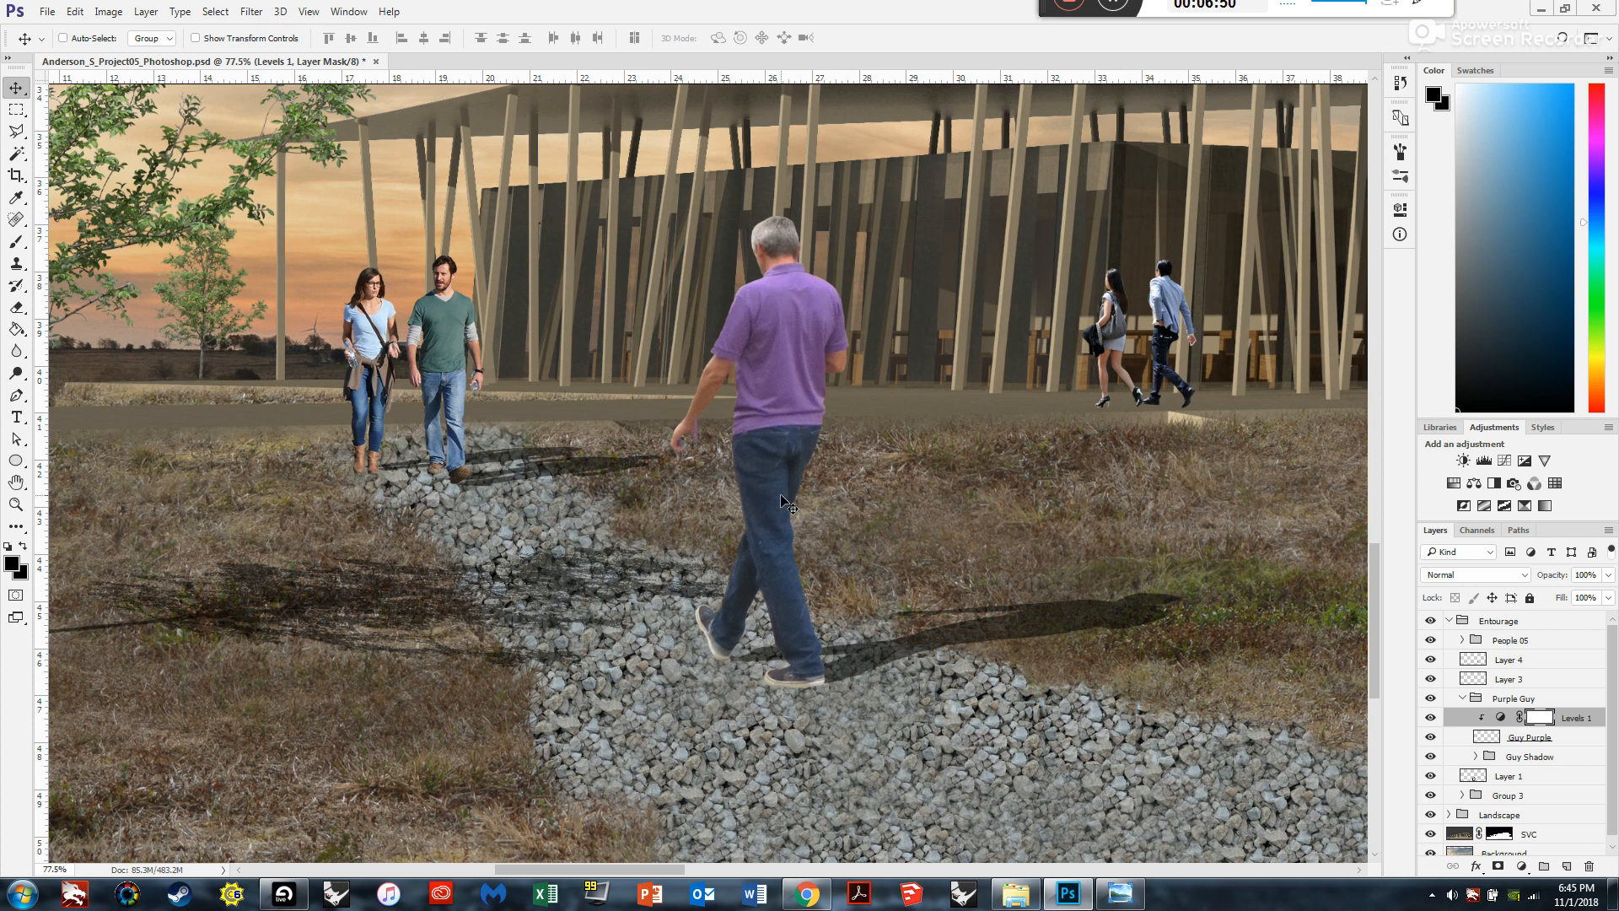
# Compare the man in purple with and without Levels 1, and set up a soft brush of 190 px at 0% hardness.
pyautogui.click(1429, 717)
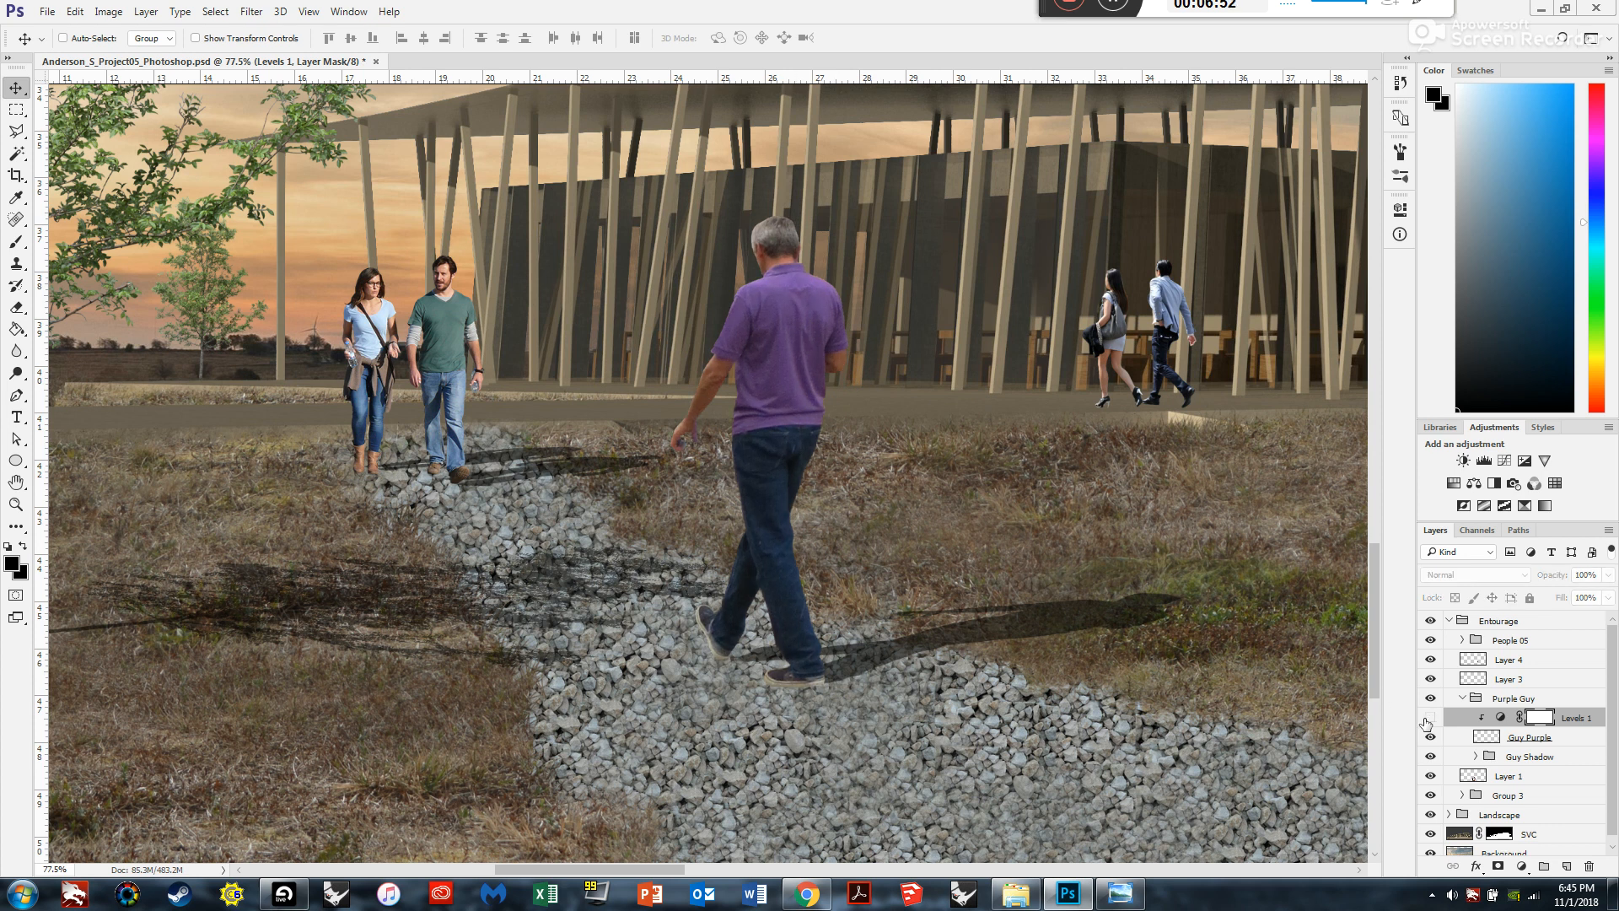
pyautogui.click(1429, 718)
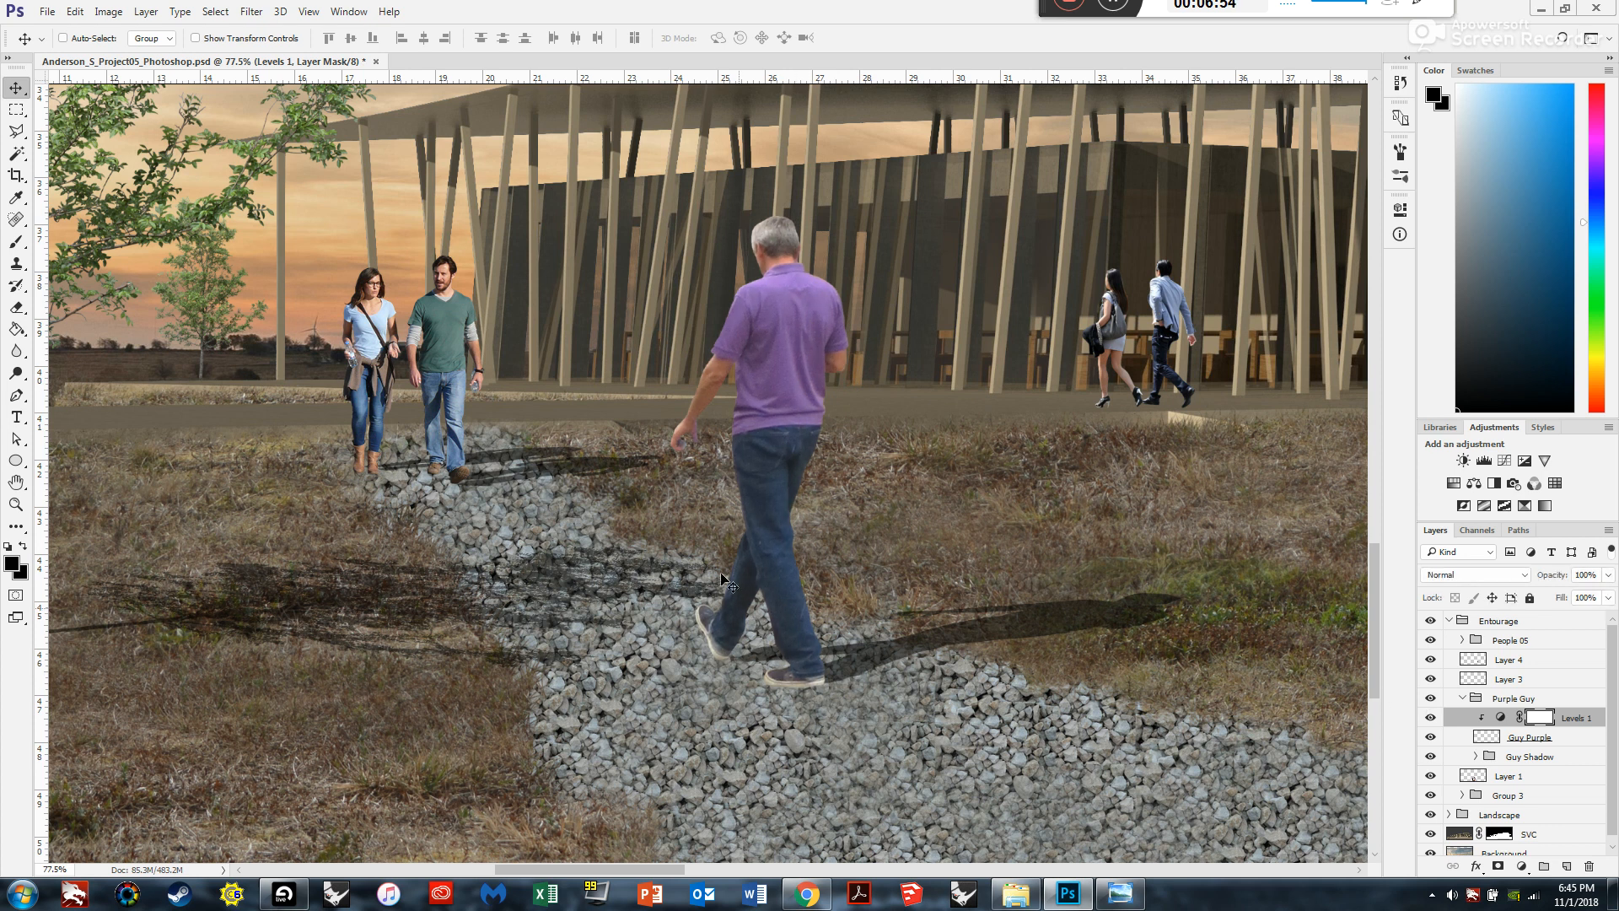
pyautogui.click(17, 243)
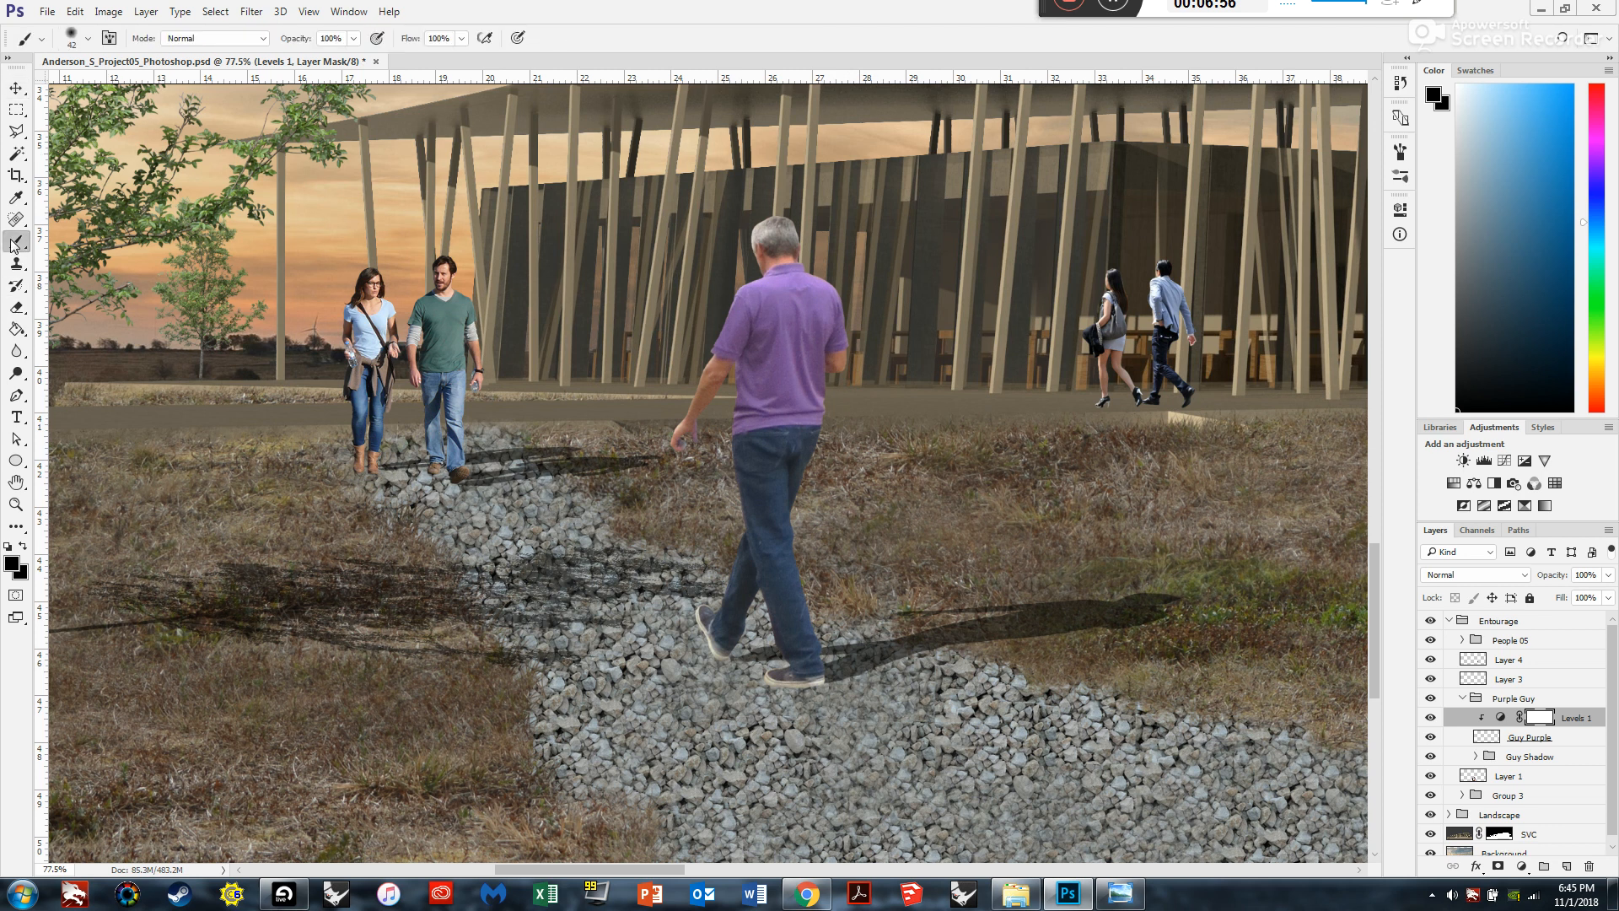
pyautogui.rightClick(847, 407)
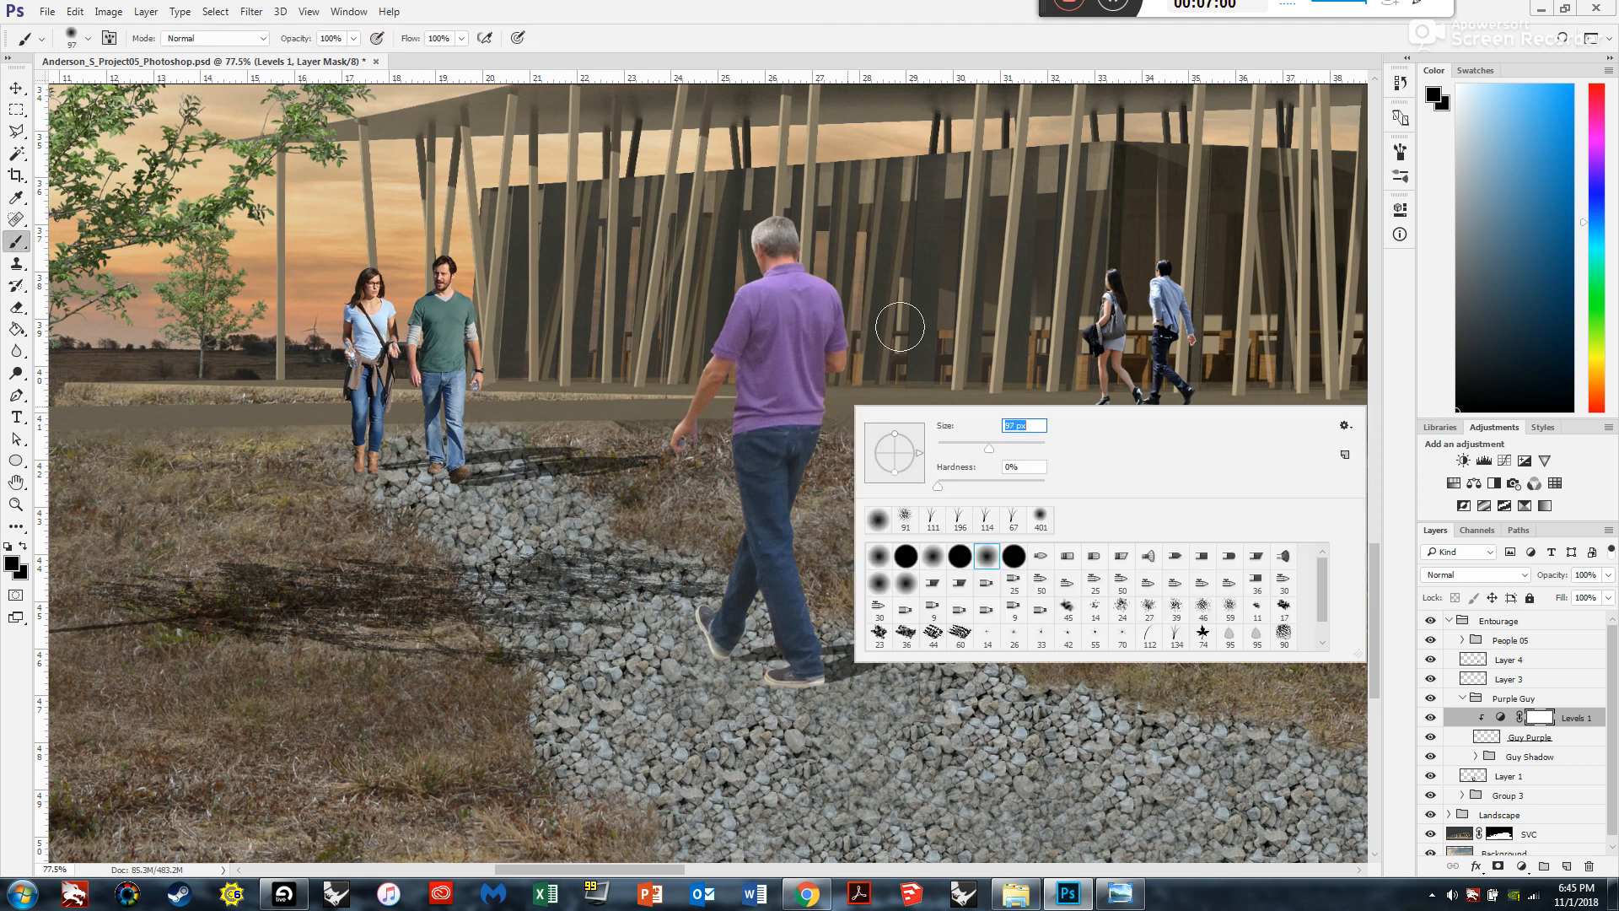
pyautogui.press('Return')
pyautogui.rightClick(931, 384)
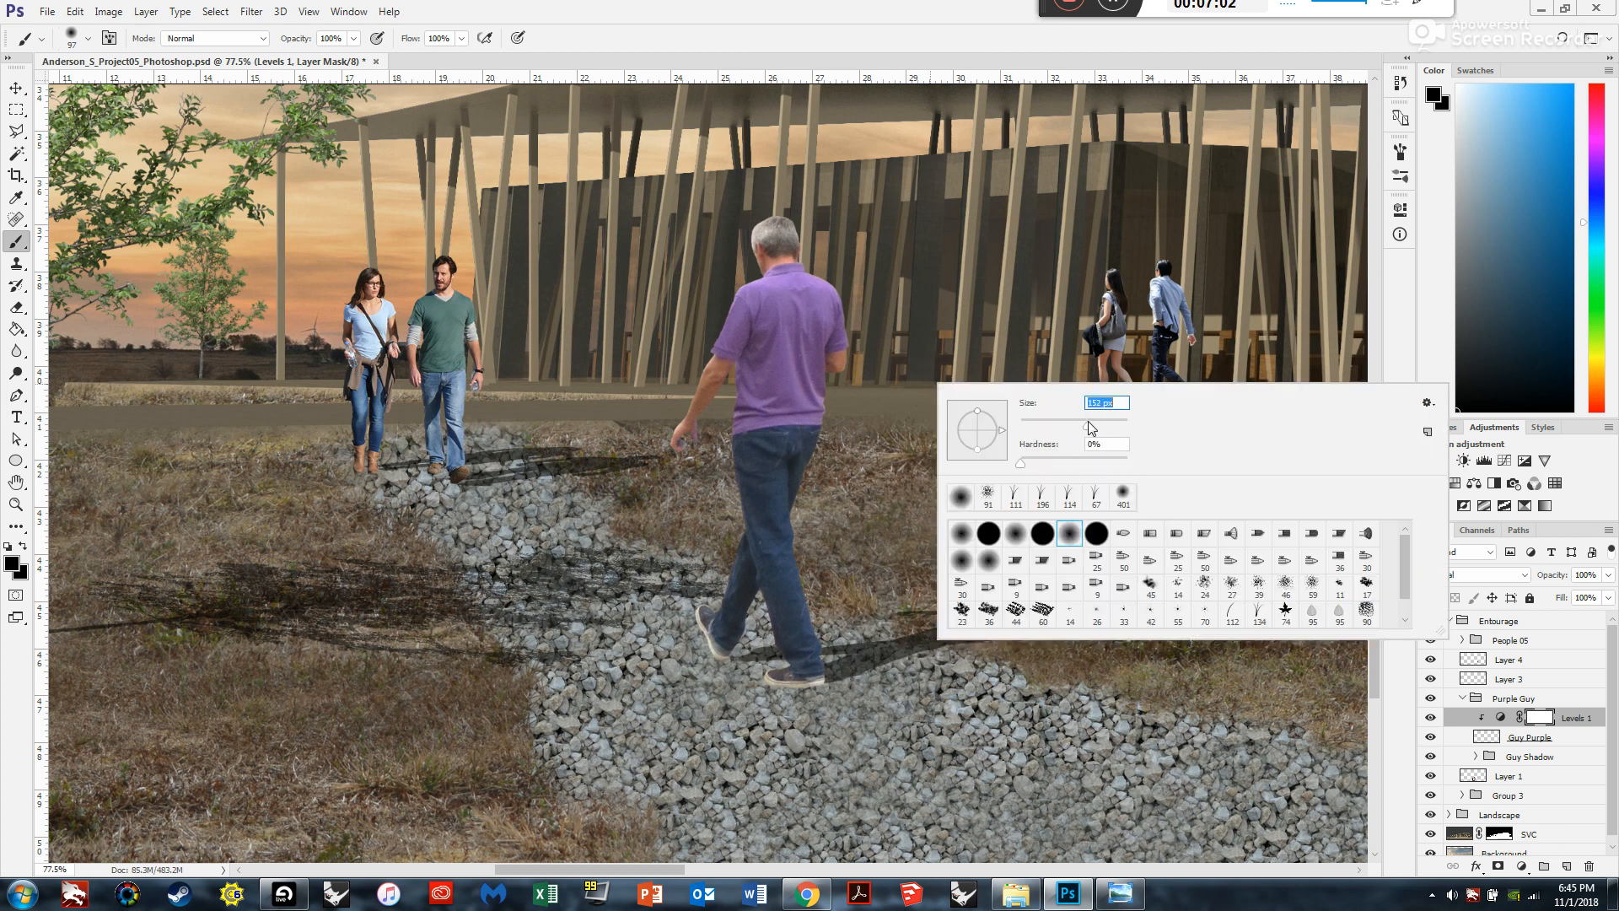
pyautogui.press('Return')
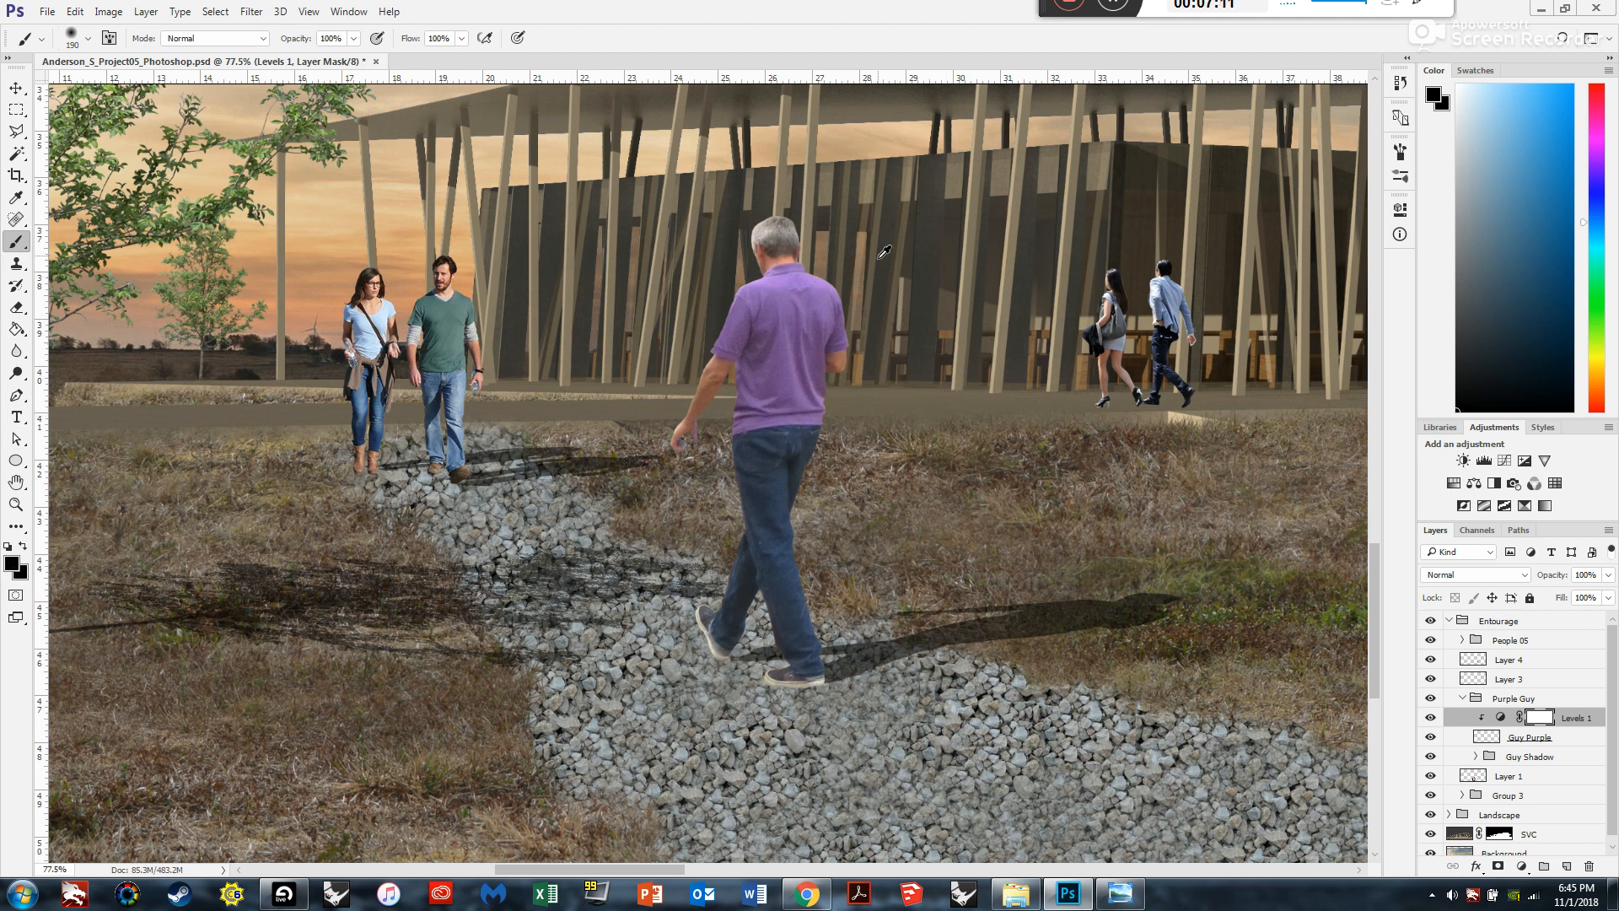
# Paint black on the Levels 1 mask over the man's jeans and shaded areas to reduce the brightening there.
pyautogui.scroll(2, 893, 242)
pyautogui.scroll(1, 939, 343)
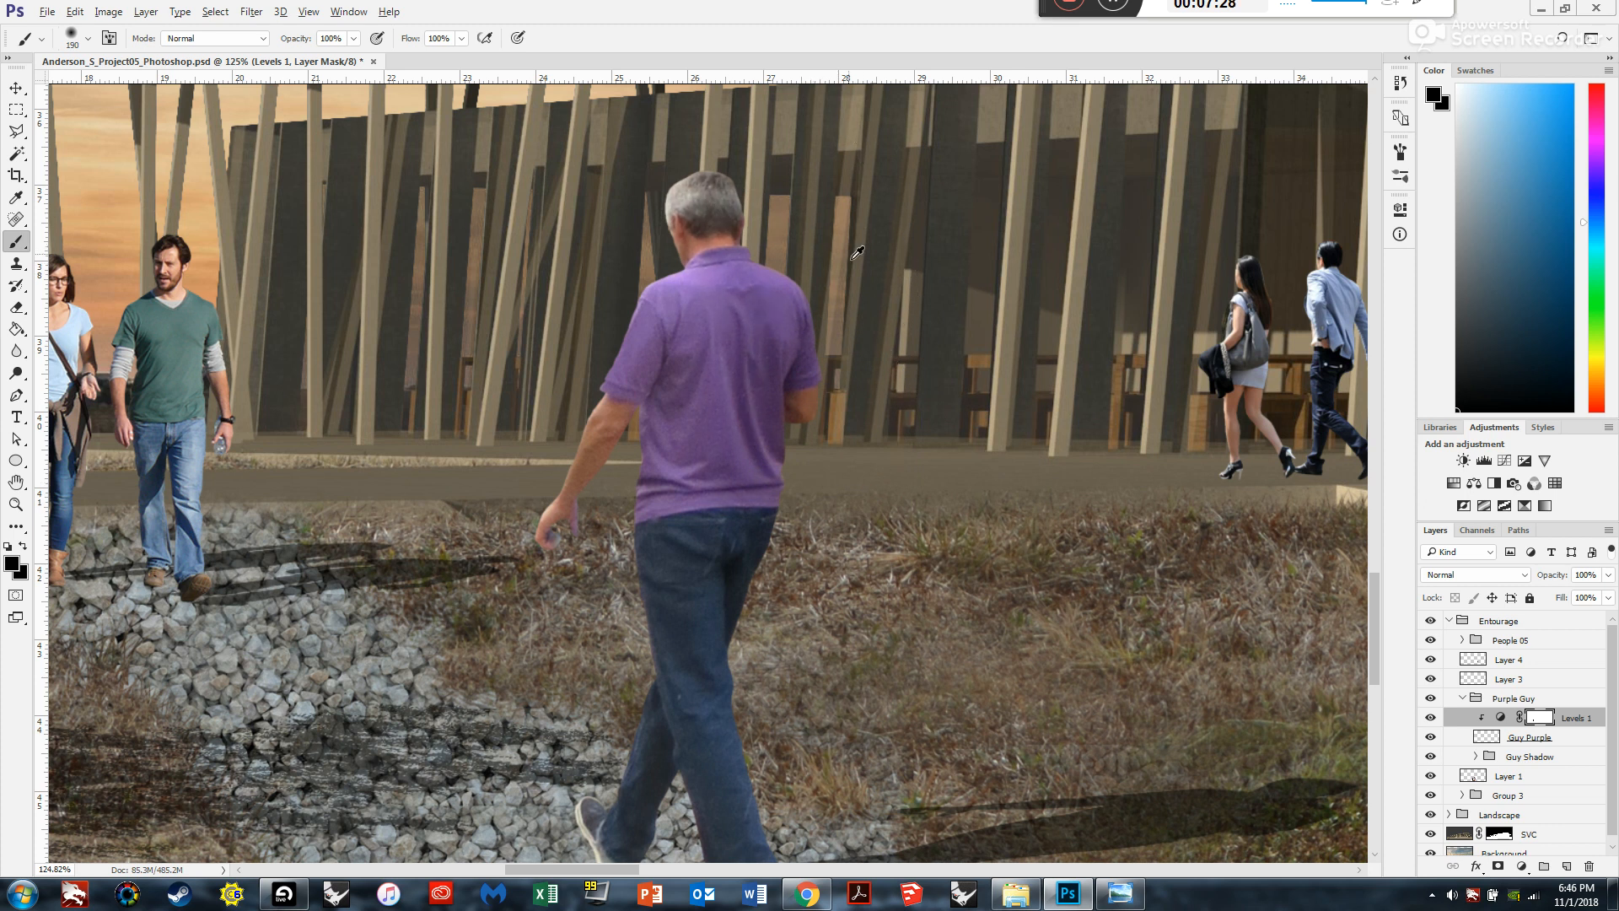
pyautogui.scroll(-5, 817, 260)
pyautogui.scroll(5, 822, 219)
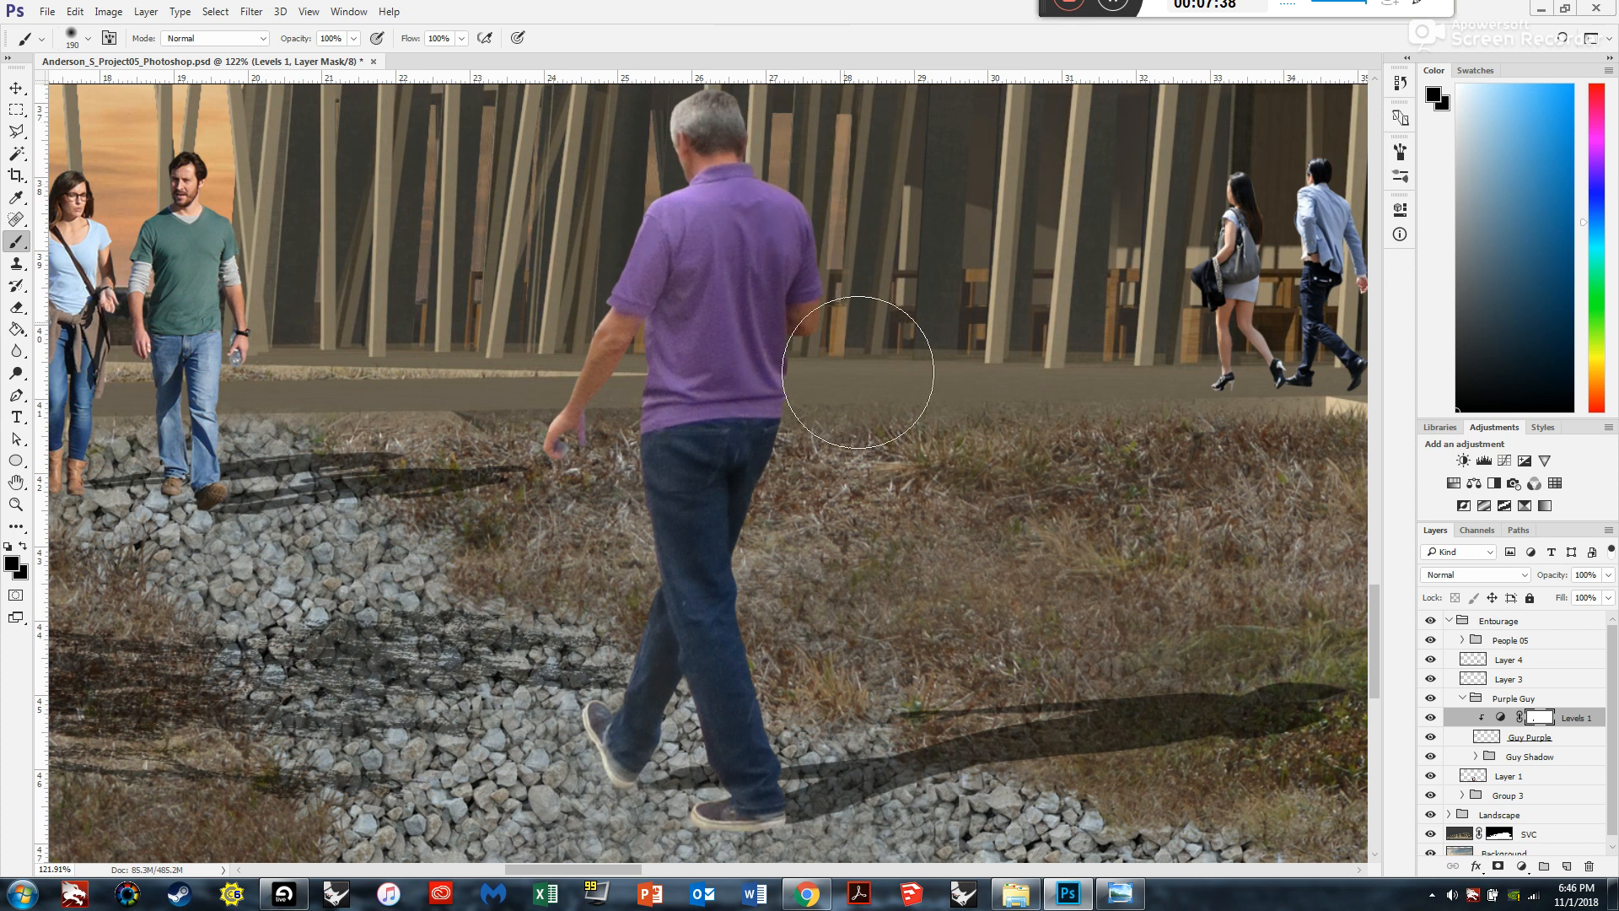
pyautogui.scroll(-5, 953, 418)
pyautogui.scroll(5, 959, 447)
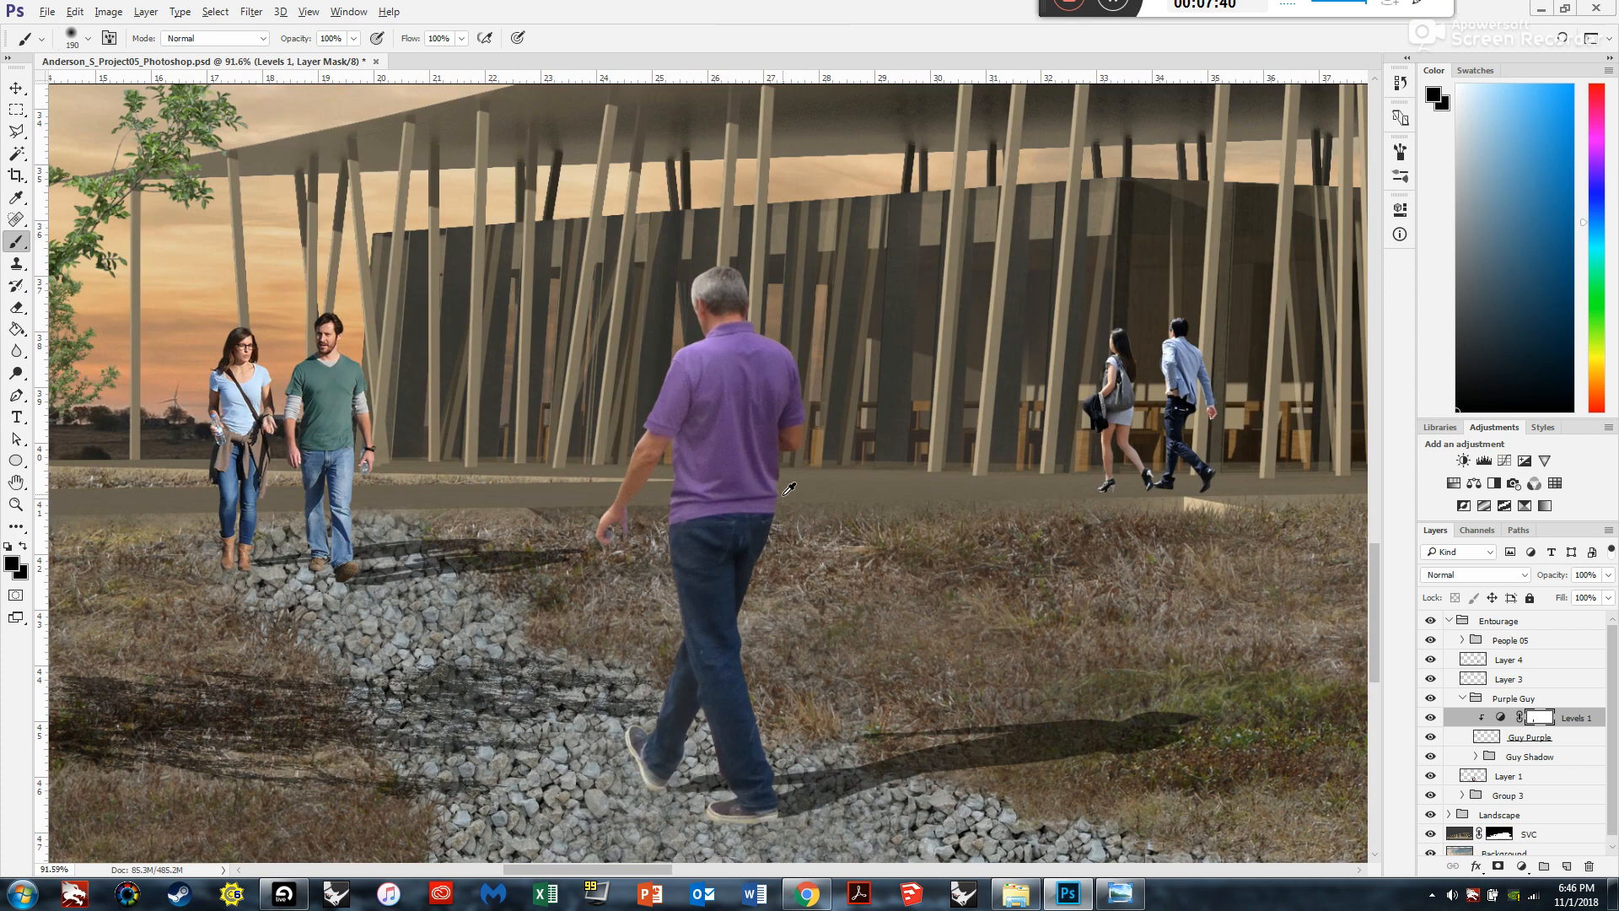
pyautogui.scroll(3, 814, 396)
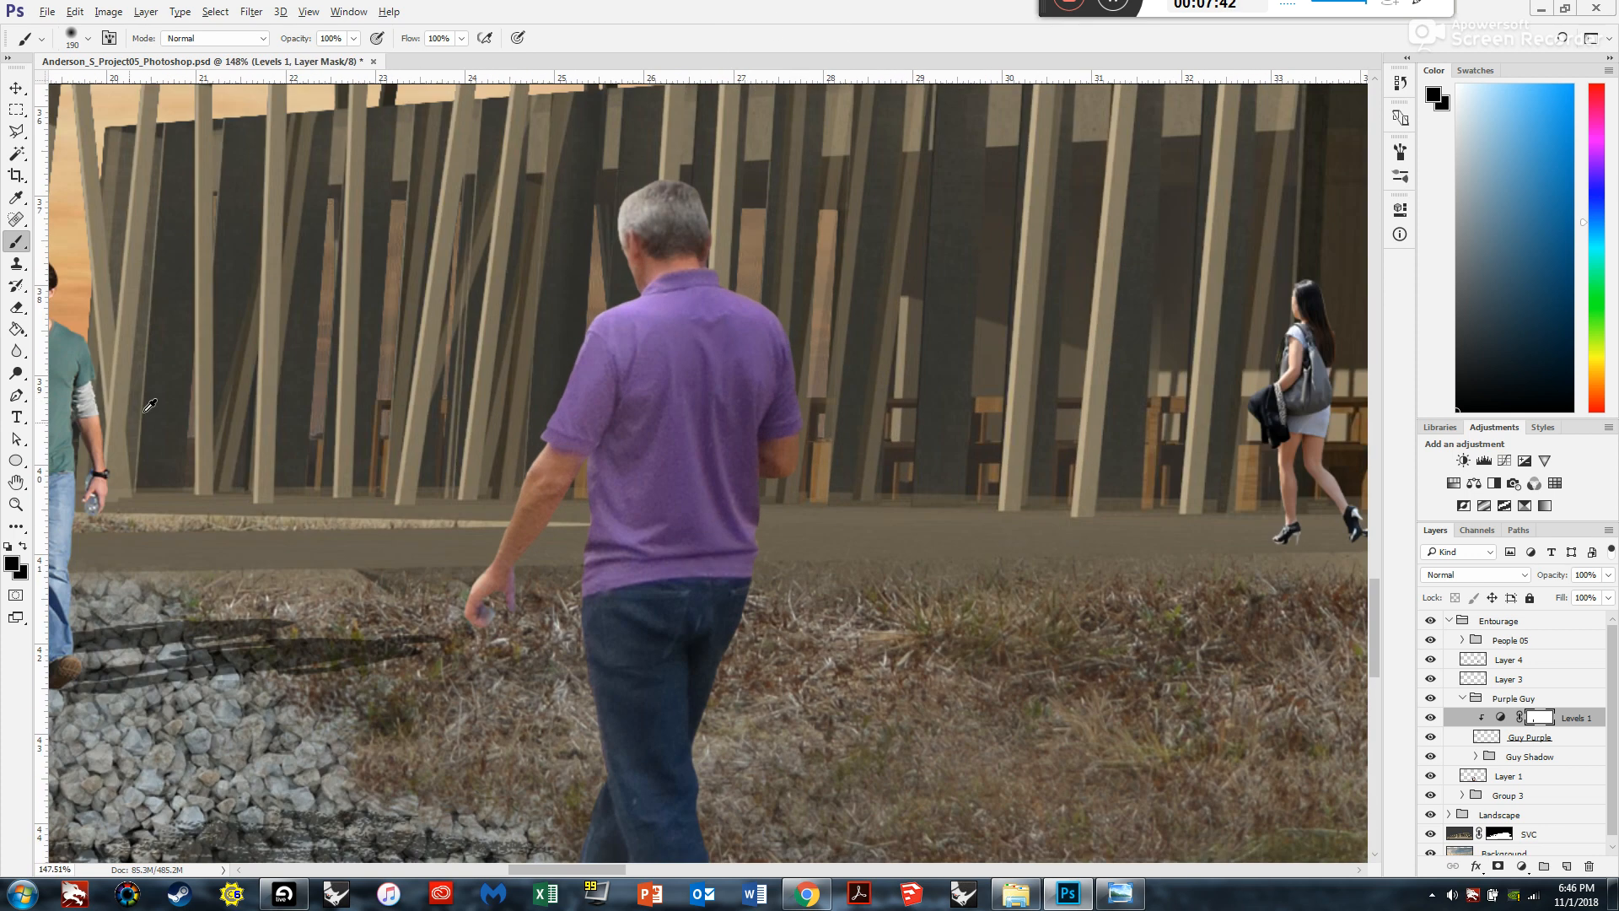
# Set the foreground color to white (ffffff) for restoring areas on the Levels 1 mask, keeping the brush at 190 px.
pyautogui.click(12, 566)
pyautogui.moveTo(358, 282); pyautogui.dragTo(100, 43)
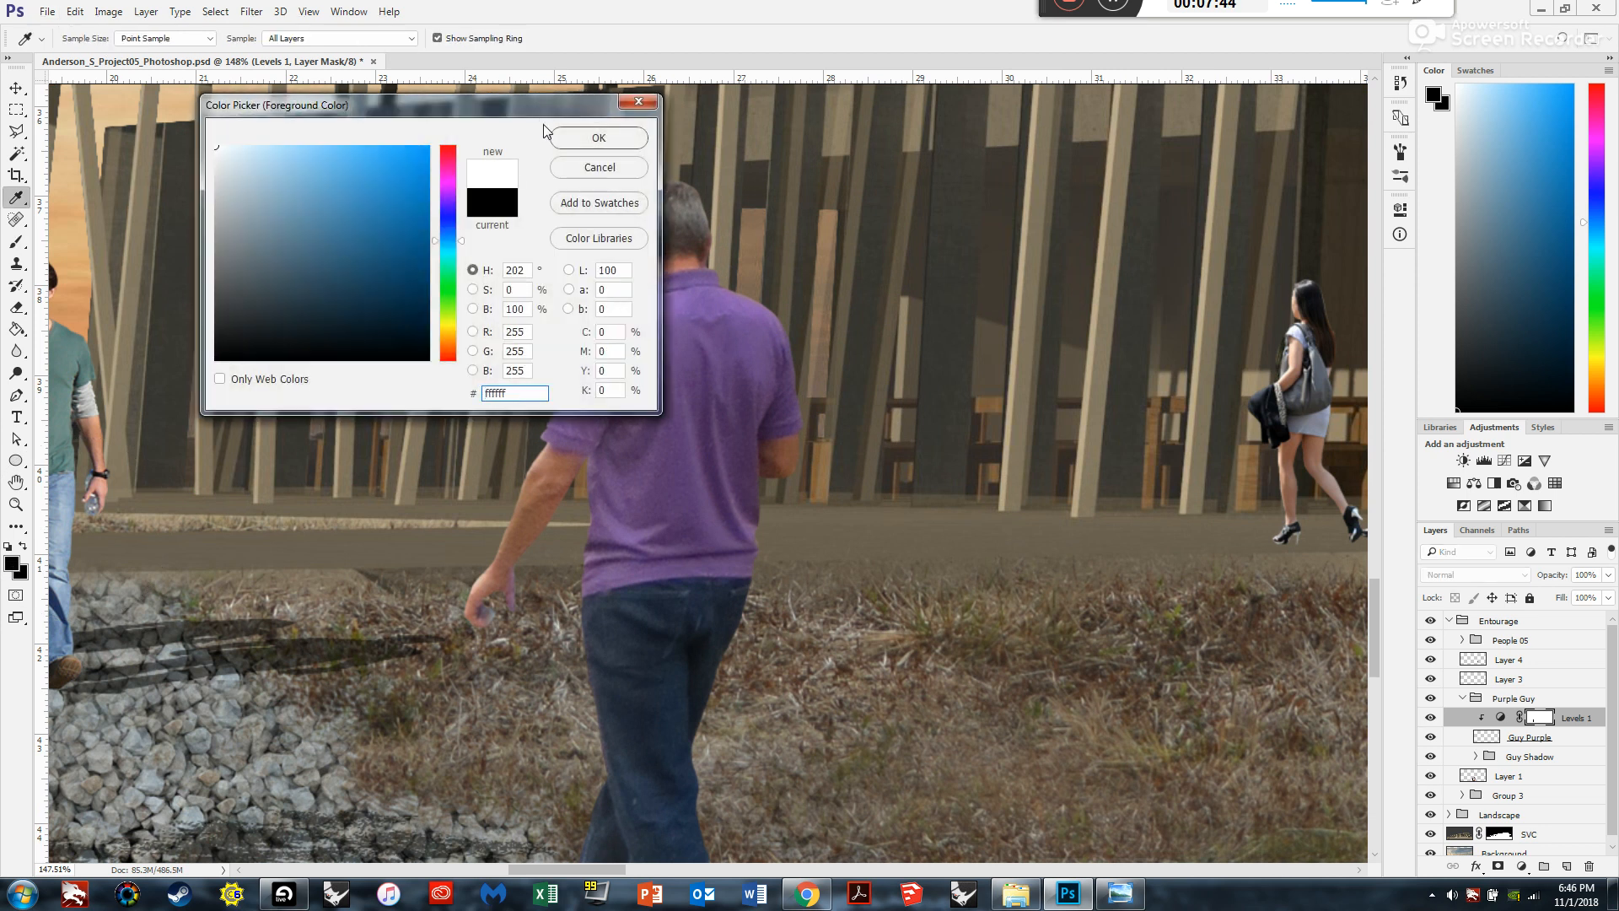
pyautogui.click(571, 141)
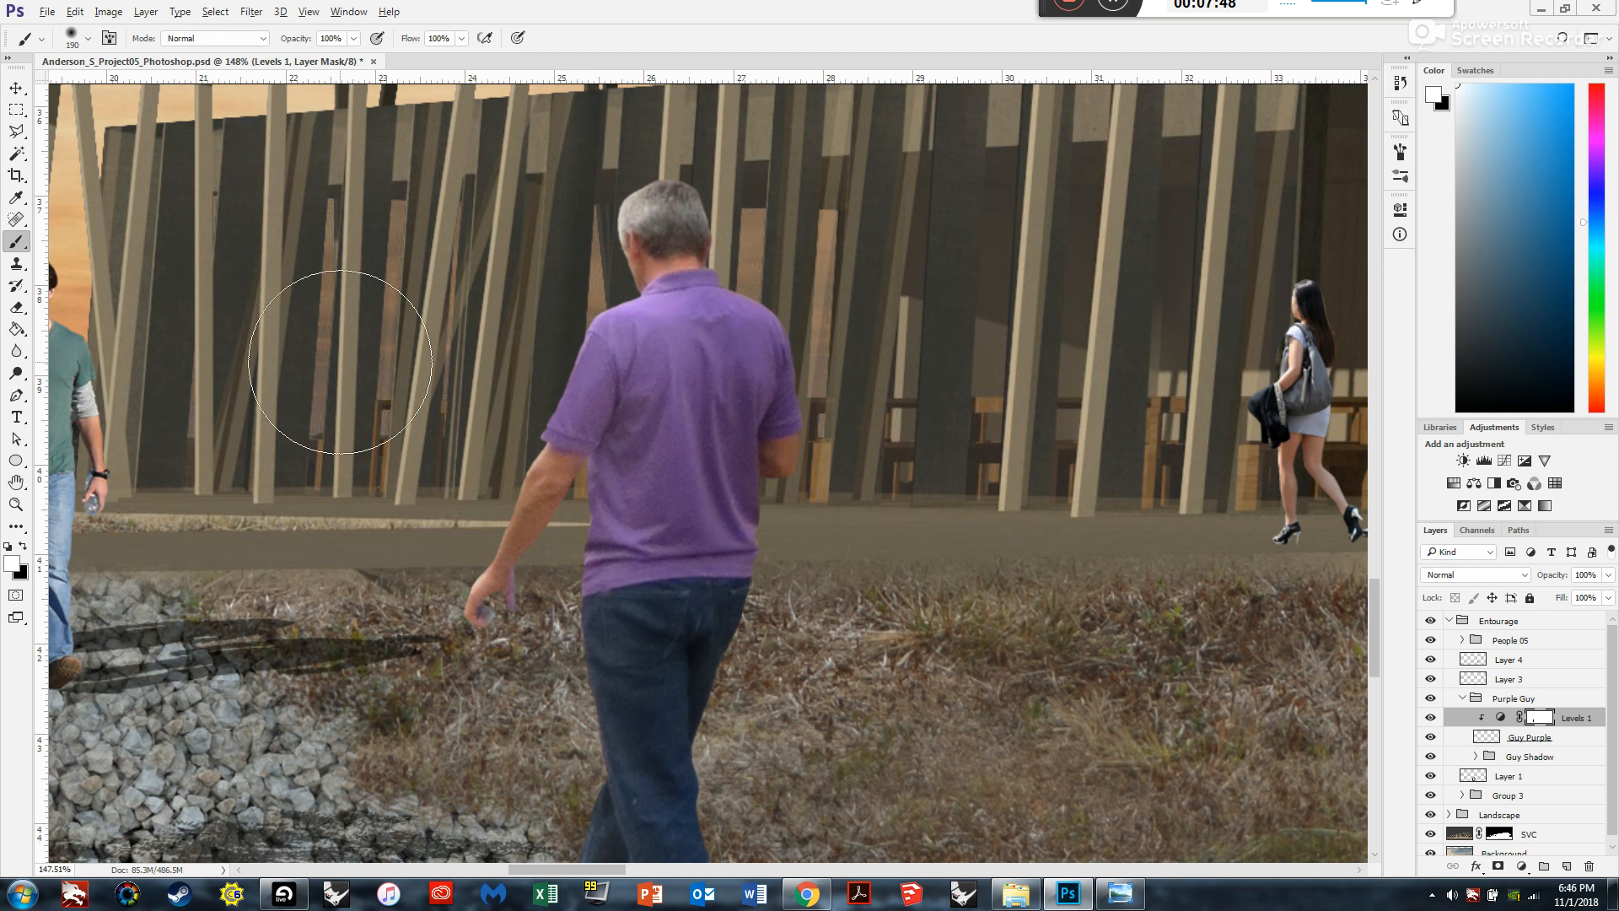
pyautogui.scroll(-2, 506, 354)
pyautogui.scroll(-2, 1033, 452)
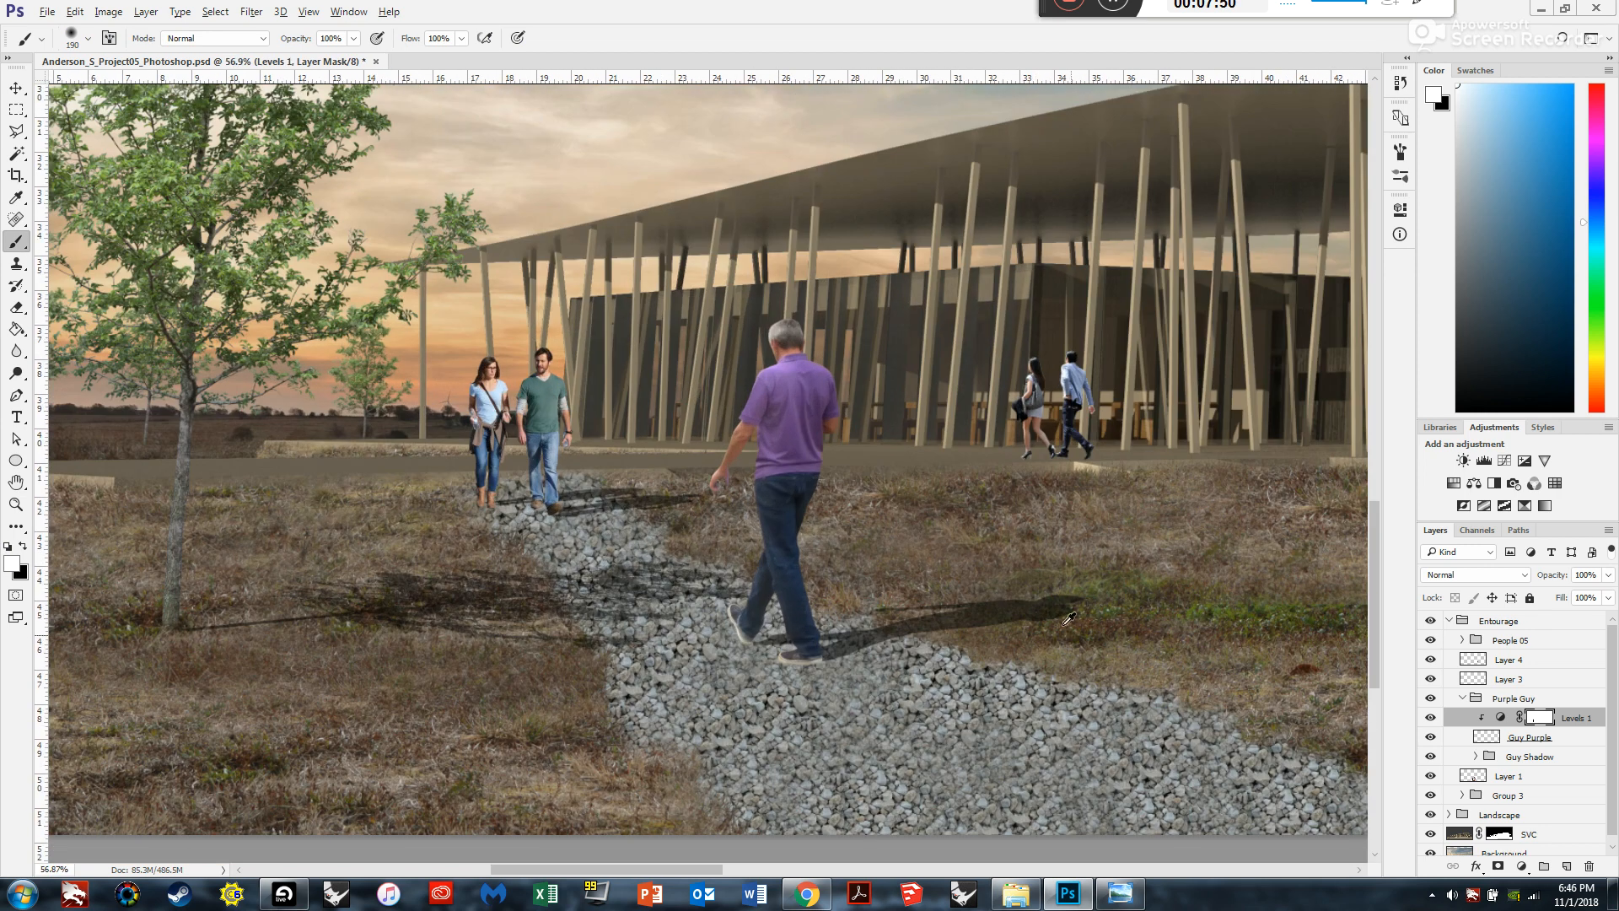
pyautogui.scroll(3, 815, 483)
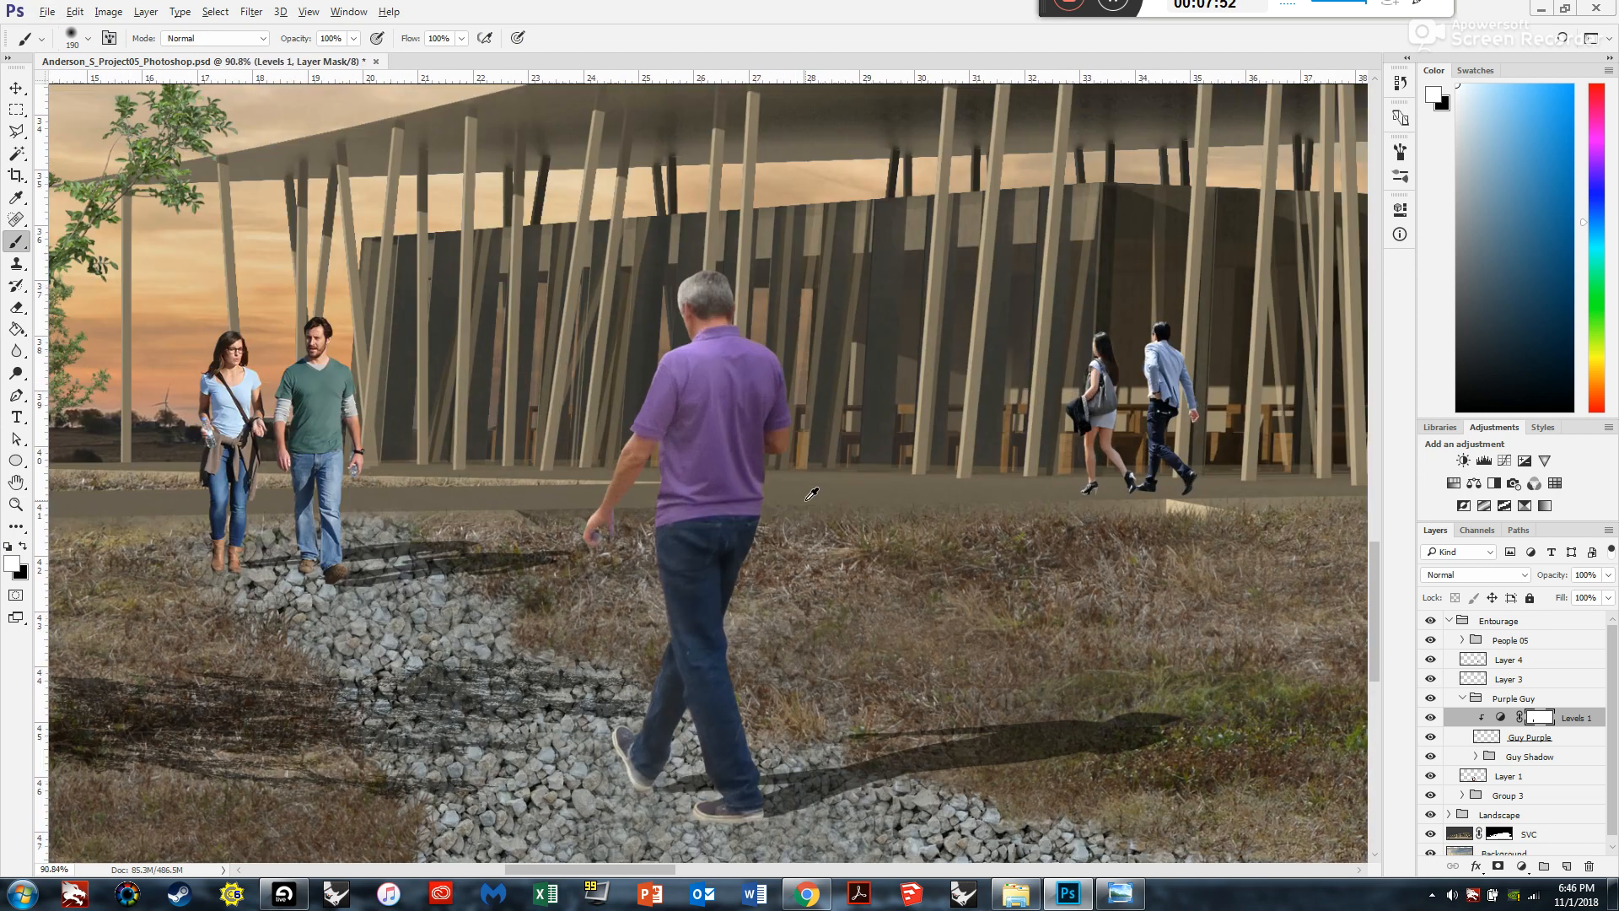
pyautogui.rightClick(945, 486)
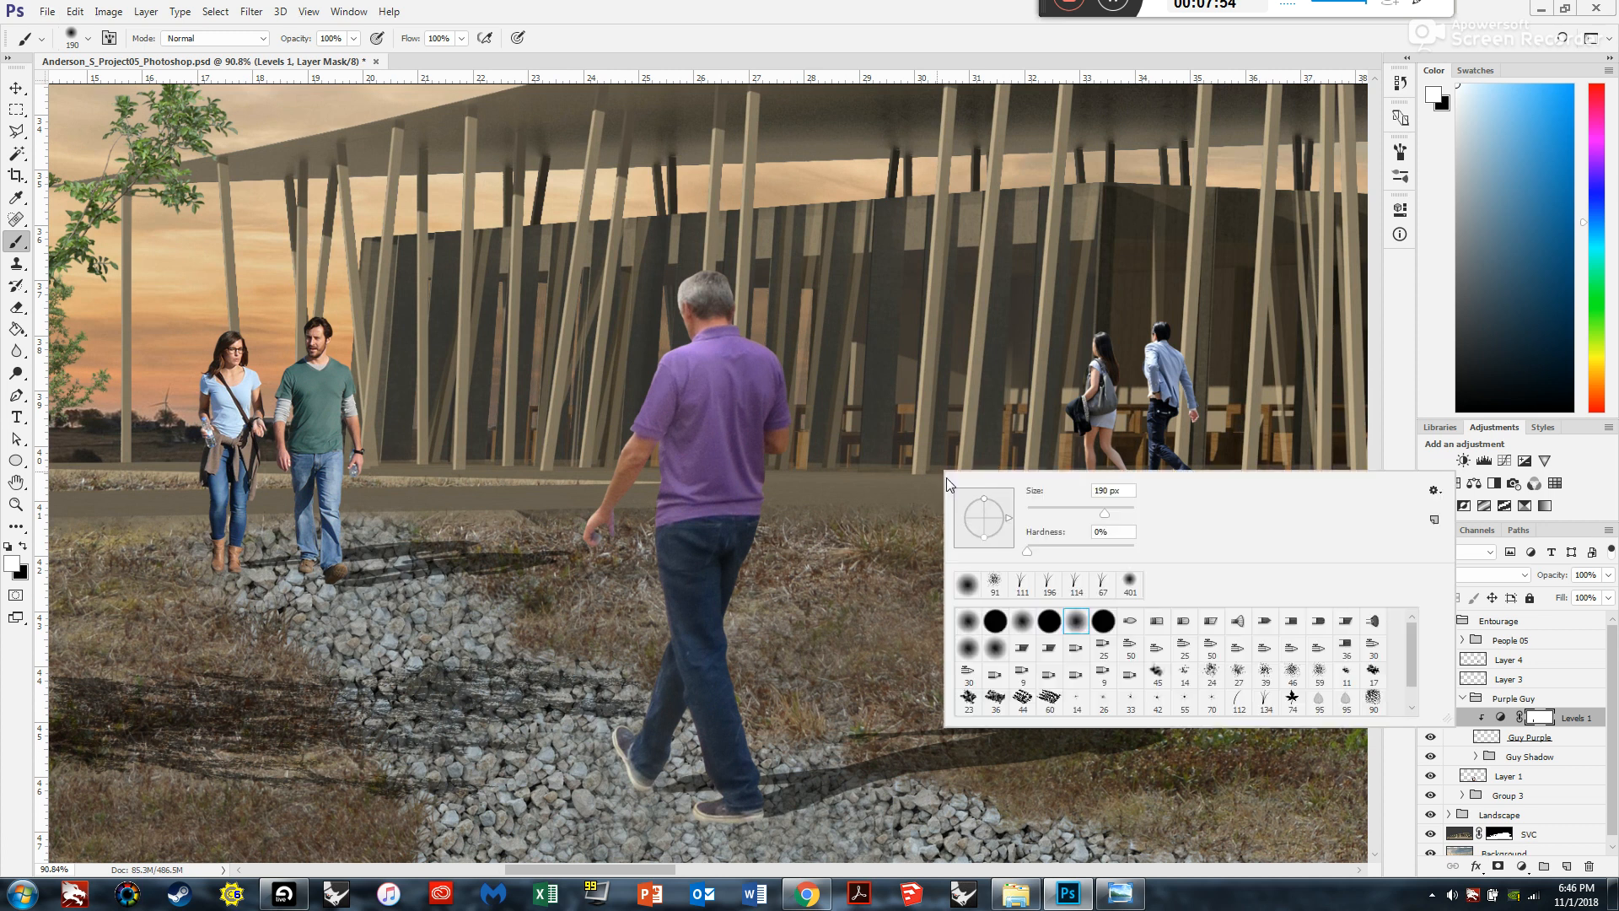
pyautogui.press('Escape')
# Switch the masked Levels 1 adjustment off and on repeatedly to compare its effect on the man in purple.
pyautogui.click(1429, 718)
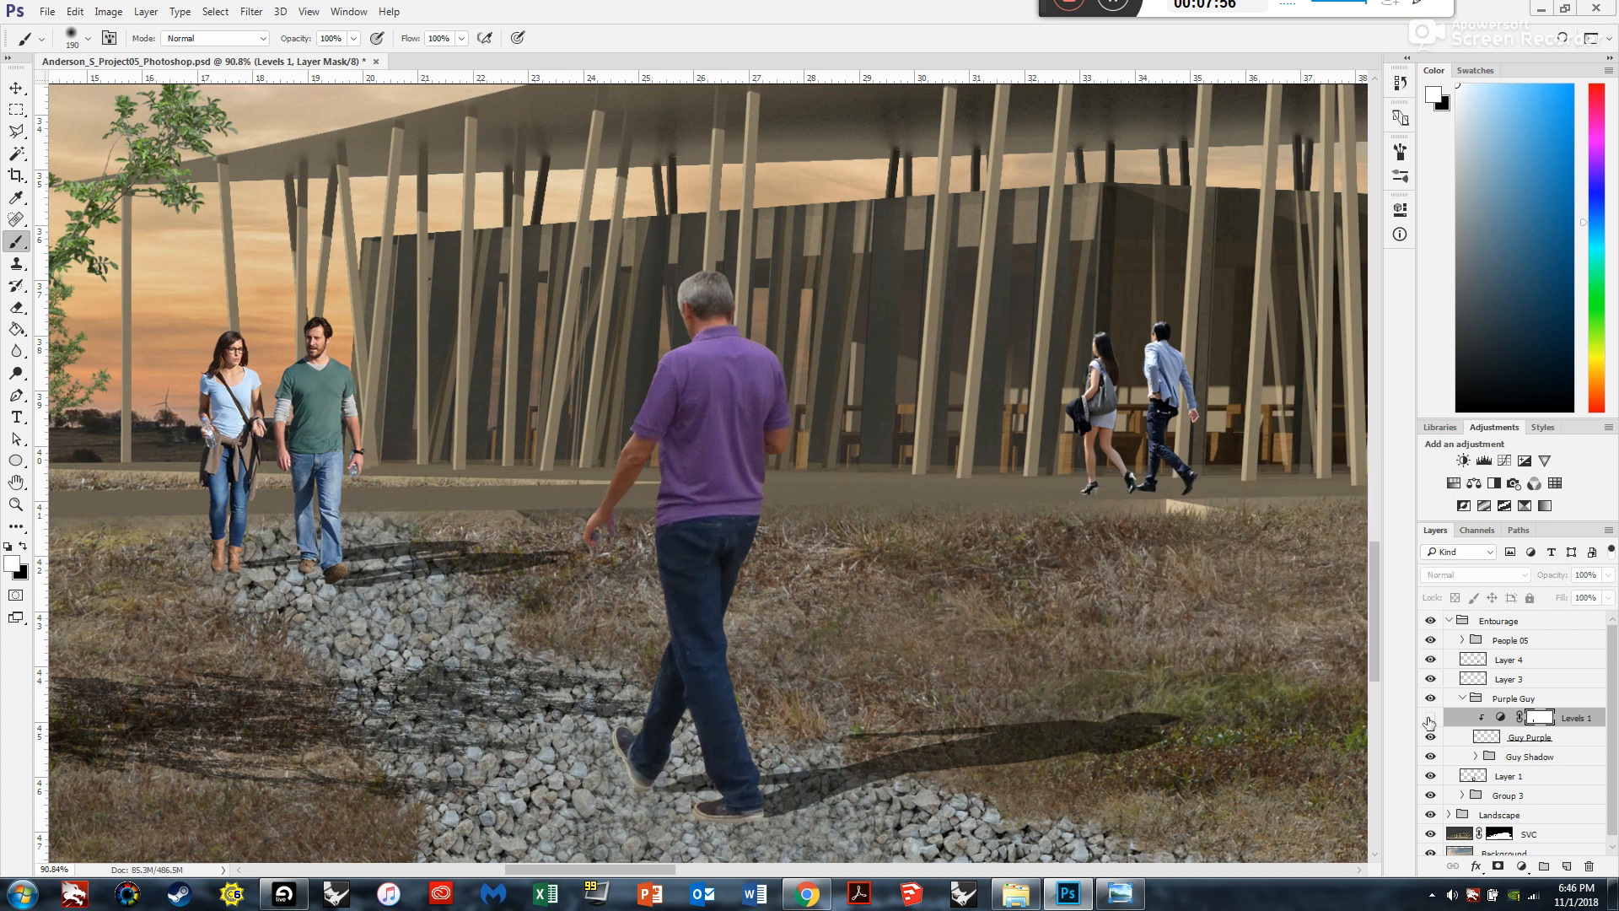
pyautogui.click(1429, 718)
pyautogui.click(1429, 718)
pyautogui.click(1429, 719)
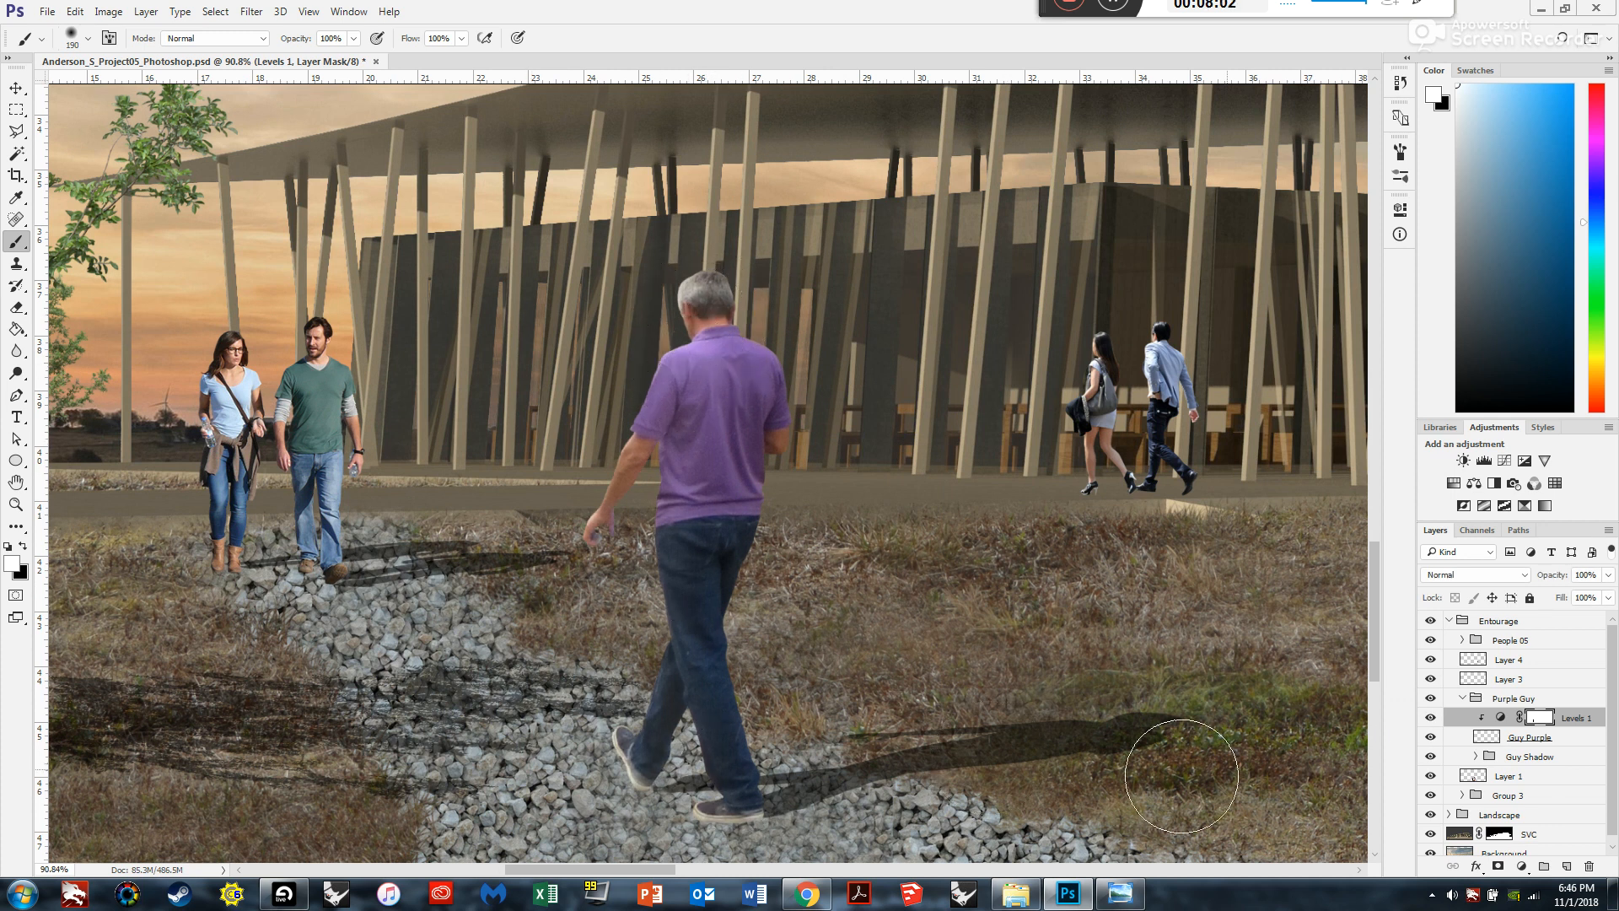
pyautogui.click(1429, 717)
pyautogui.click(1428, 718)
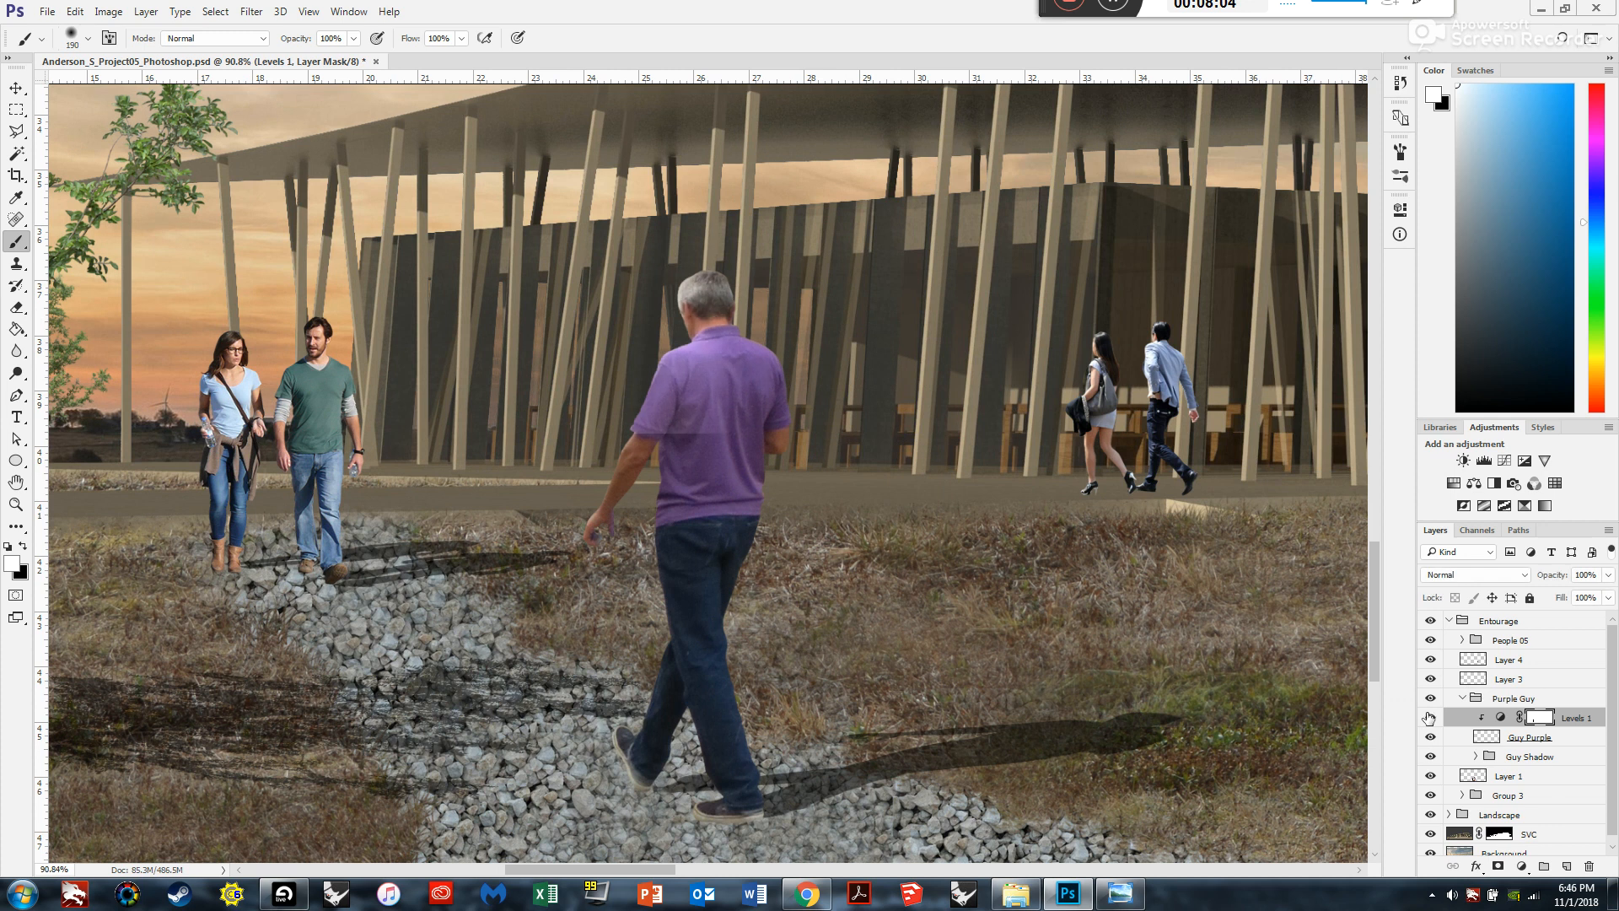
# Examine how the man in purple blends into the whole rendering and how he compares with the people around him.
pyautogui.scroll(-5, 1004, 399)
pyautogui.scroll(-4, 1008, 393)
pyautogui.scroll(-4, 383, 492)
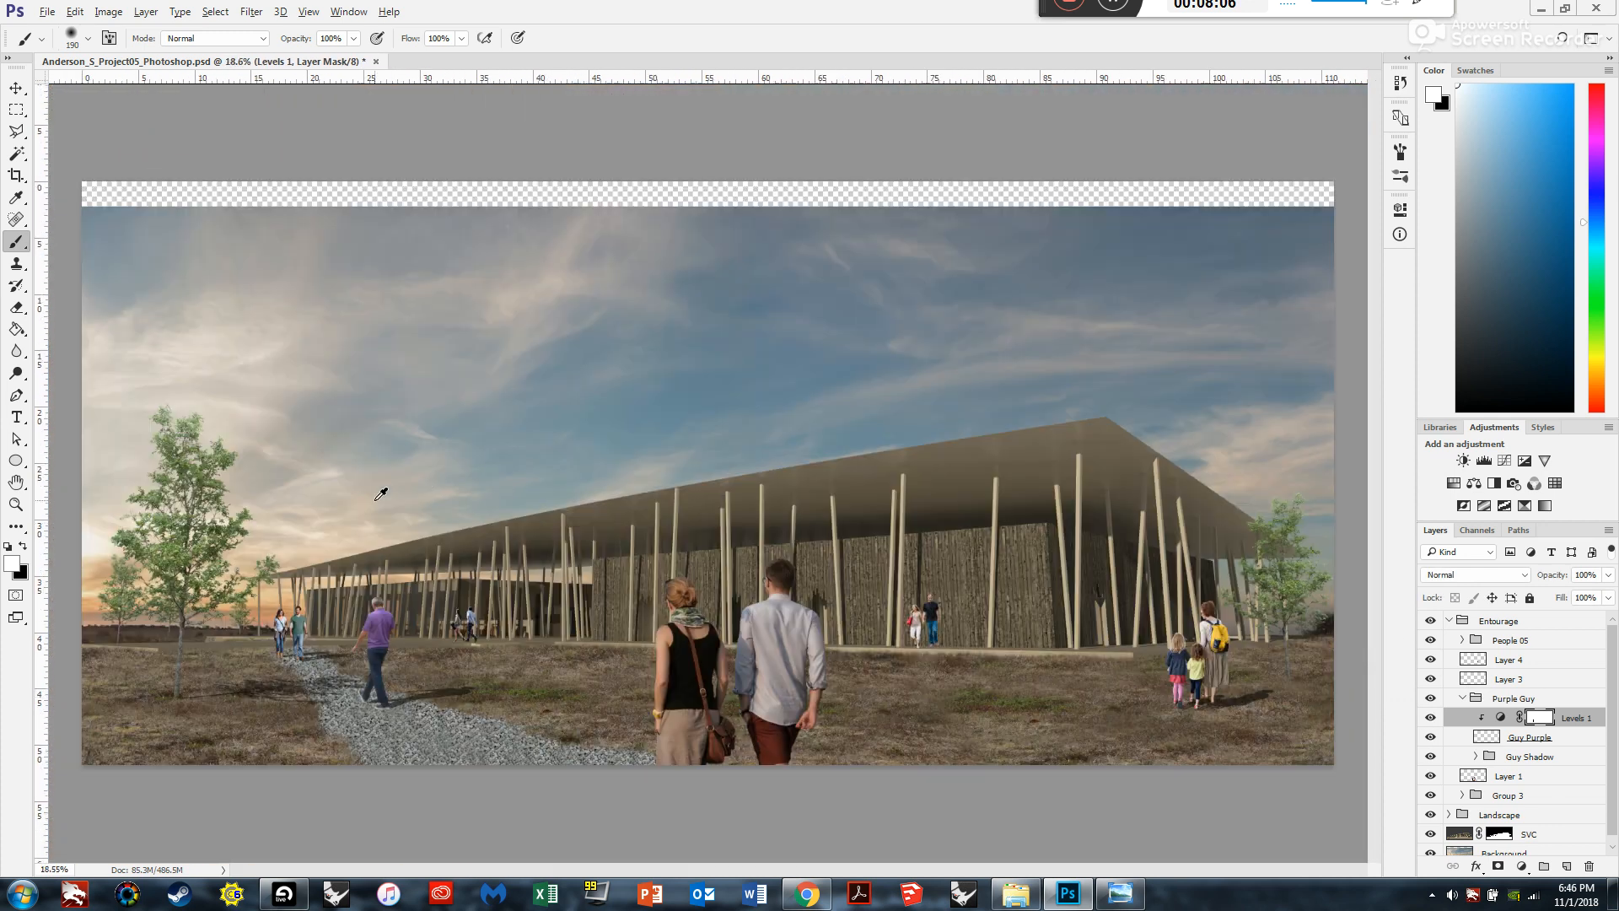
pyautogui.scroll(7, 155, 768)
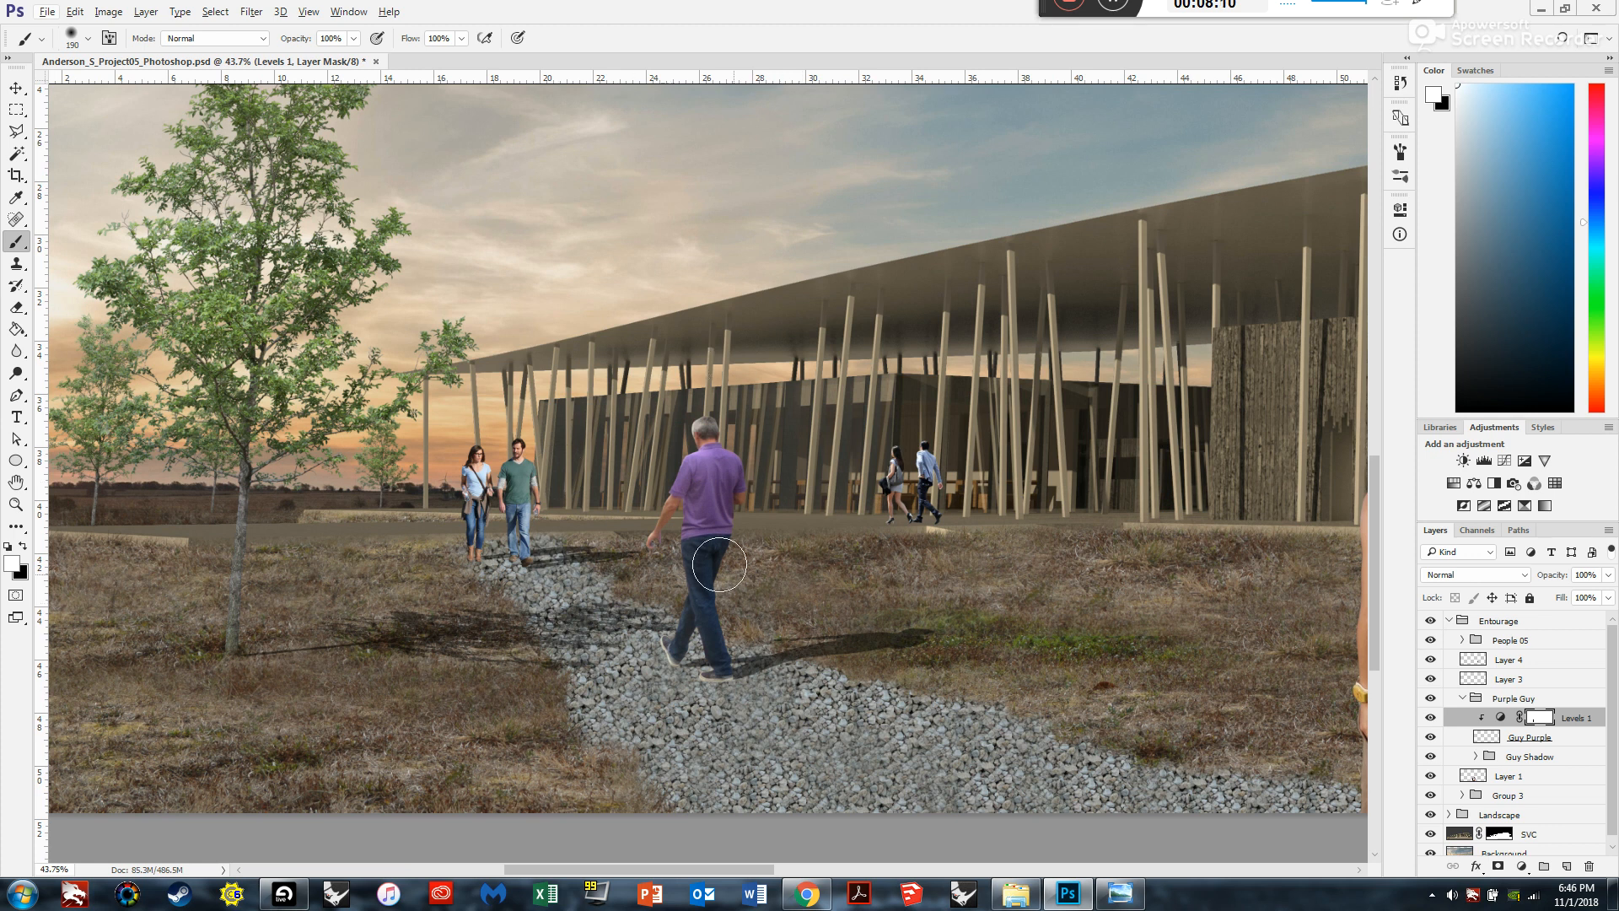
pyautogui.scroll(3, 670, 448)
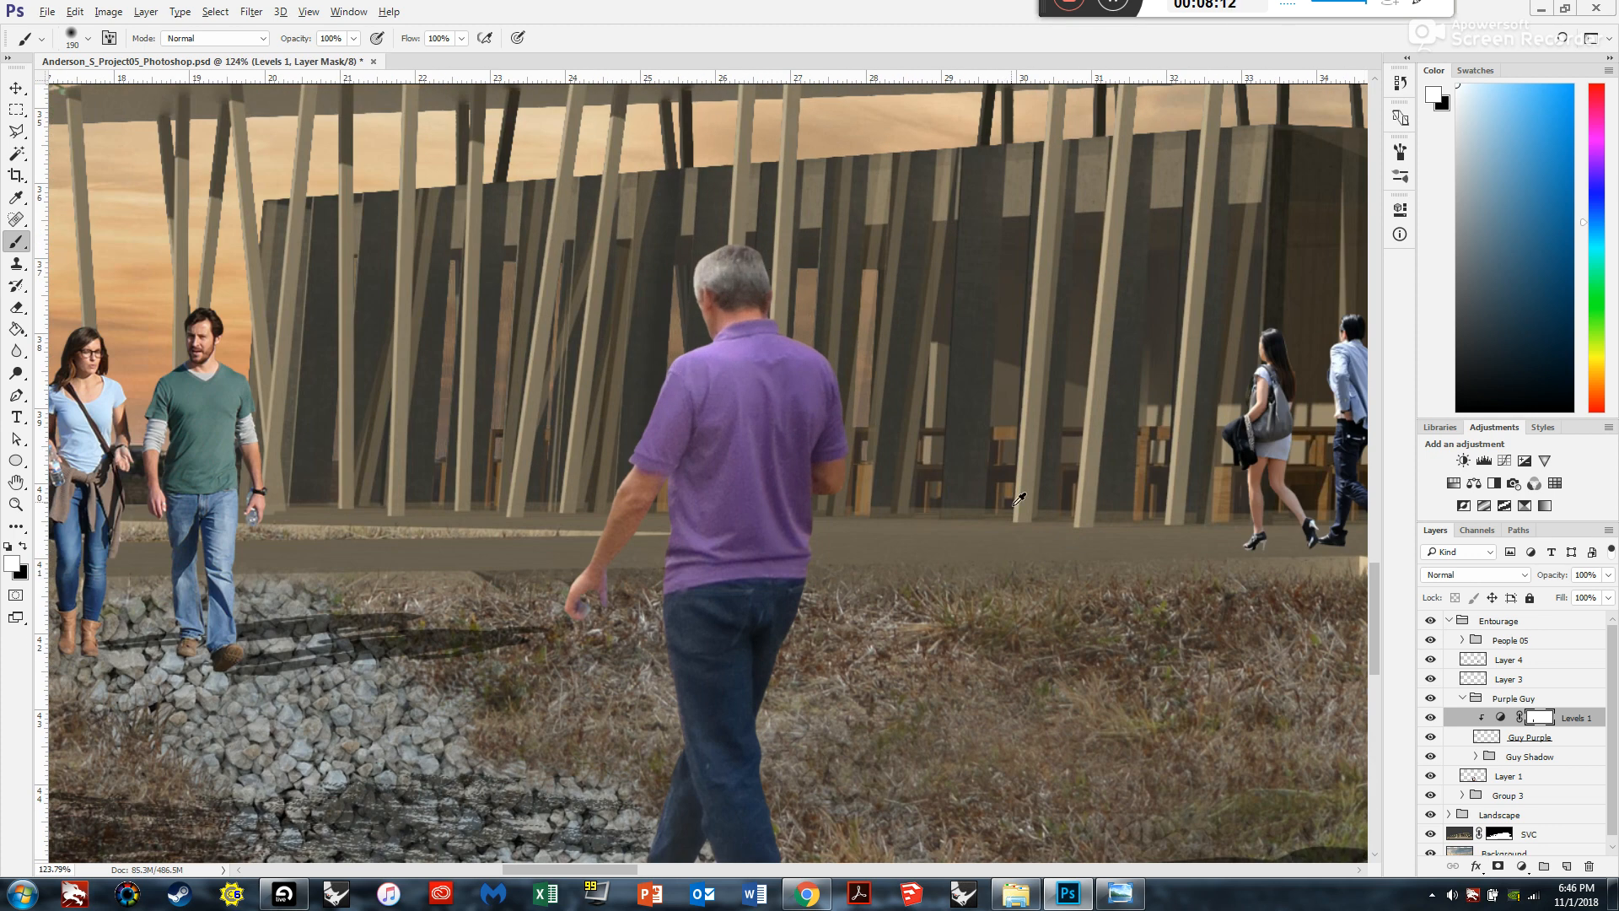
pyautogui.scroll(-2, 1019, 499)
pyautogui.scroll(1, 403, 532)
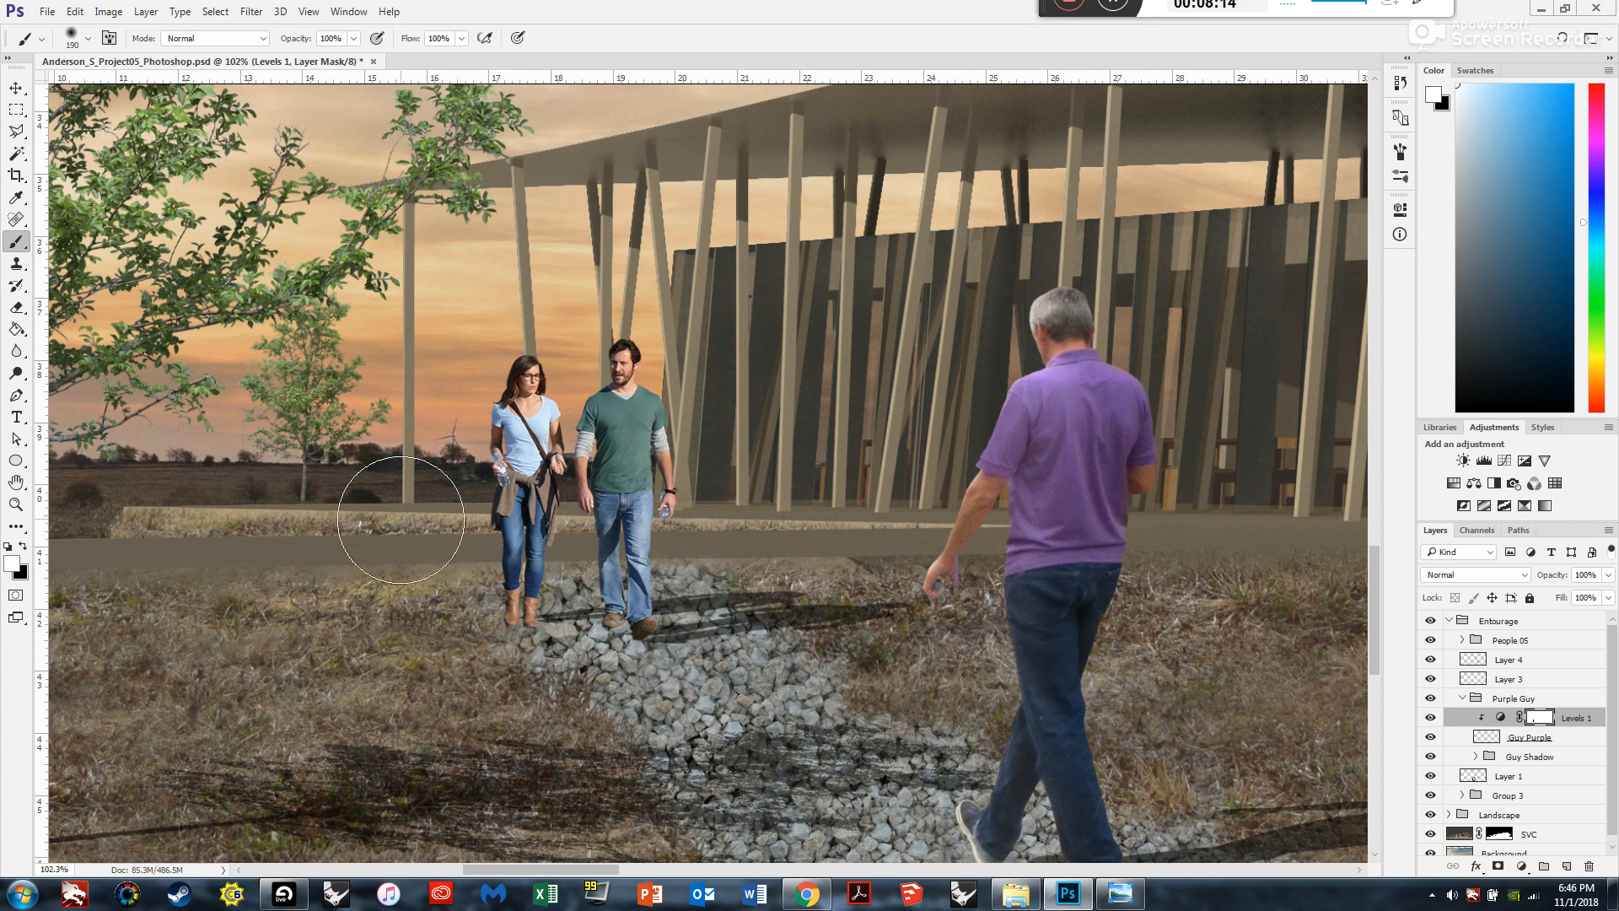
# Collapse the Purple Guy group, check which people People 05 contains by hiding and showing it, and expand that group.
pyautogui.scroll(3, 506, 543)
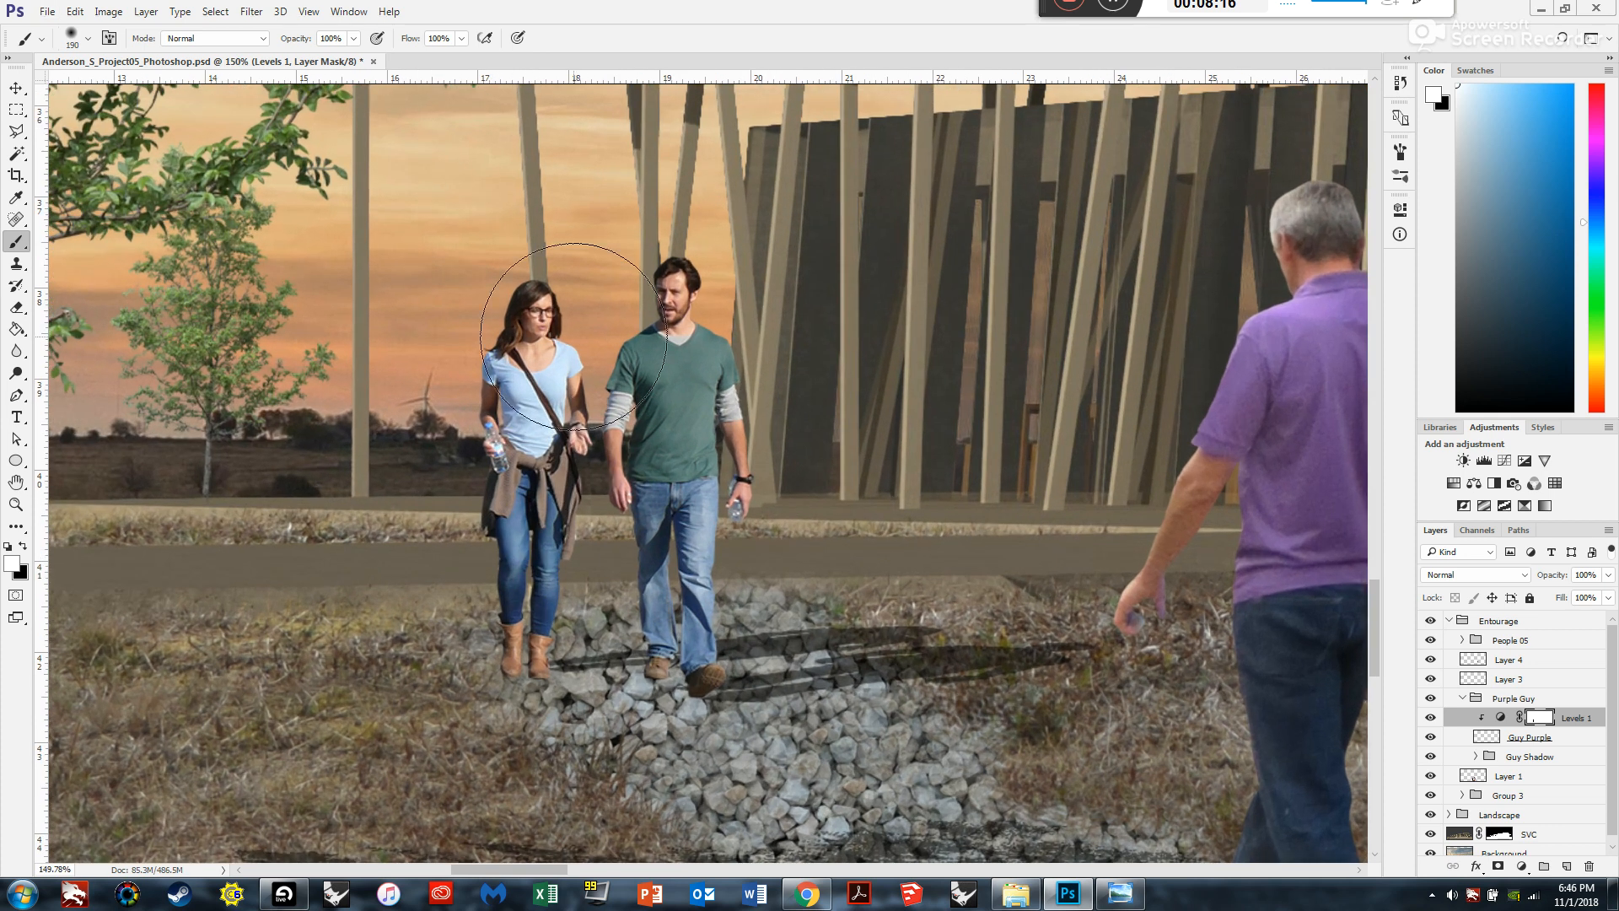
pyautogui.click(1462, 698)
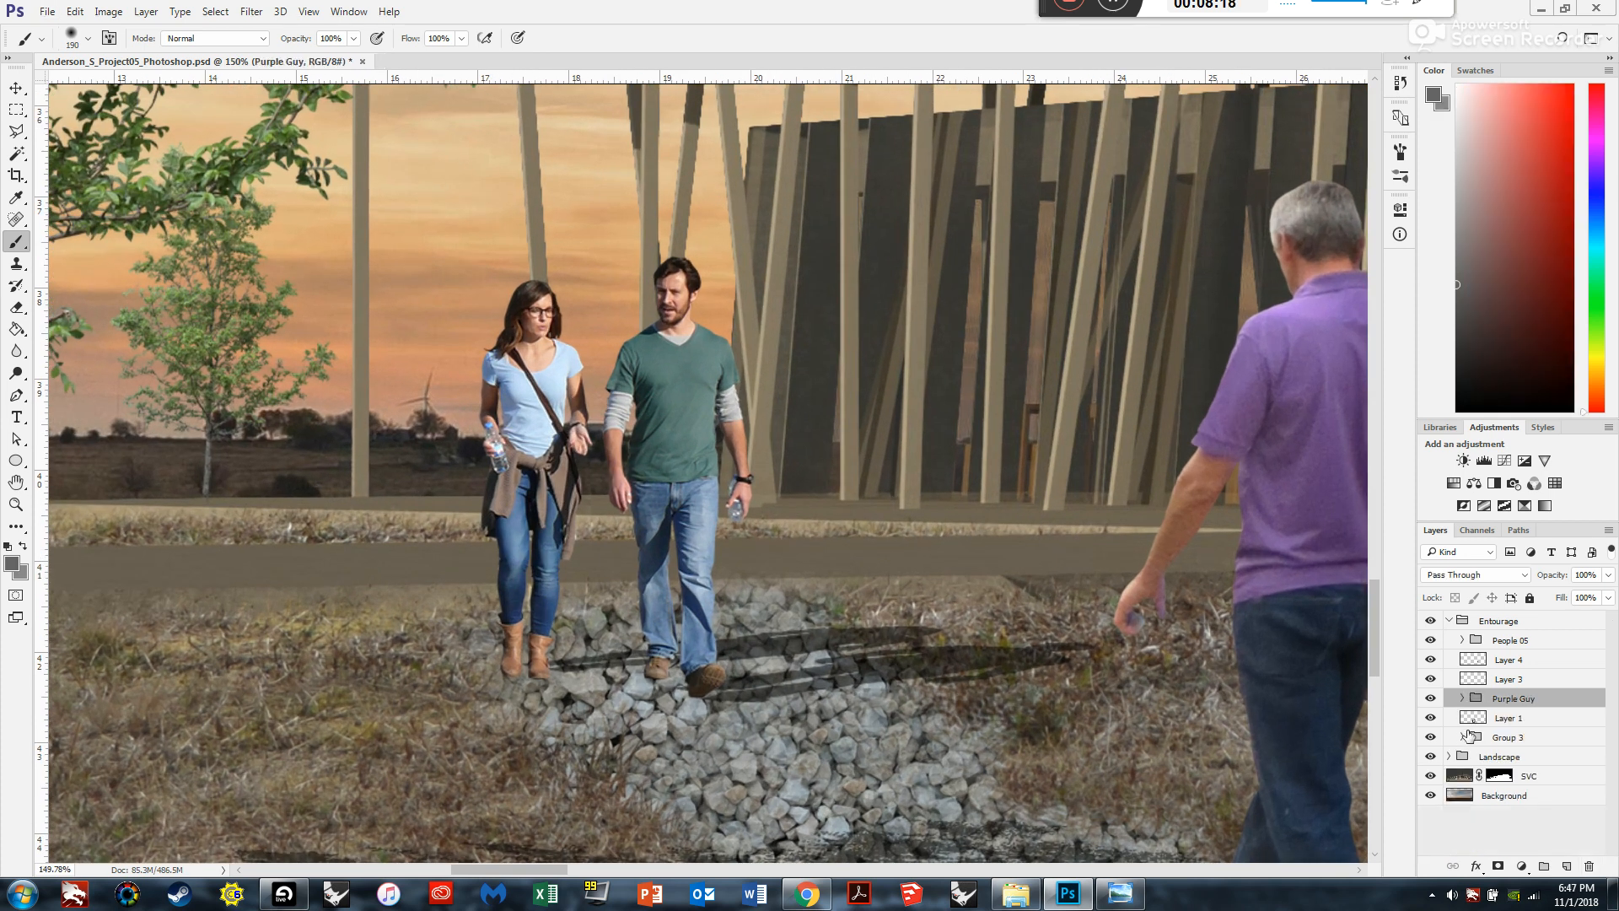
pyautogui.click(1431, 640)
pyautogui.click(1430, 640)
pyautogui.click(1460, 641)
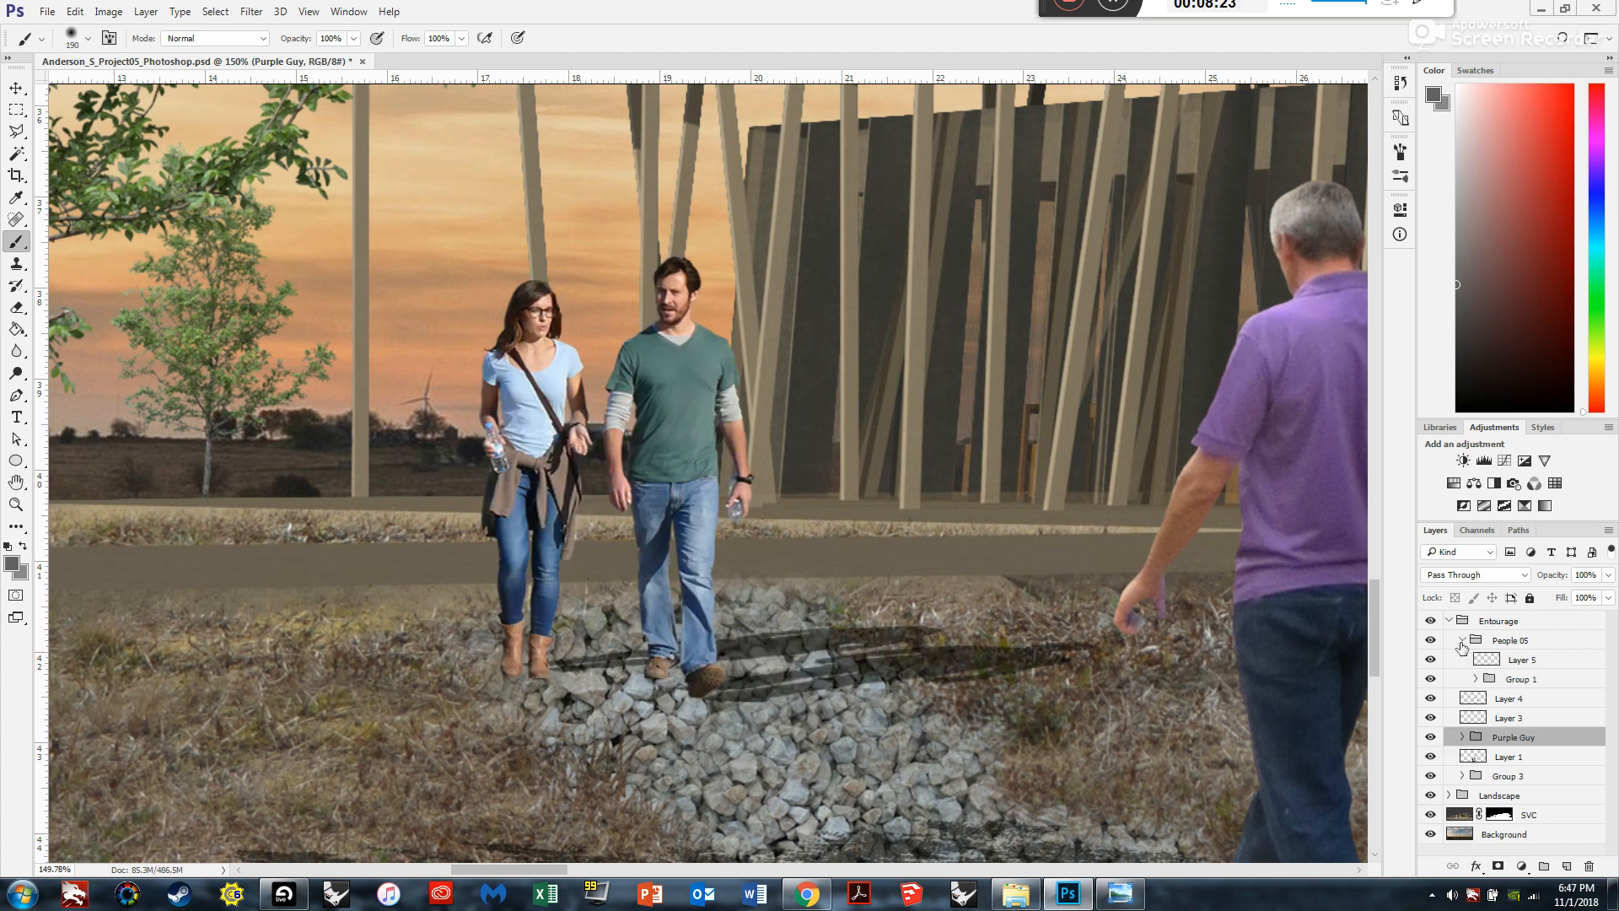
# Add a Levels adjustment above Layer 5 in the People 05 group and clip it to that layer.
pyautogui.click(1522, 662)
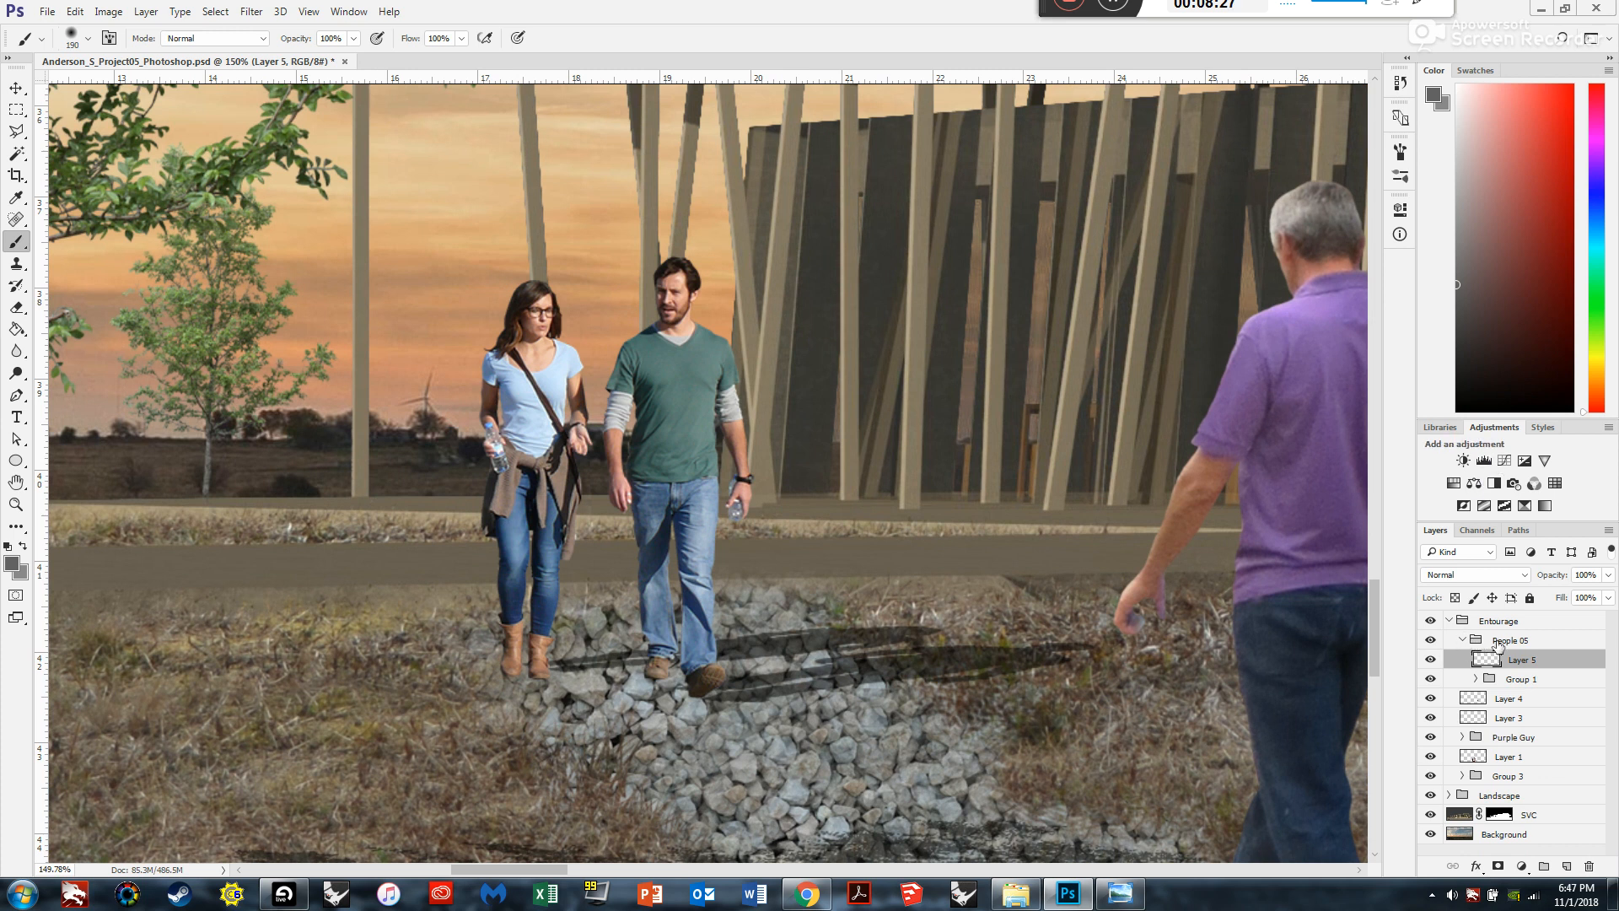
pyautogui.click(1486, 462)
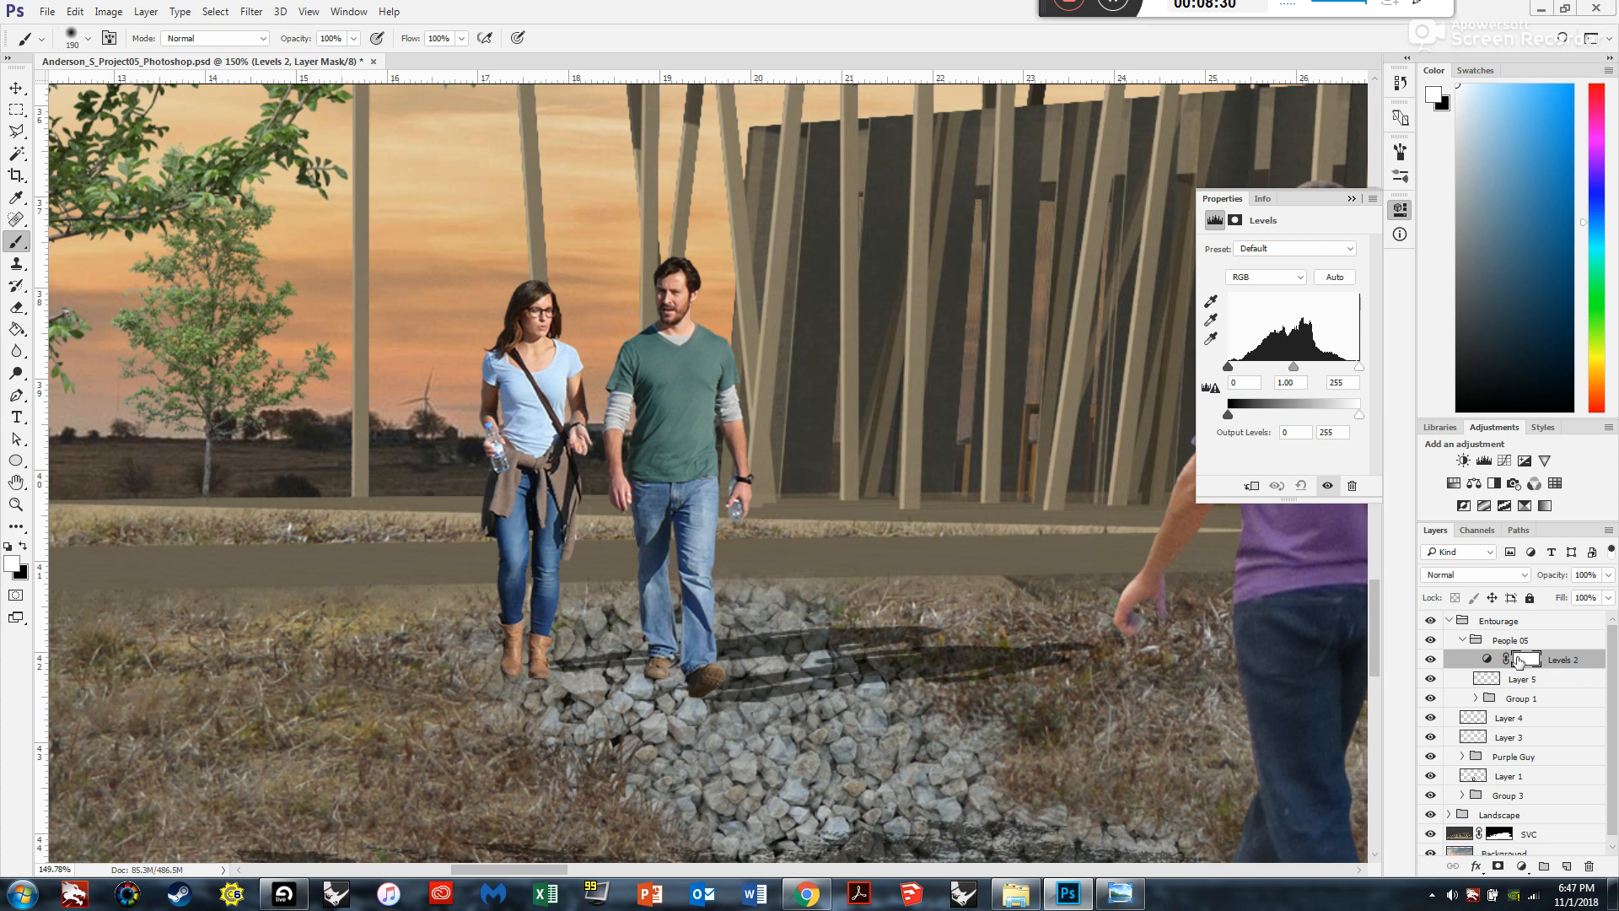
pyautogui.rightClick(1561, 659)
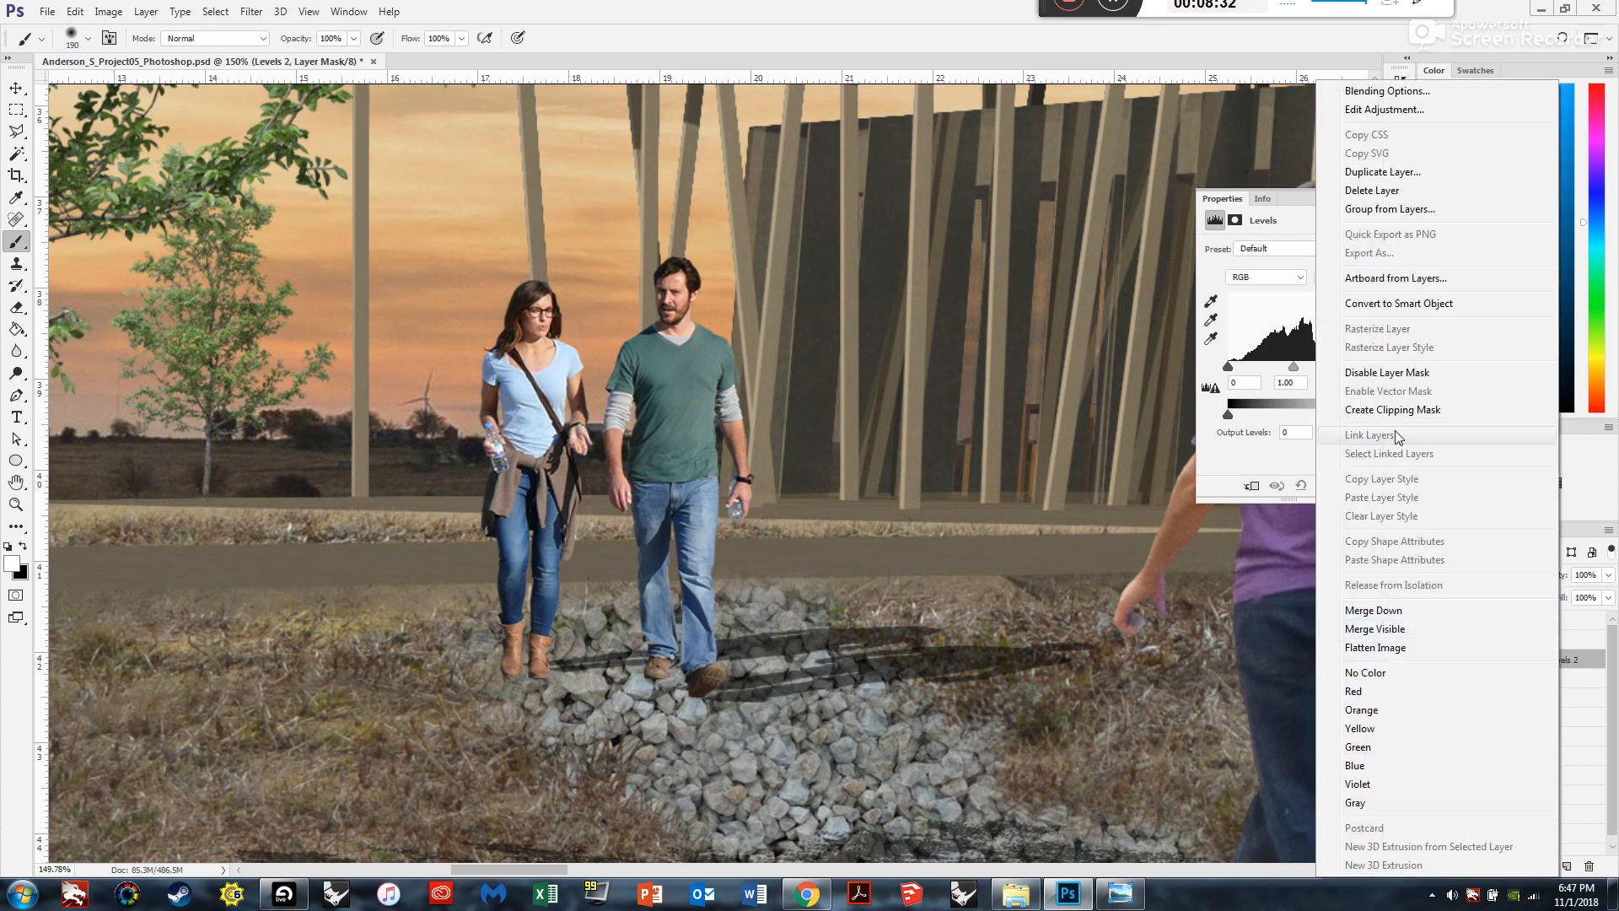
pyautogui.click(1358, 416)
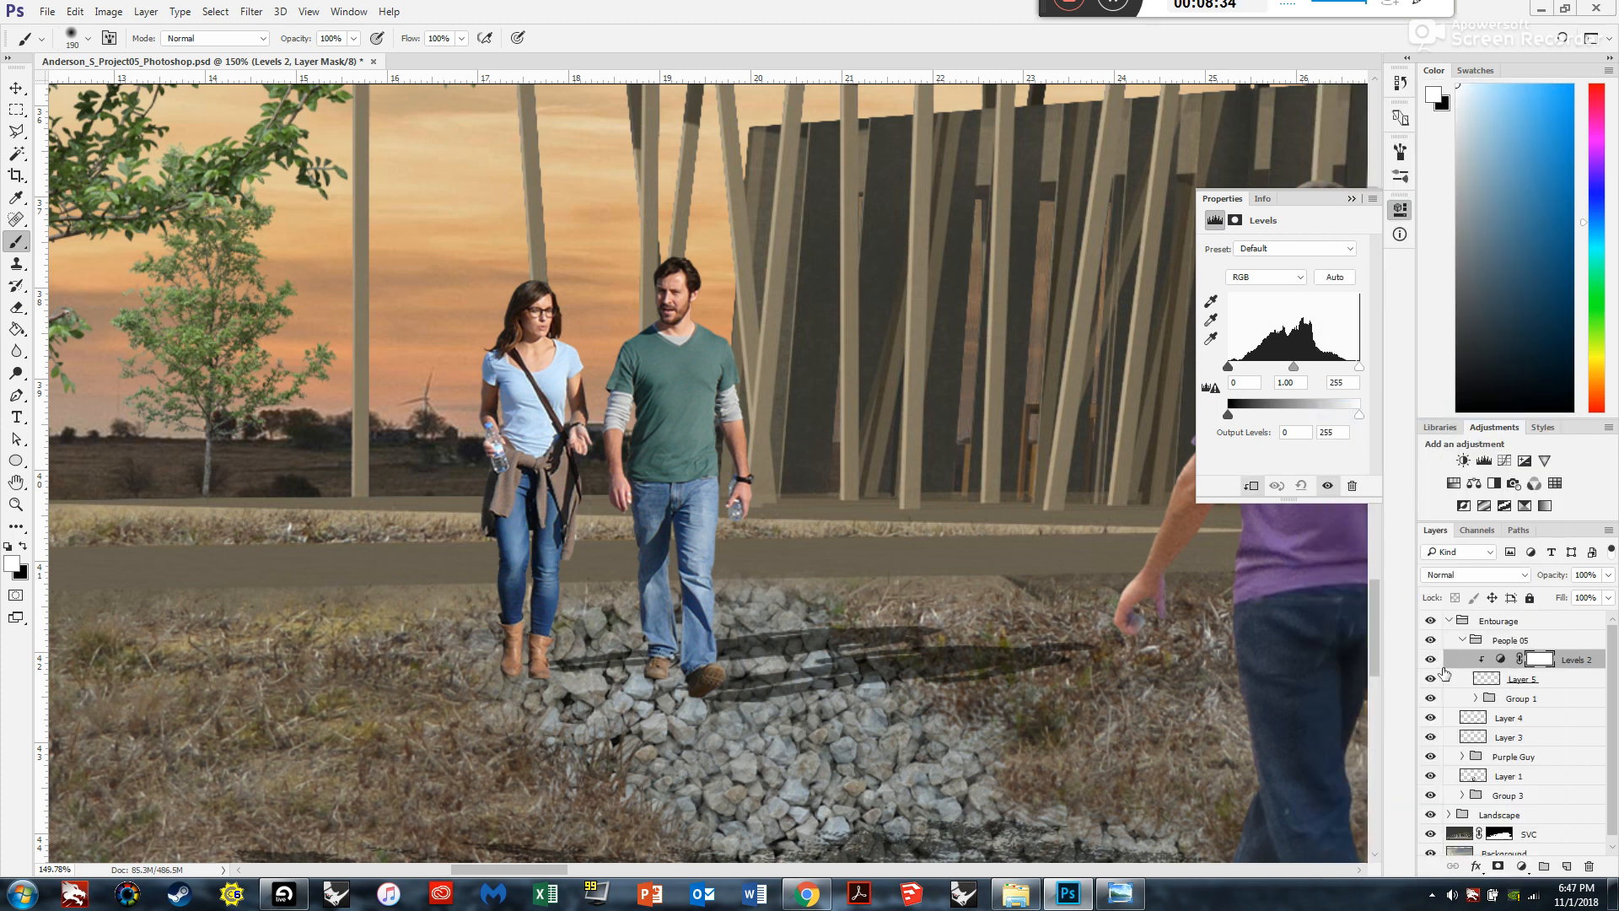
# Darken the walking couple in Levels 2 with input black level 20, midtones 0.86 and output white level 201.
pyautogui.scroll(1, 464, 328)
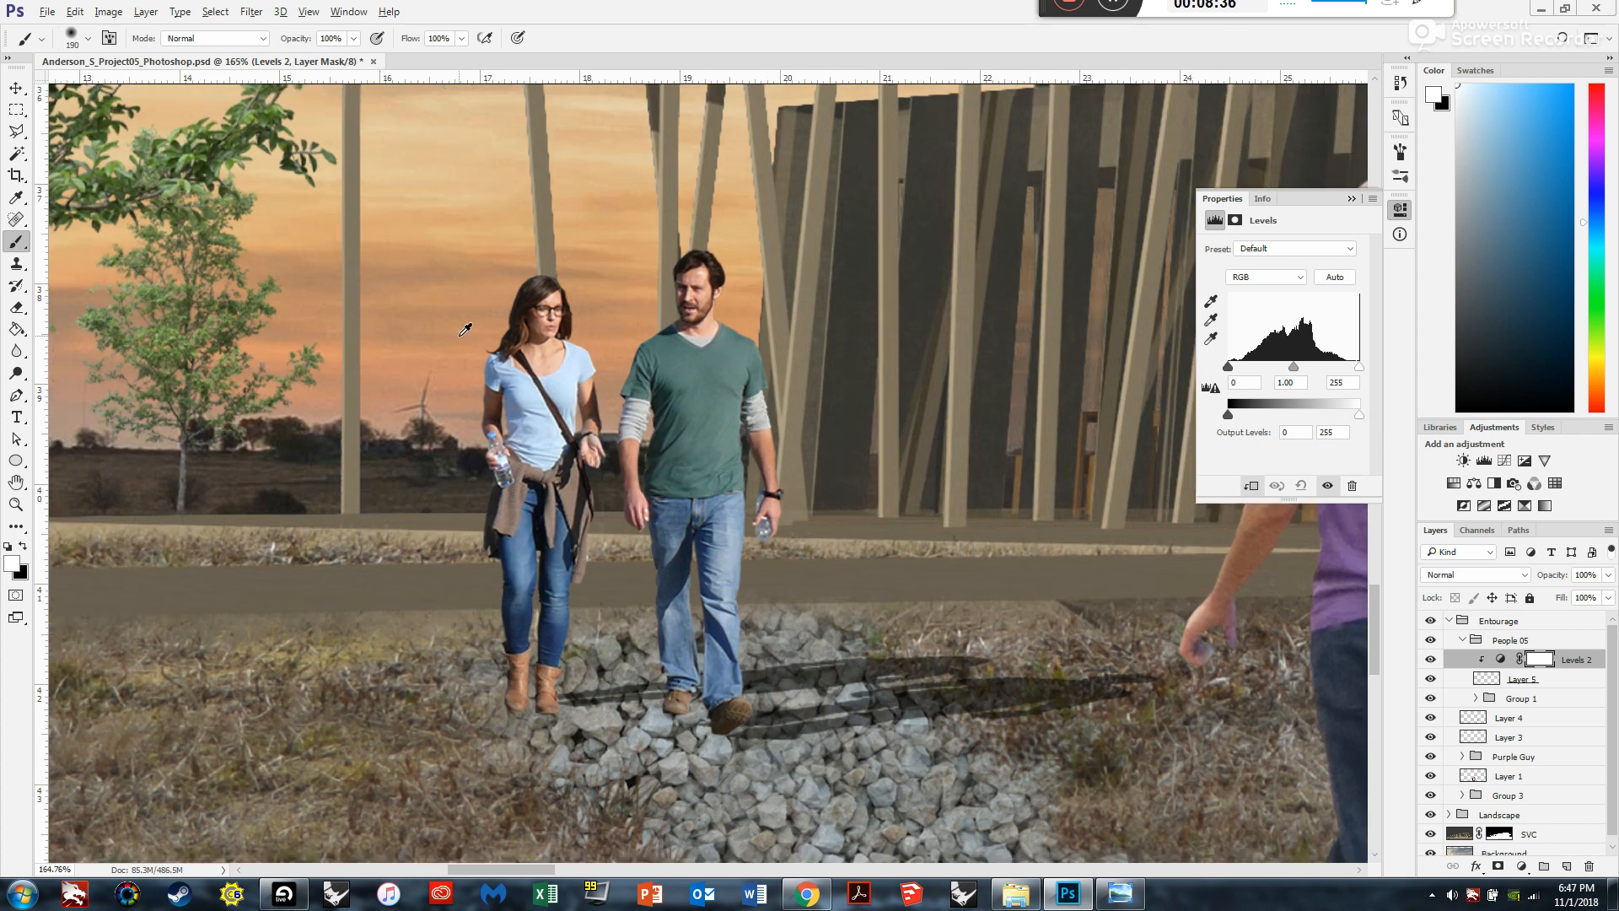
pyautogui.scroll(1, 527, 506)
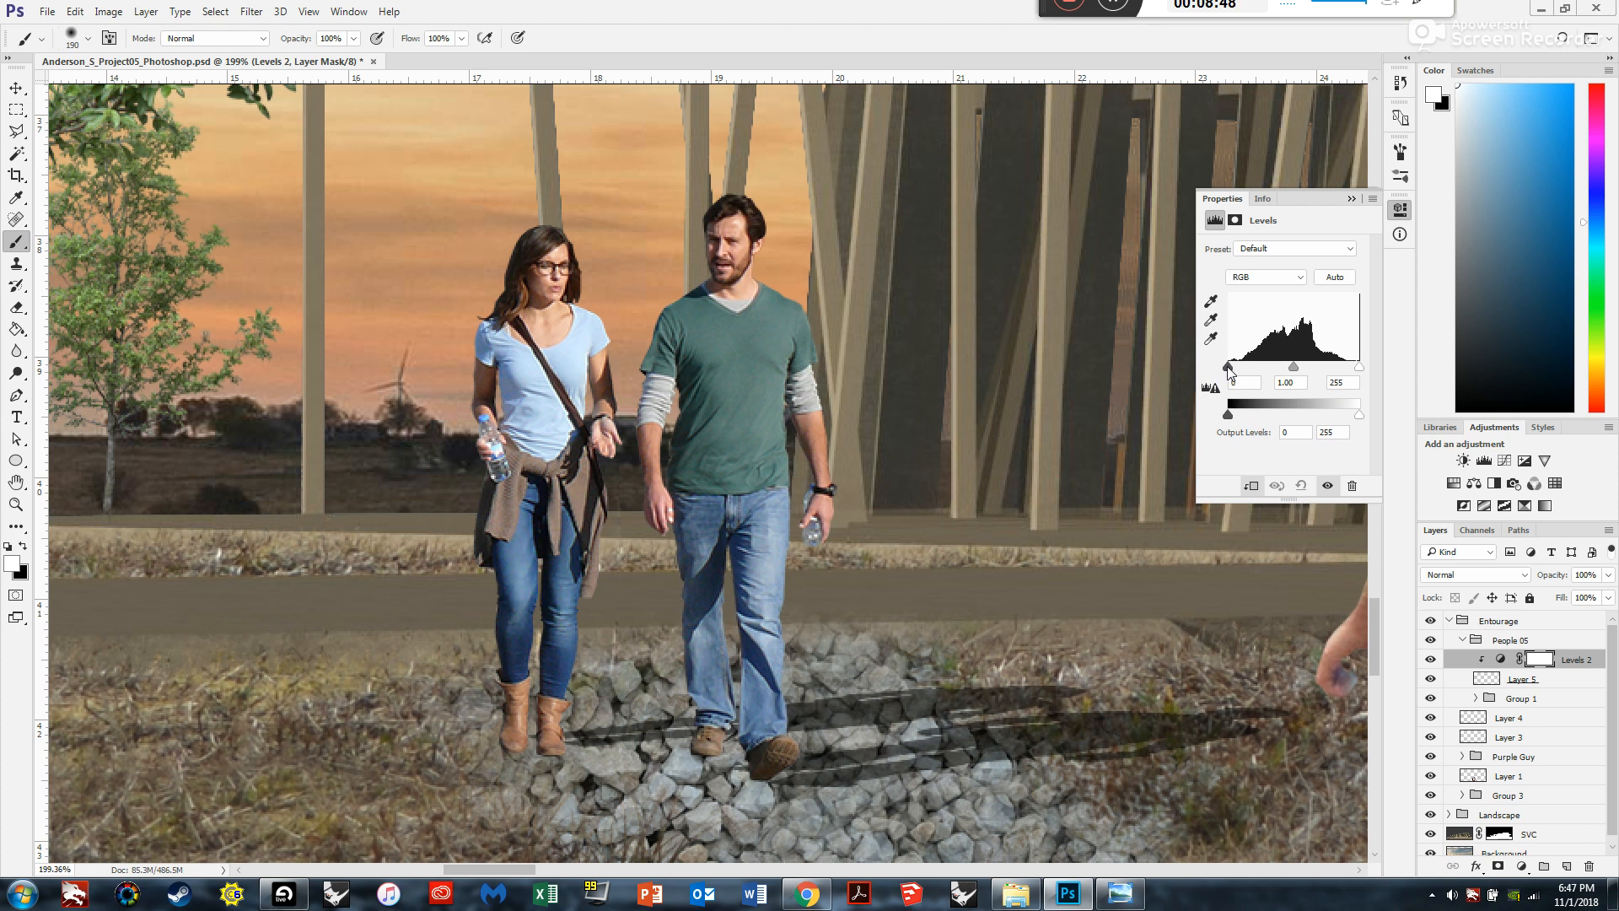
pyautogui.moveTo(1227, 368)
pyautogui.mouseDown()
pyautogui.moveTo(1258, 375)
pyautogui.moveTo(1215, 371)
pyautogui.mouseUp()
pyautogui.moveTo(1236, 367); pyautogui.dragTo(1225, 416)
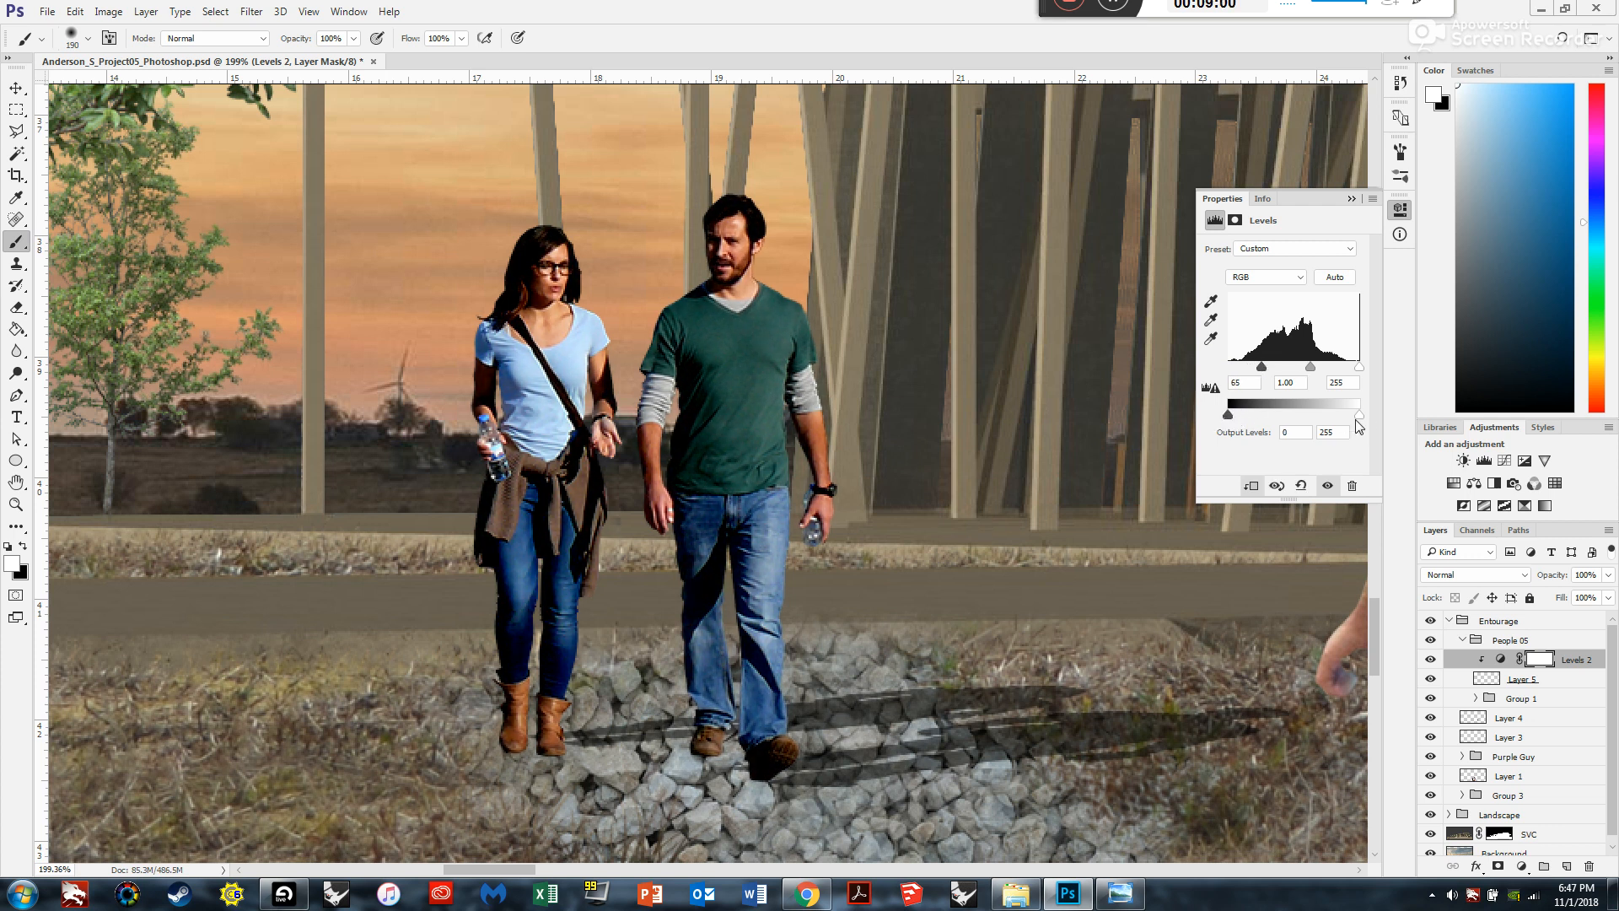
pyautogui.moveTo(1359, 421); pyautogui.dragTo(1334, 419)
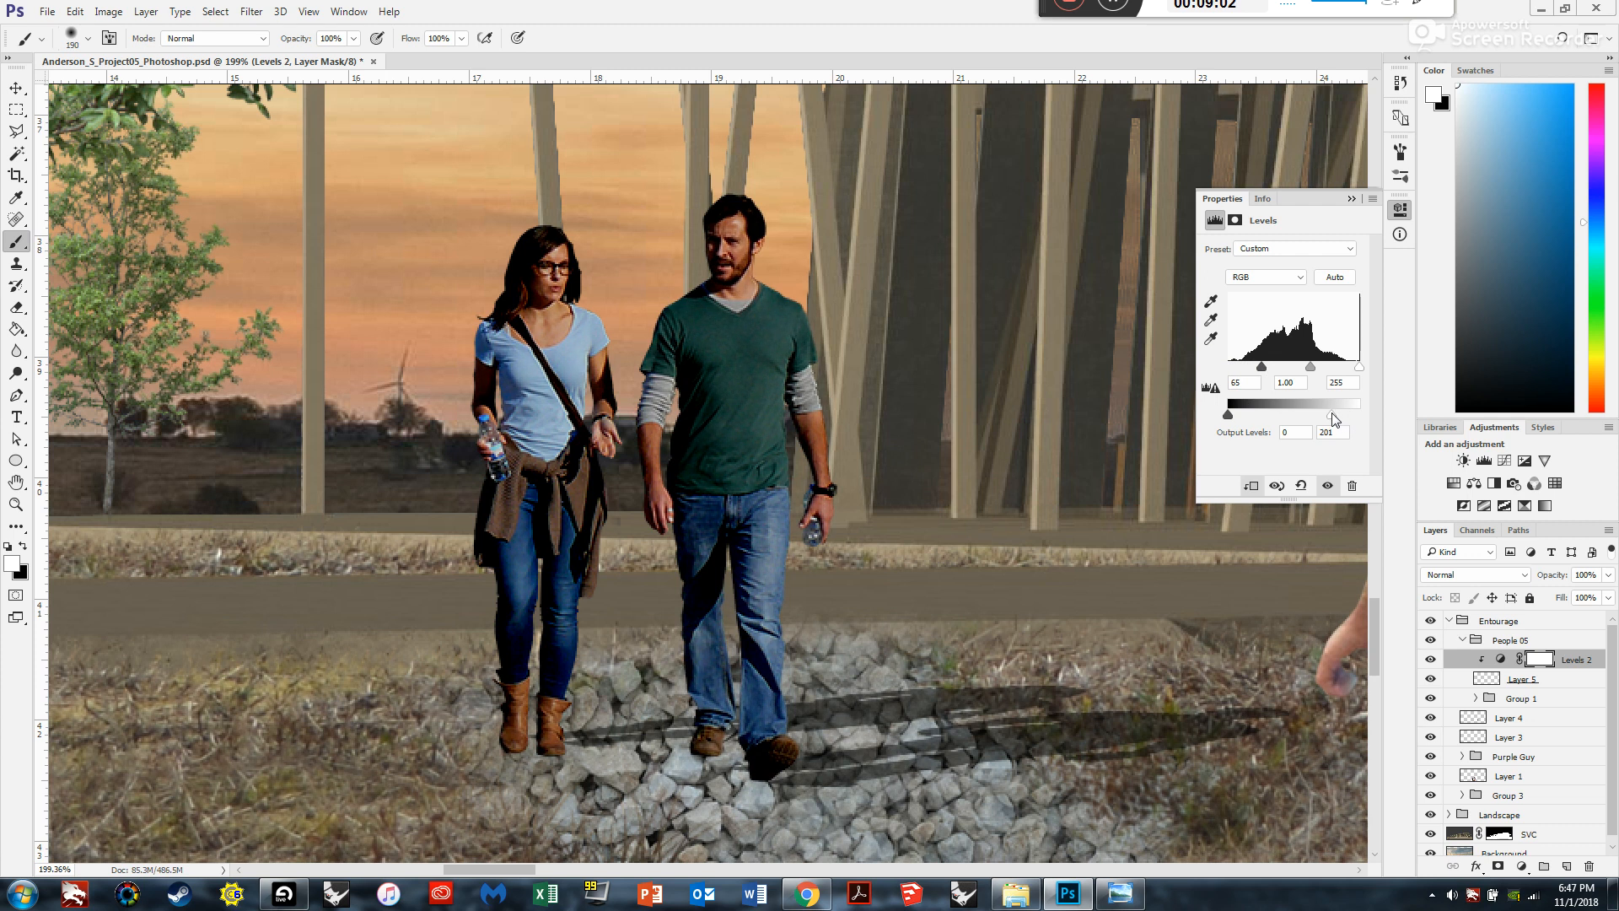
pyautogui.moveTo(1259, 371); pyautogui.dragTo(1238, 367)
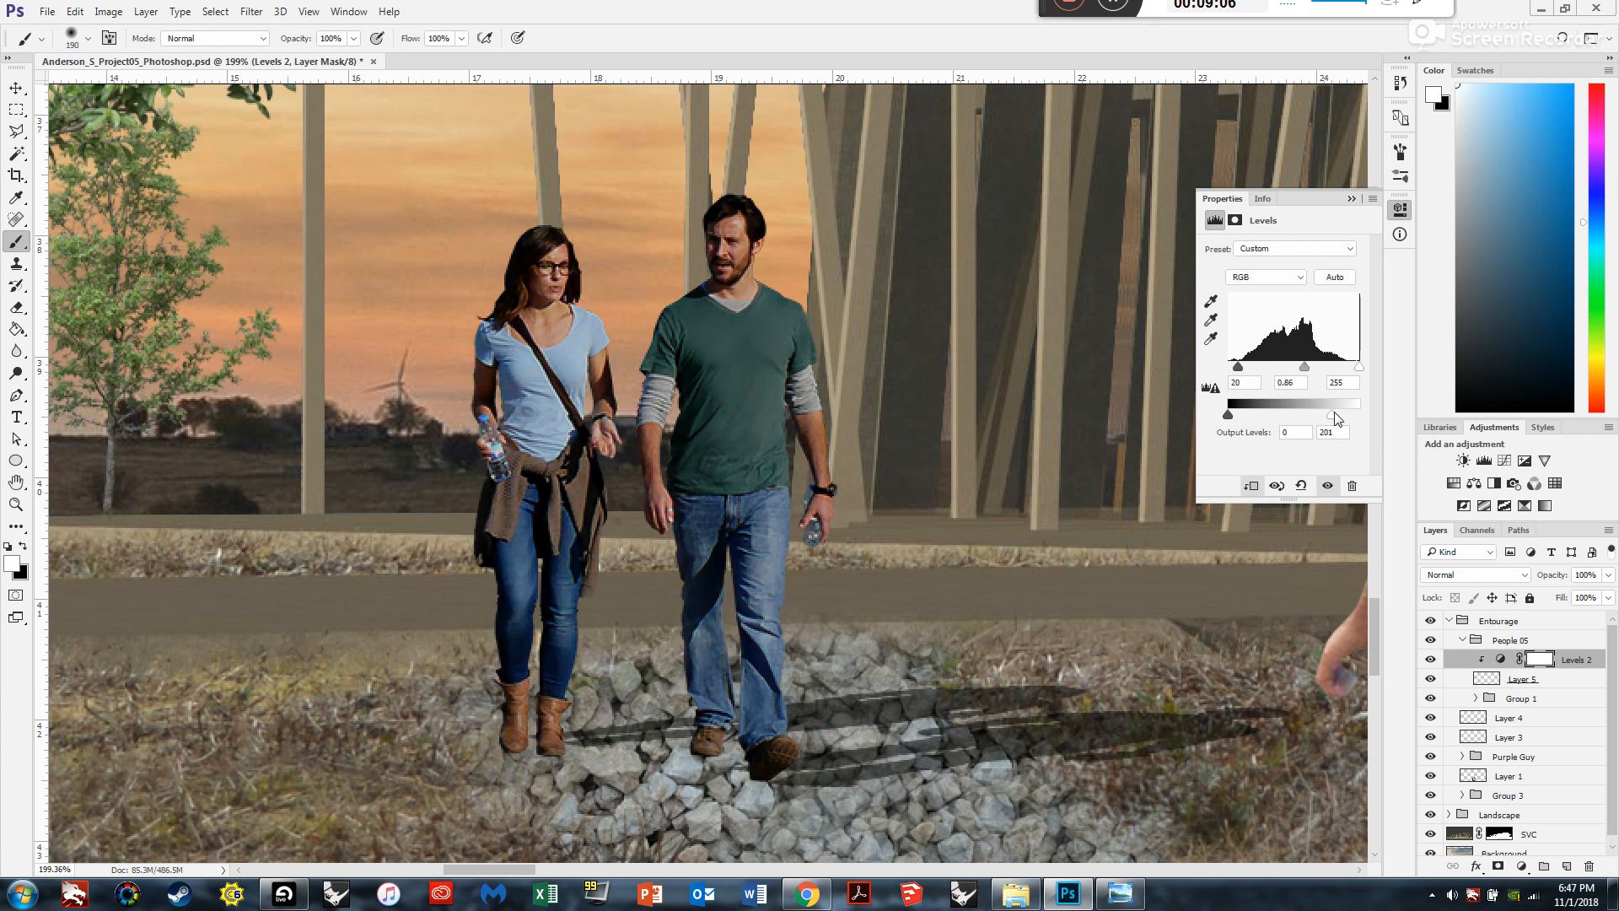
pyautogui.click(1352, 199)
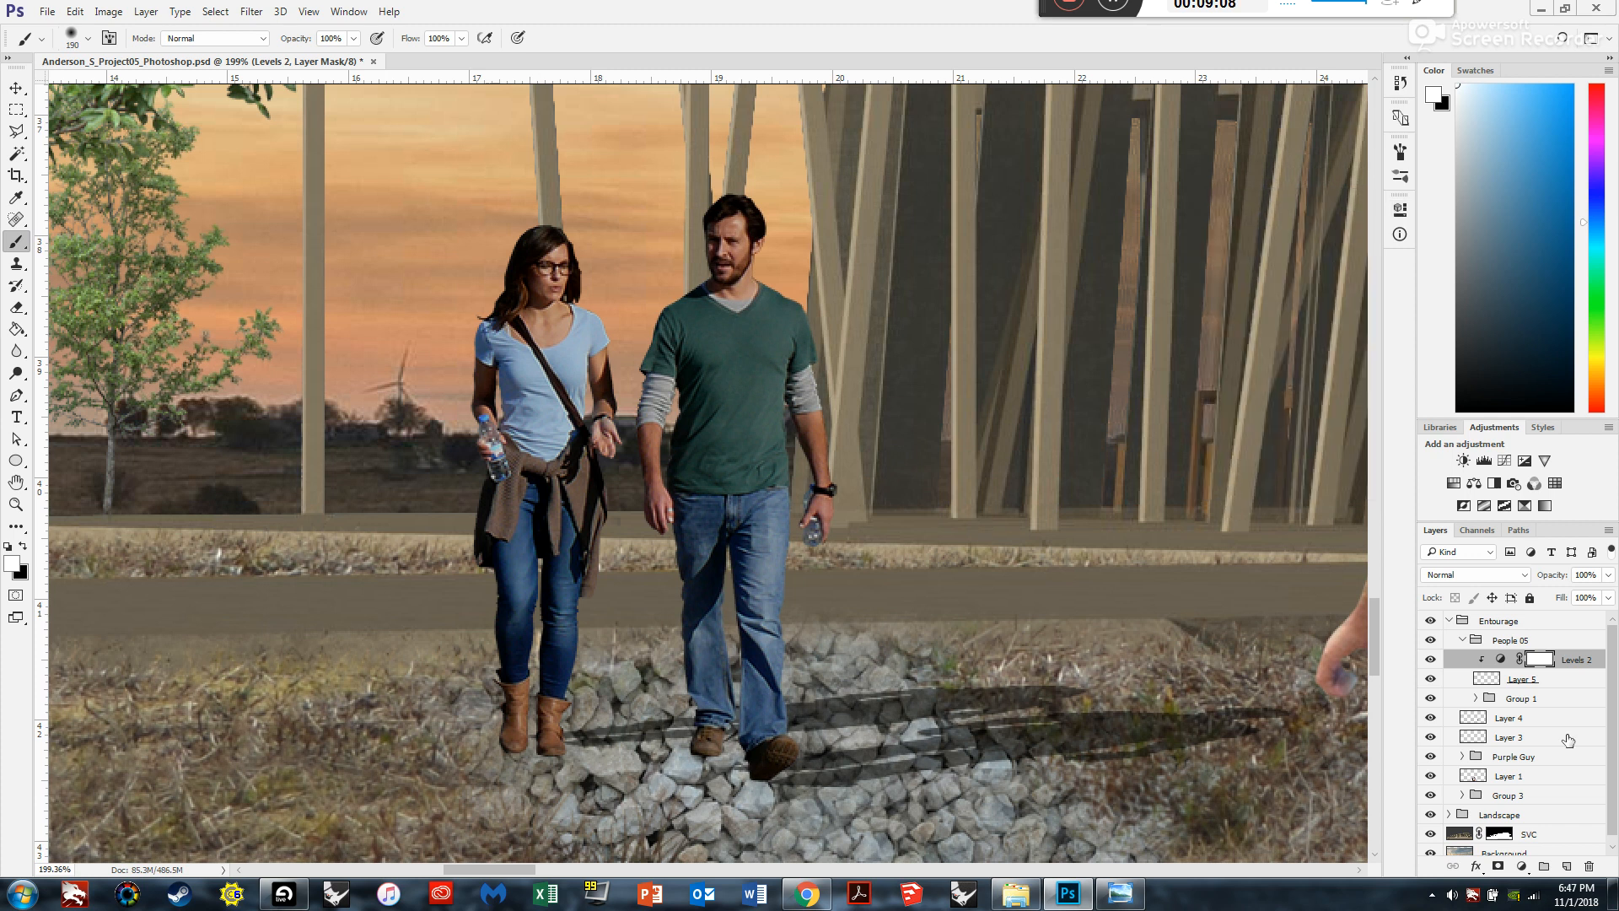
# Compare the walking couple with and without Levels 2, then flip Layer 5 horizontally.
pyautogui.click(1430, 659)
pyautogui.click(1430, 660)
pyautogui.click(1525, 681)
pyautogui.hotkey('ctrl', 't')
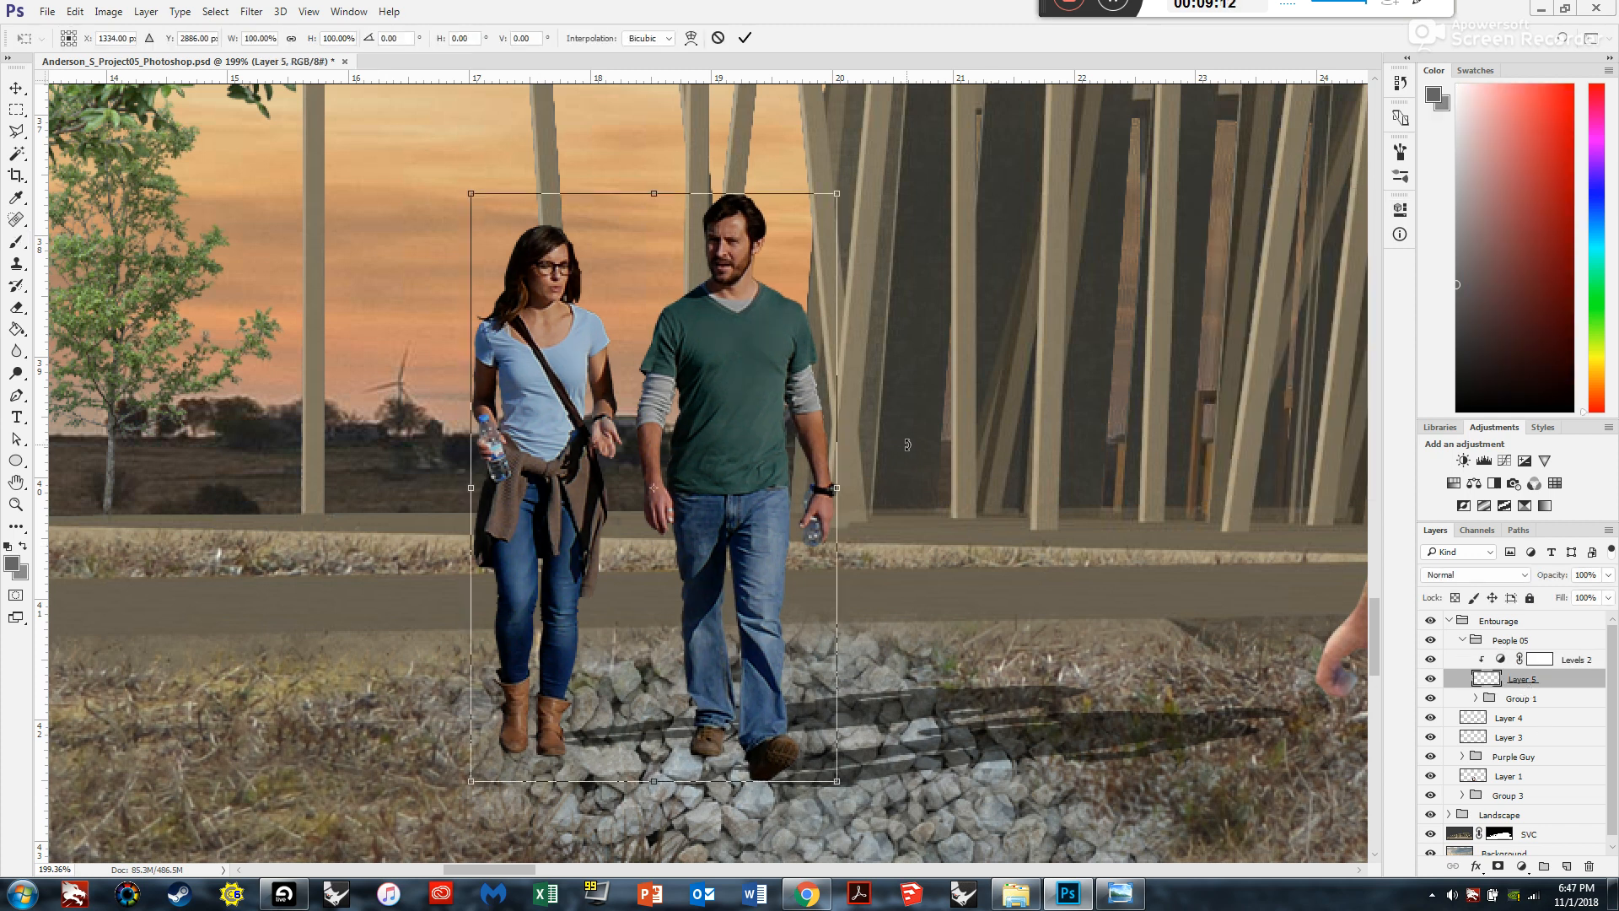
pyautogui.rightClick(763, 425)
pyautogui.click(852, 675)
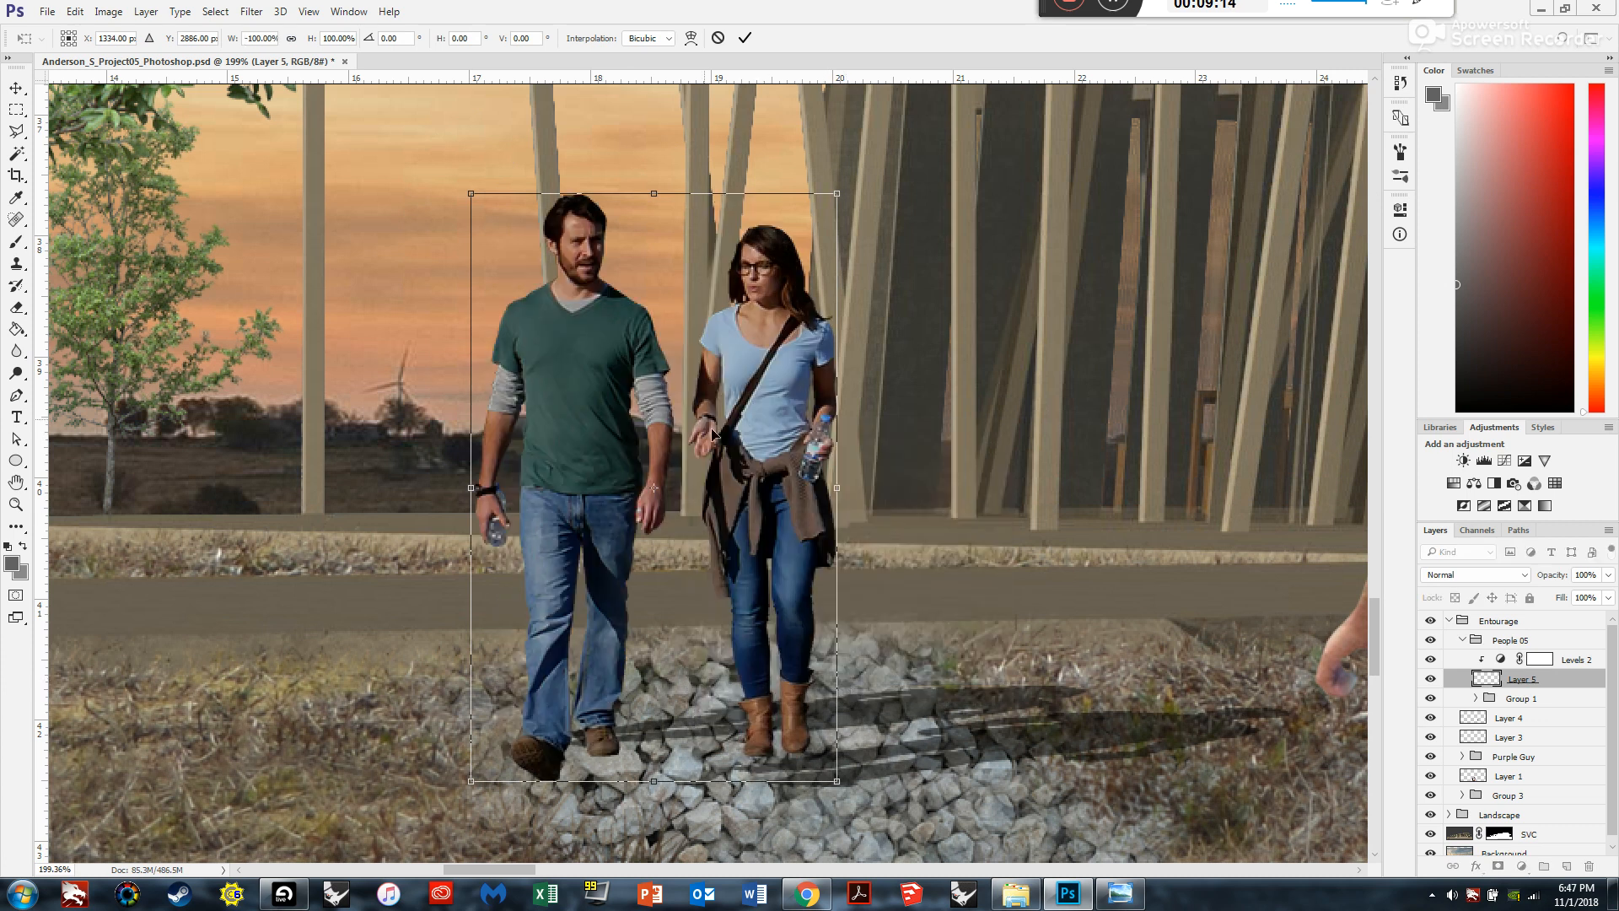
pyautogui.press('Return')
pyautogui.press('b')
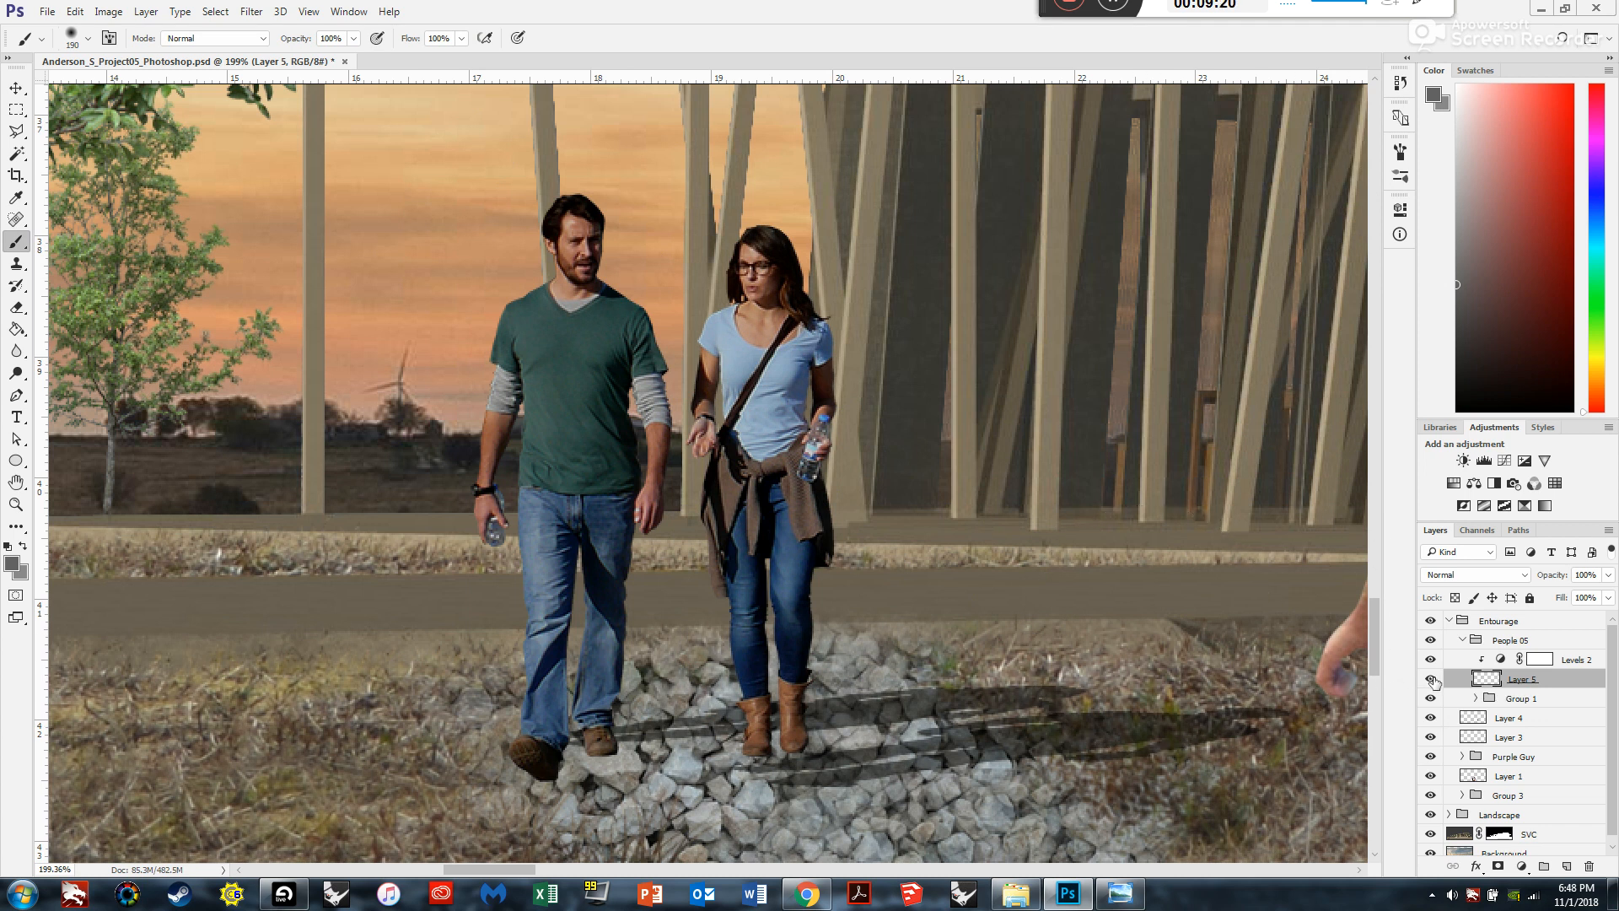
# Paint black on the Levels 2 mask with a 190 px soft brush to lighten the sunlit side of the man and the woman.
pyautogui.scroll(-6, 641, 531)
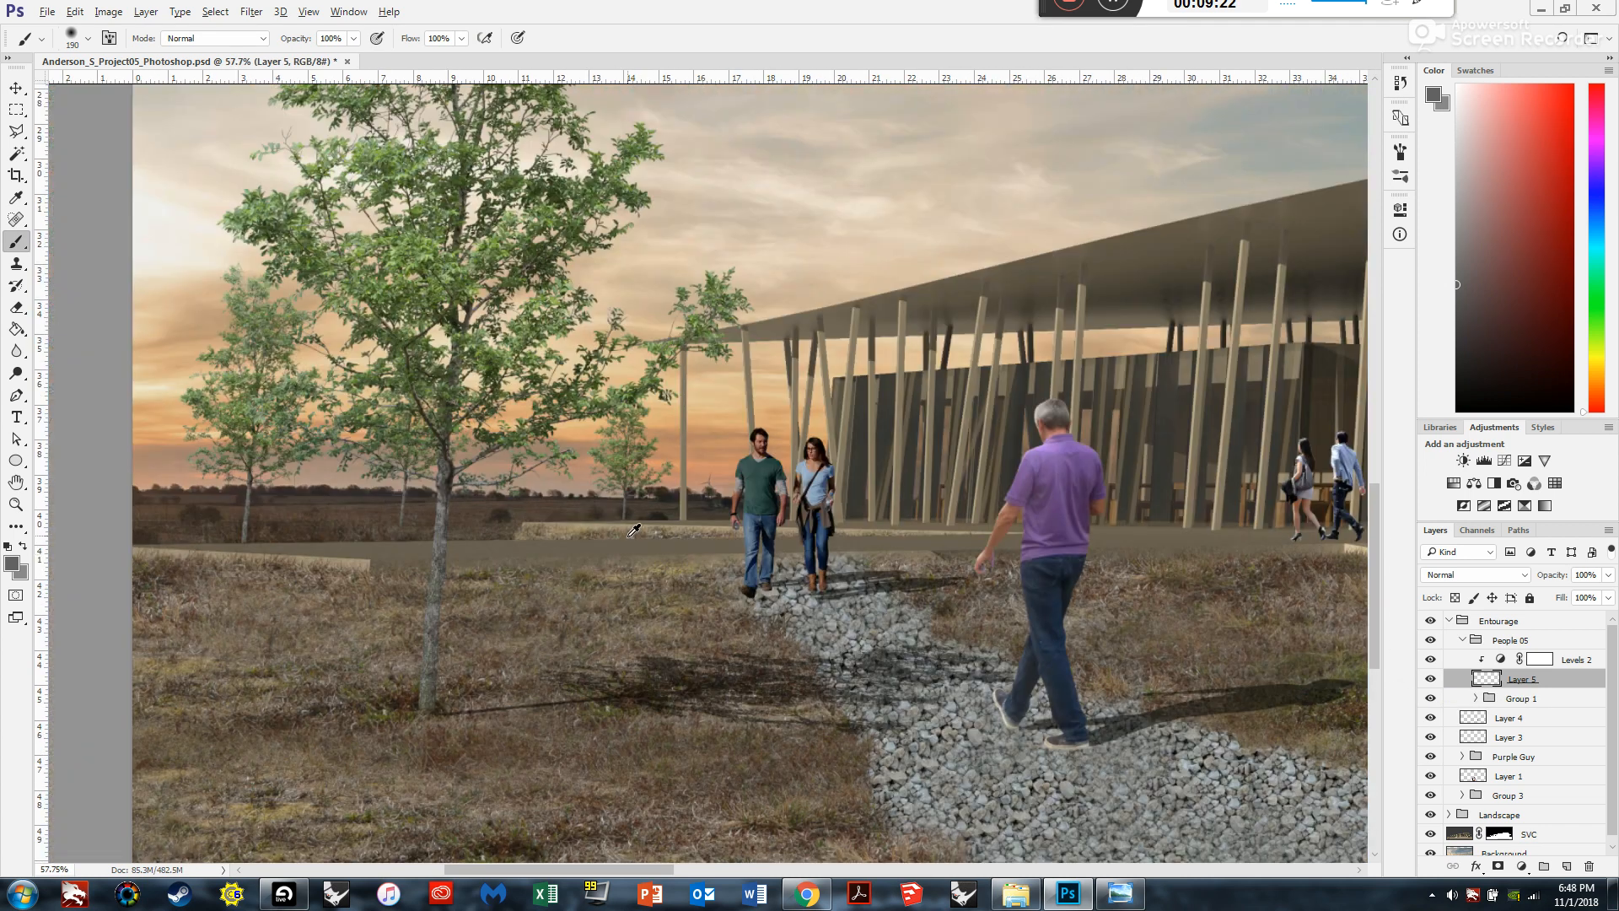
pyautogui.scroll(6, 640, 531)
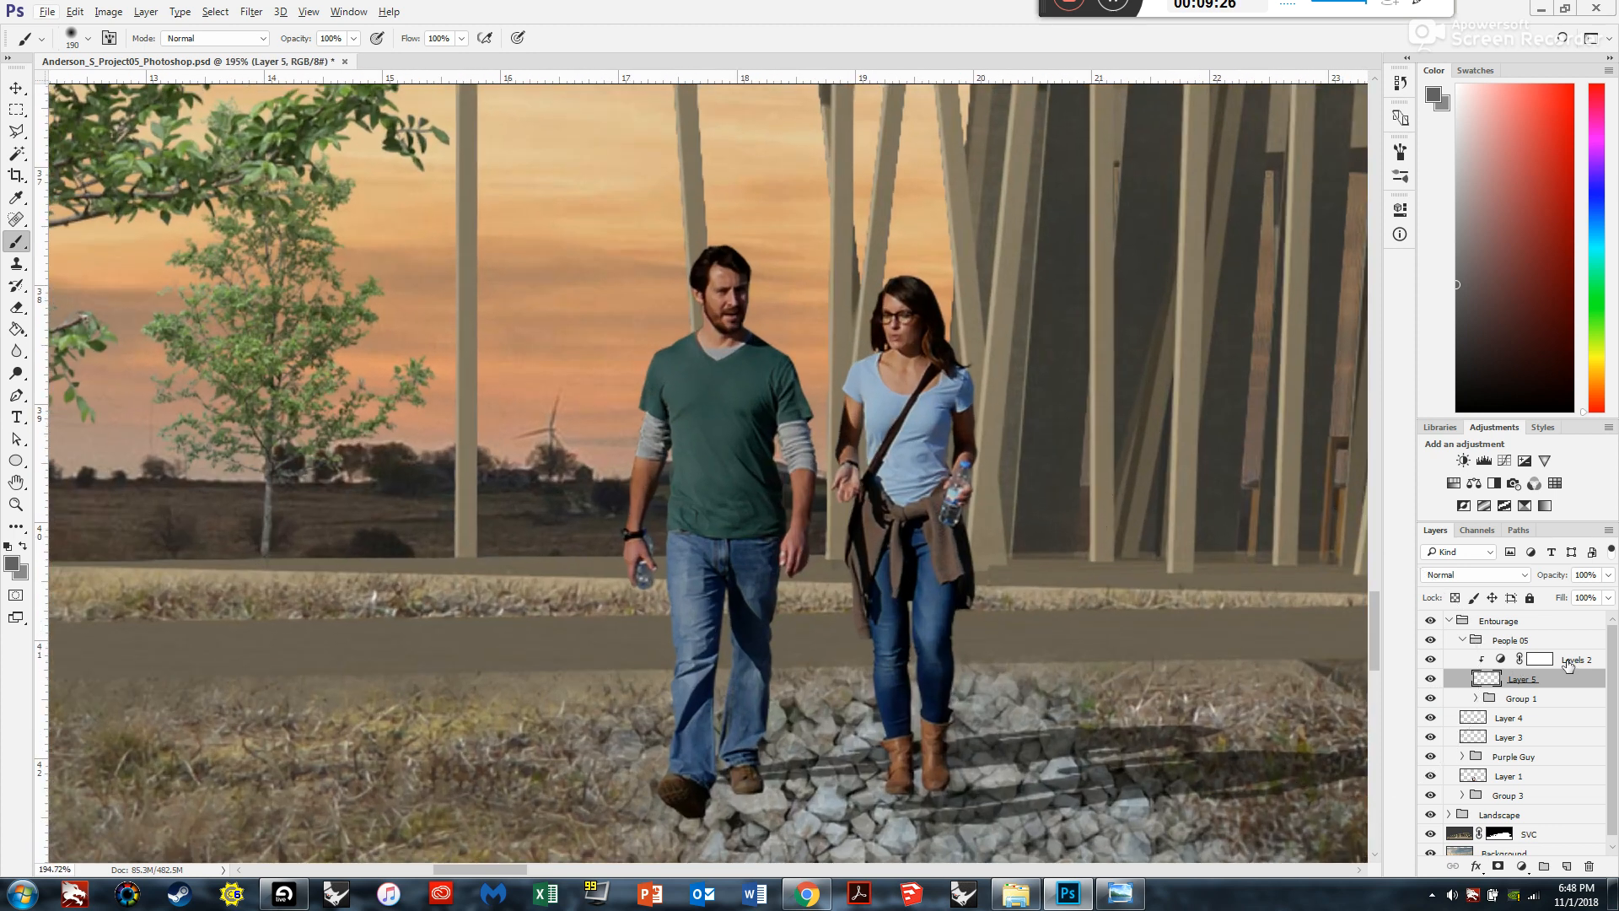
pyautogui.click(1540, 659)
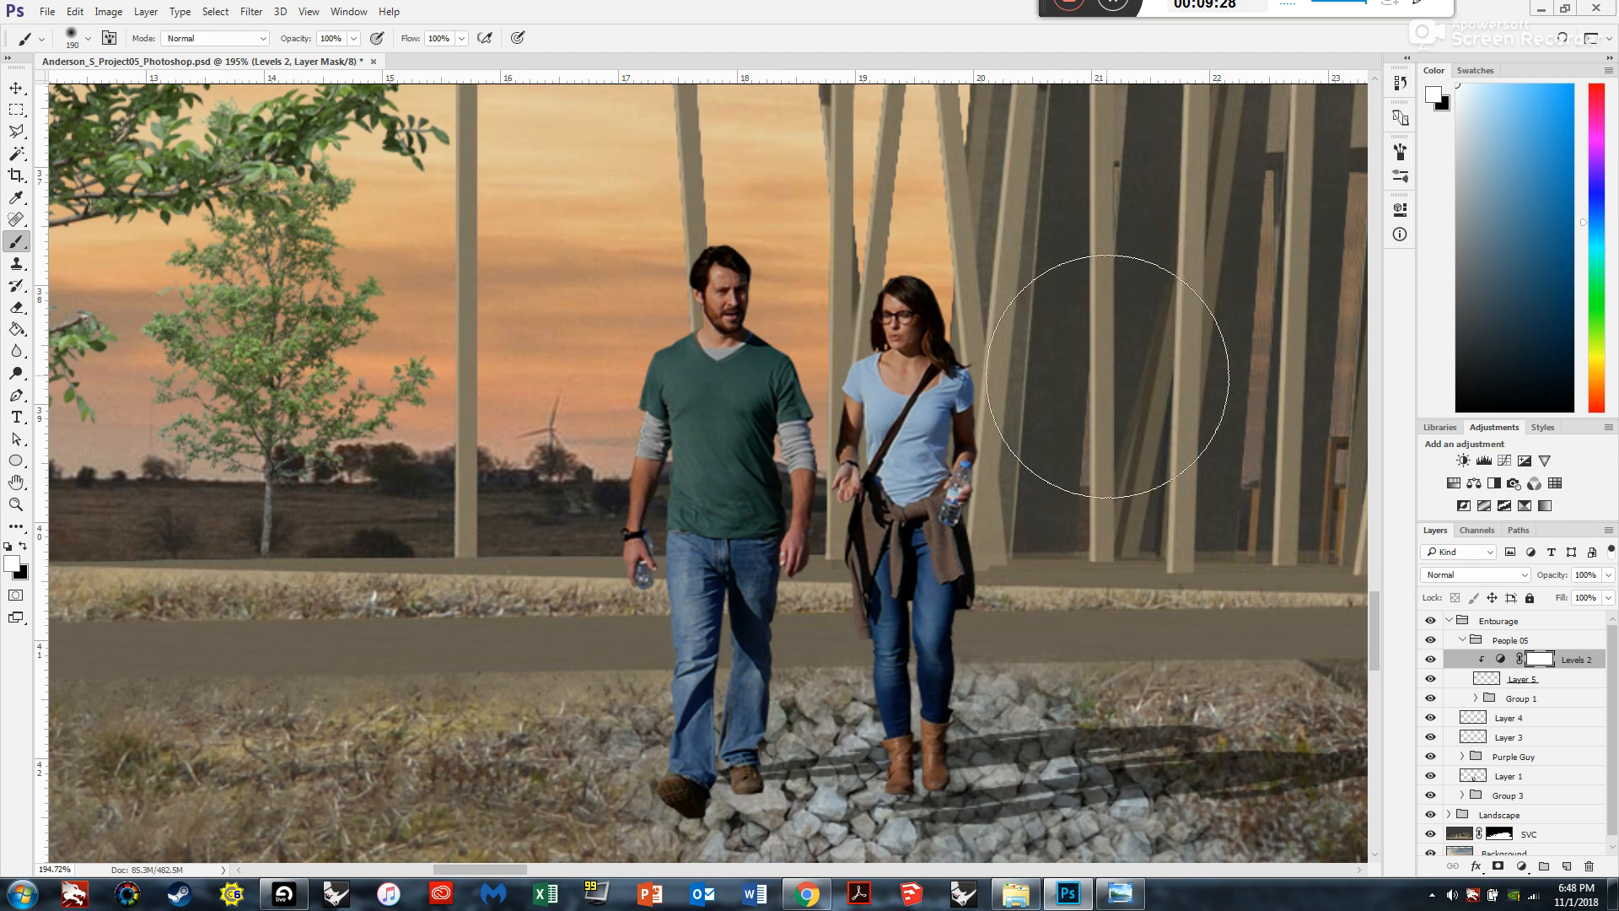
pyautogui.scroll(-1, 795, 293)
pyautogui.scroll(1, 801, 291)
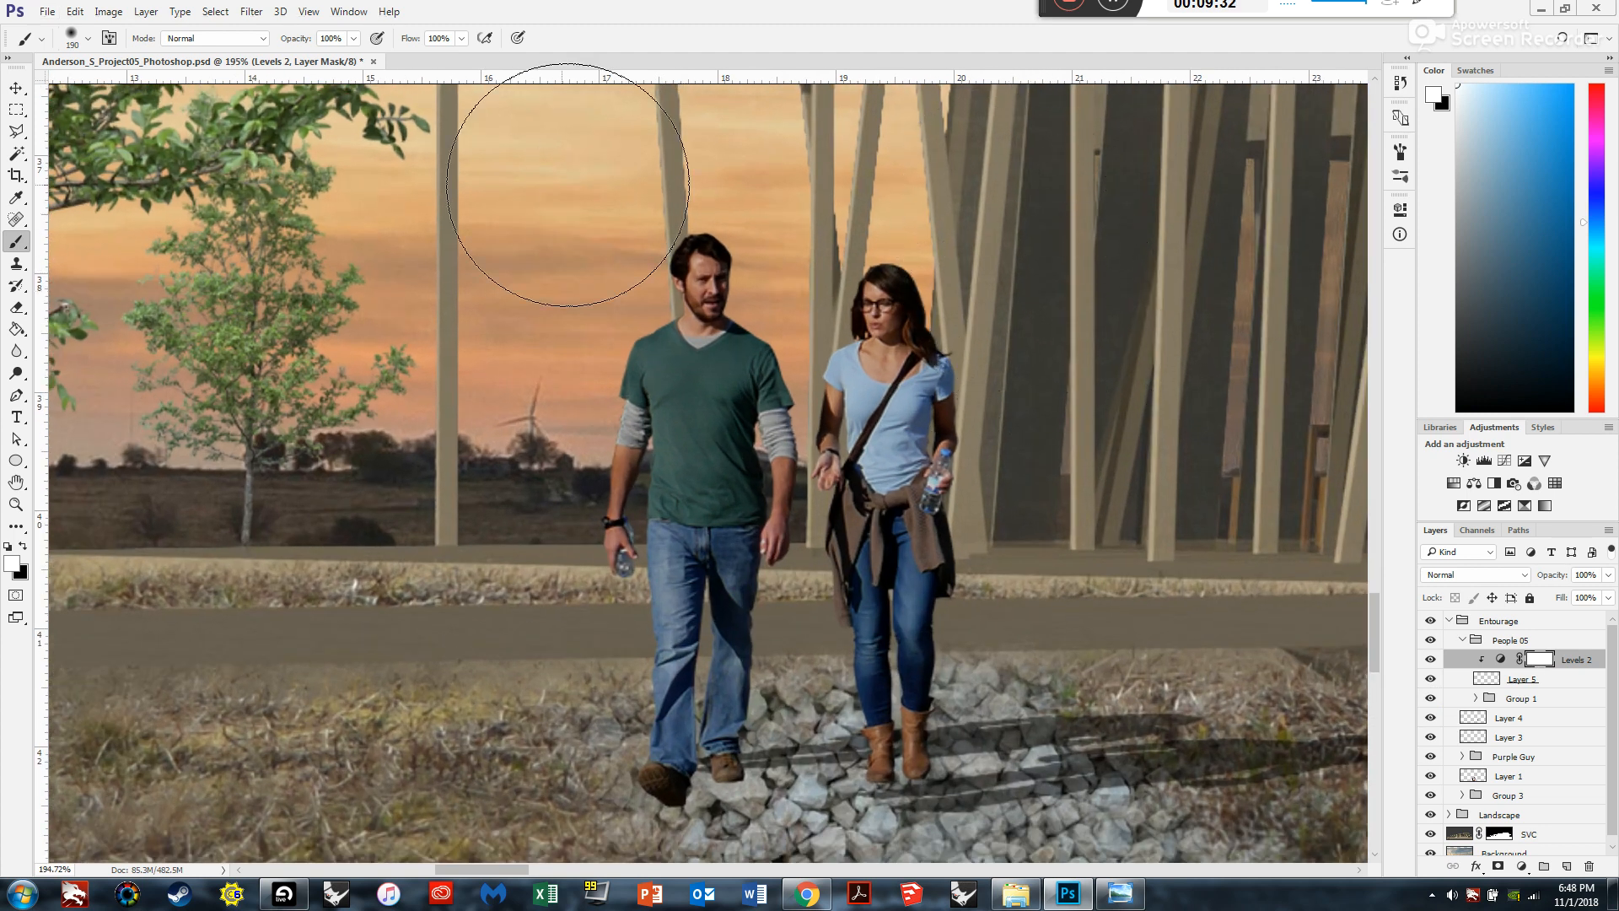
pyautogui.click(23, 546)
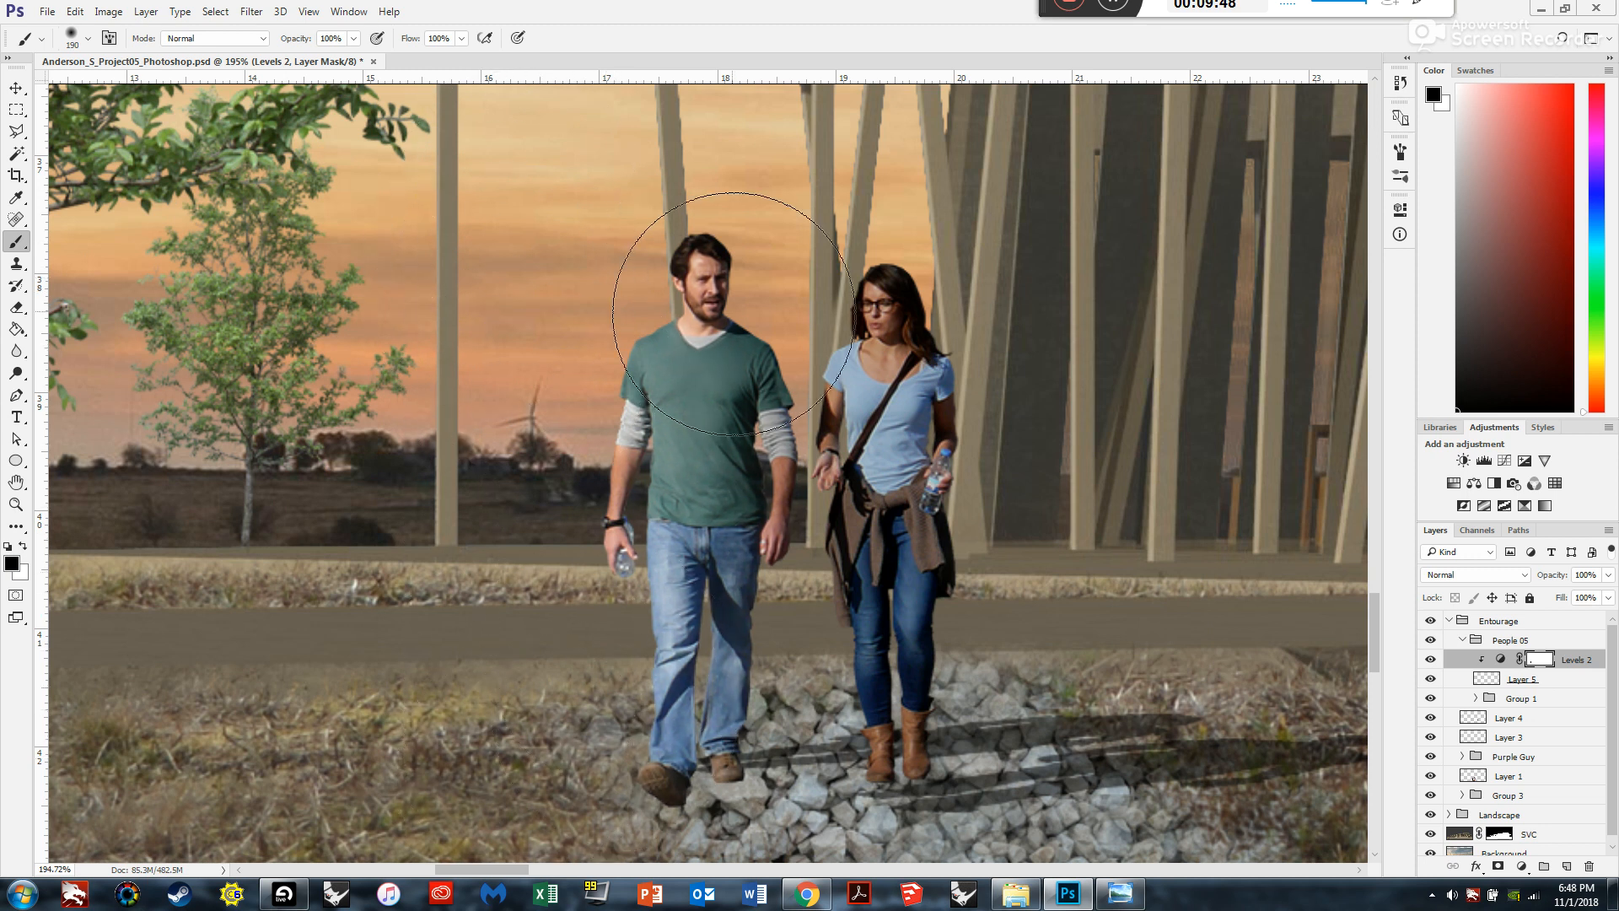
pyautogui.moveTo(783, 249); pyautogui.dragTo(789, 704)
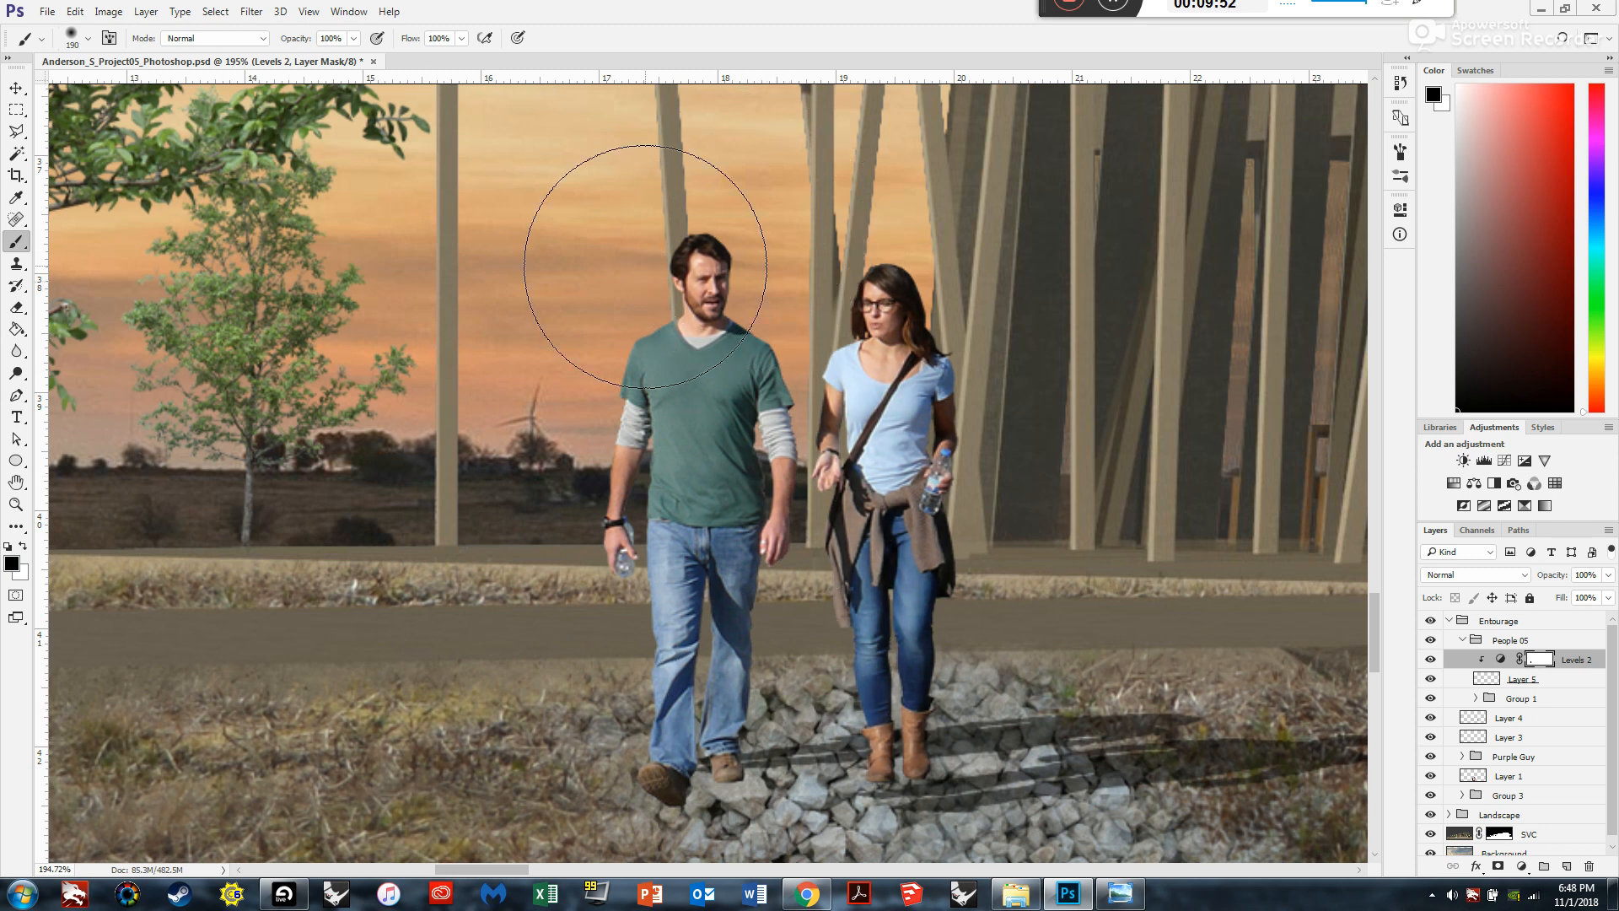
# Reduce the brush to 100 px and paint white on the Levels 2 mask to restore darkening on the couple's shaded areas.
pyautogui.rightClick(649, 261)
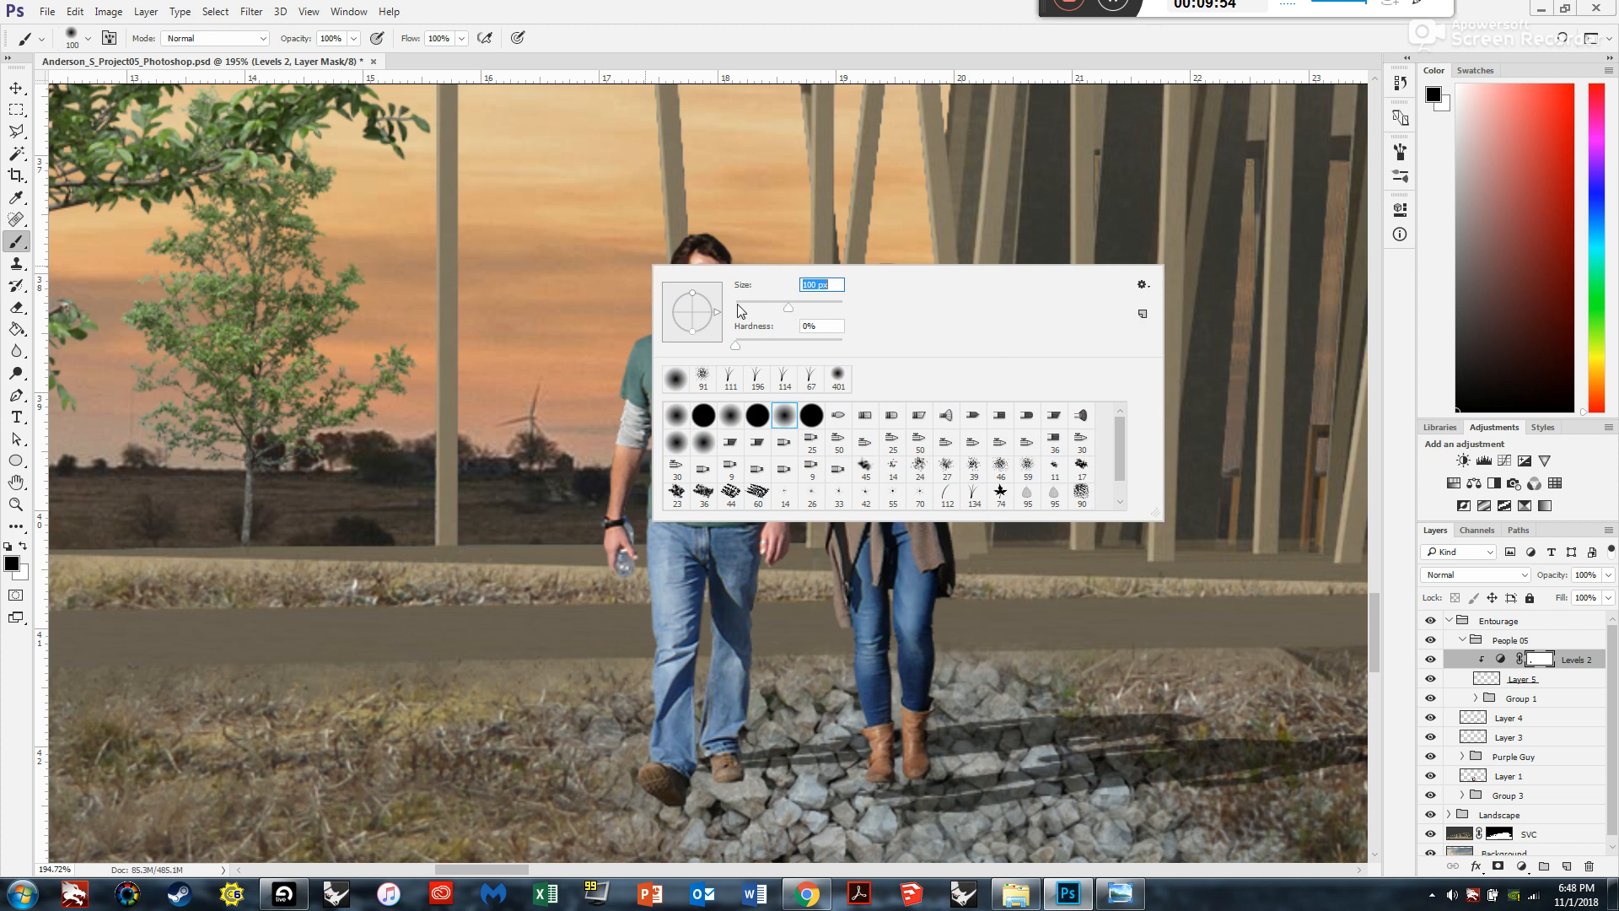
pyautogui.press('Return')
pyautogui.click(24, 548)
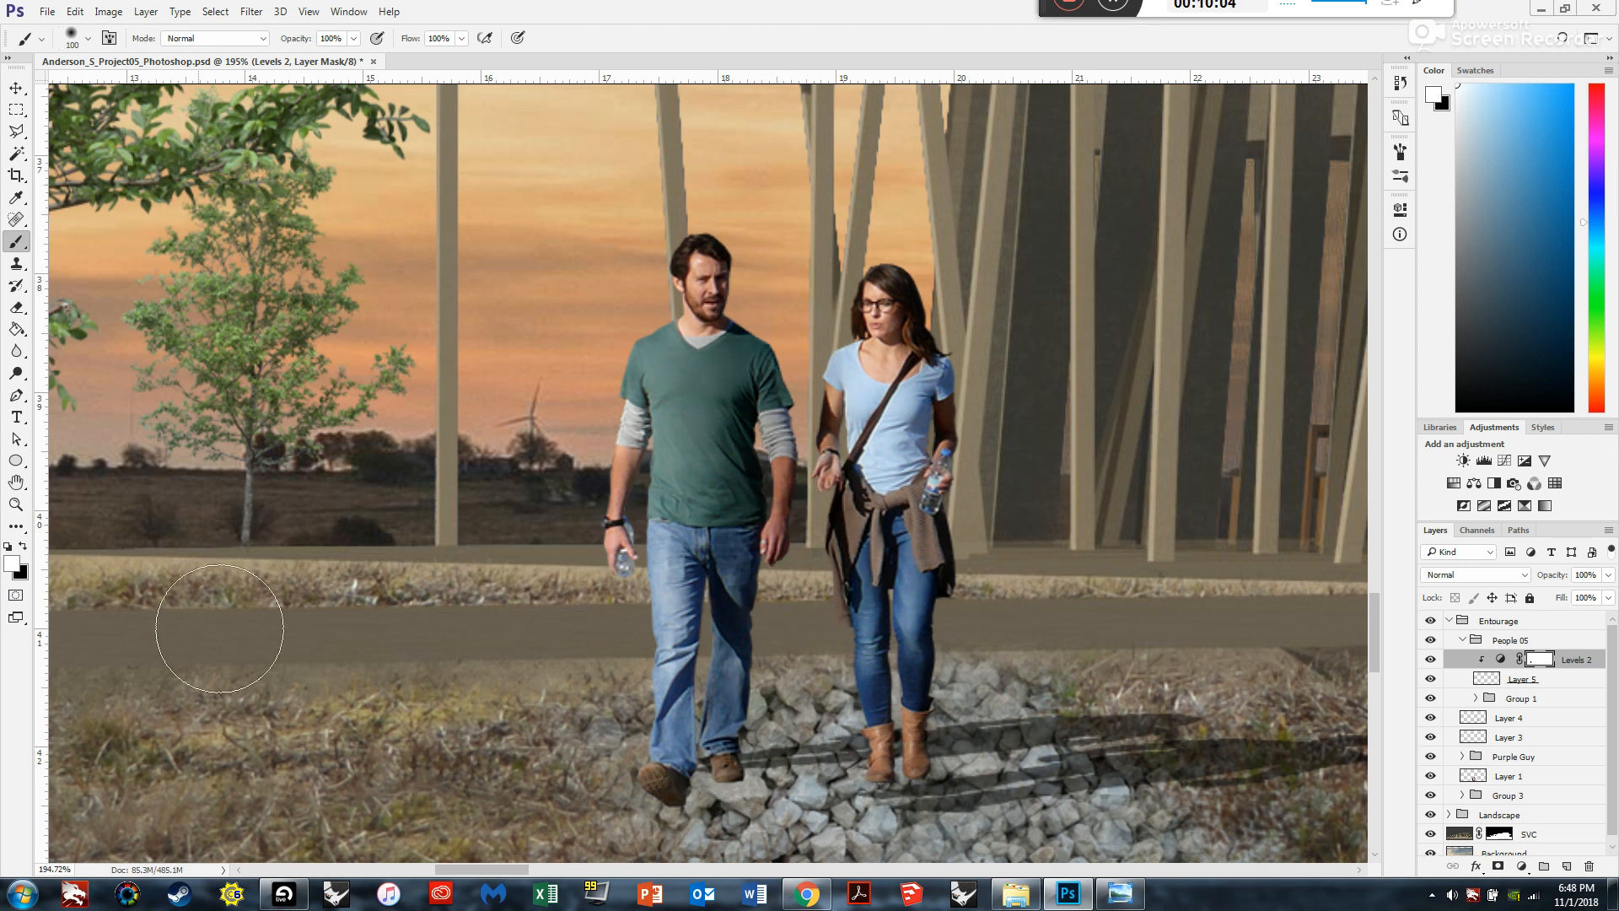
# Paint black on the Levels 2 mask with a 59 px brush down the woman's sunlit side, and touch up her legs with white.
pyautogui.click(23, 547)
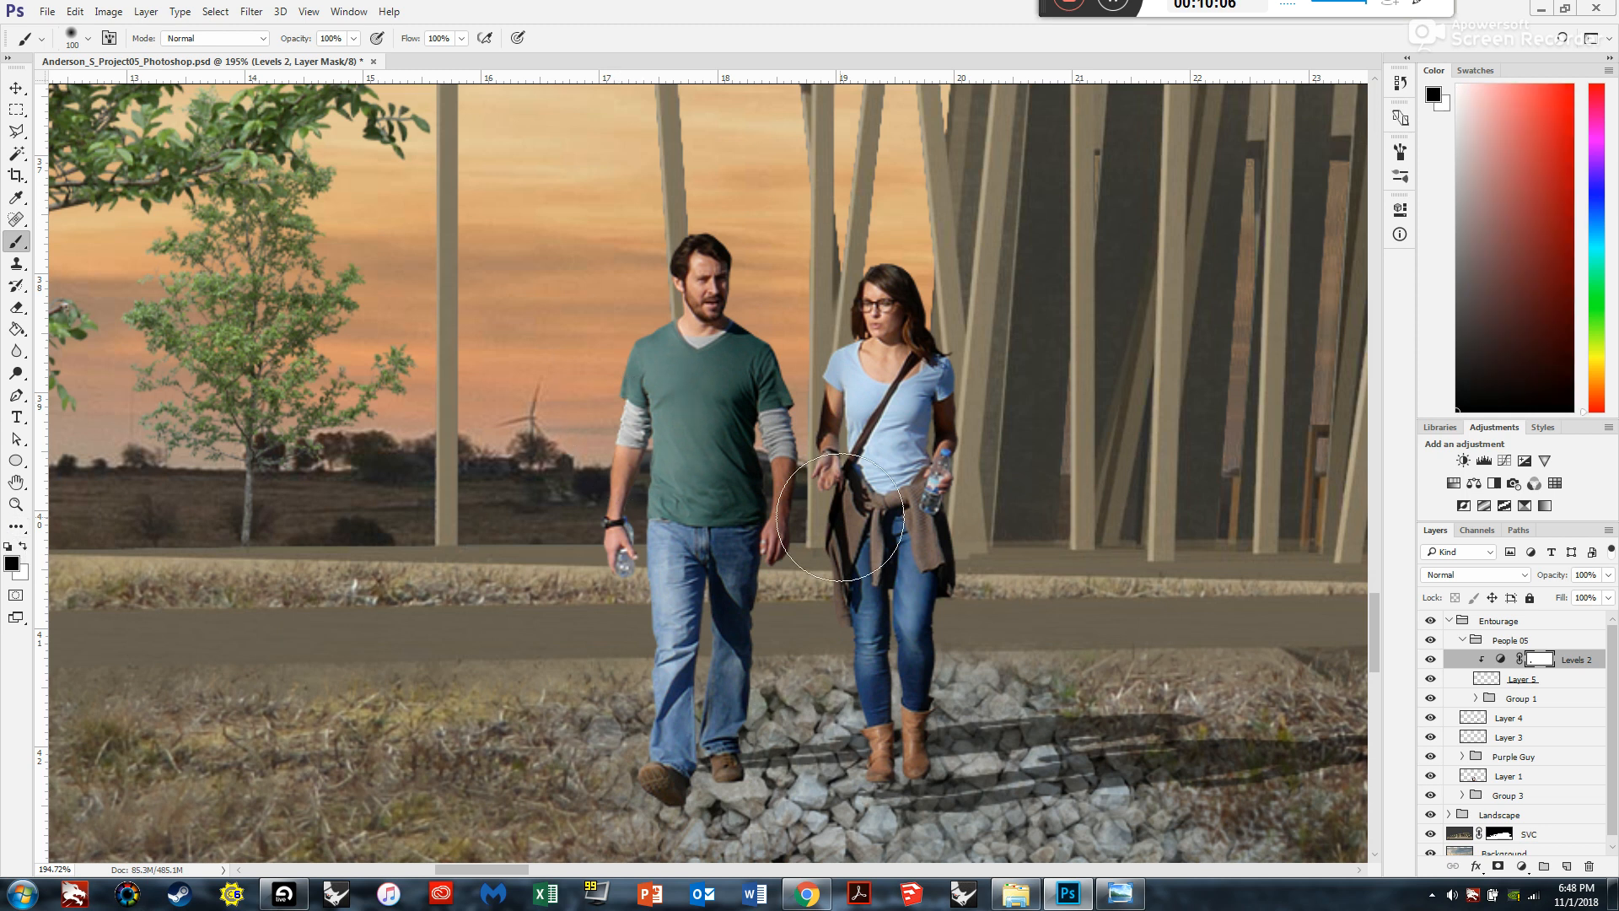
pyautogui.rightClick(779, 384)
pyautogui.moveTo(897, 469); pyautogui.dragTo(847, 489)
pyautogui.press('Return')
pyautogui.moveTo(850, 468); pyautogui.dragTo(850, 617)
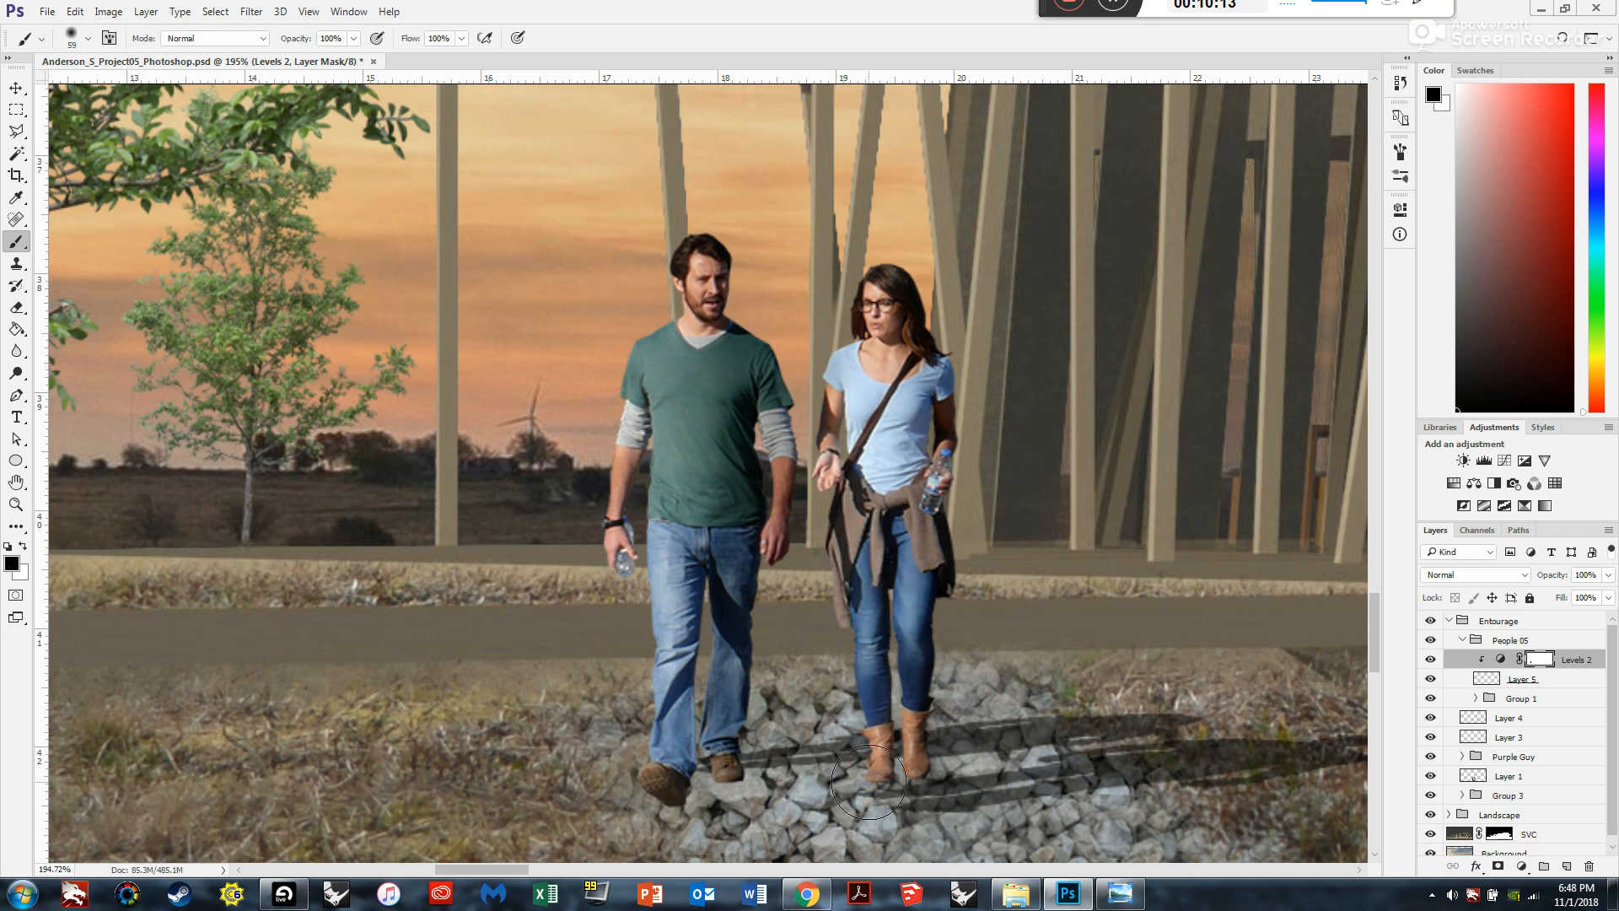
pyautogui.click(22, 546)
pyautogui.moveTo(889, 664)
pyautogui.mouseDown()
pyautogui.moveTo(894, 691)
pyautogui.moveTo(892, 649)
pyautogui.mouseUp()
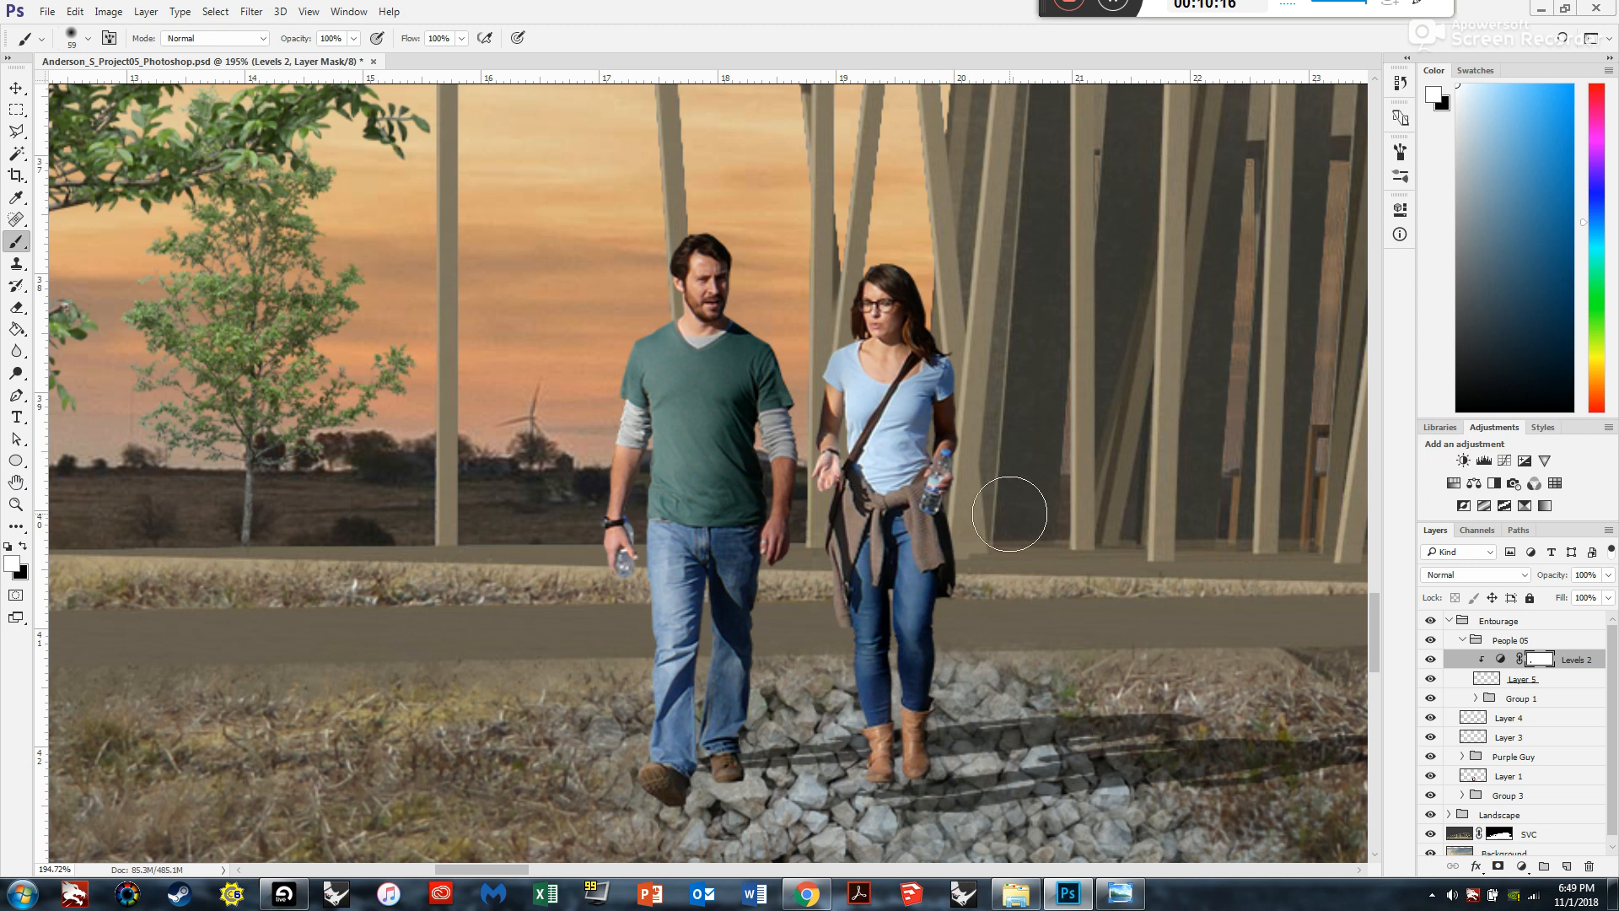
# Enlarge the brush to 130 px and use black on the Levels 2 mask along the man's sunlit side.
pyautogui.scroll(-5, 970, 498)
pyautogui.scroll(-1, 895, 463)
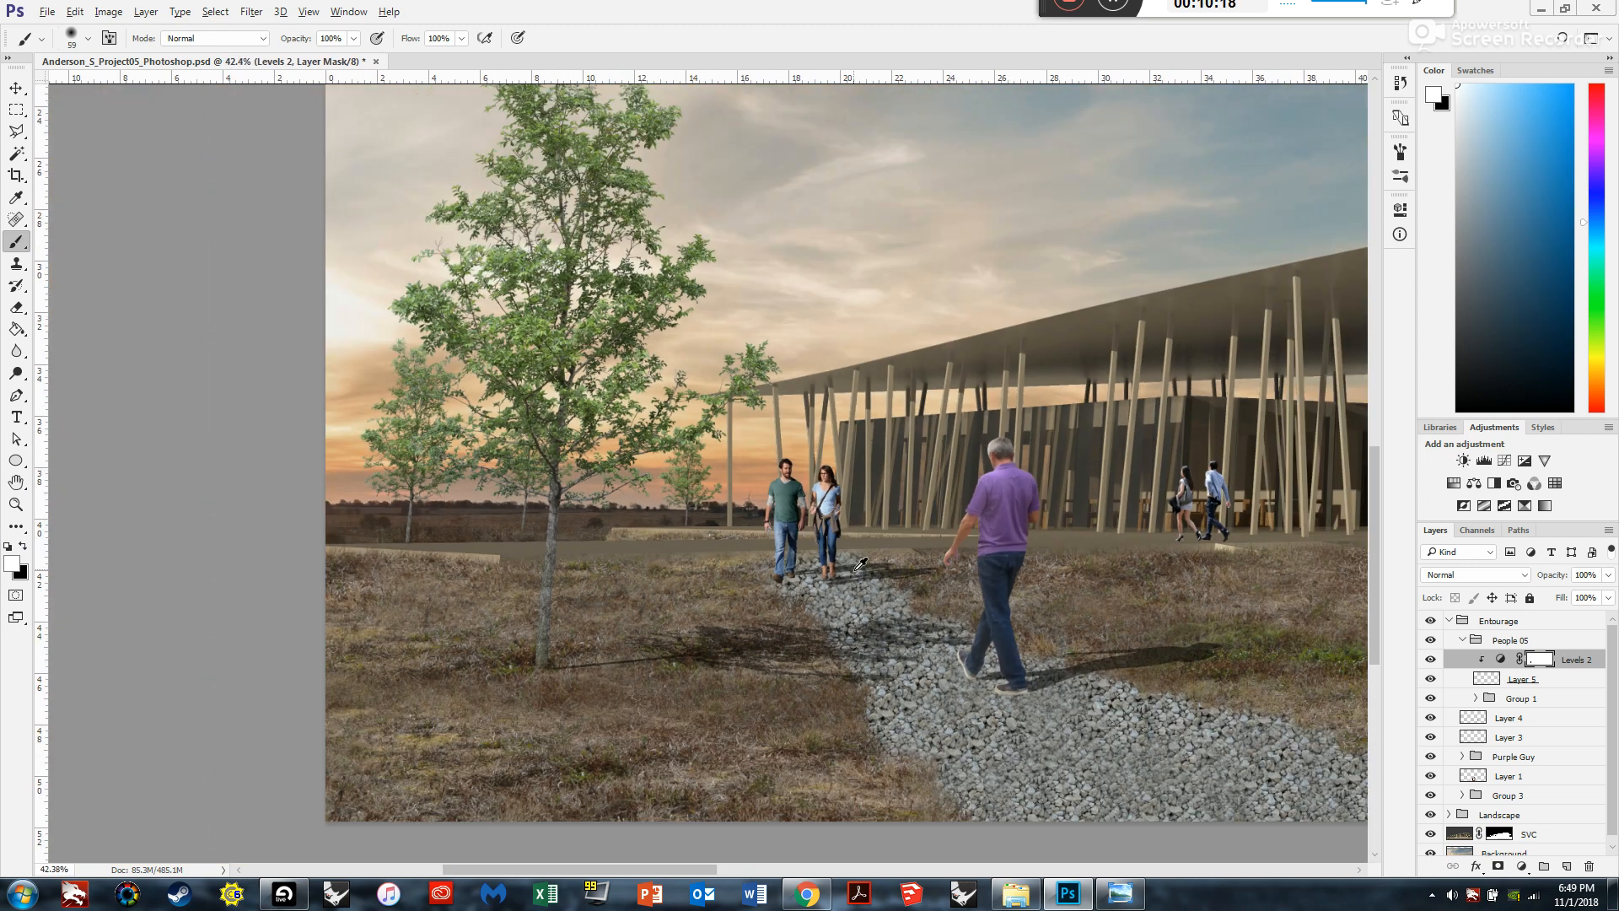
pyautogui.scroll(4, 799, 527)
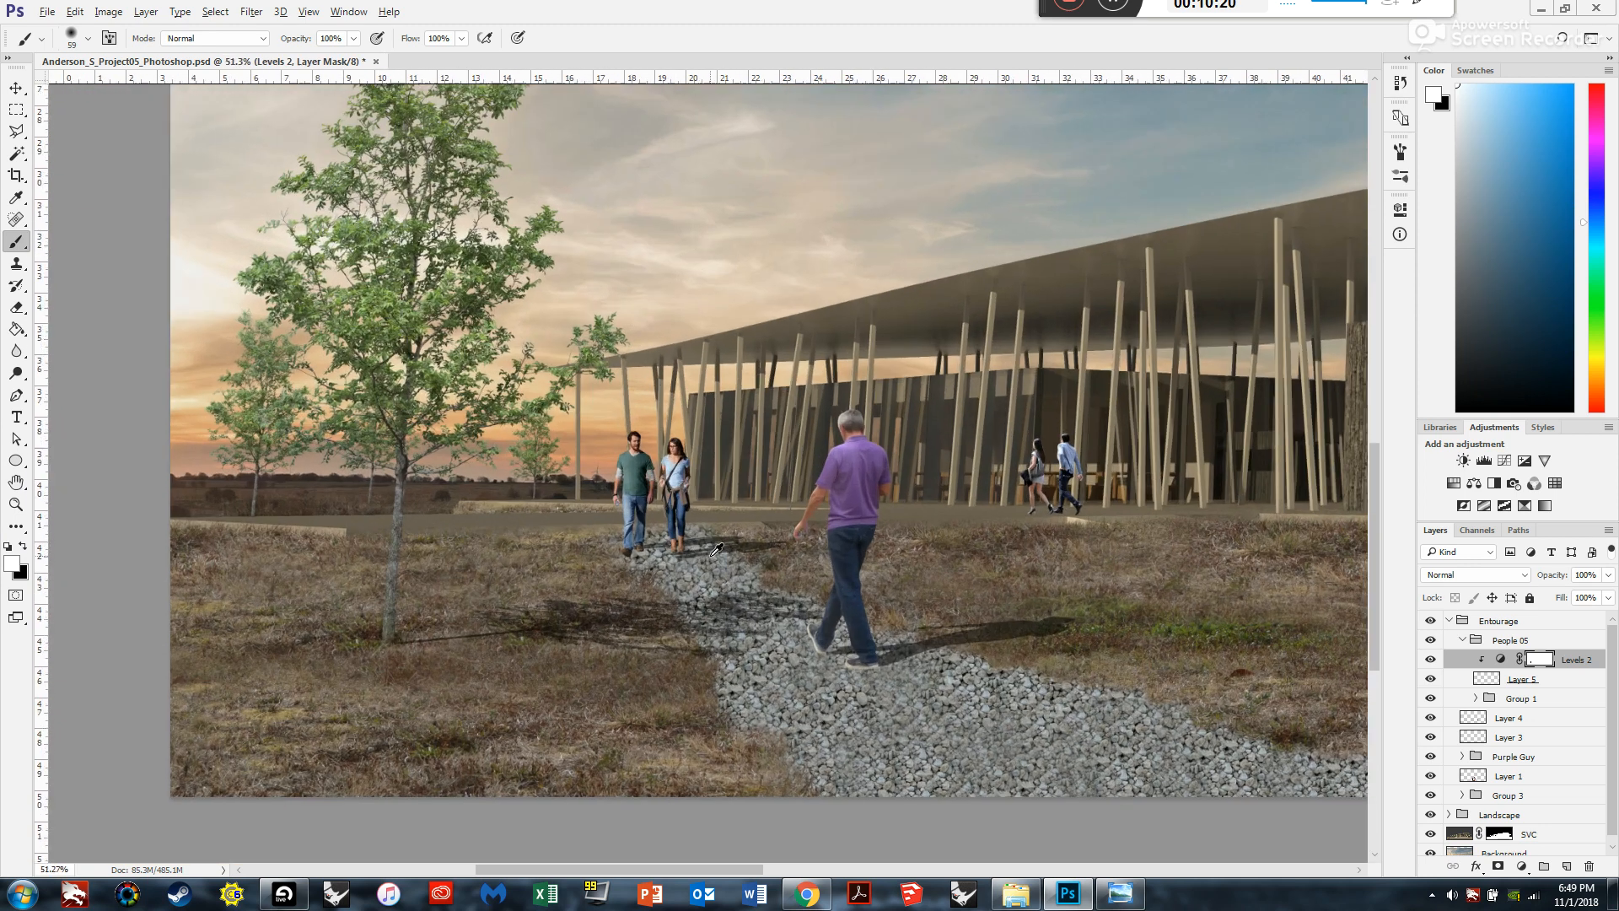
pyautogui.scroll(3, 638, 483)
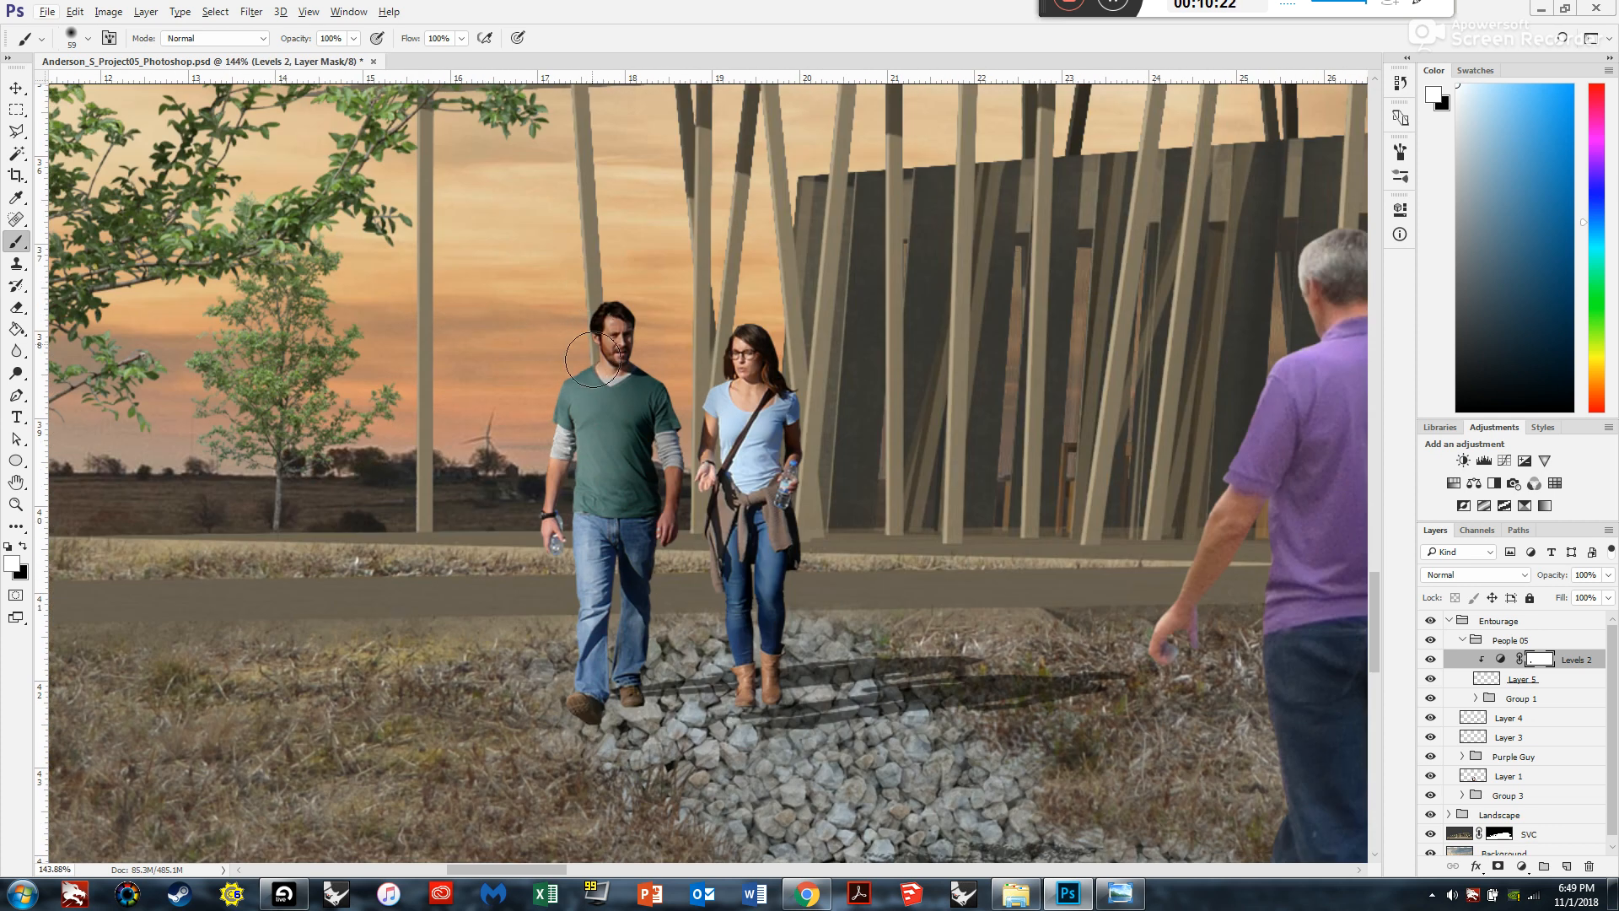
pyautogui.click(17, 547)
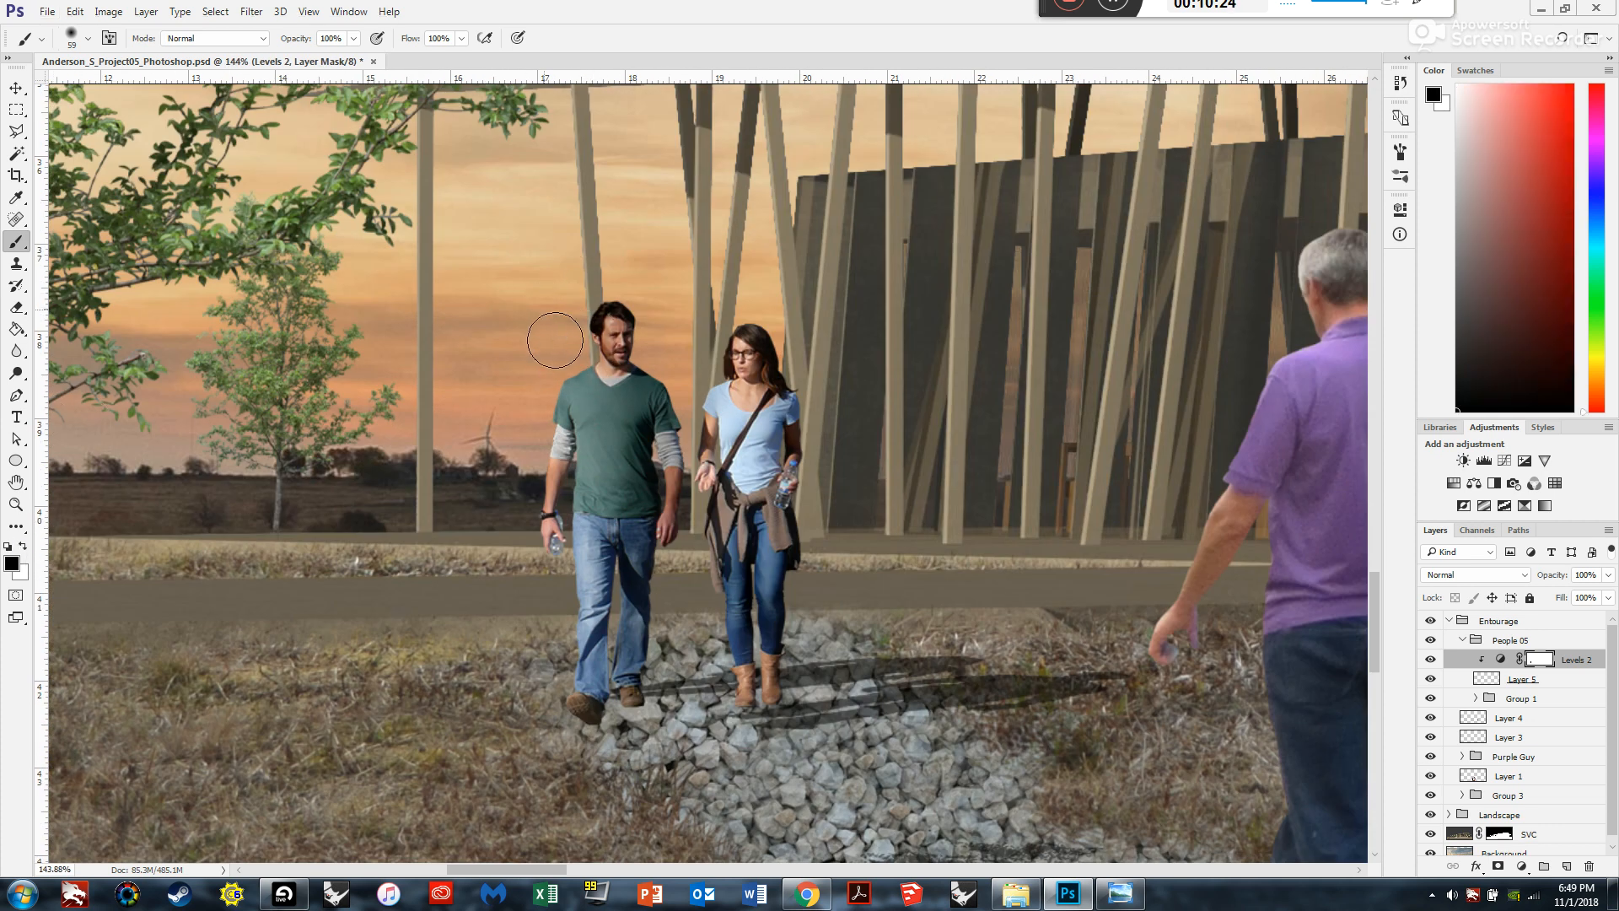
pyautogui.rightClick(603, 375)
pyautogui.moveTo(677, 390); pyautogui.dragTo(708, 388)
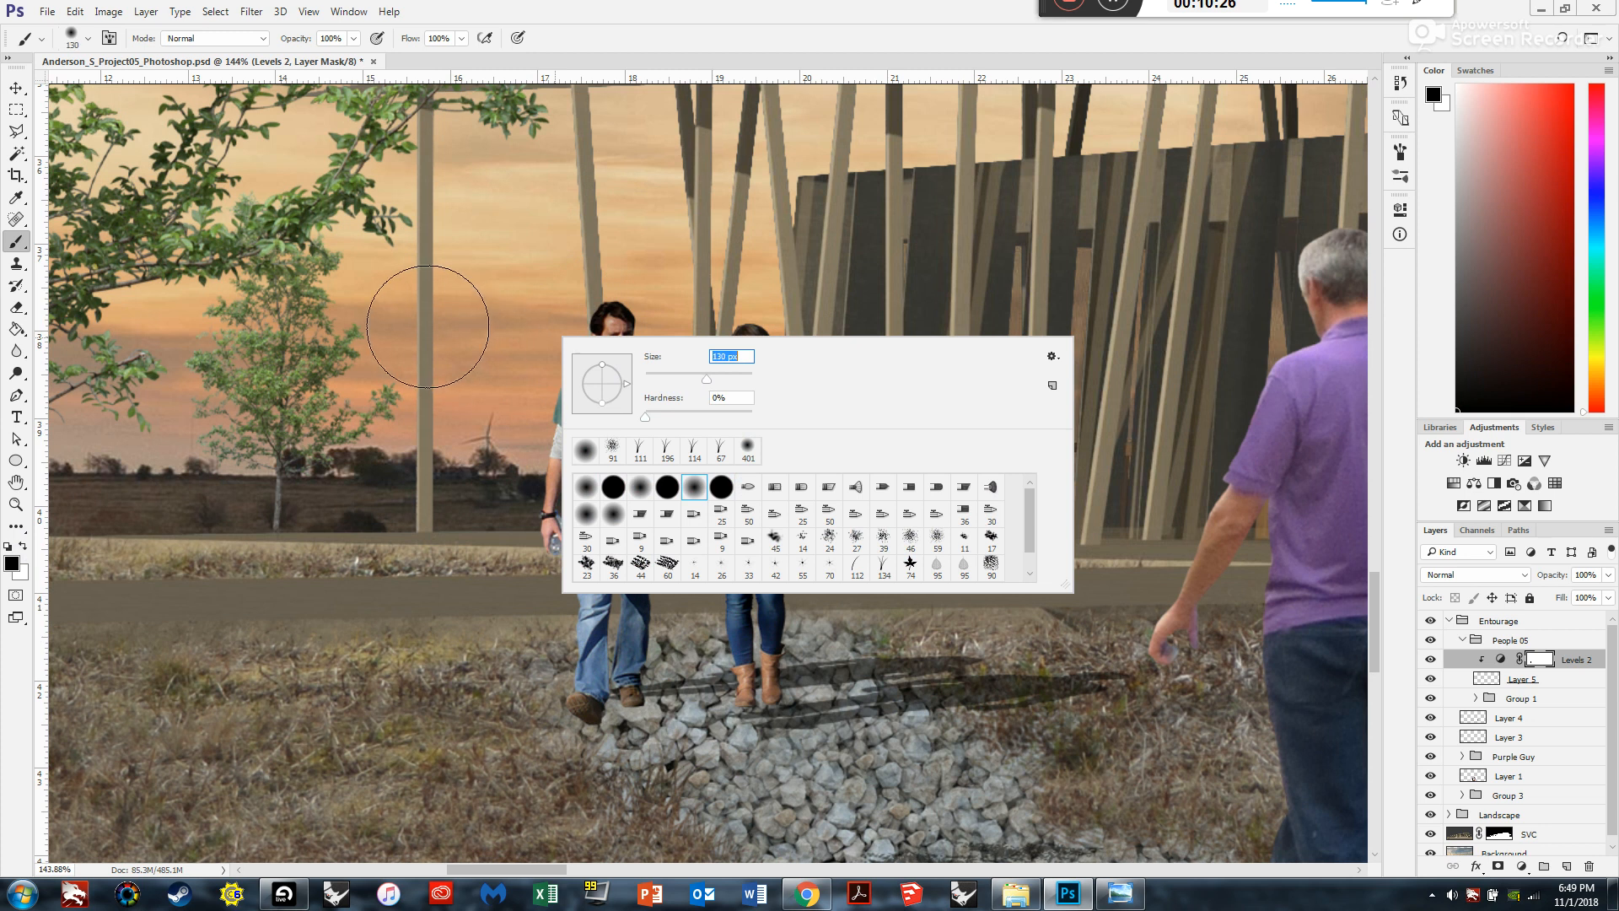
pyautogui.click(416, 318)
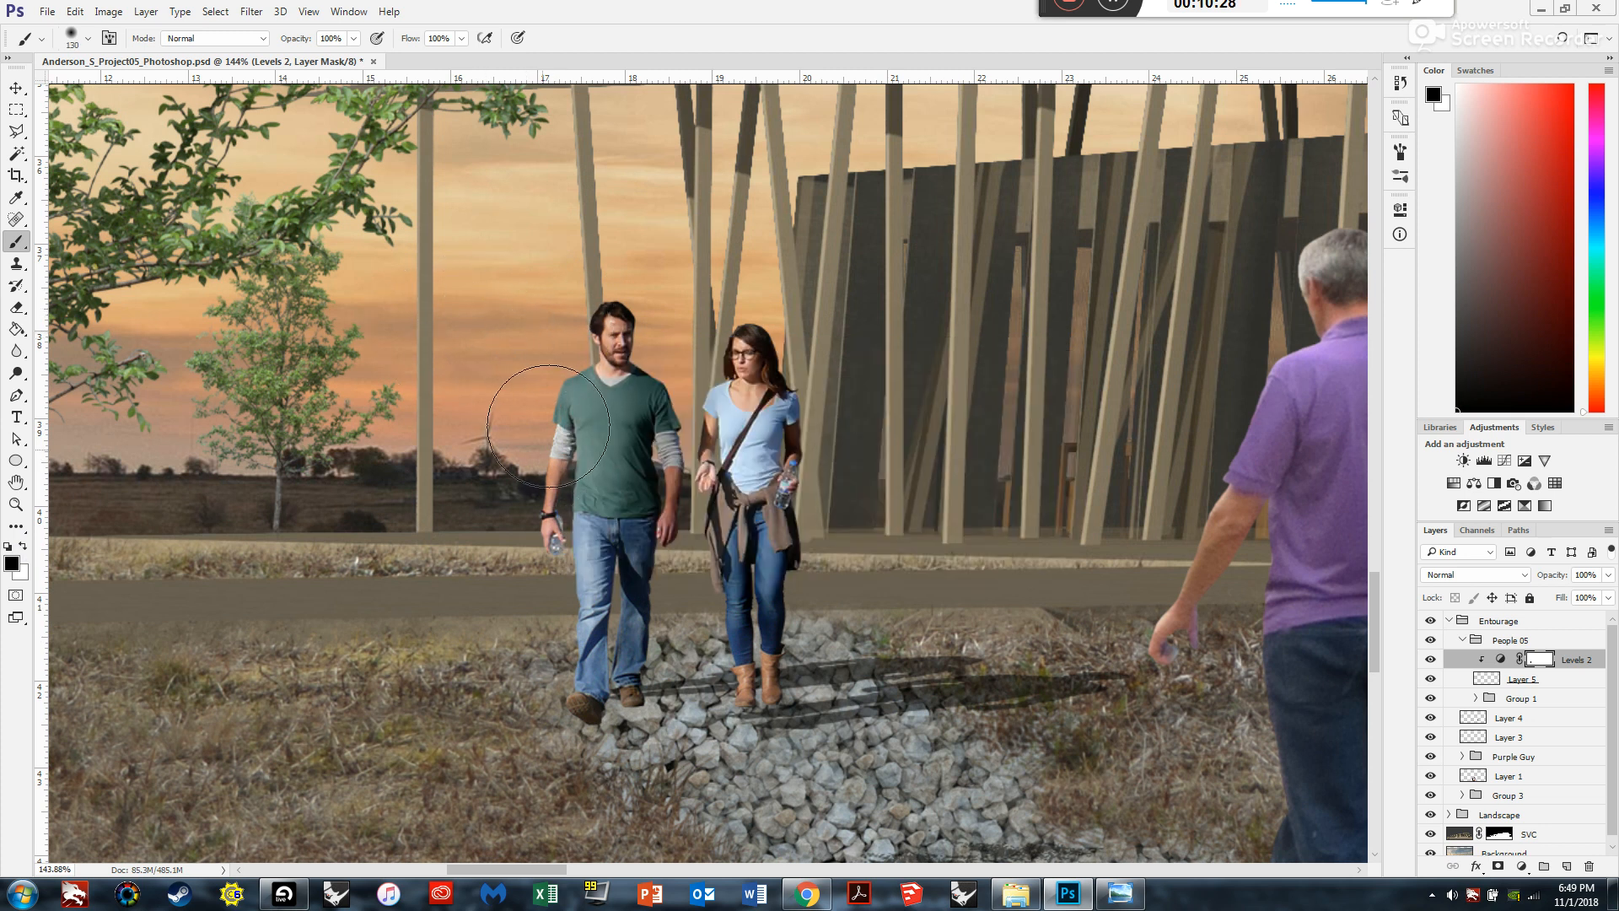
# Examine how the walking couple blends into the whole rendering, and collapse the People 05 group.
pyautogui.scroll(-4, 324, 405)
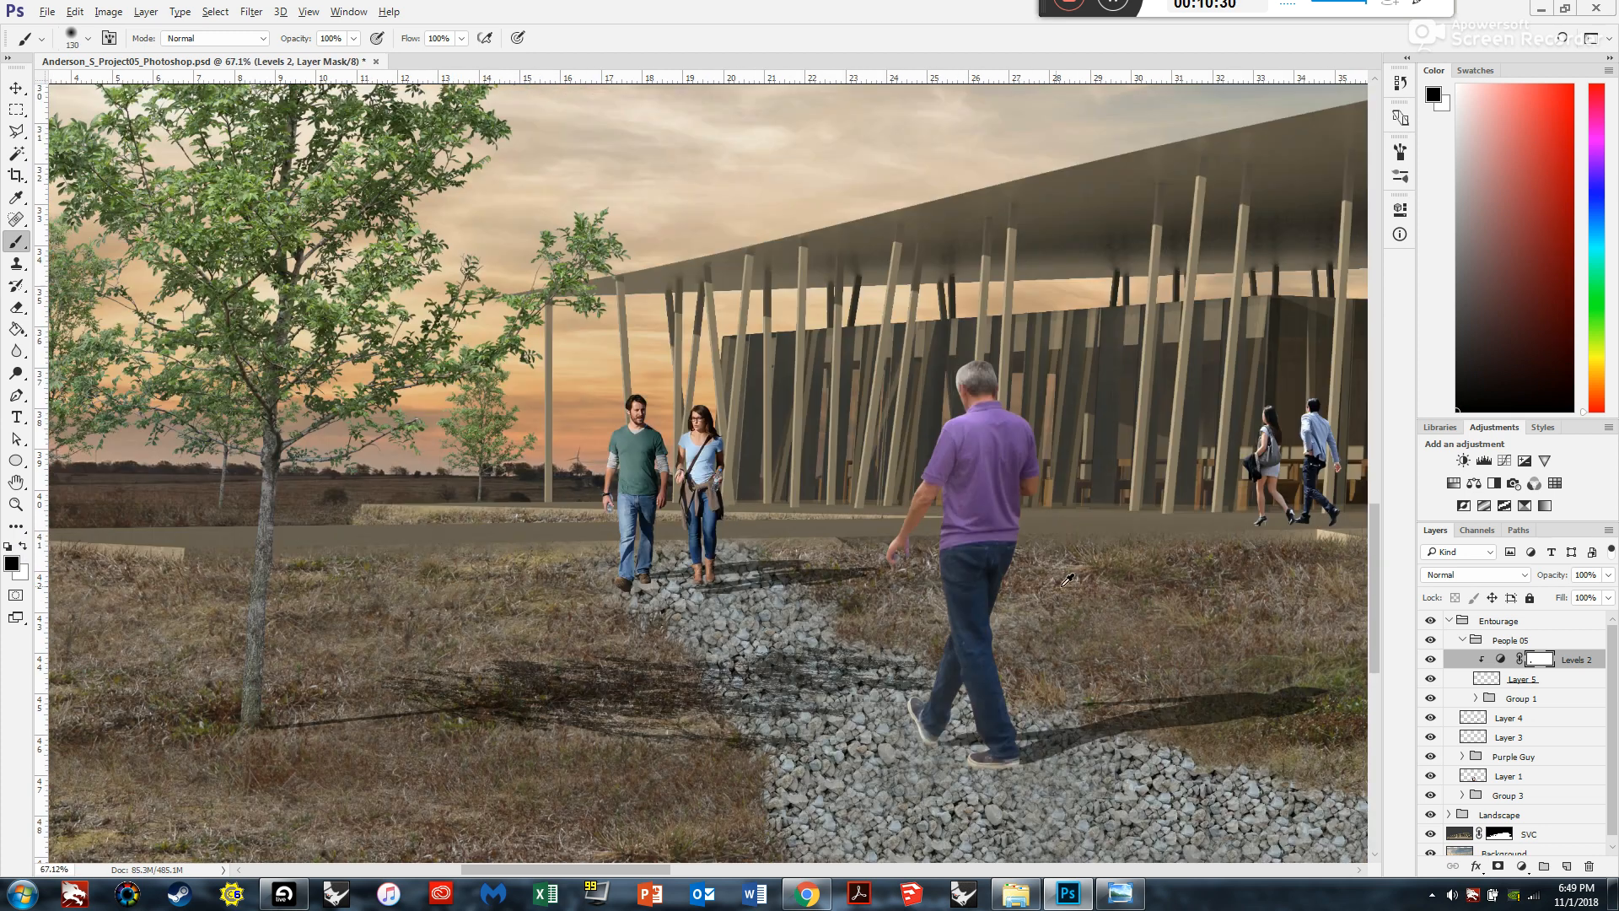
pyautogui.scroll(2, 669, 480)
pyautogui.scroll(-3, 532, 462)
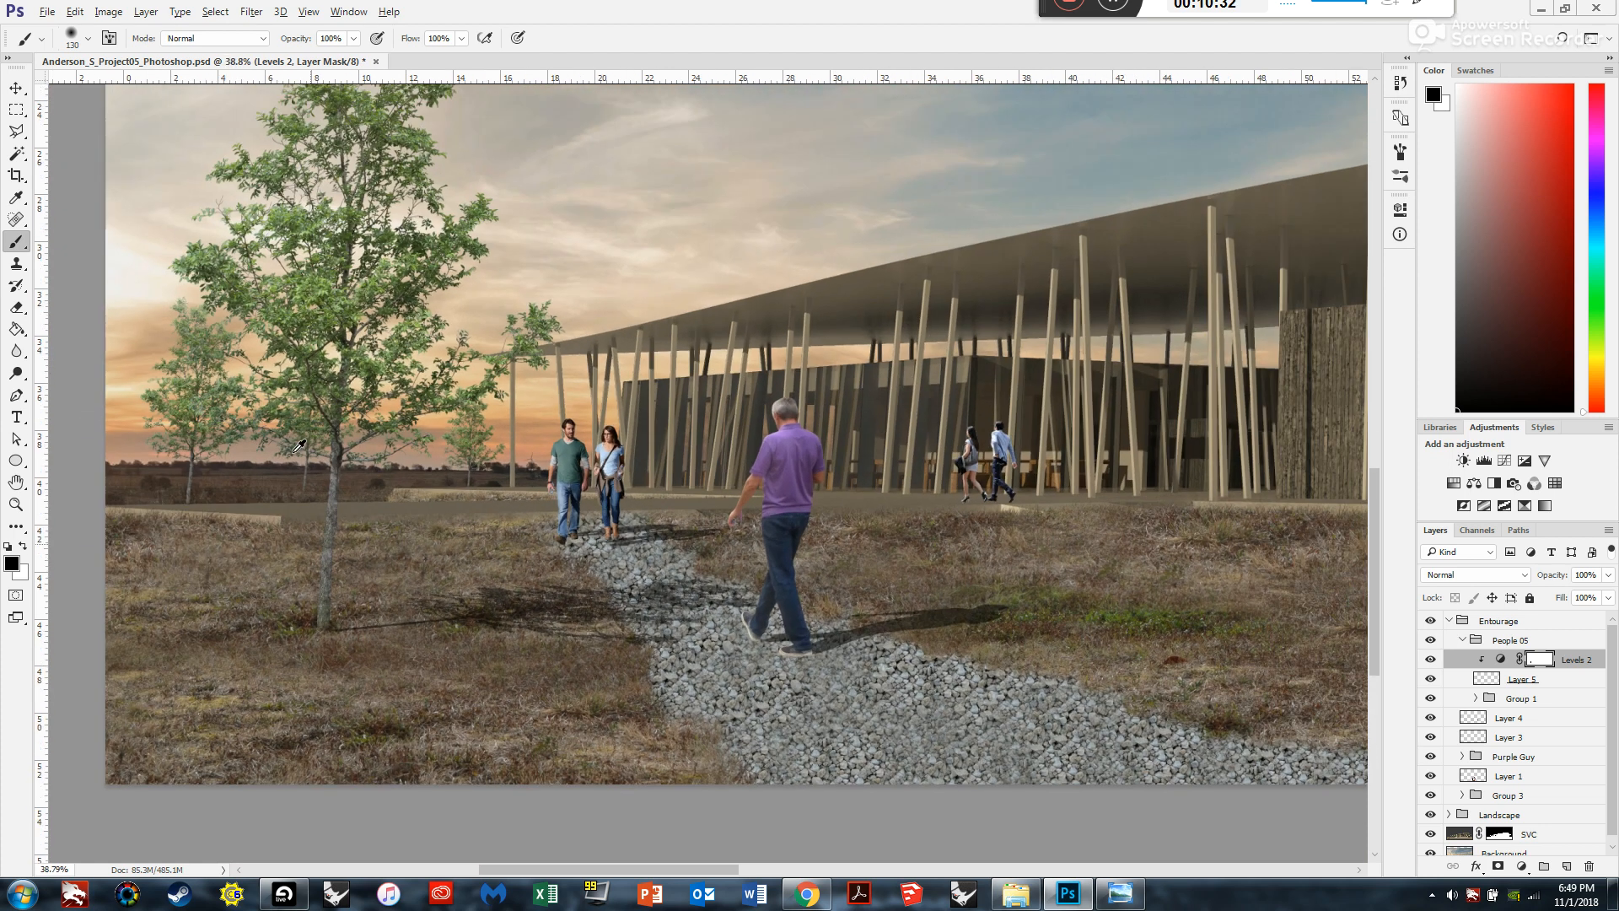
pyautogui.scroll(2, 523, 480)
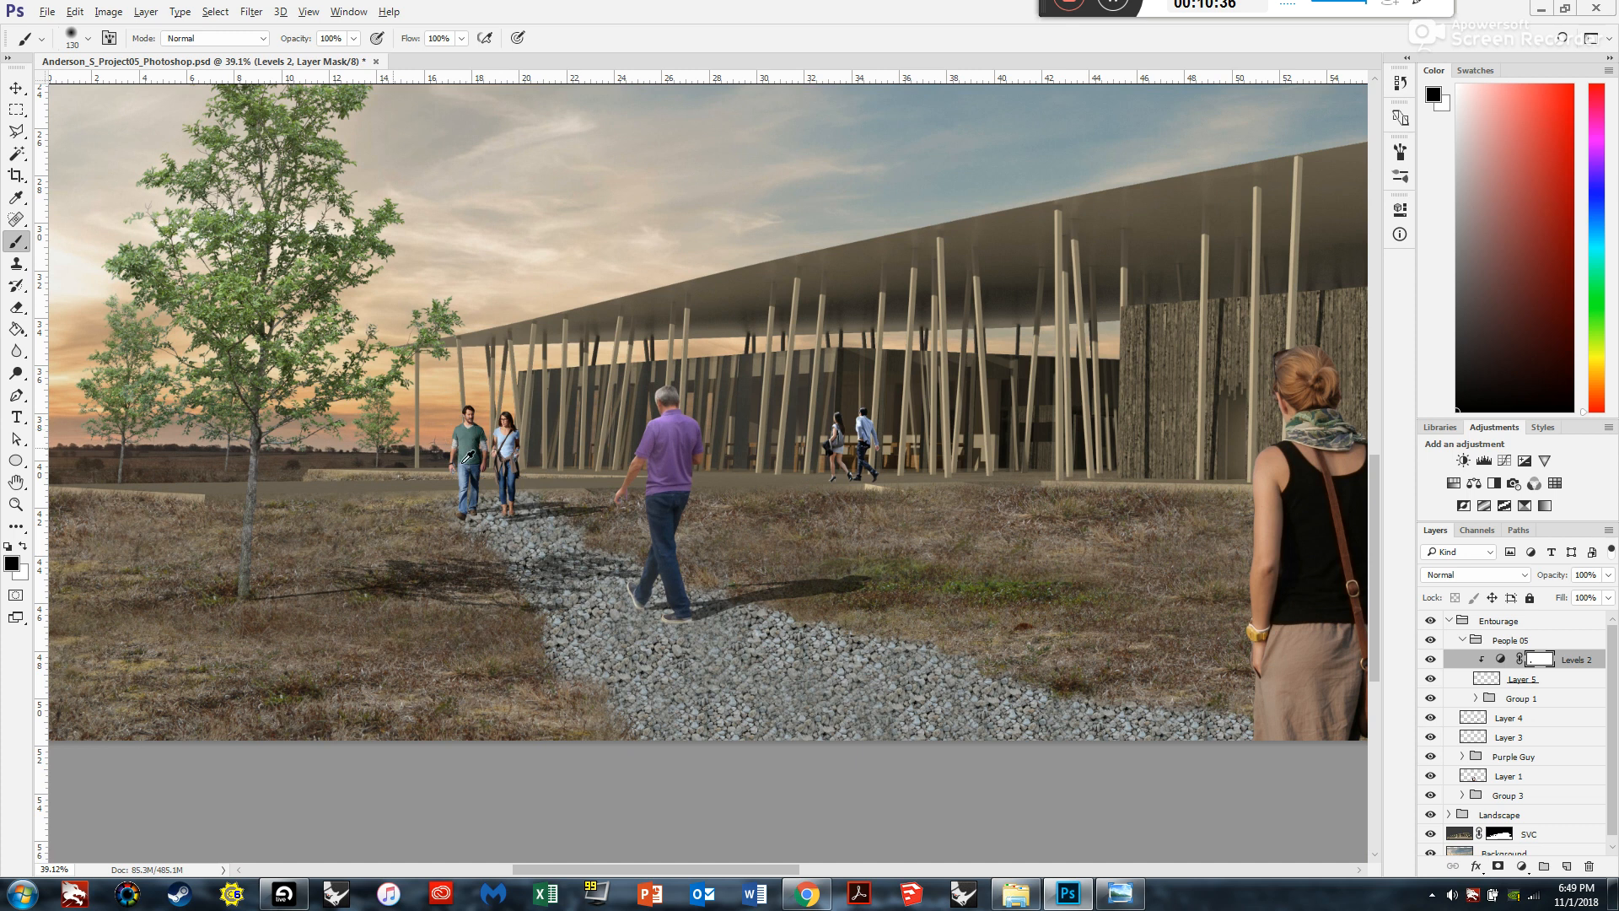
pyautogui.scroll(-3, 593, 441)
pyautogui.scroll(-2, 392, 494)
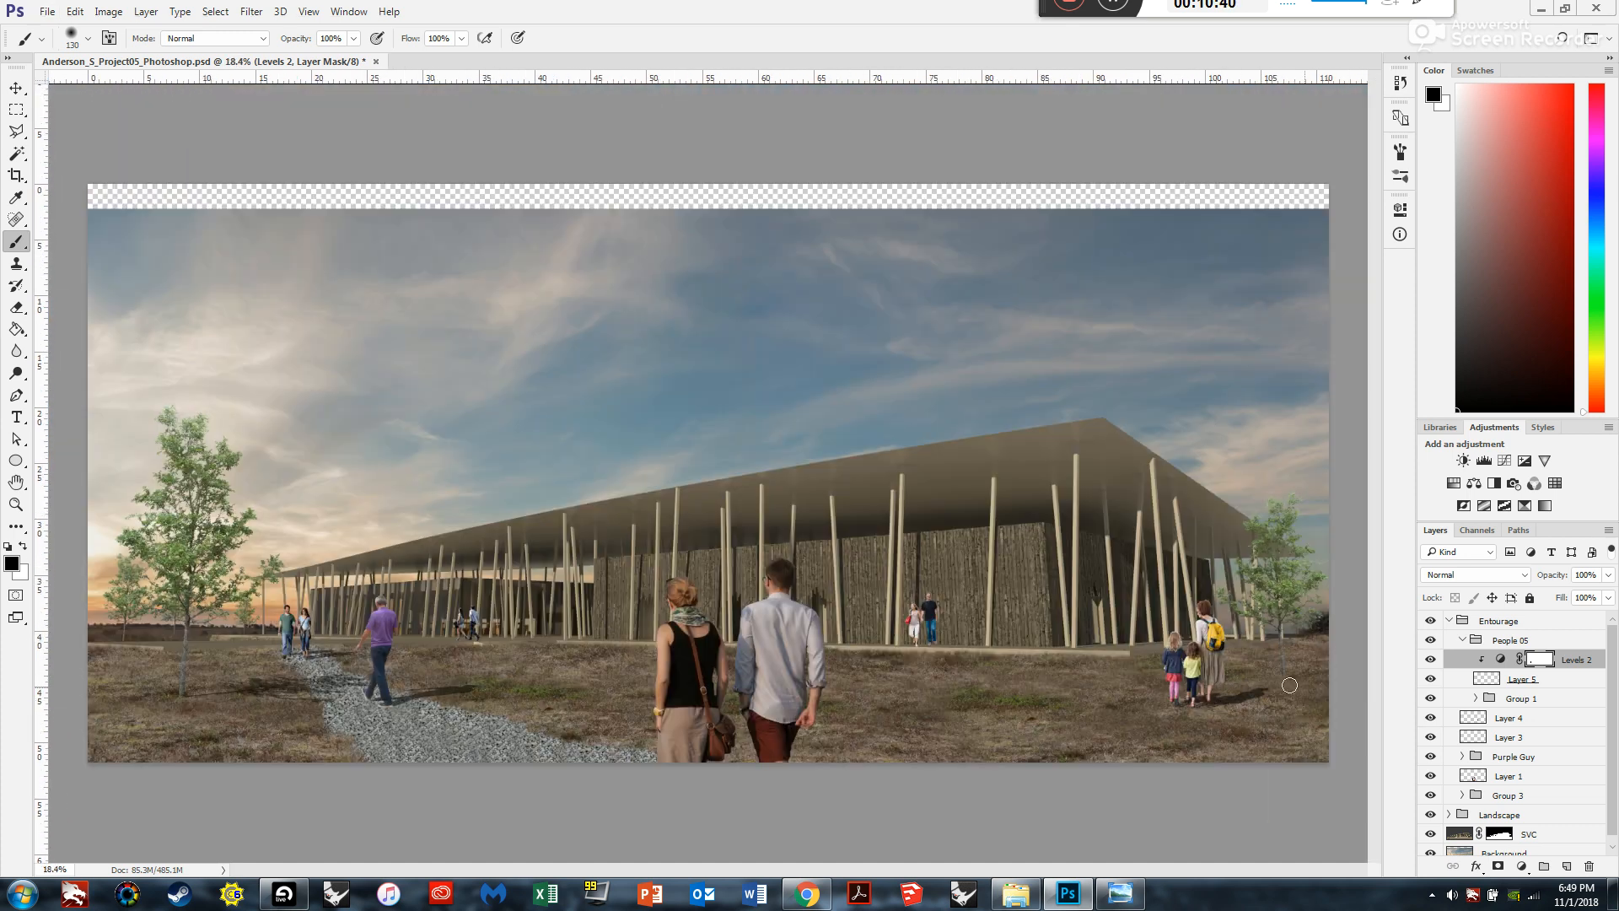
pyautogui.scroll(5, 603, 647)
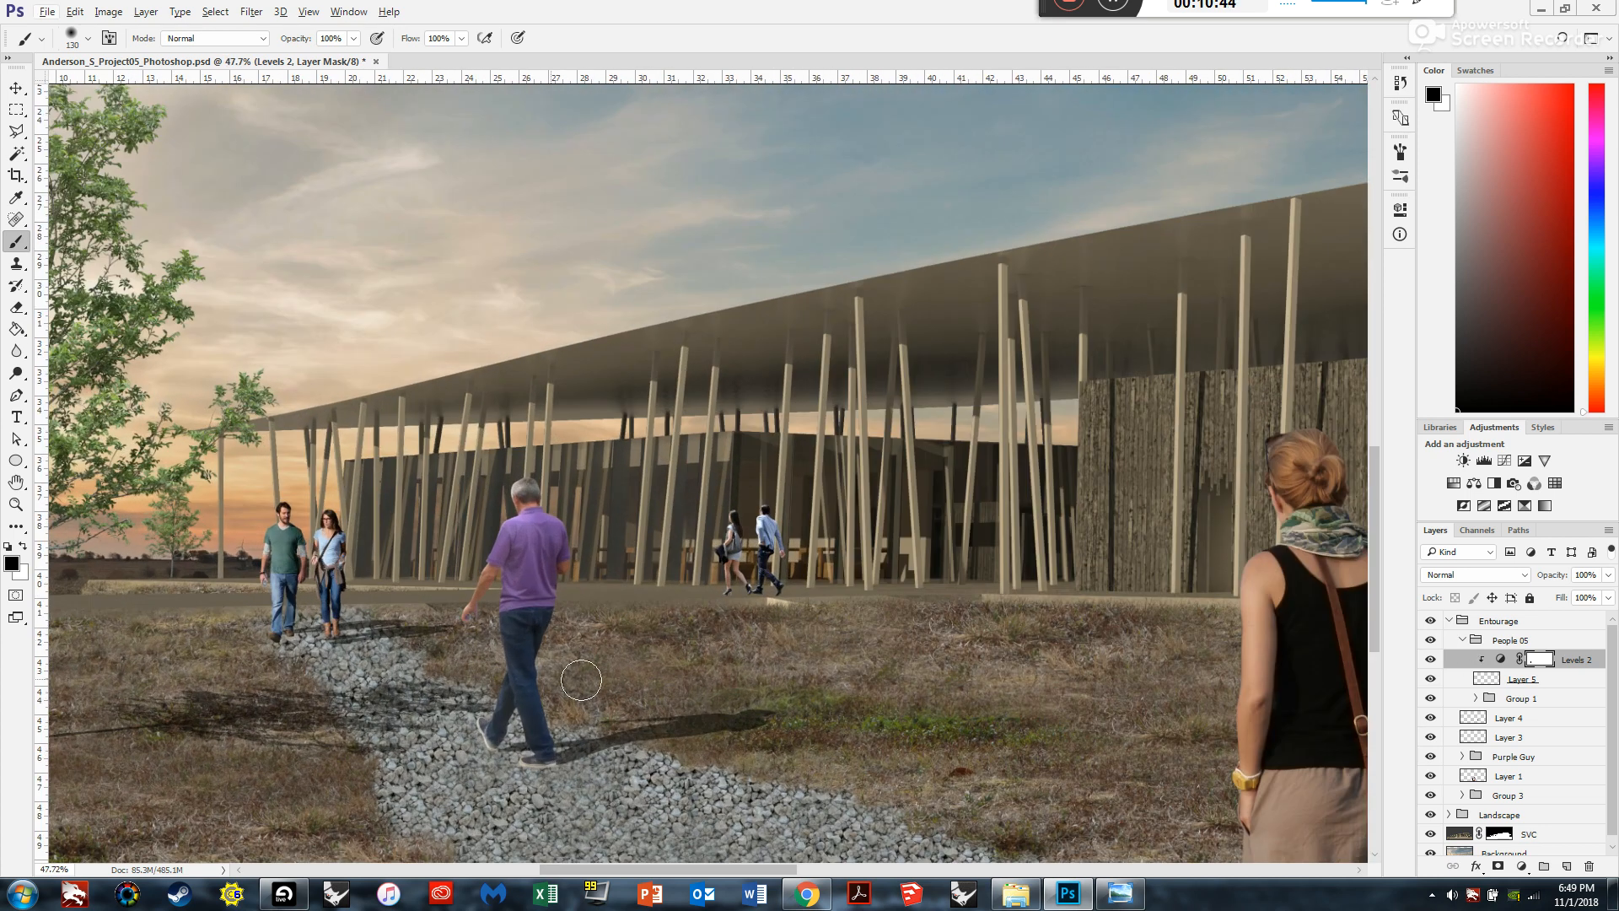
pyautogui.scroll(-2, 640, 583)
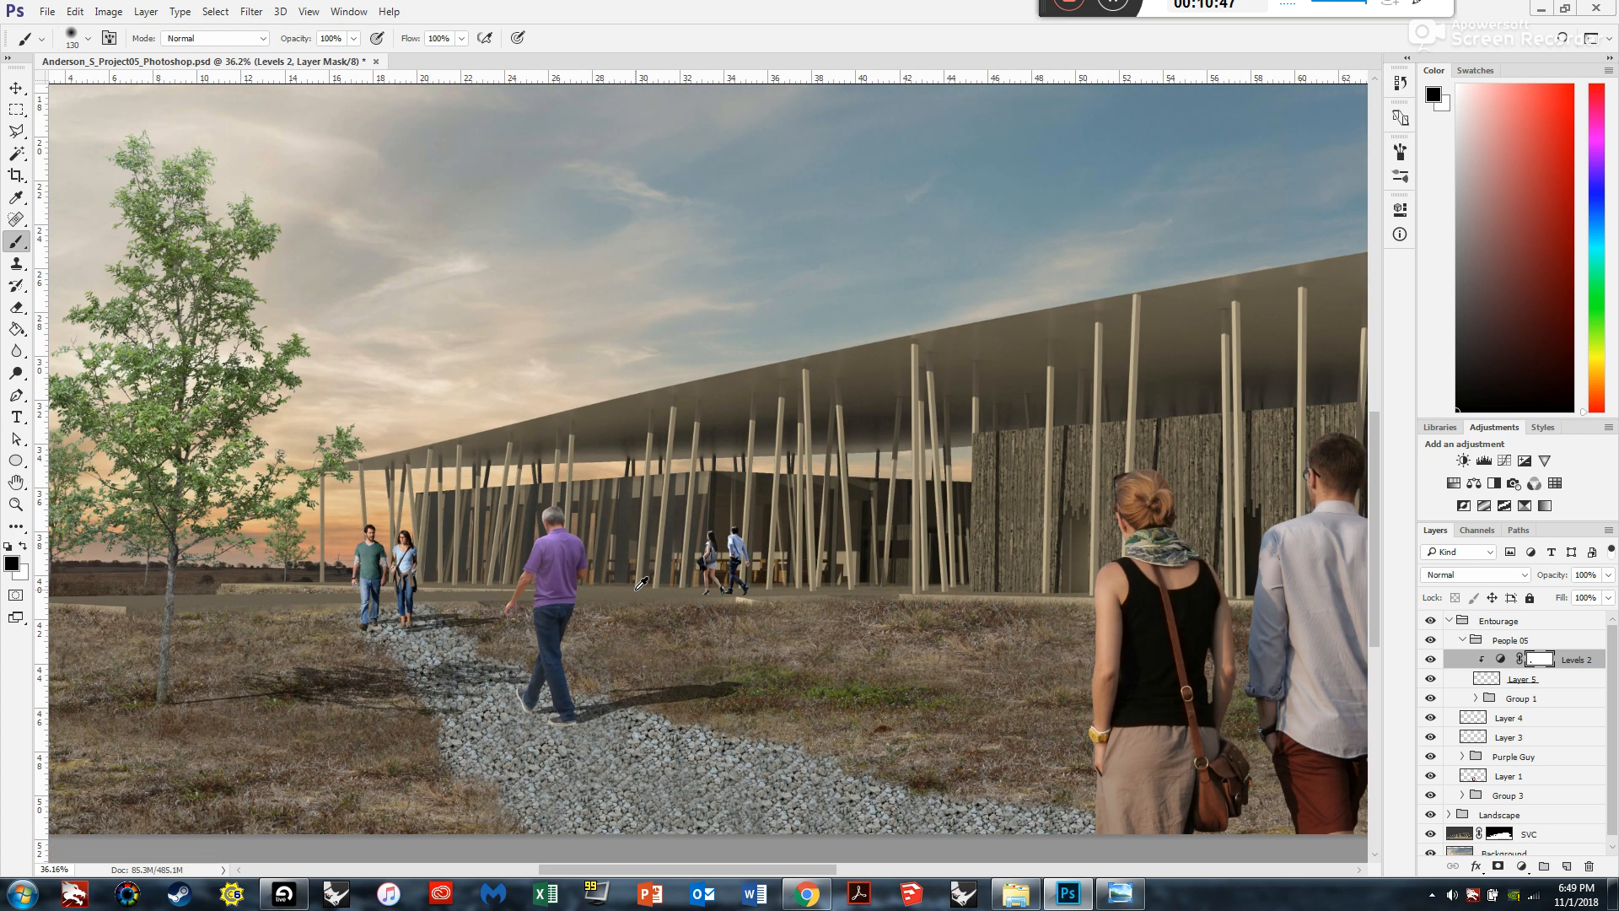
pyautogui.scroll(-1, 641, 583)
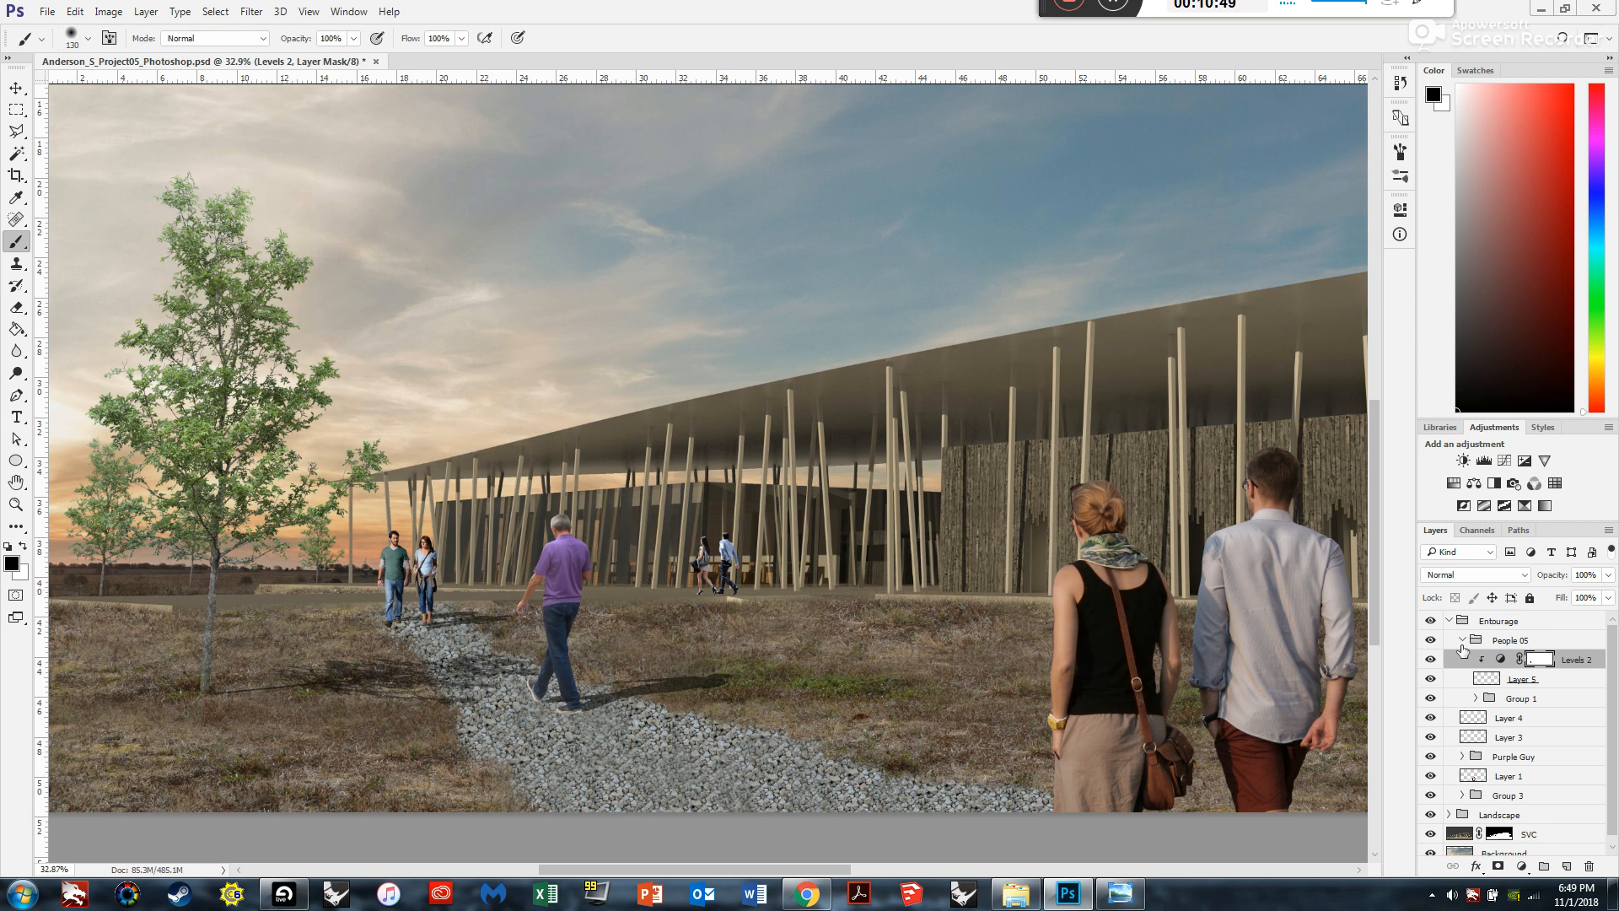
pyautogui.click(1463, 640)
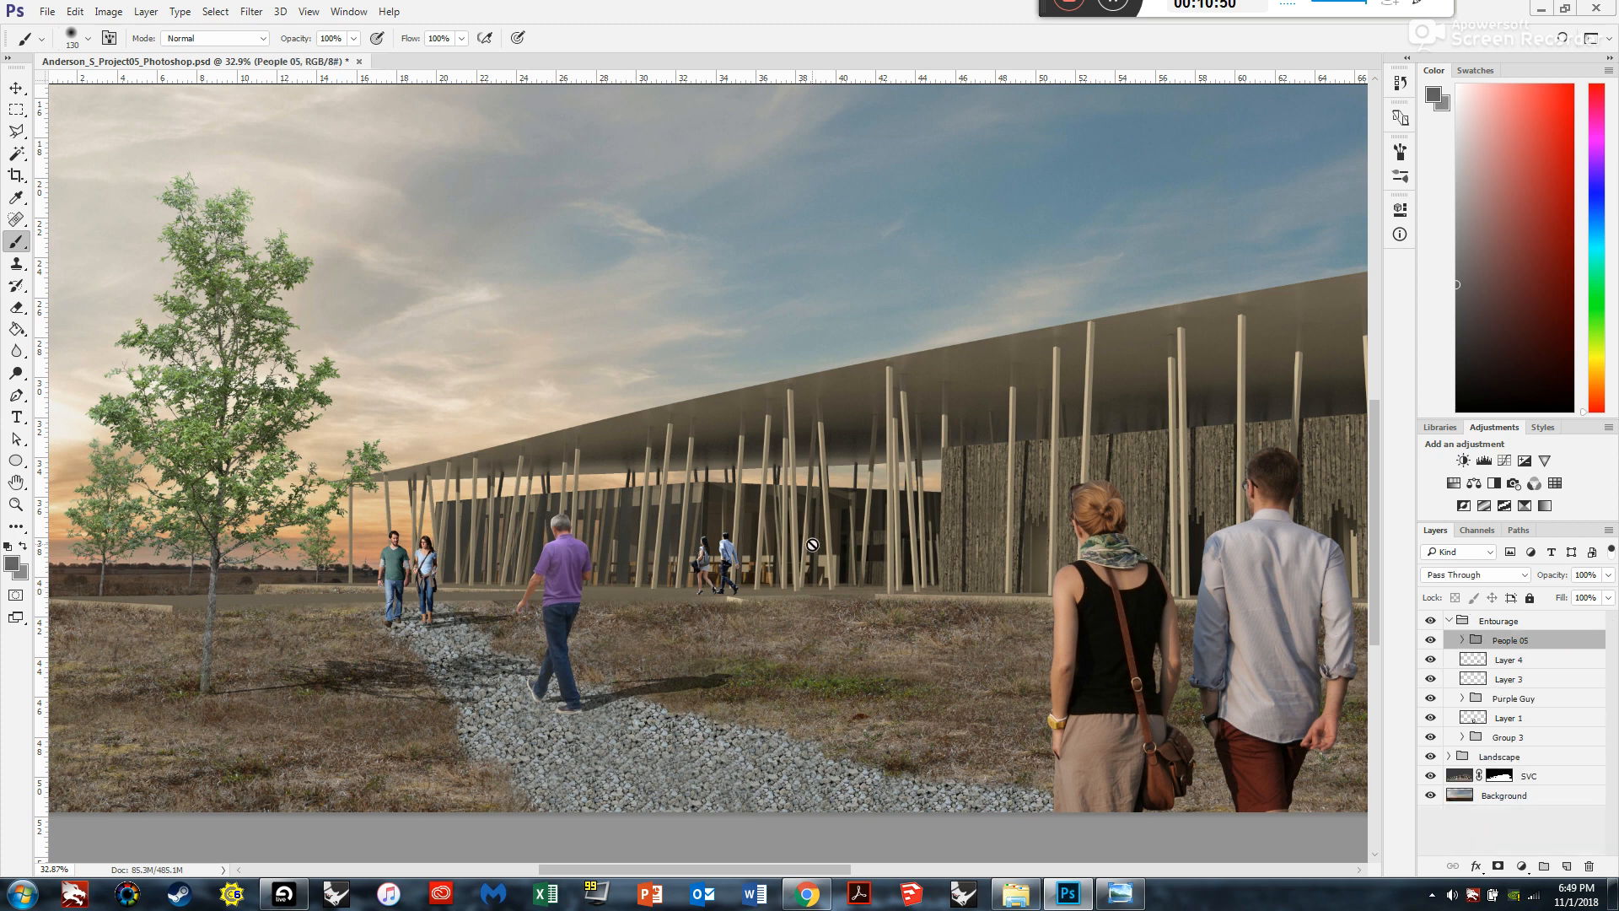
# Compare the couple's lighting with the man in purple, the nearby trees and their shadows.
pyautogui.scroll(-1, 392, 245)
pyautogui.scroll(-2, 392, 244)
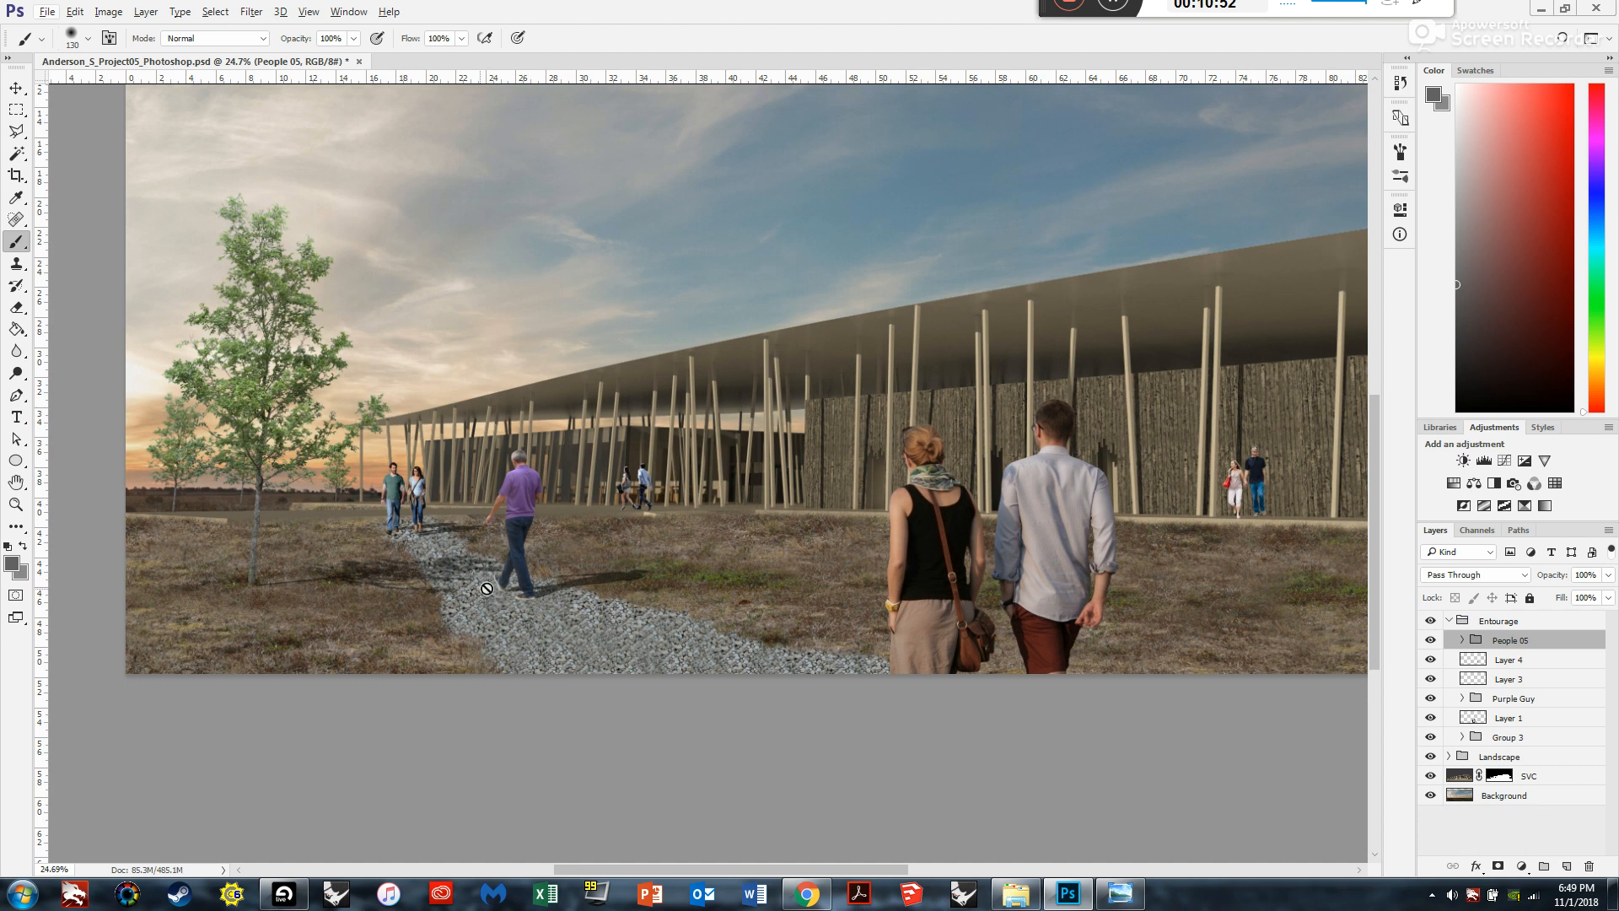
pyautogui.scroll(-2, 418, 509)
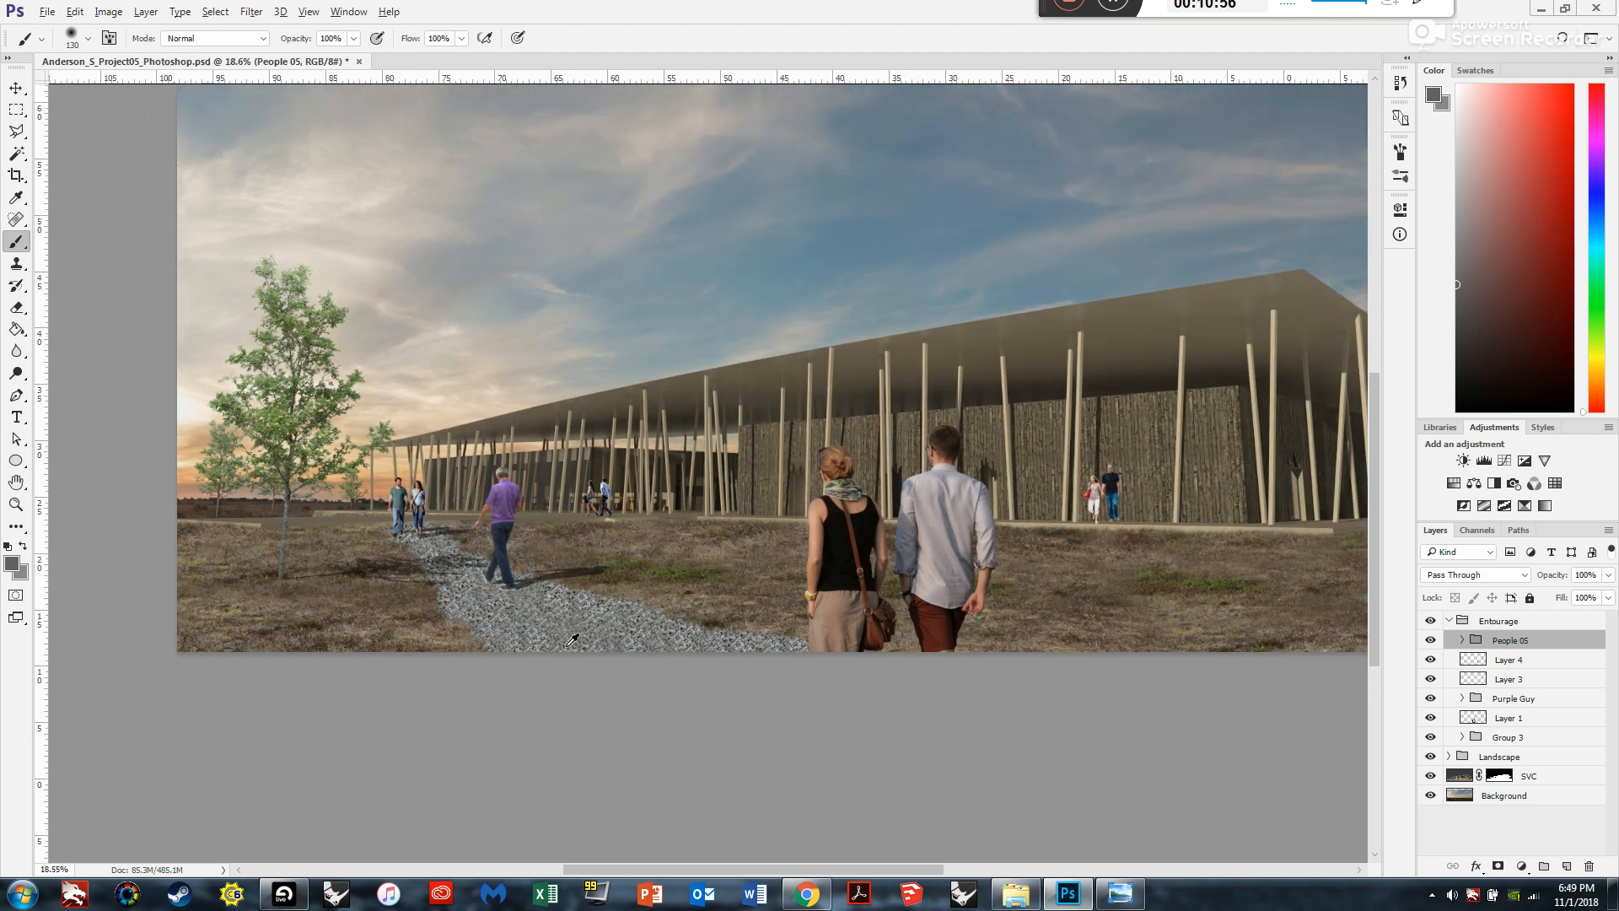
pyautogui.scroll(-1, 572, 640)
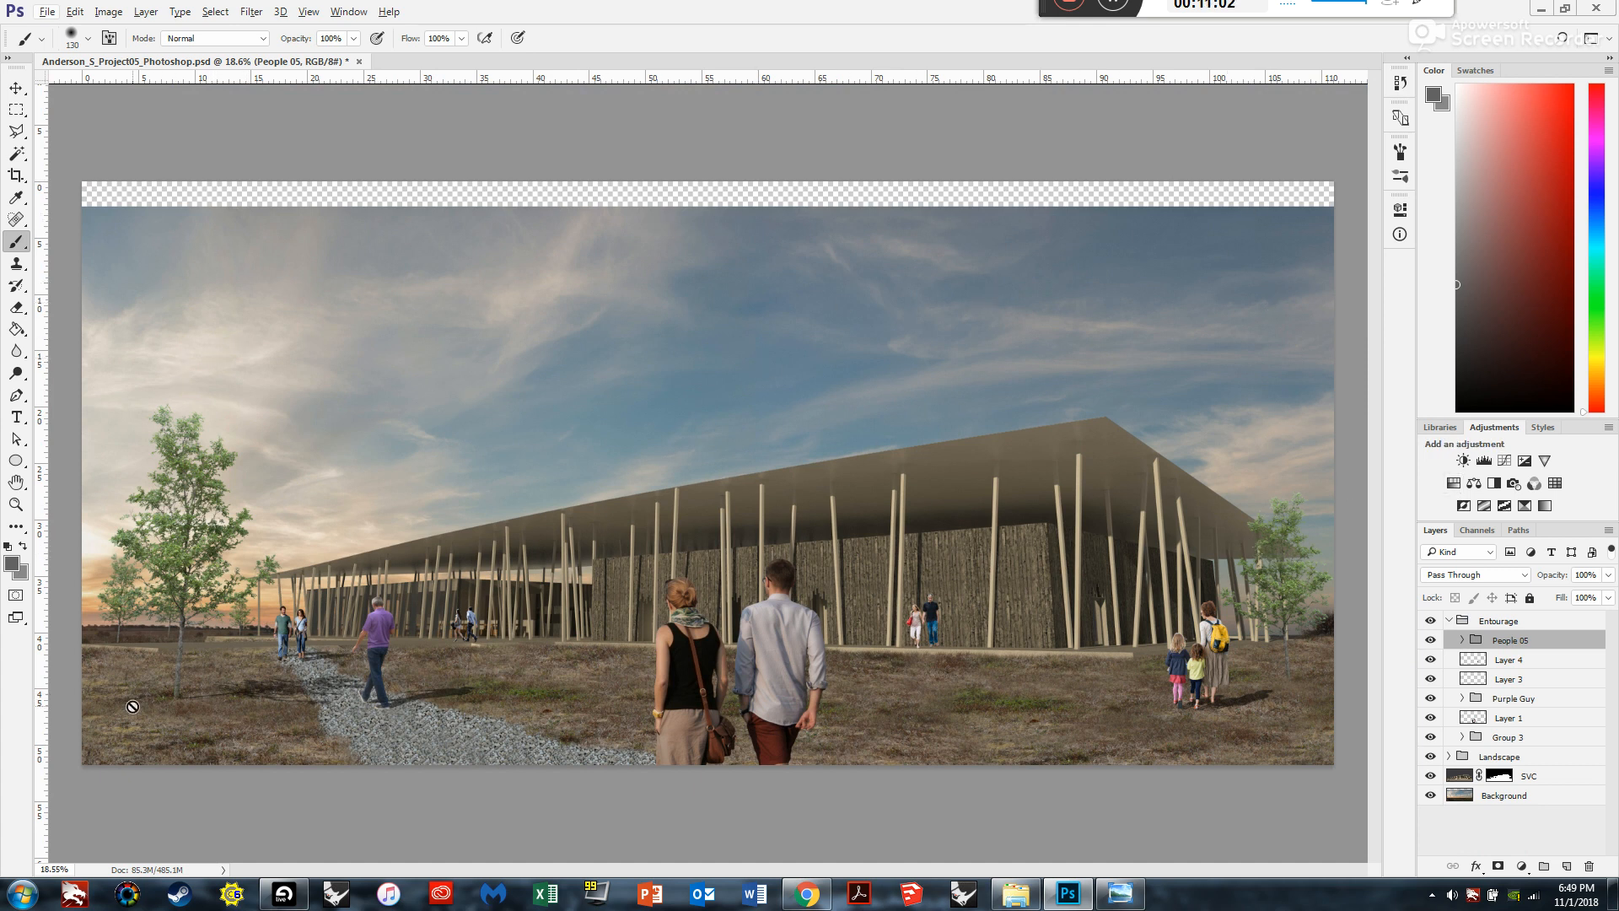
pyautogui.scroll(3, 148, 698)
pyautogui.scroll(2, 213, 710)
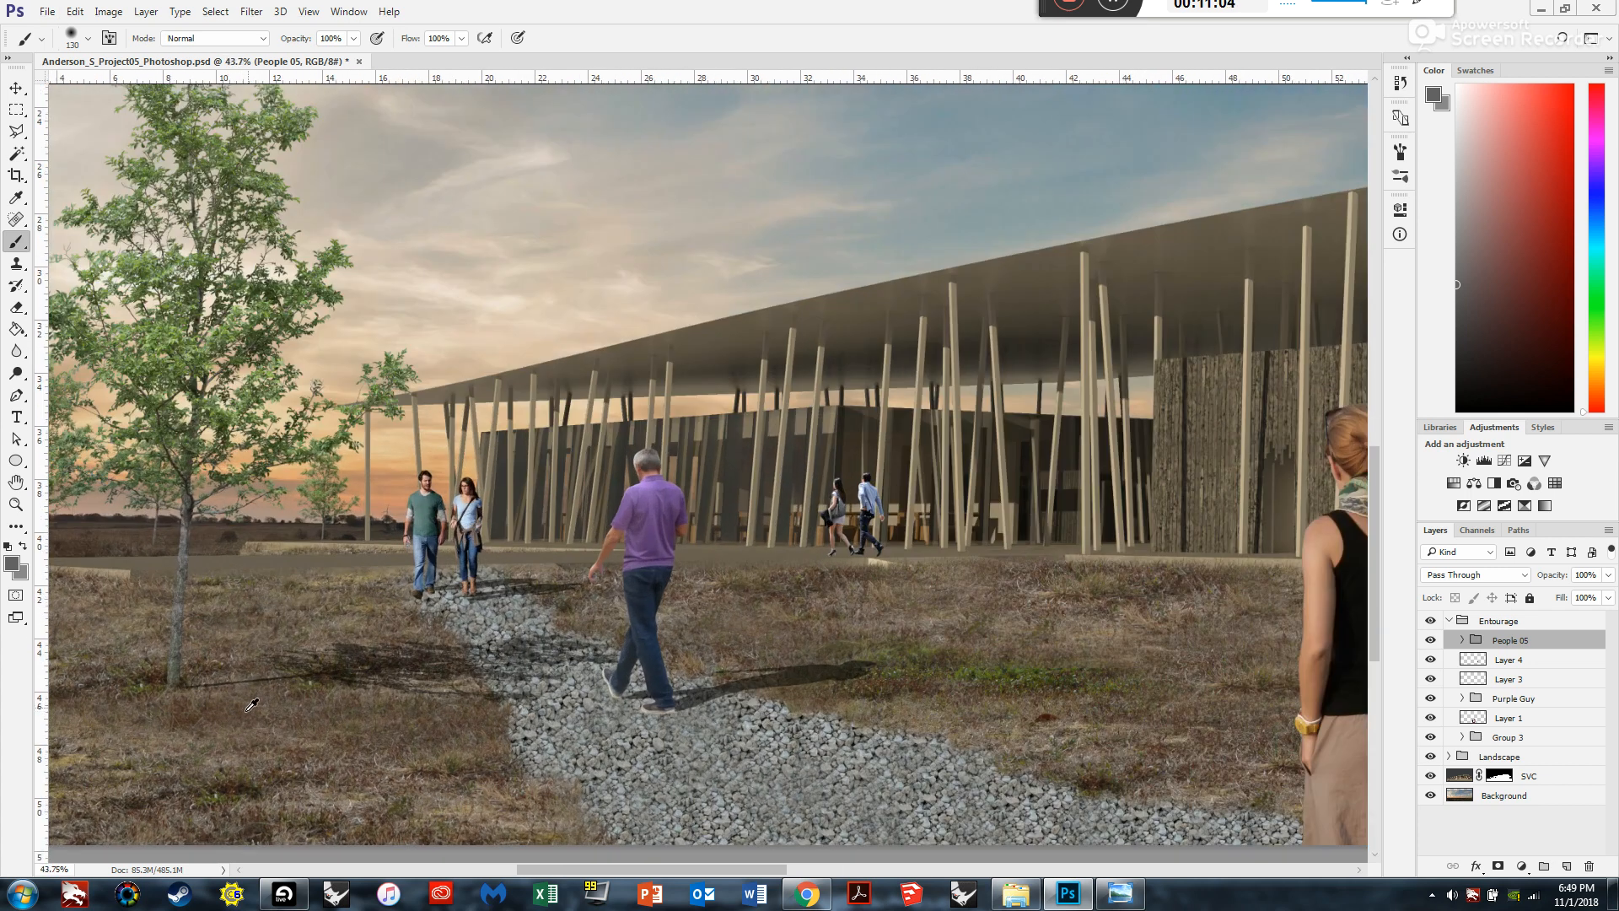
pyautogui.scroll(2, 396, 553)
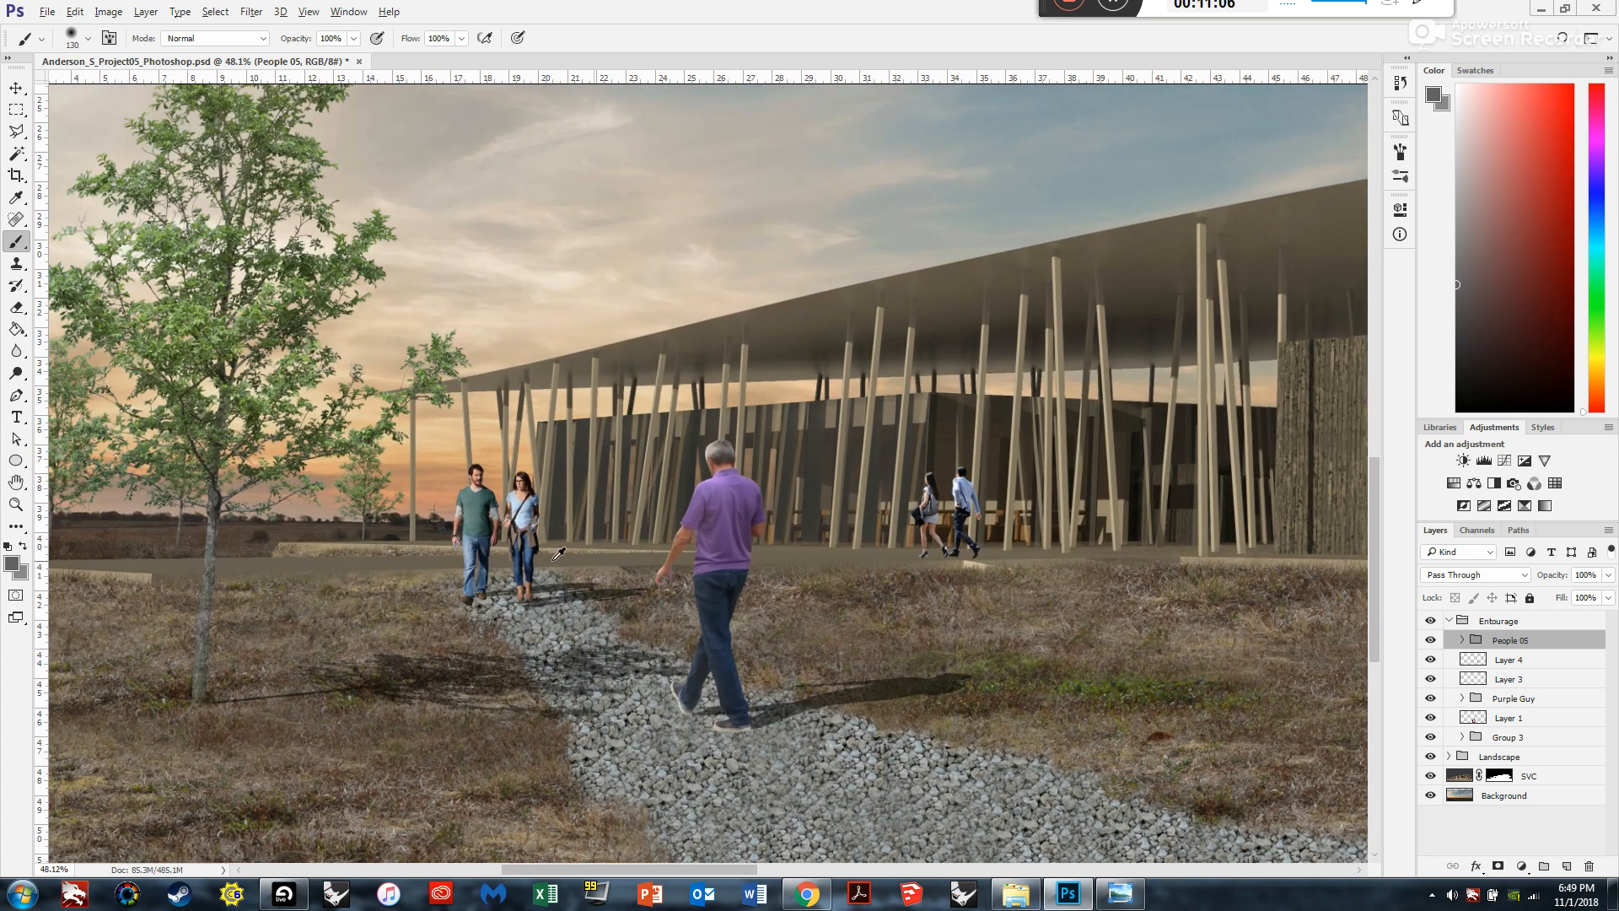
# Add a Color Balance adjustment above Levels 2 in the People 05 group and clip it to the walking couple.
pyautogui.click(1461, 640)
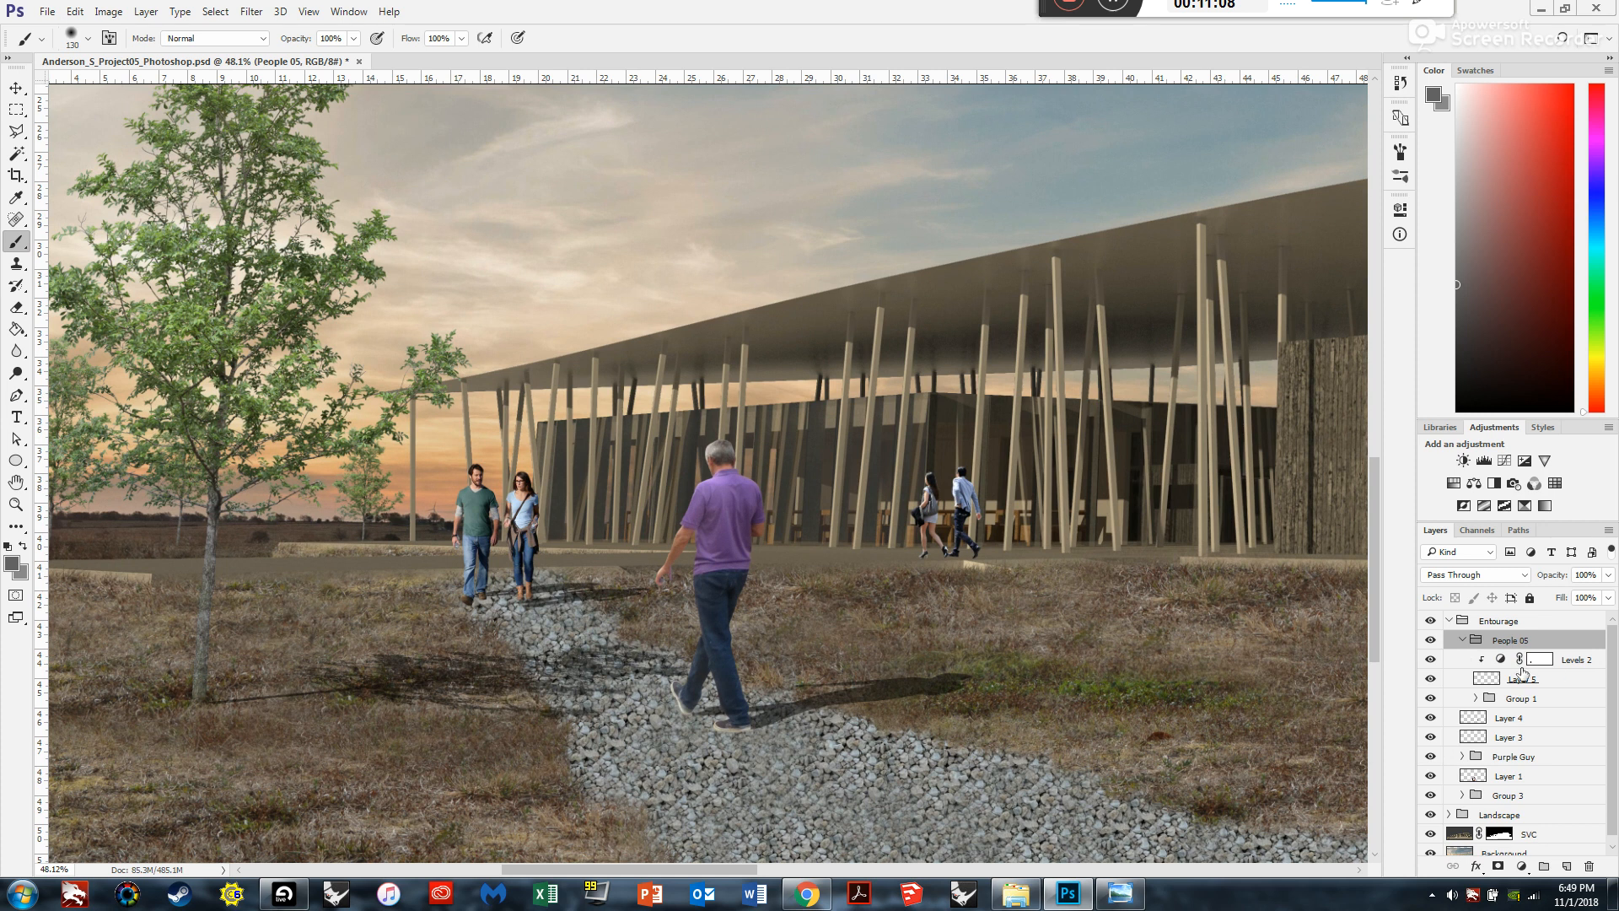
pyautogui.click(1574, 663)
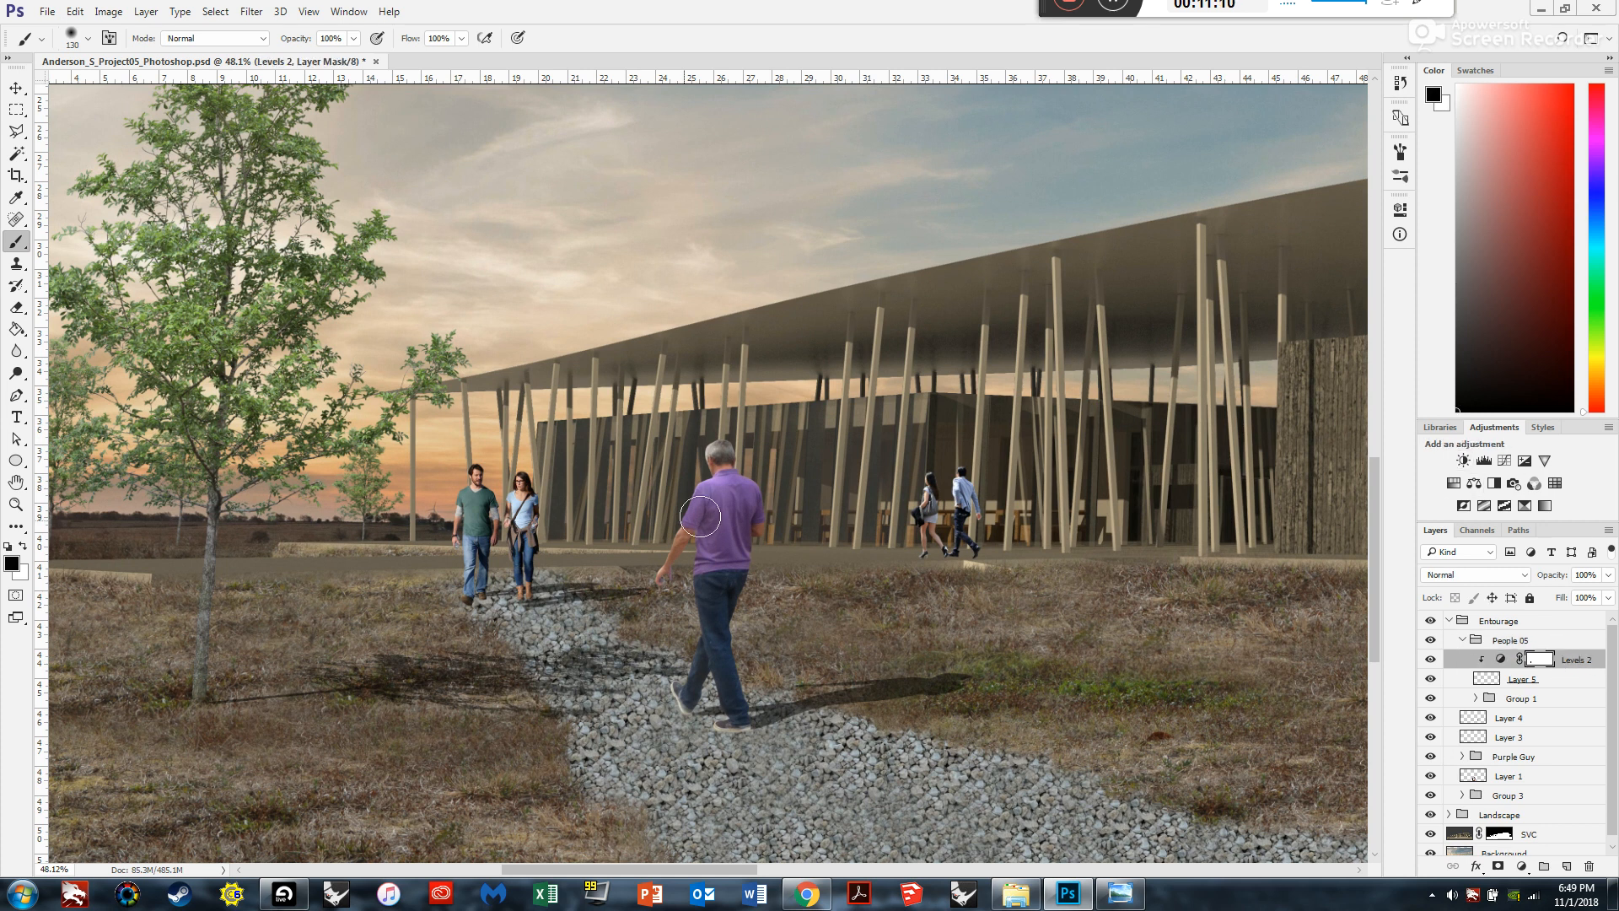
pyautogui.scroll(1, 413, 552)
pyautogui.scroll(2, 413, 552)
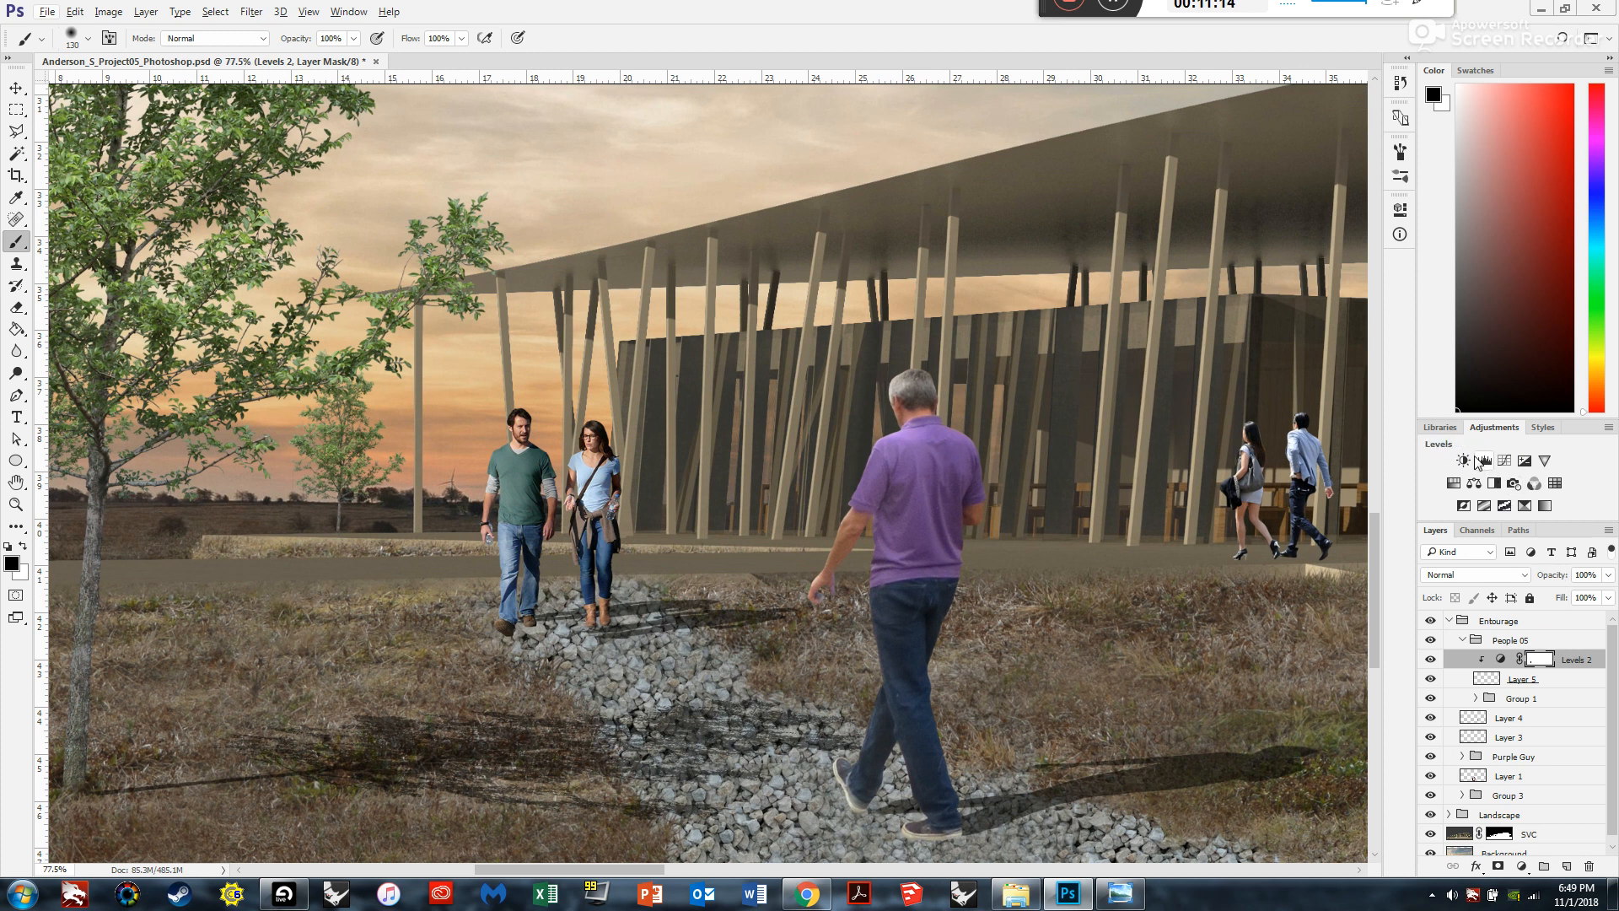
pyautogui.click(1473, 484)
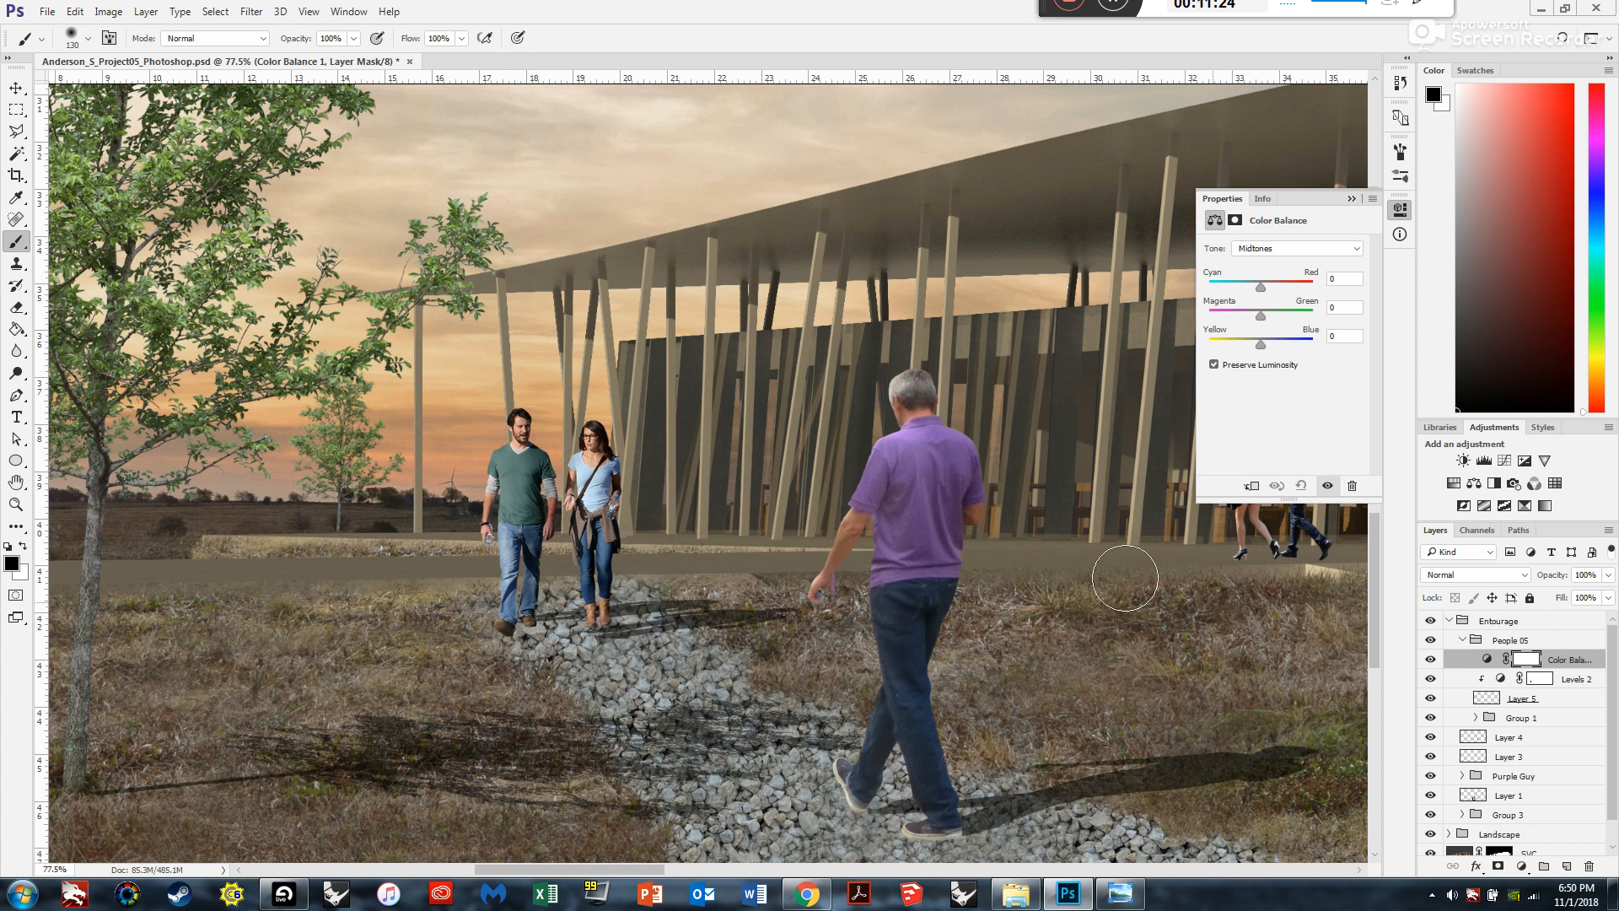
pyautogui.rightClick(1571, 661)
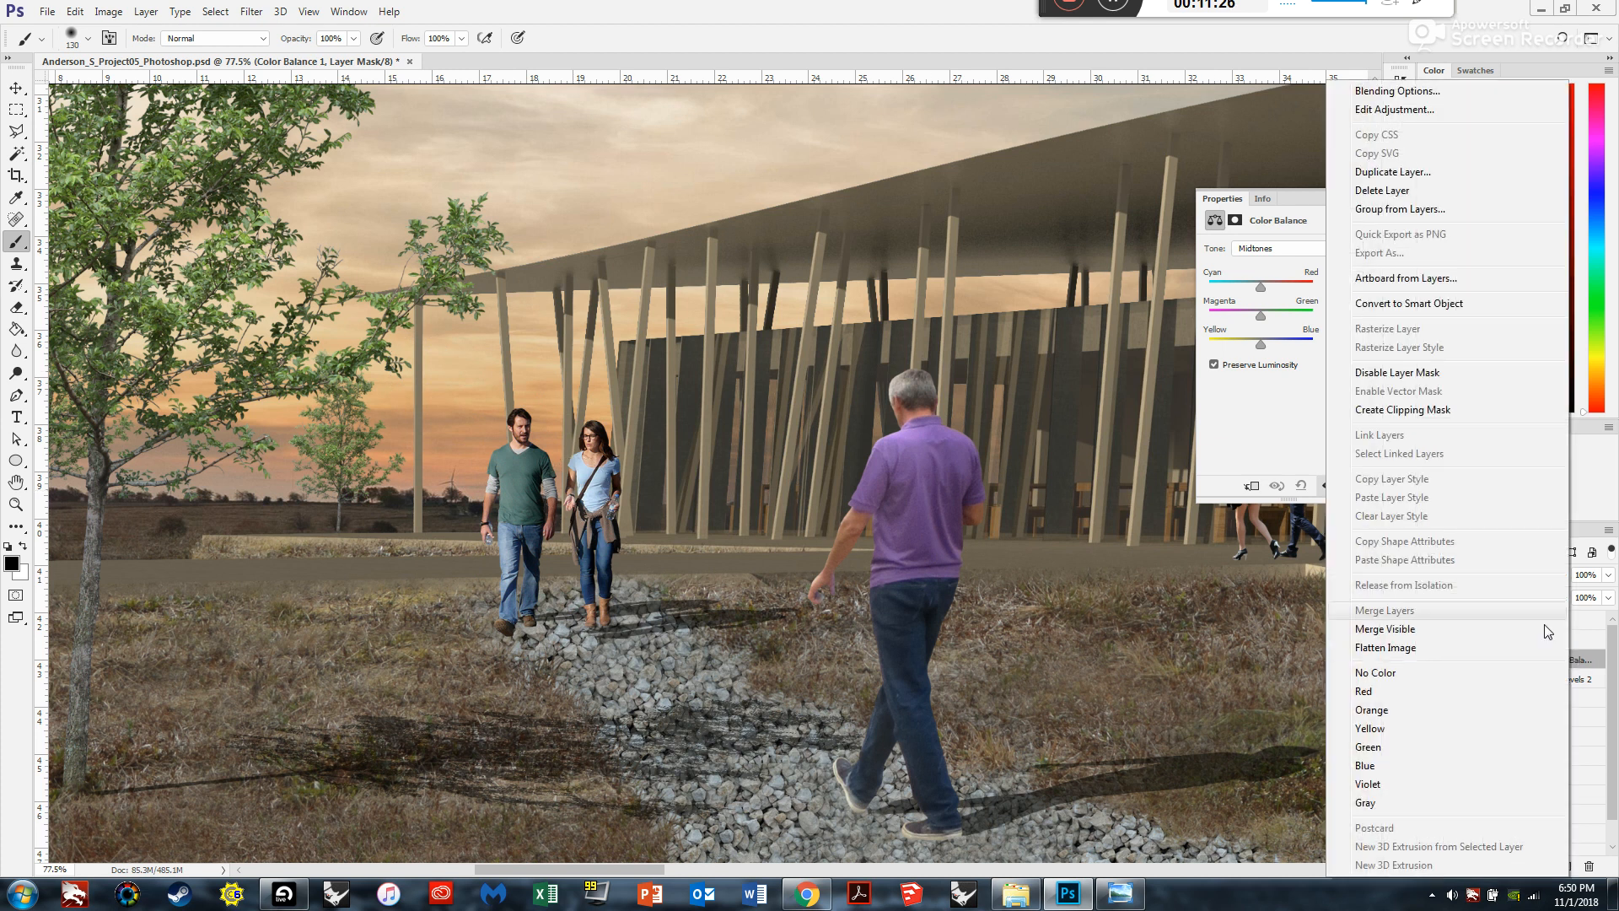
pyautogui.click(1410, 411)
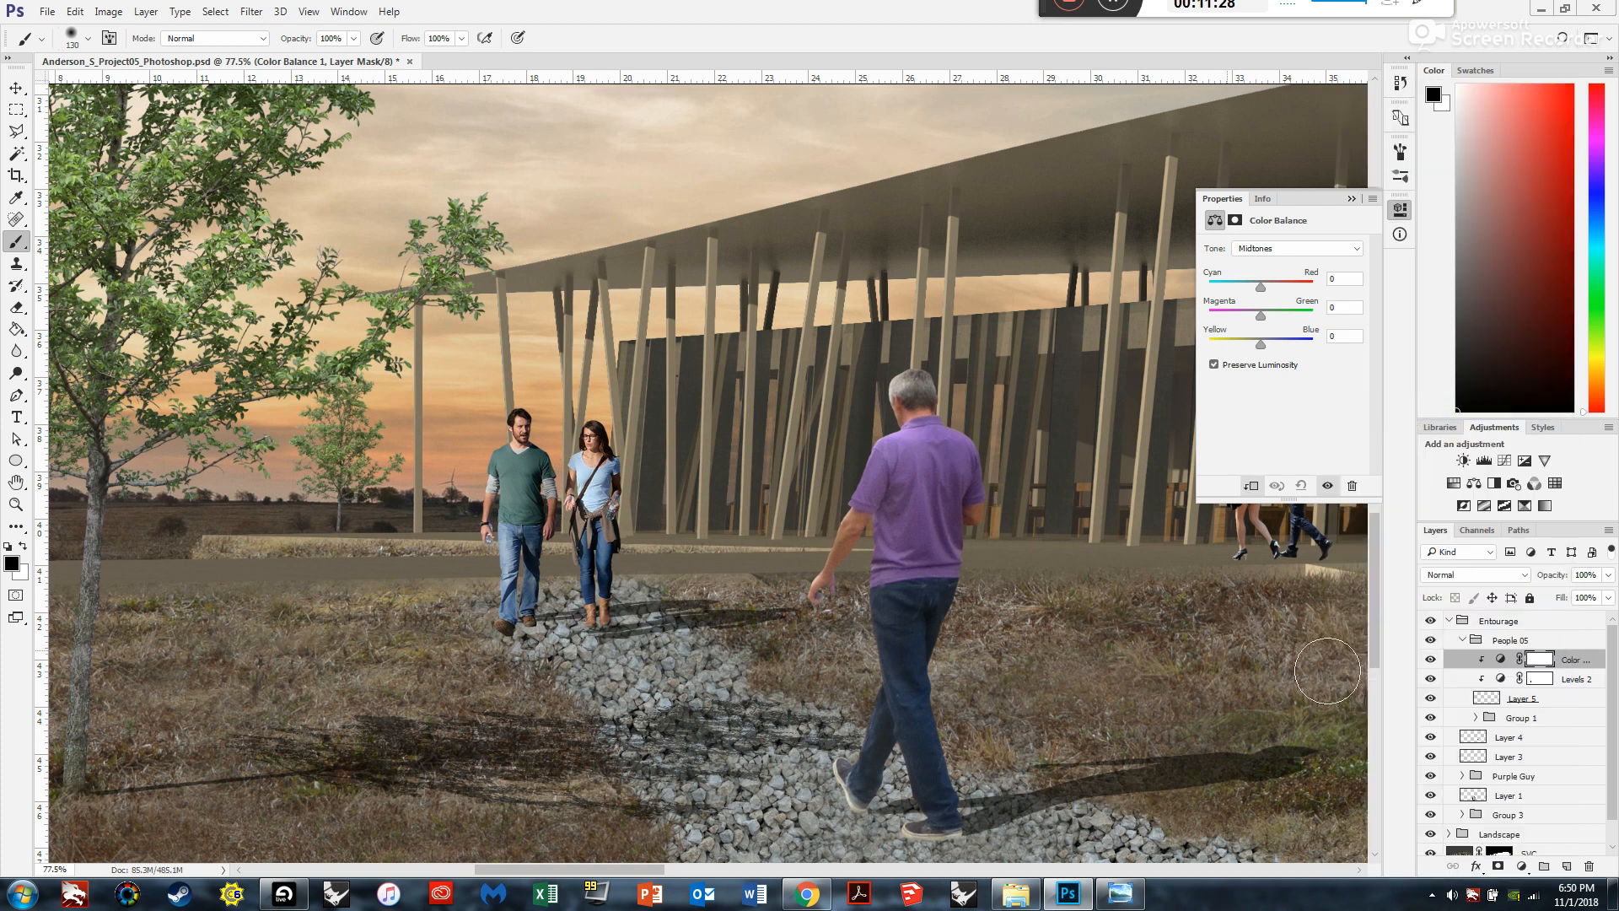
# Warm the walking couple by shifting their Color Balance midtones toward yellow and slightly toward red, and check the effect in the wider rendering.
pyautogui.scroll(5, 540, 506)
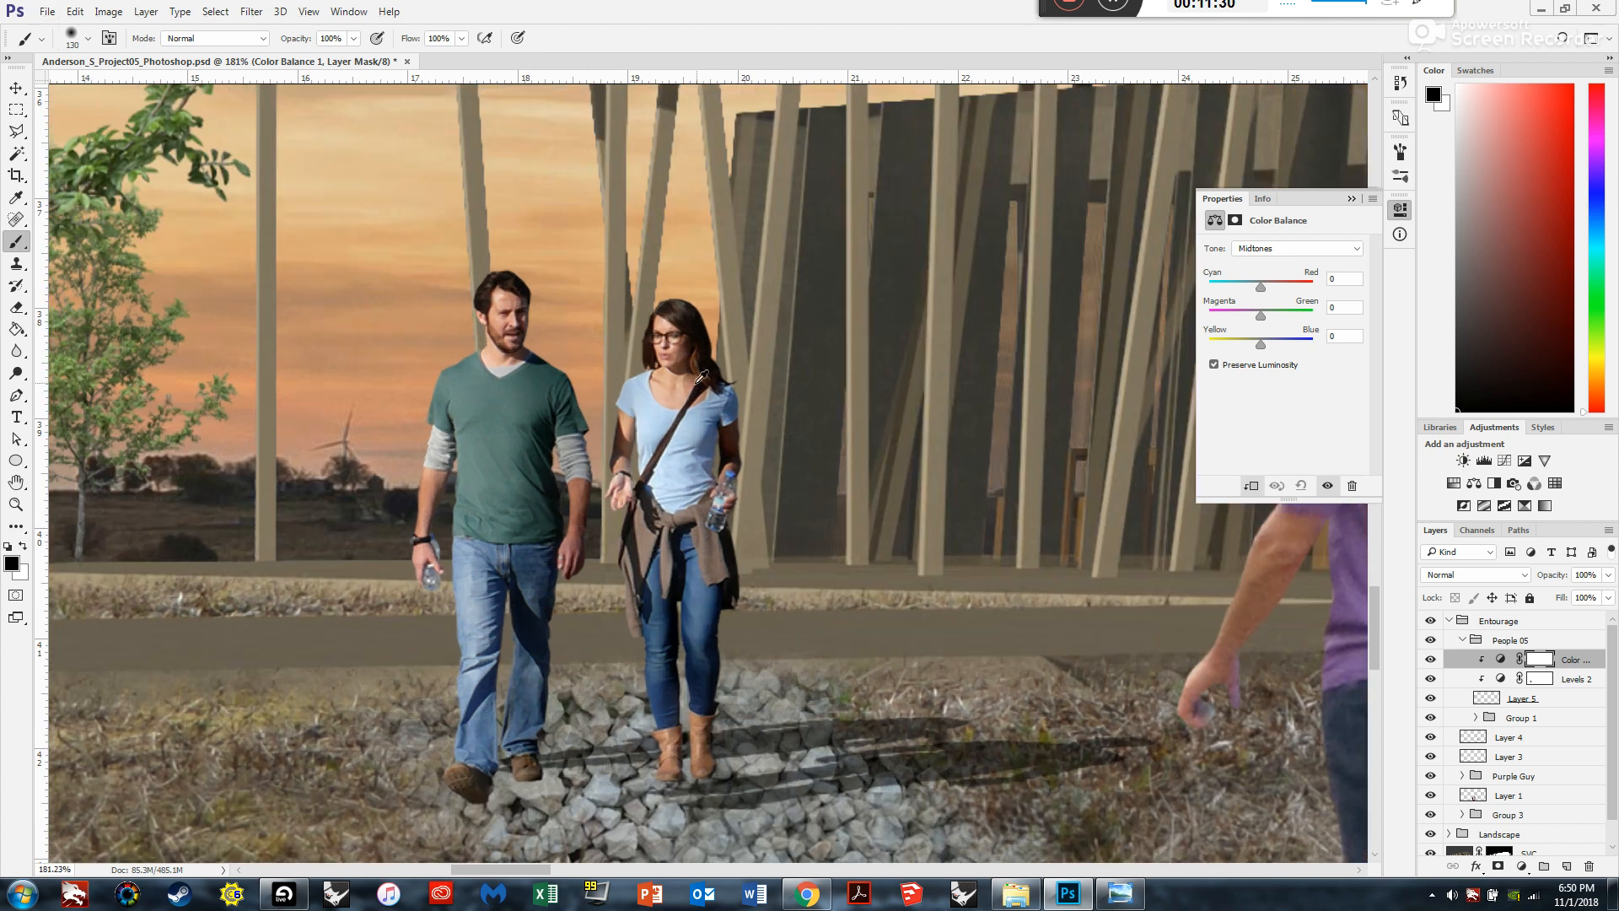
pyautogui.scroll(-1, 843, 368)
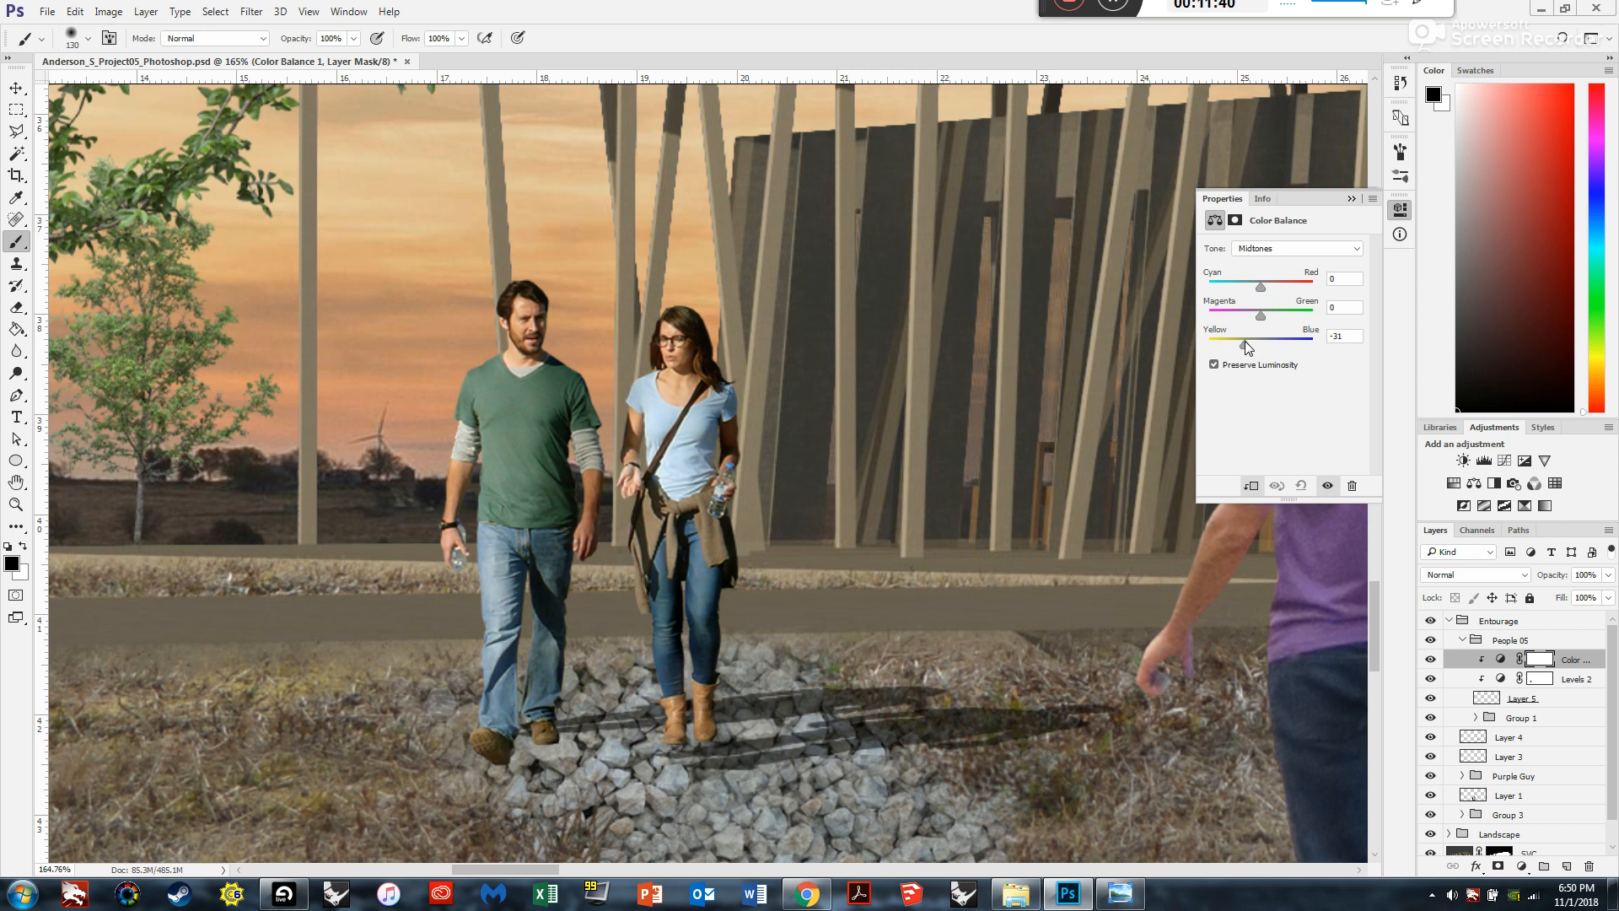
pyautogui.moveTo(1245, 342)
pyautogui.mouseDown()
pyautogui.moveTo(1192, 334)
pyautogui.moveTo(1351, 333)
pyautogui.moveTo(1254, 355)
pyautogui.moveTo(1207, 341)
pyautogui.moveTo(1251, 345)
pyautogui.mouseUp()
pyautogui.moveTo(1274, 288); pyautogui.dragTo(1271, 290)
pyautogui.click(1350, 198)
pyautogui.scroll(-3, 807, 430)
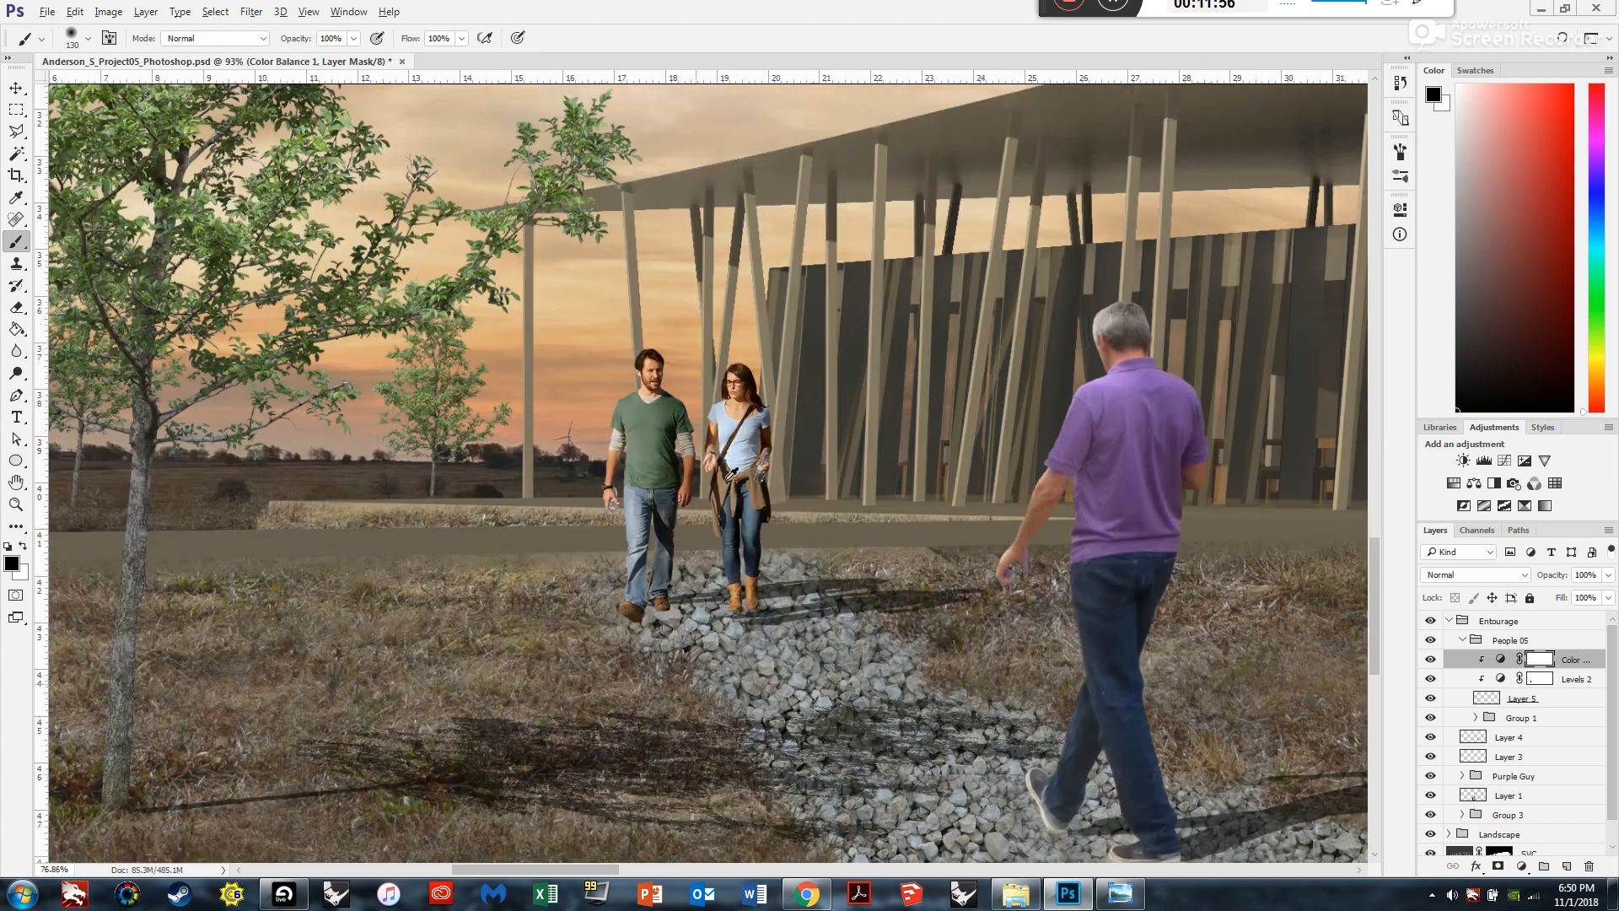
pyautogui.scroll(-3, 806, 430)
pyautogui.scroll(1, 644, 462)
pyautogui.scroll(-3, 644, 462)
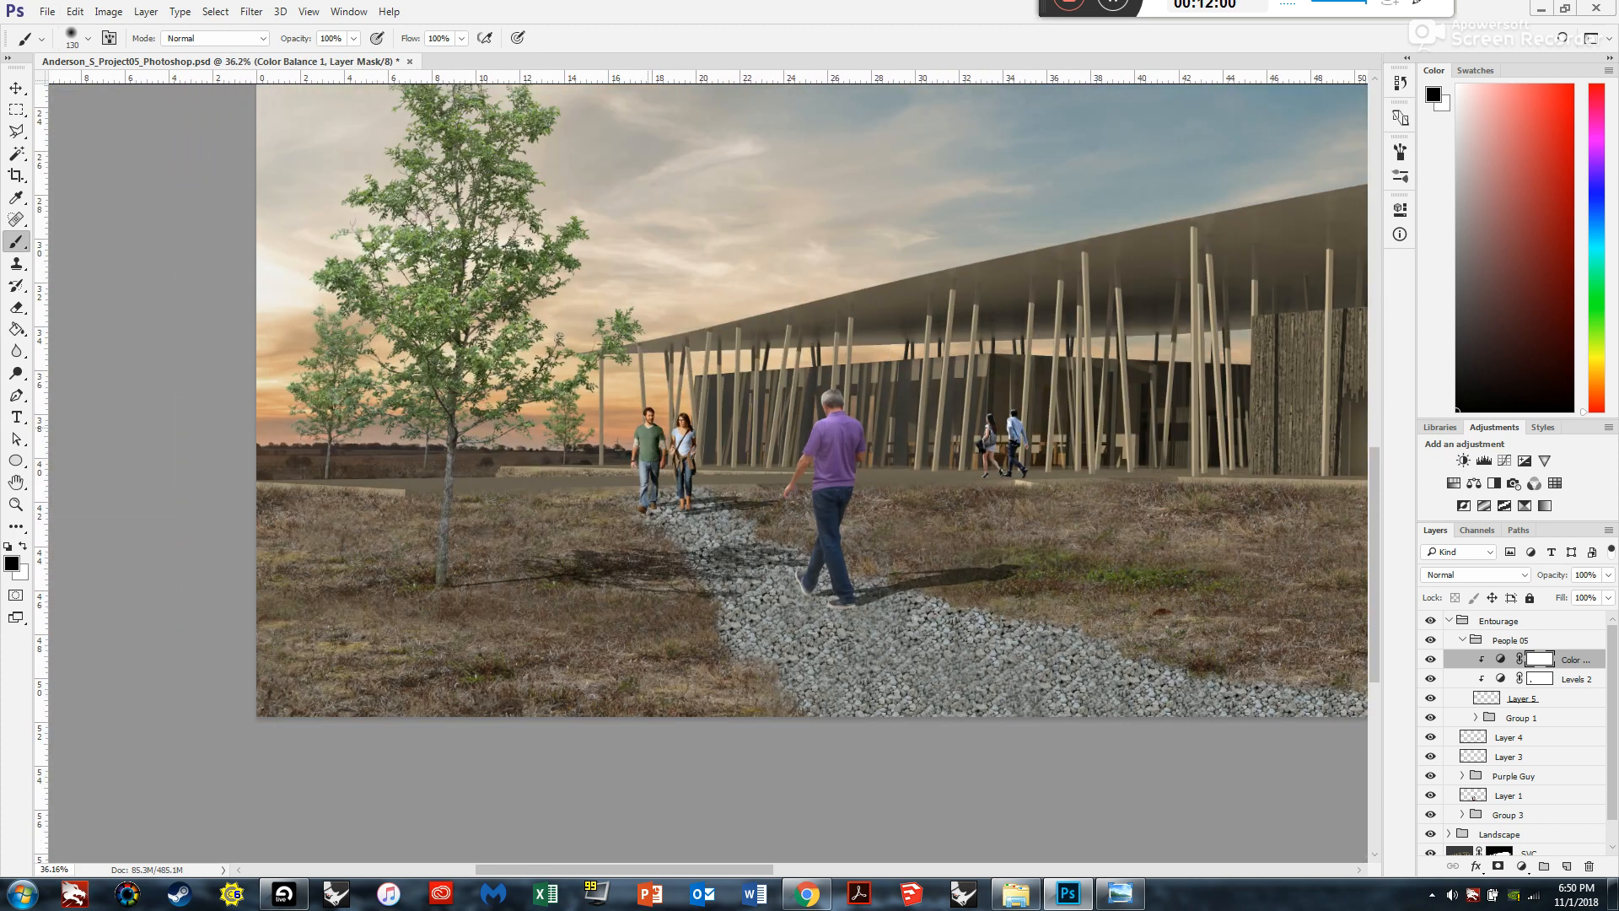
pyautogui.scroll(1, 843, 452)
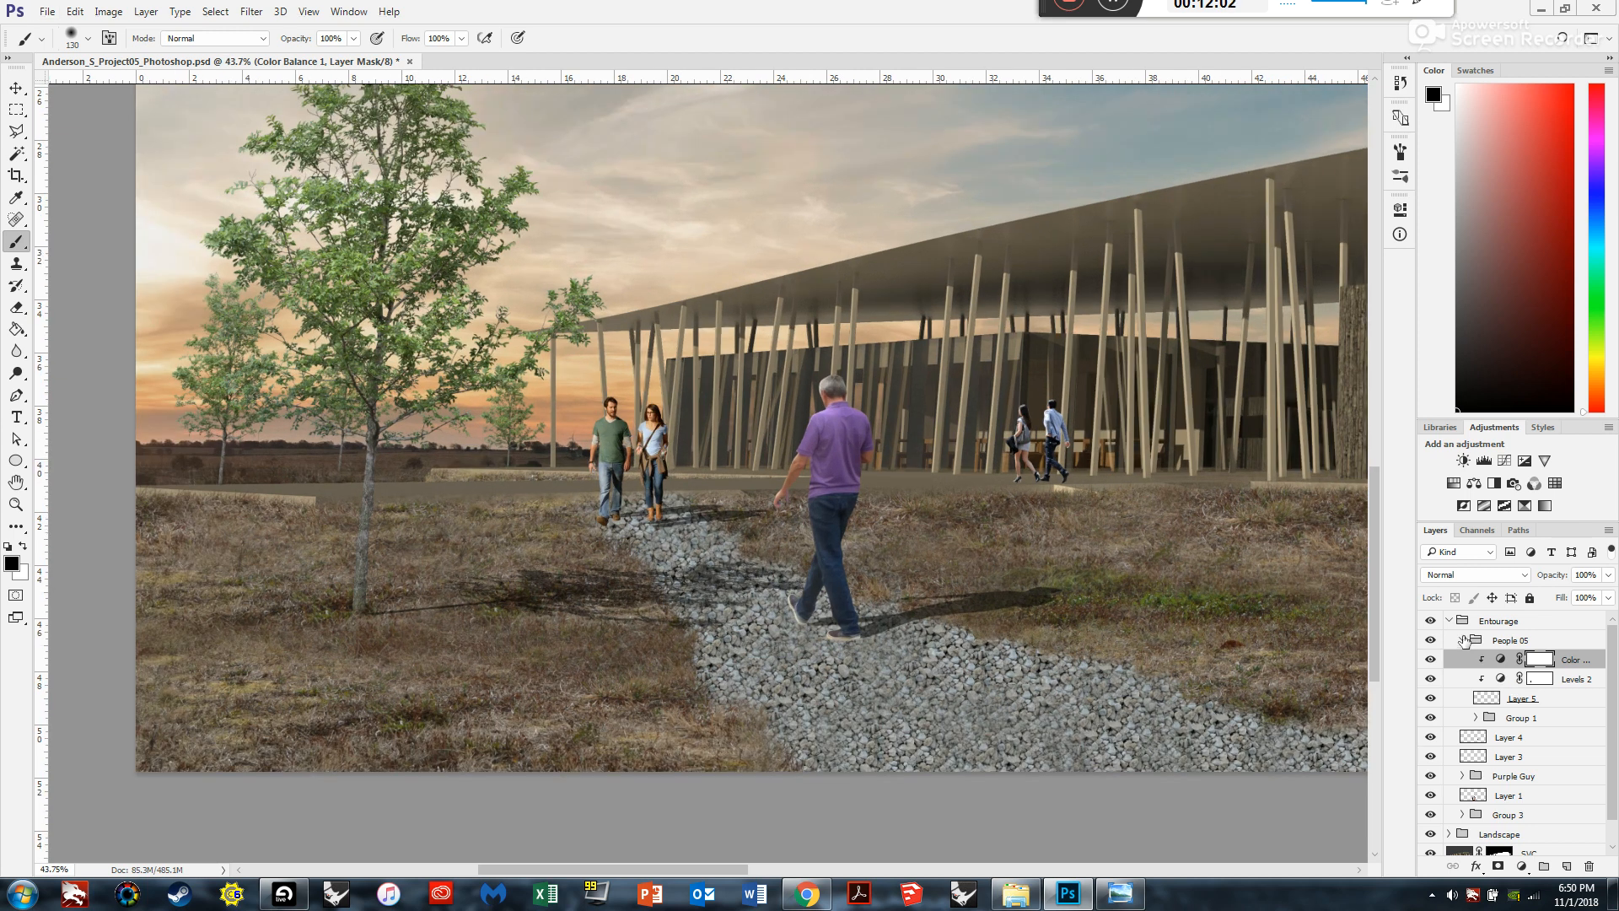
# Add a Color Balance adjustment above Levels 1 in the Purple Guy group, nudged toward yellow, and clip it to the man.
pyautogui.click(1465, 641)
pyautogui.click(1462, 699)
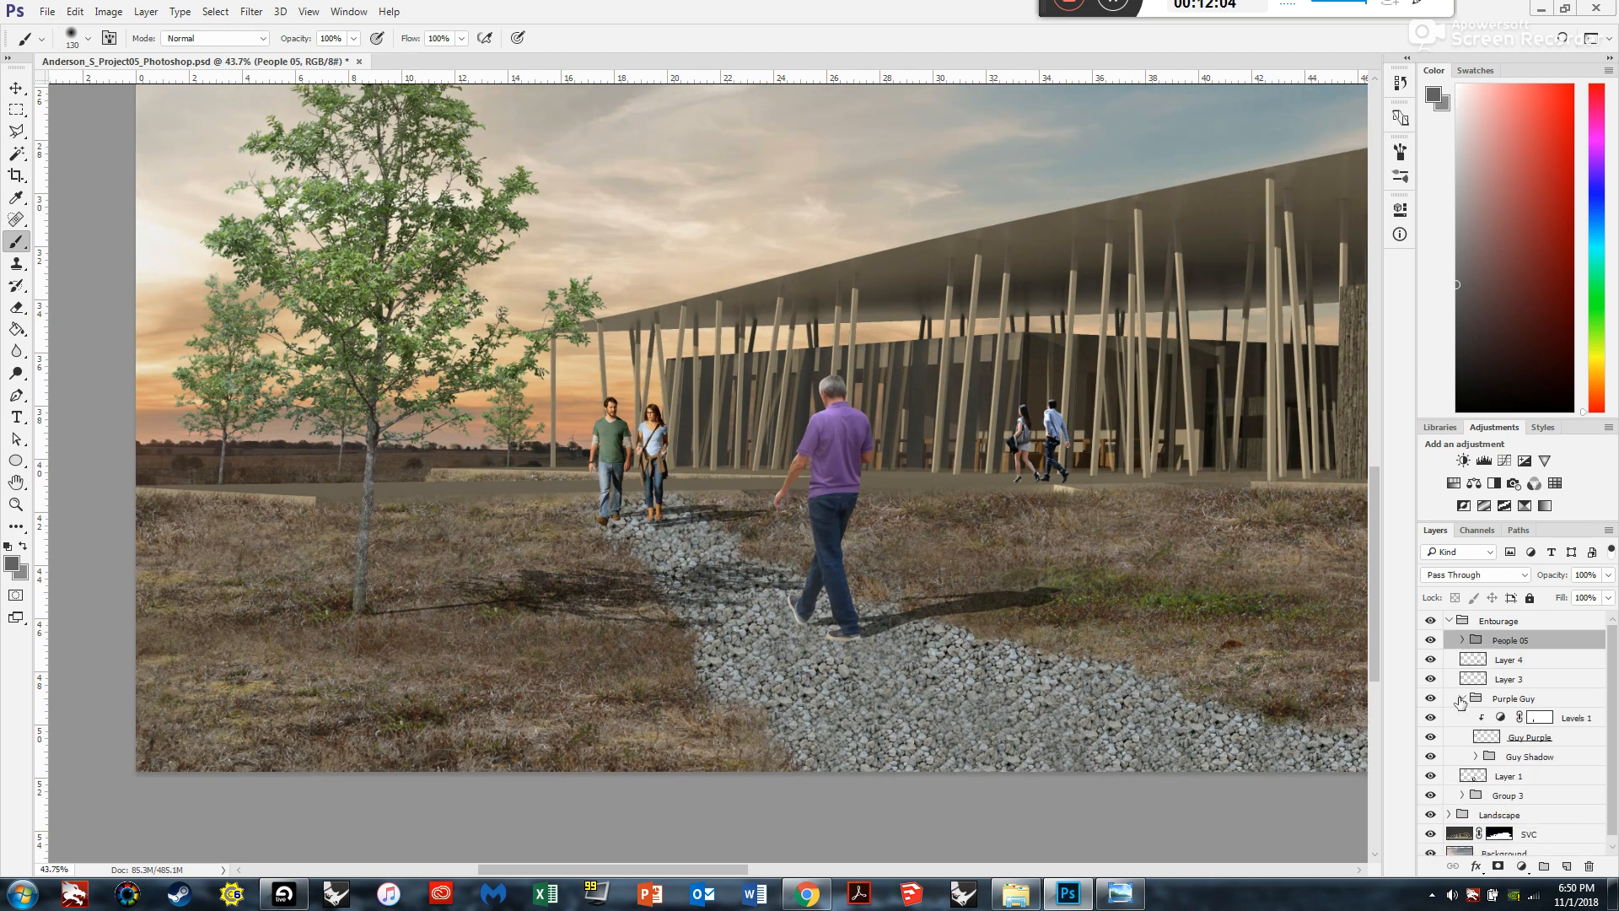
pyautogui.click(1553, 719)
pyautogui.click(1474, 483)
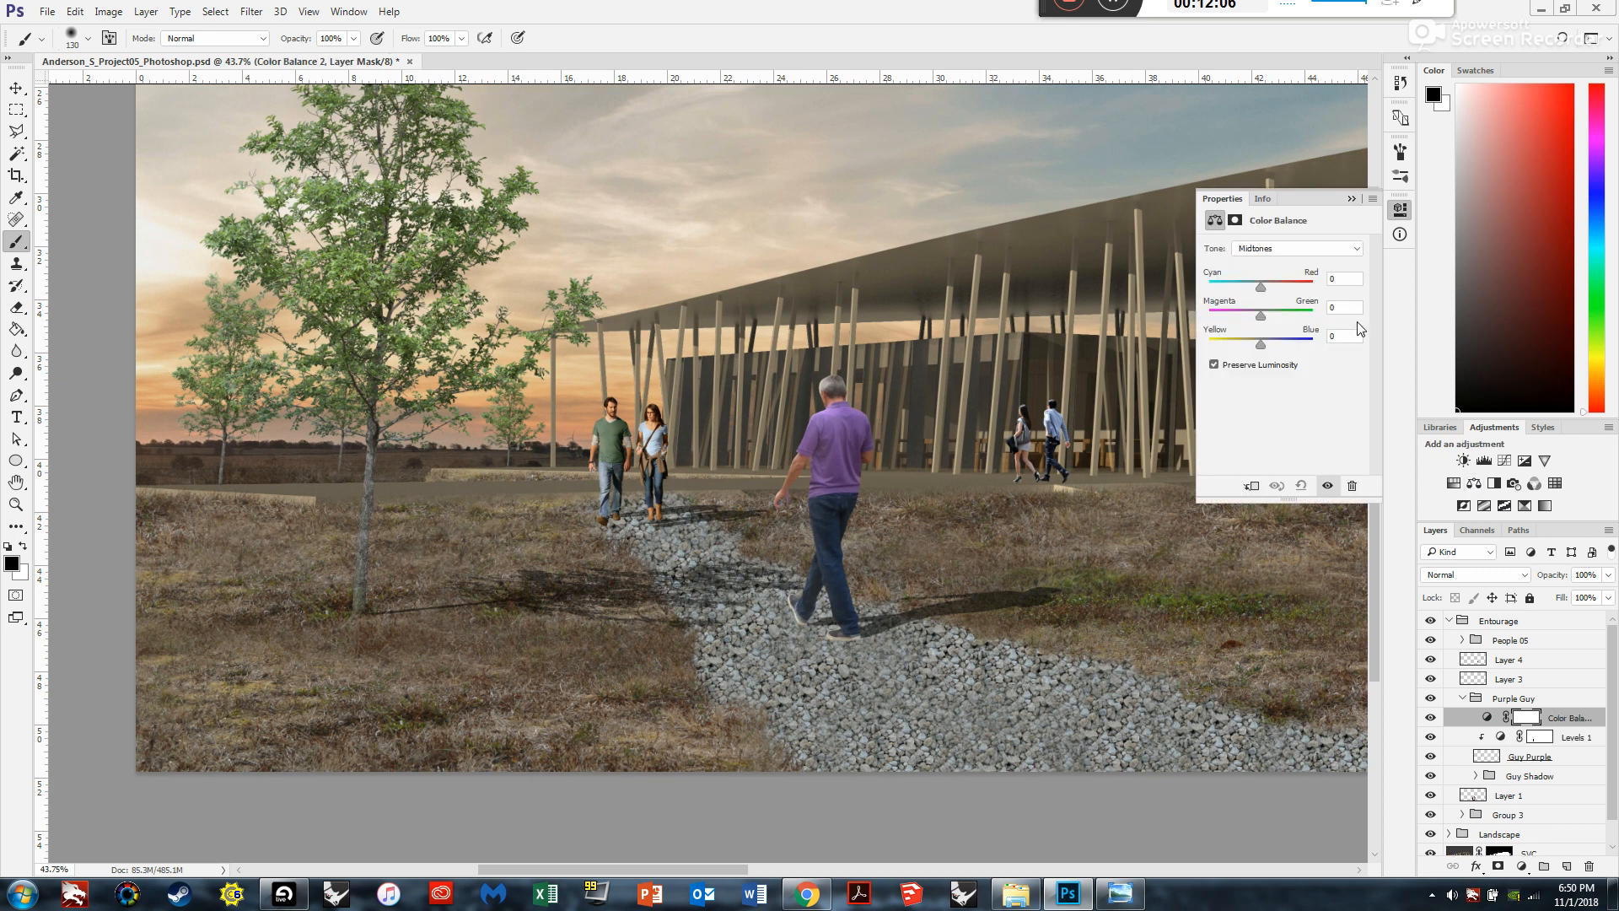
pyautogui.scroll(4, 984, 434)
pyautogui.moveTo(1252, 347); pyautogui.dragTo(1251, 348)
pyautogui.rightClick(1571, 719)
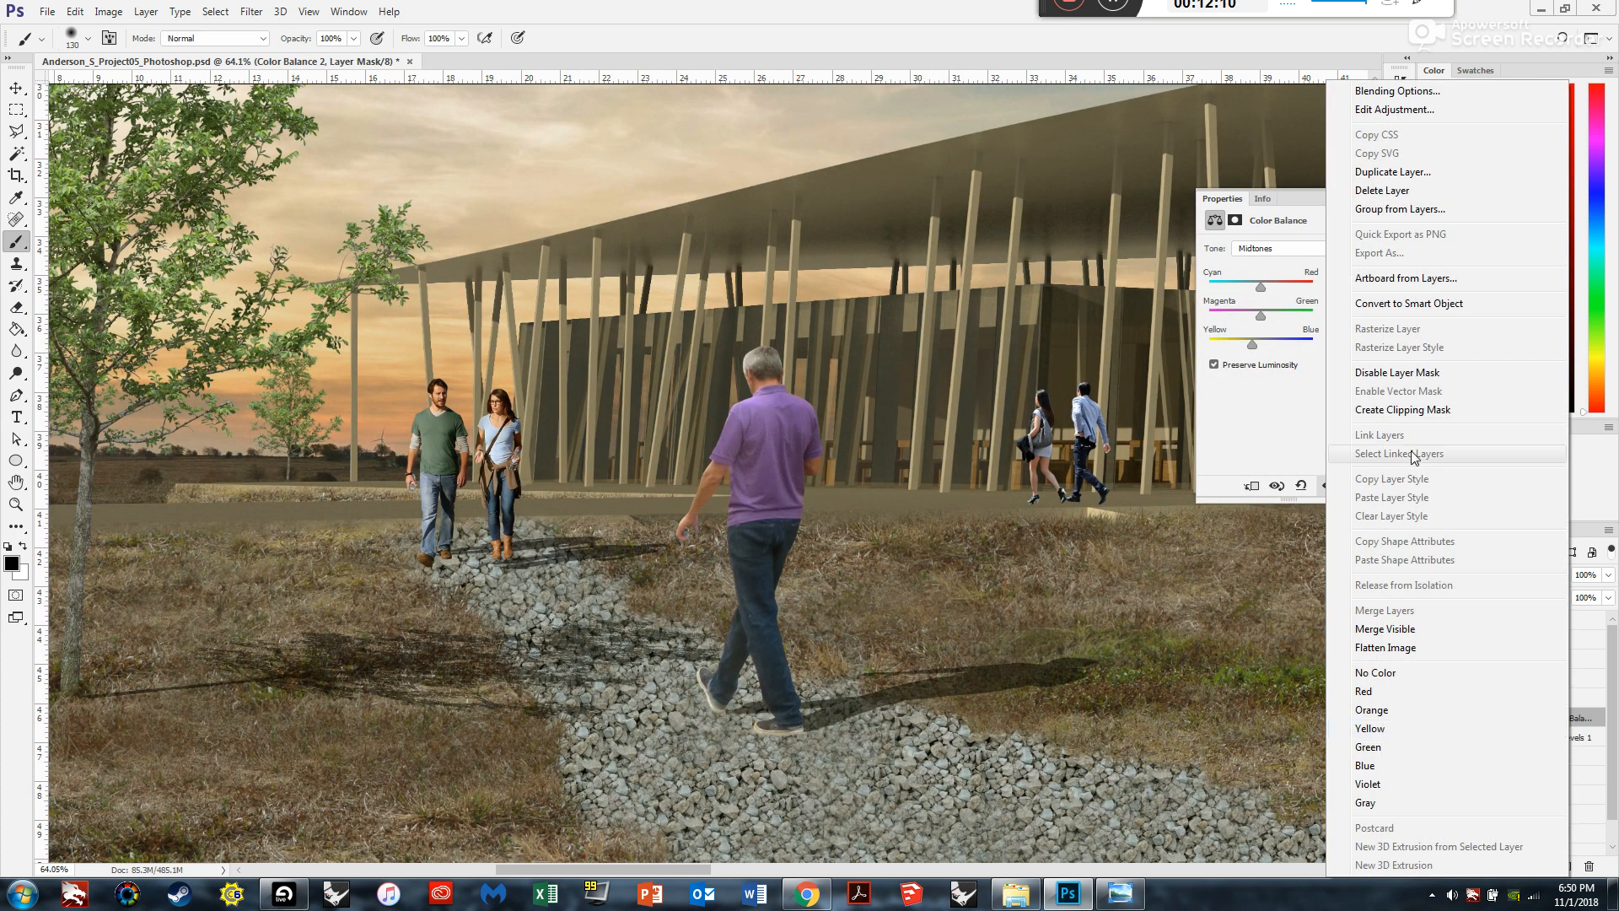
pyautogui.click(1415, 412)
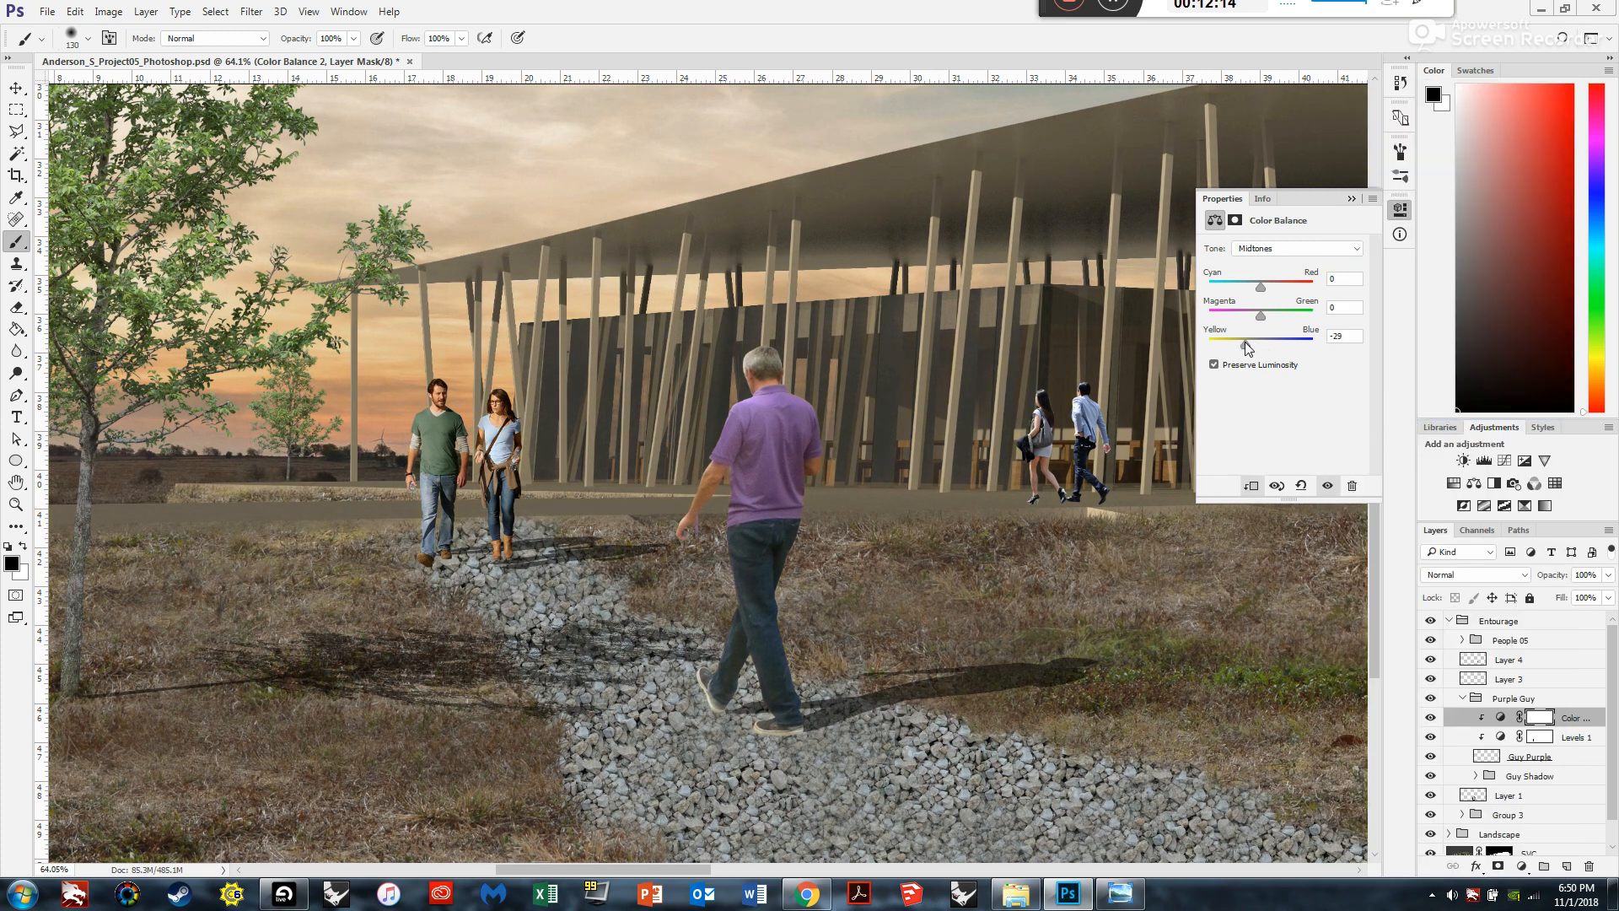
# Fine-tune the man in purple's Color Balance midtones slightly toward red and yellow.
pyautogui.moveTo(1261, 287); pyautogui.dragTo(1263, 287)
pyautogui.moveTo(1269, 287); pyautogui.dragTo(1267, 287)
pyautogui.moveTo(1254, 344); pyautogui.dragTo(1257, 346)
pyautogui.click(1352, 199)
# Examine how the color-balanced couple and the man in purple blend into the whole rendering.
pyautogui.scroll(-3, 901, 548)
pyautogui.scroll(-3, 371, 562)
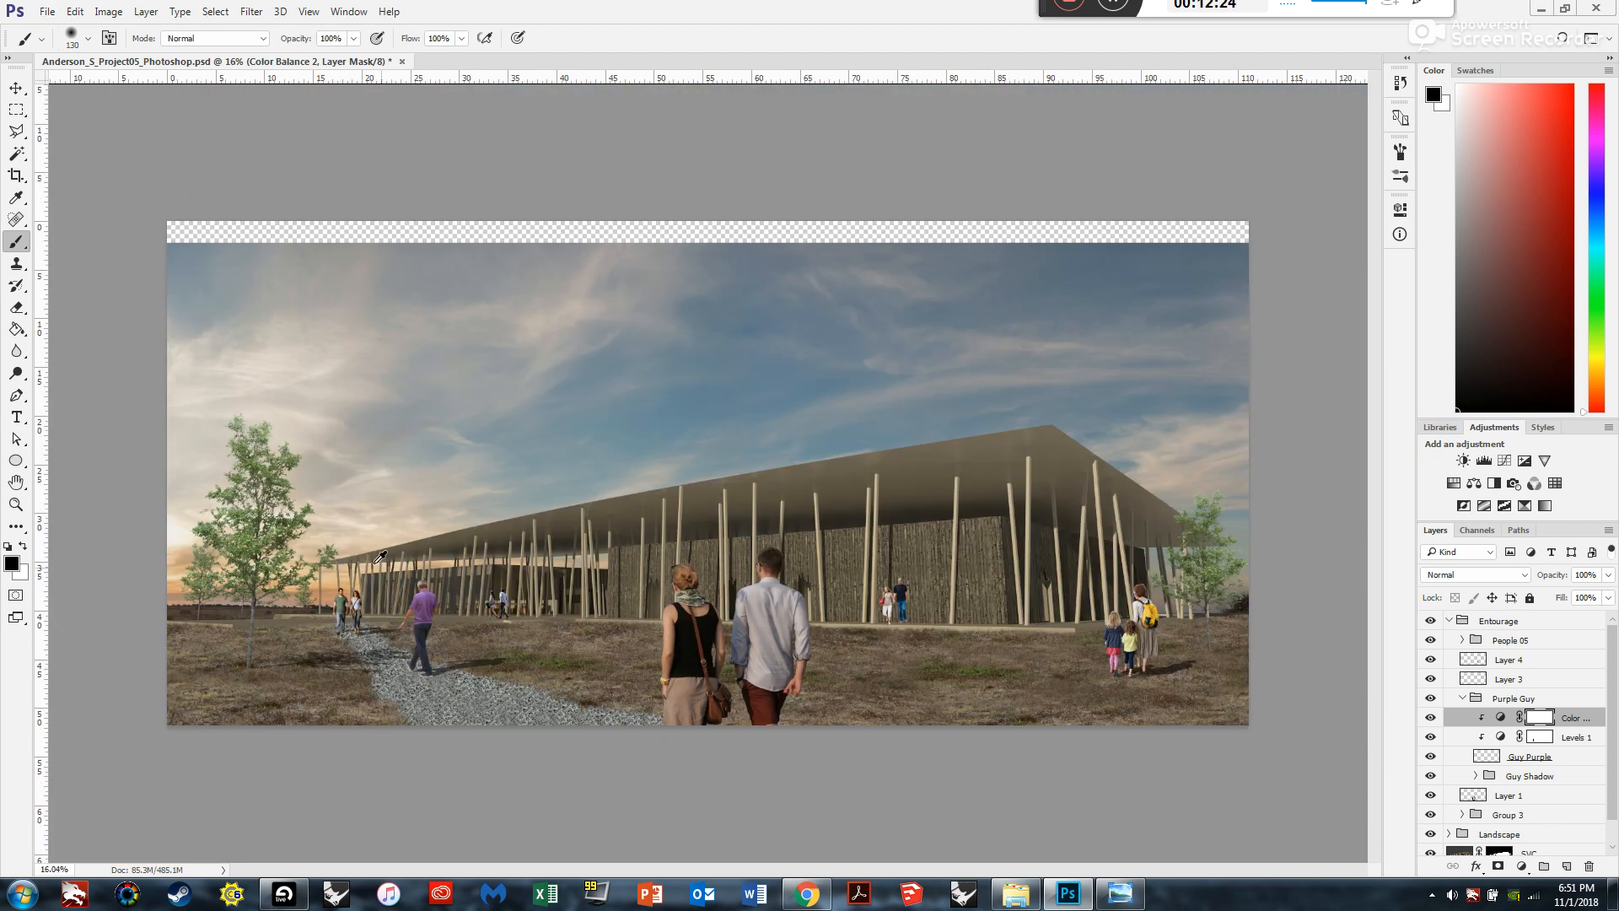
pyautogui.scroll(5, 272, 685)
pyautogui.scroll(-2, 785, 681)
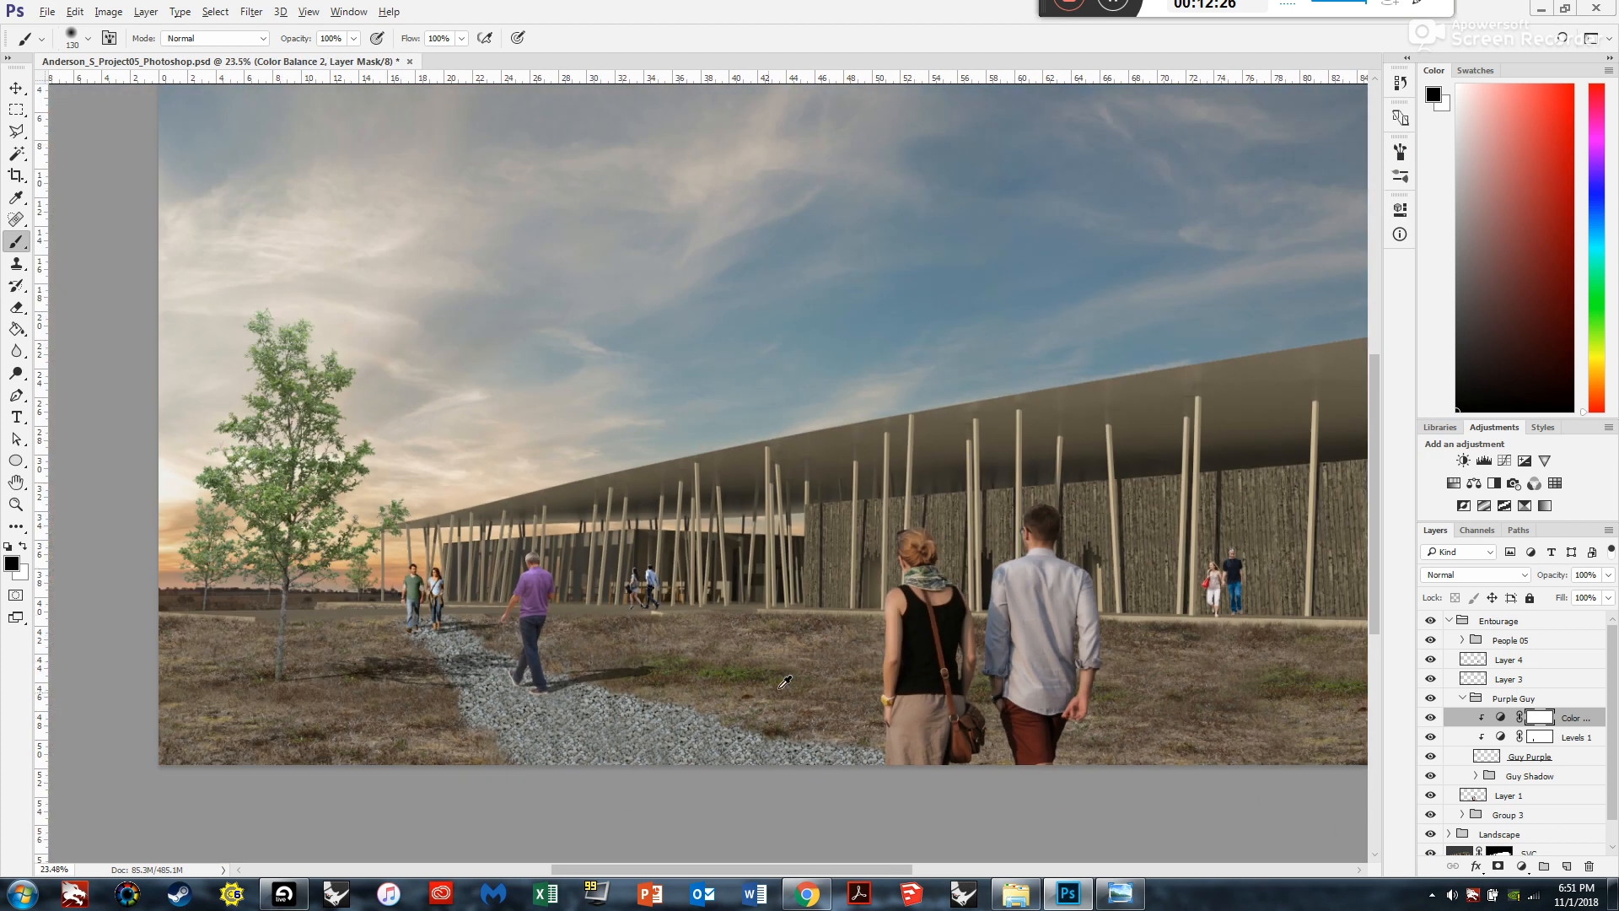
pyautogui.scroll(1, 351, 693)
pyautogui.scroll(1, 382, 630)
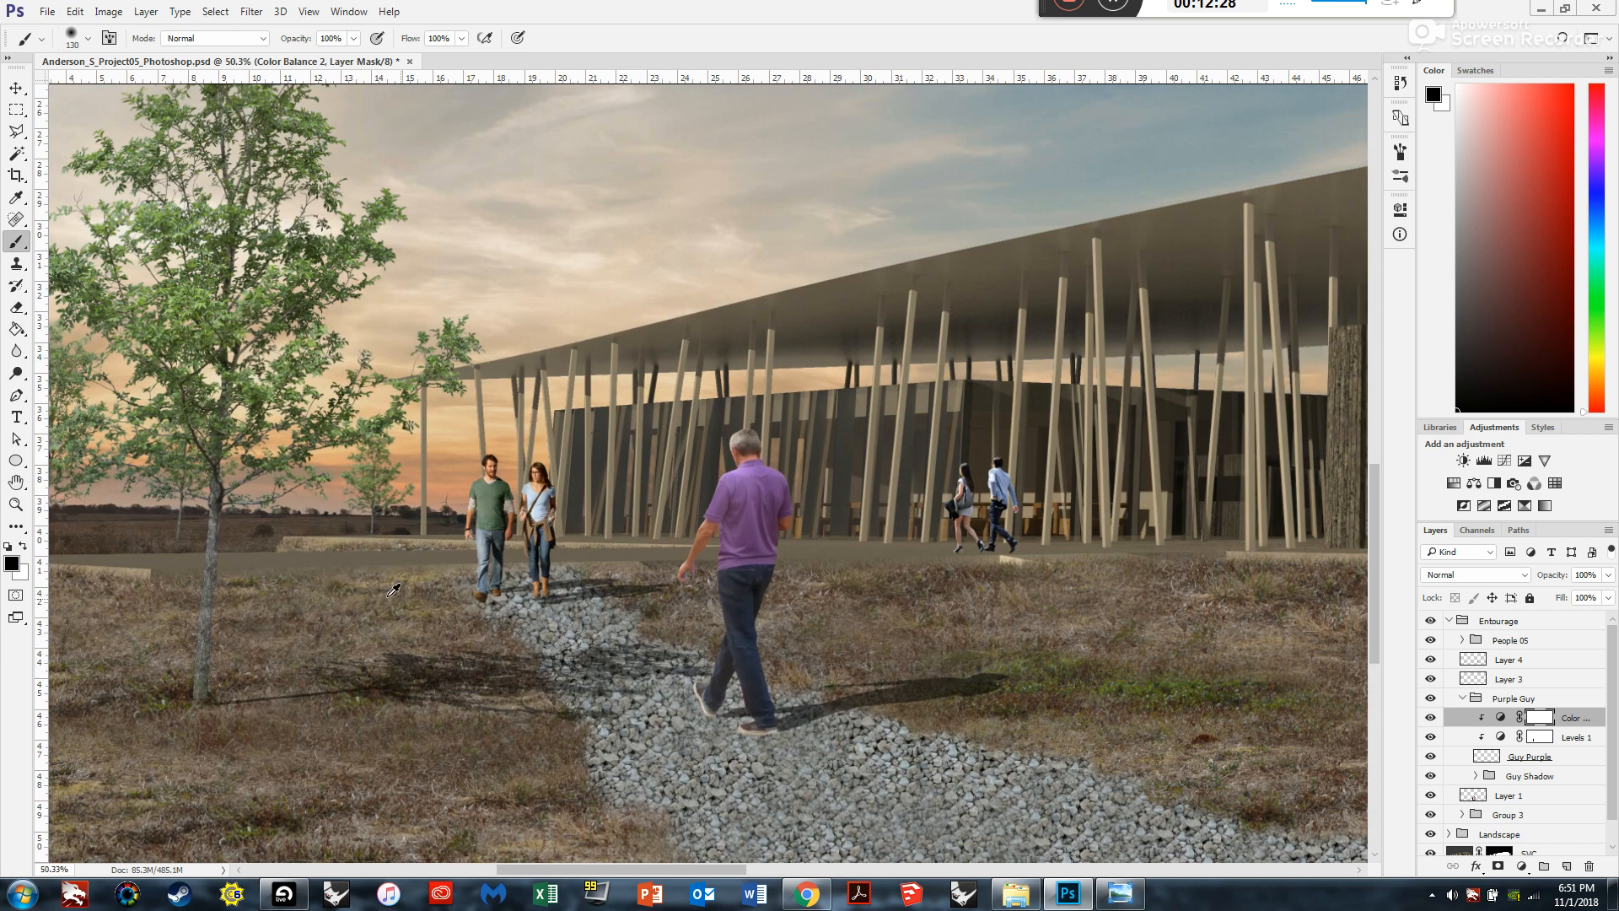
pyautogui.scroll(2, 579, 582)
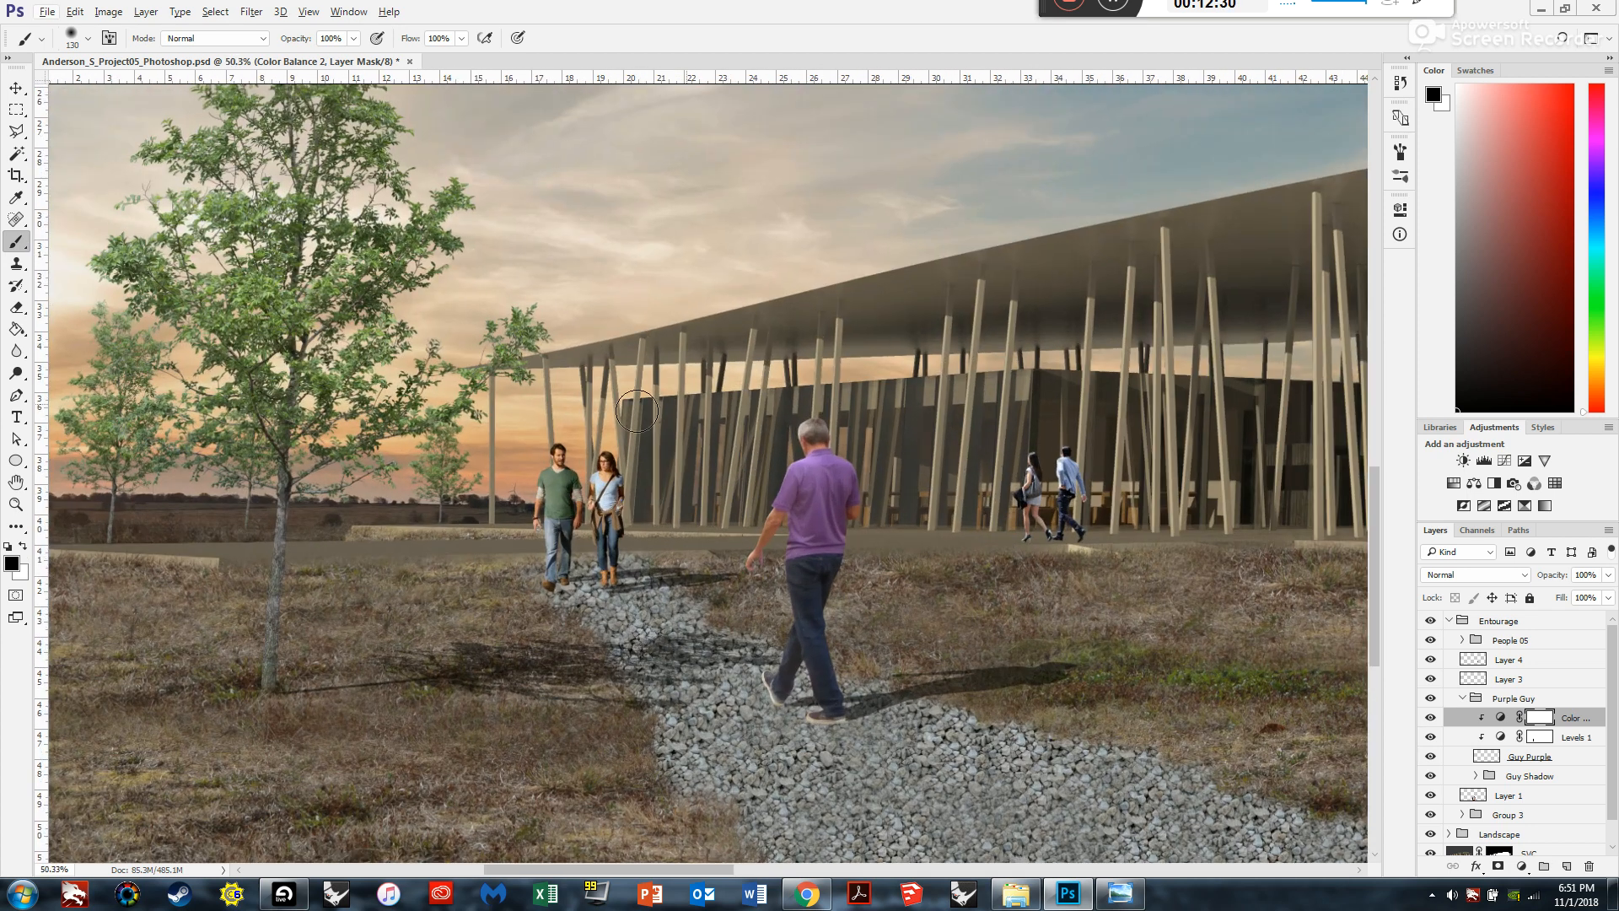
# Collapse the Purple Guy group and set the opacity of both the Purple Guy and People 05 groups to 80%.
pyautogui.click(1542, 693)
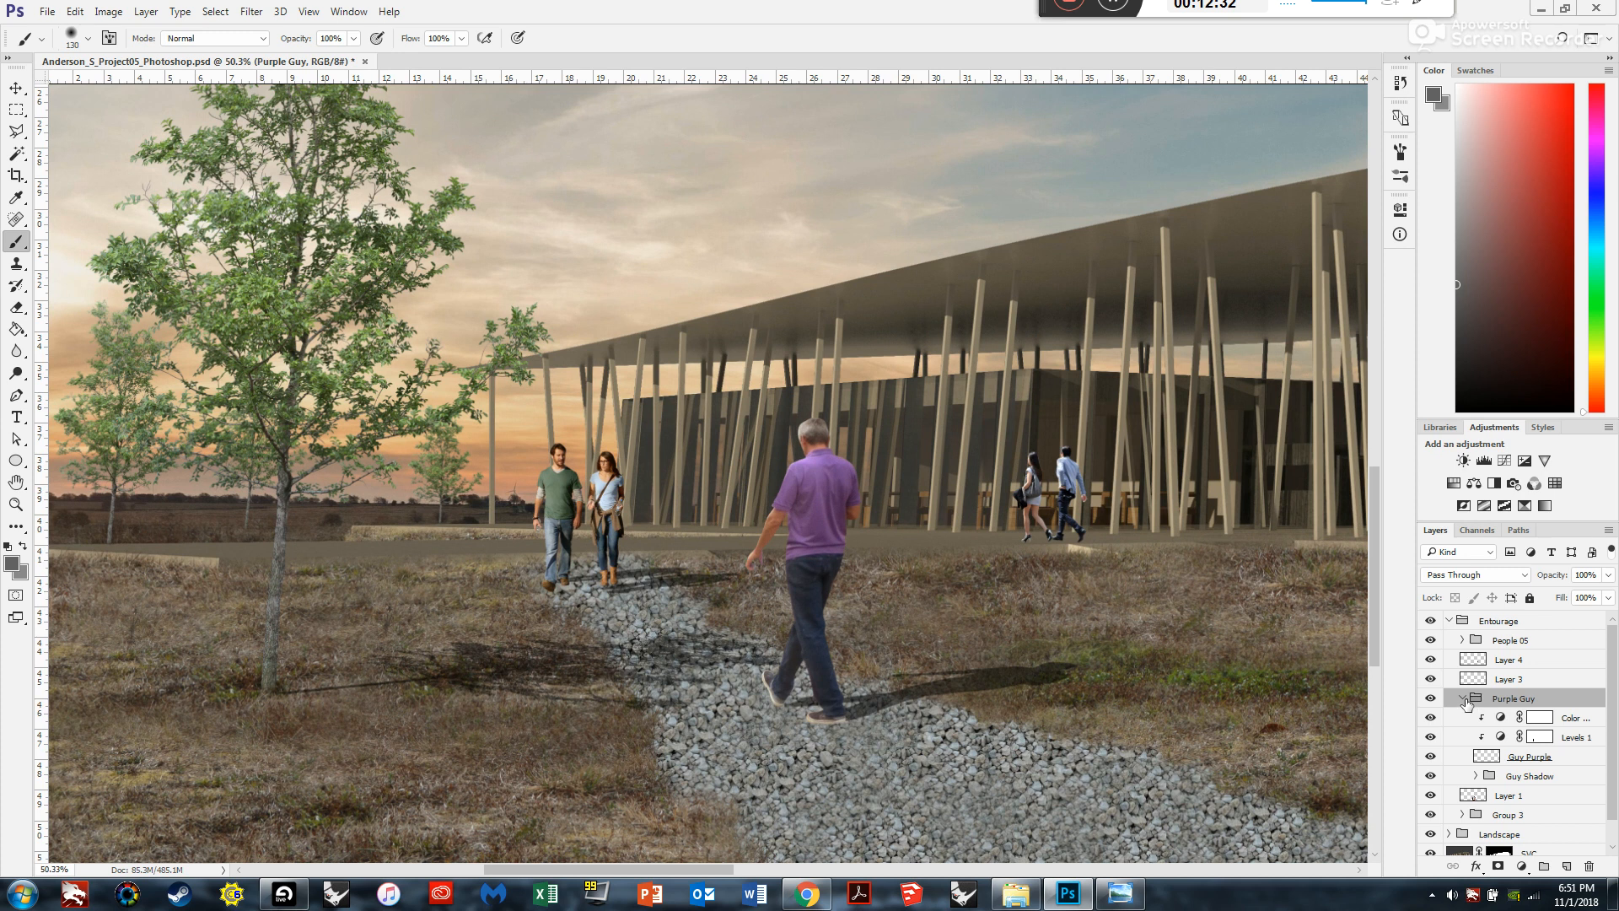
pyautogui.click(1463, 698)
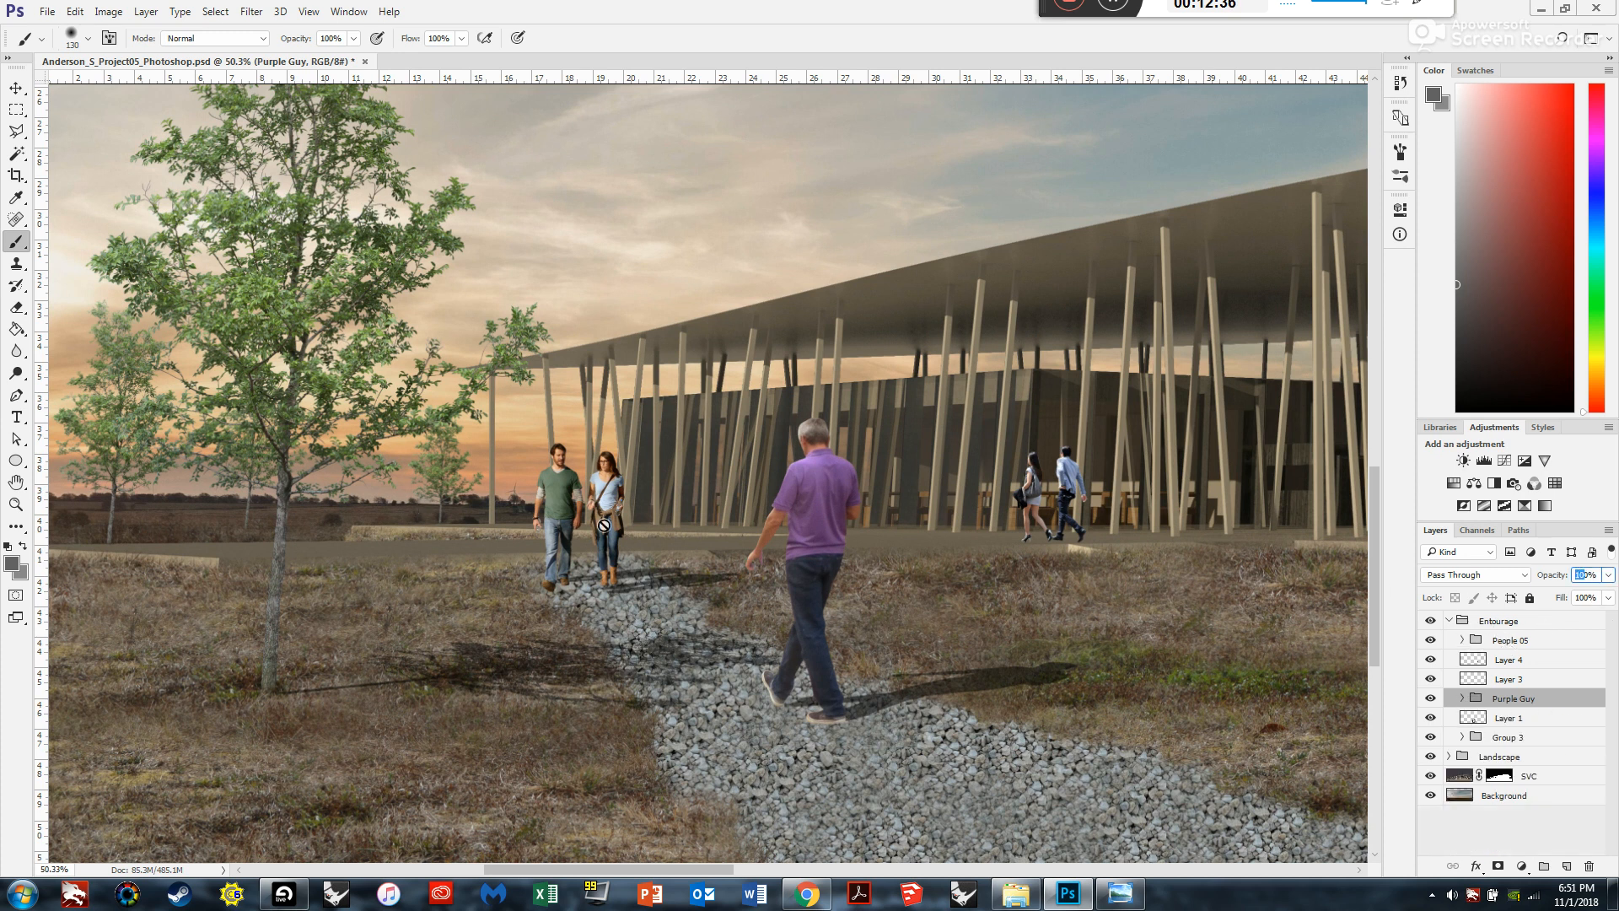
pyautogui.write('80')
pyautogui.press('Return')
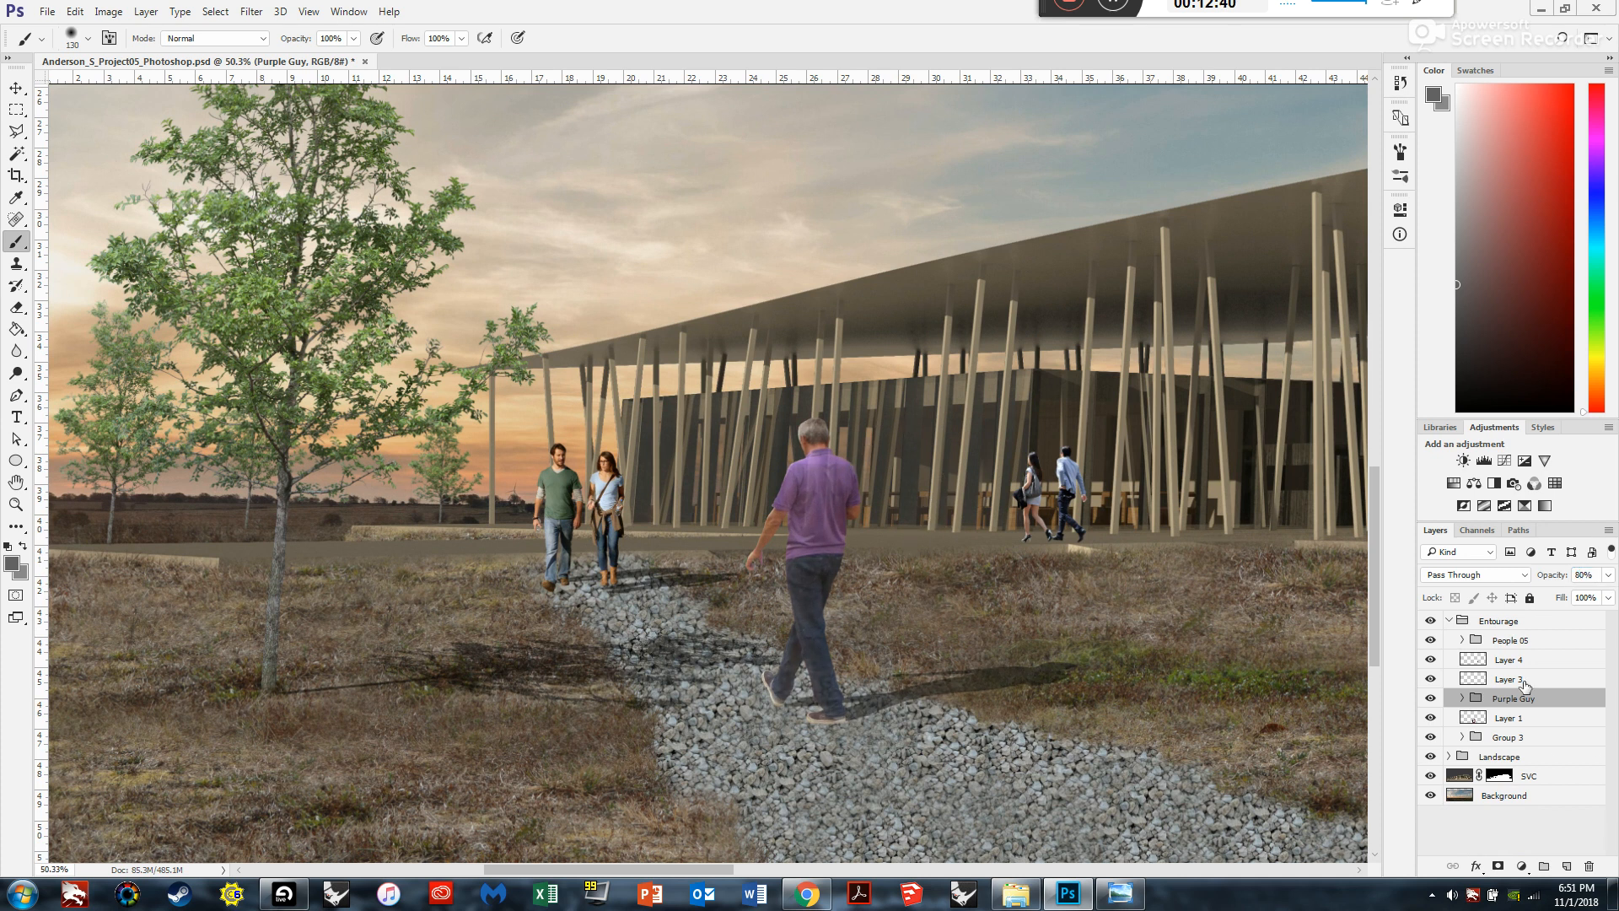
pyautogui.click(1518, 642)
pyautogui.click(1579, 575)
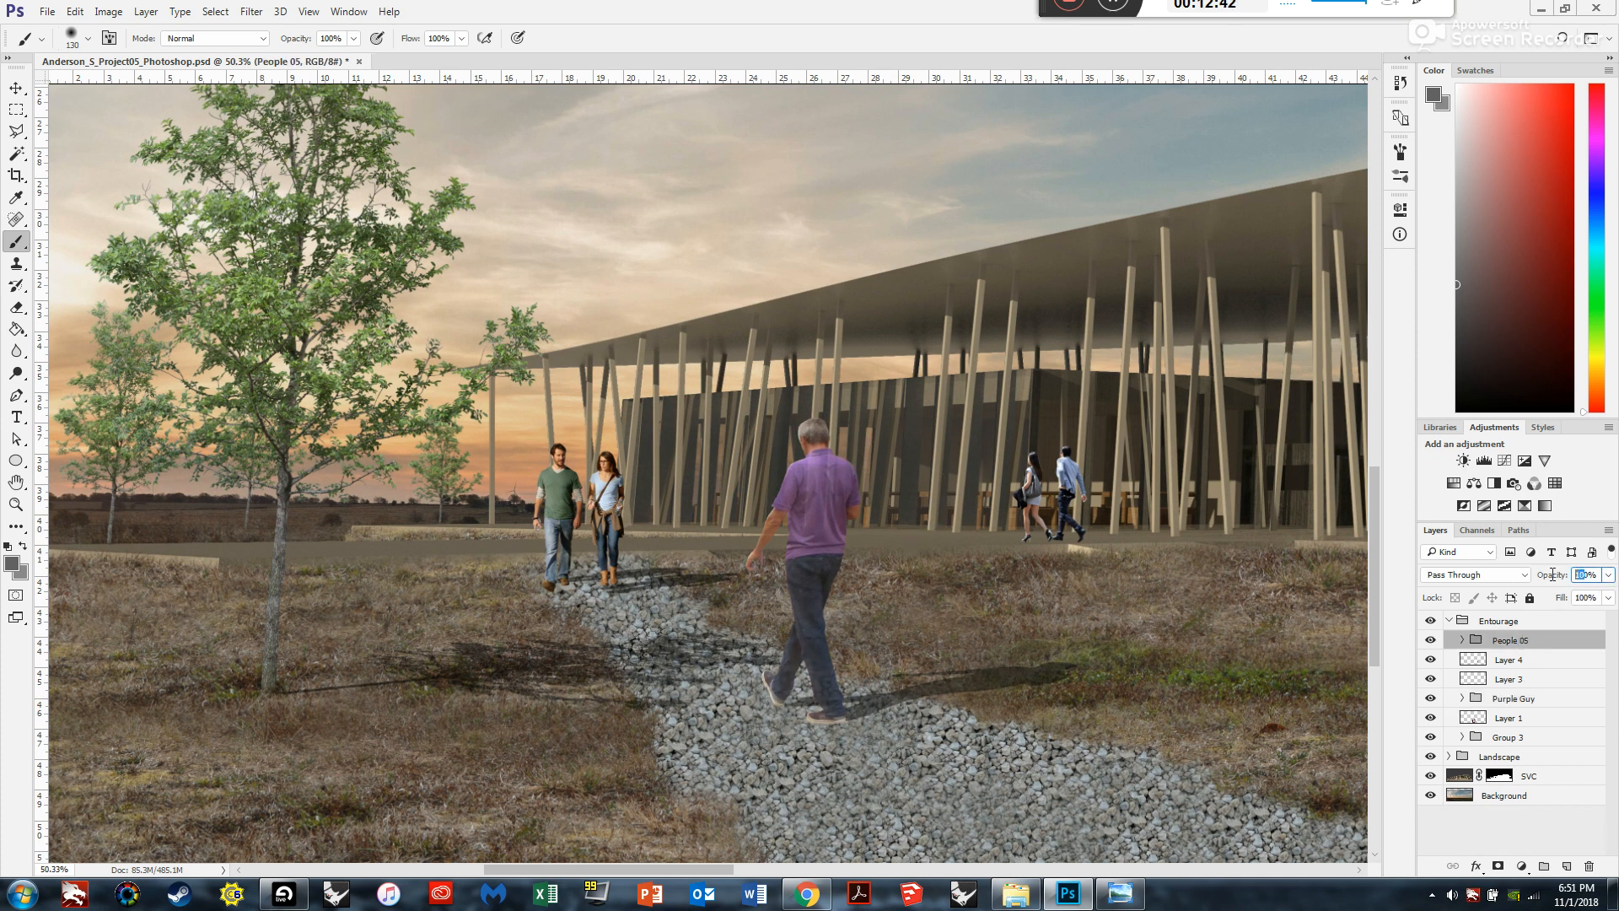
pyautogui.write('80')
pyautogui.press('Return')
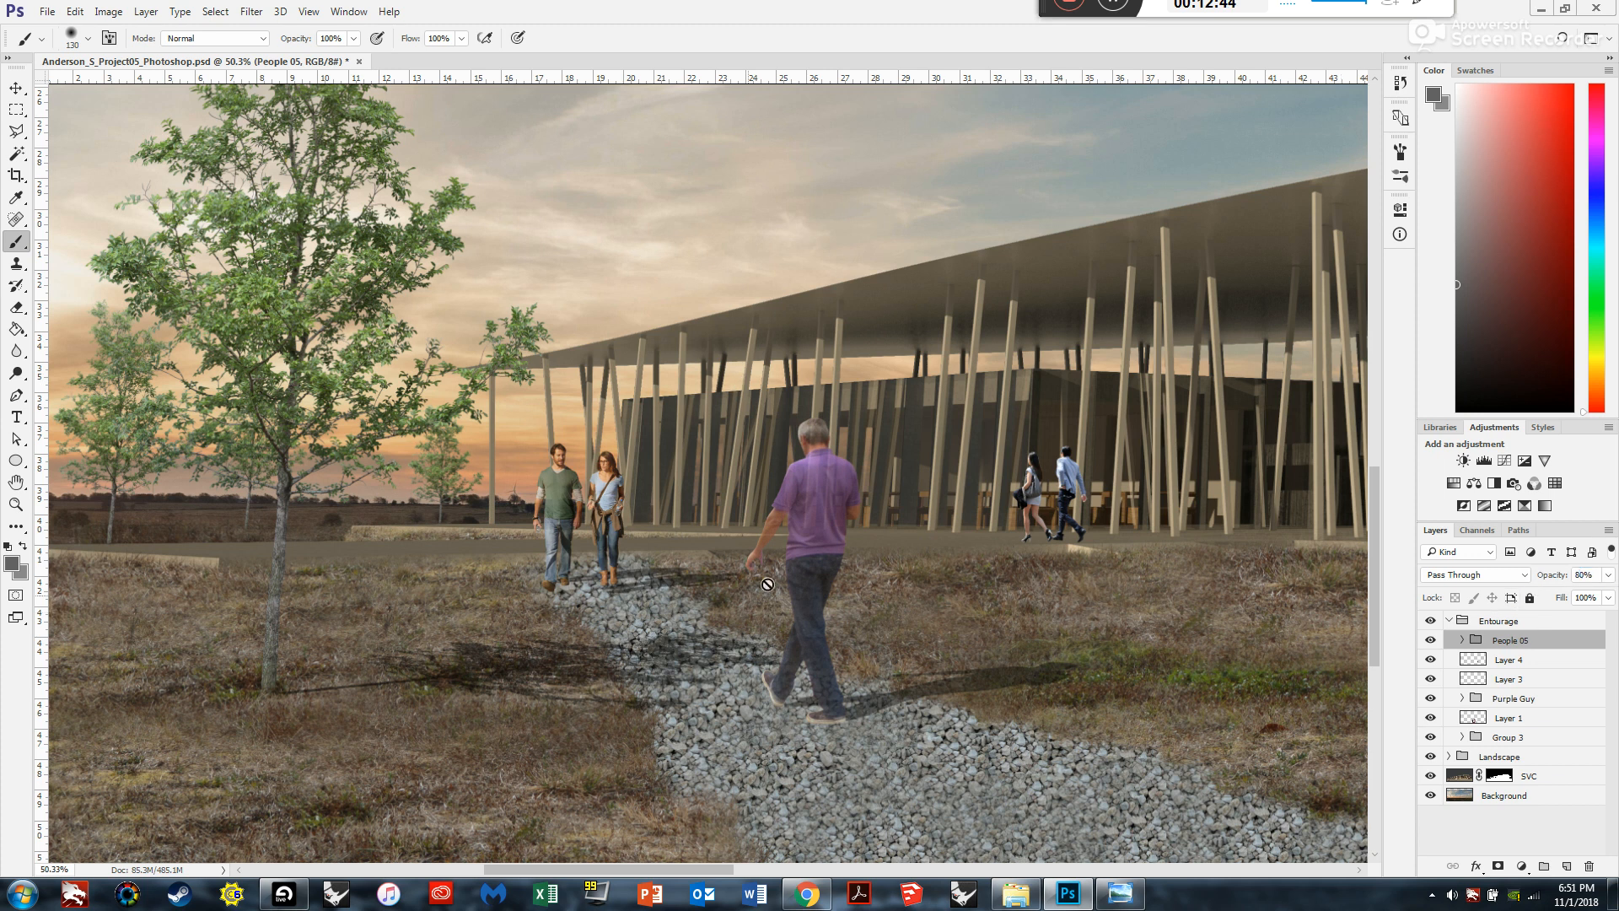
# Examine the semi-transparent people against the building and gravel path, both close up and from afar, and collapse the Entourage group.
pyautogui.scroll(3, 830, 476)
pyautogui.scroll(-5, 841, 433)
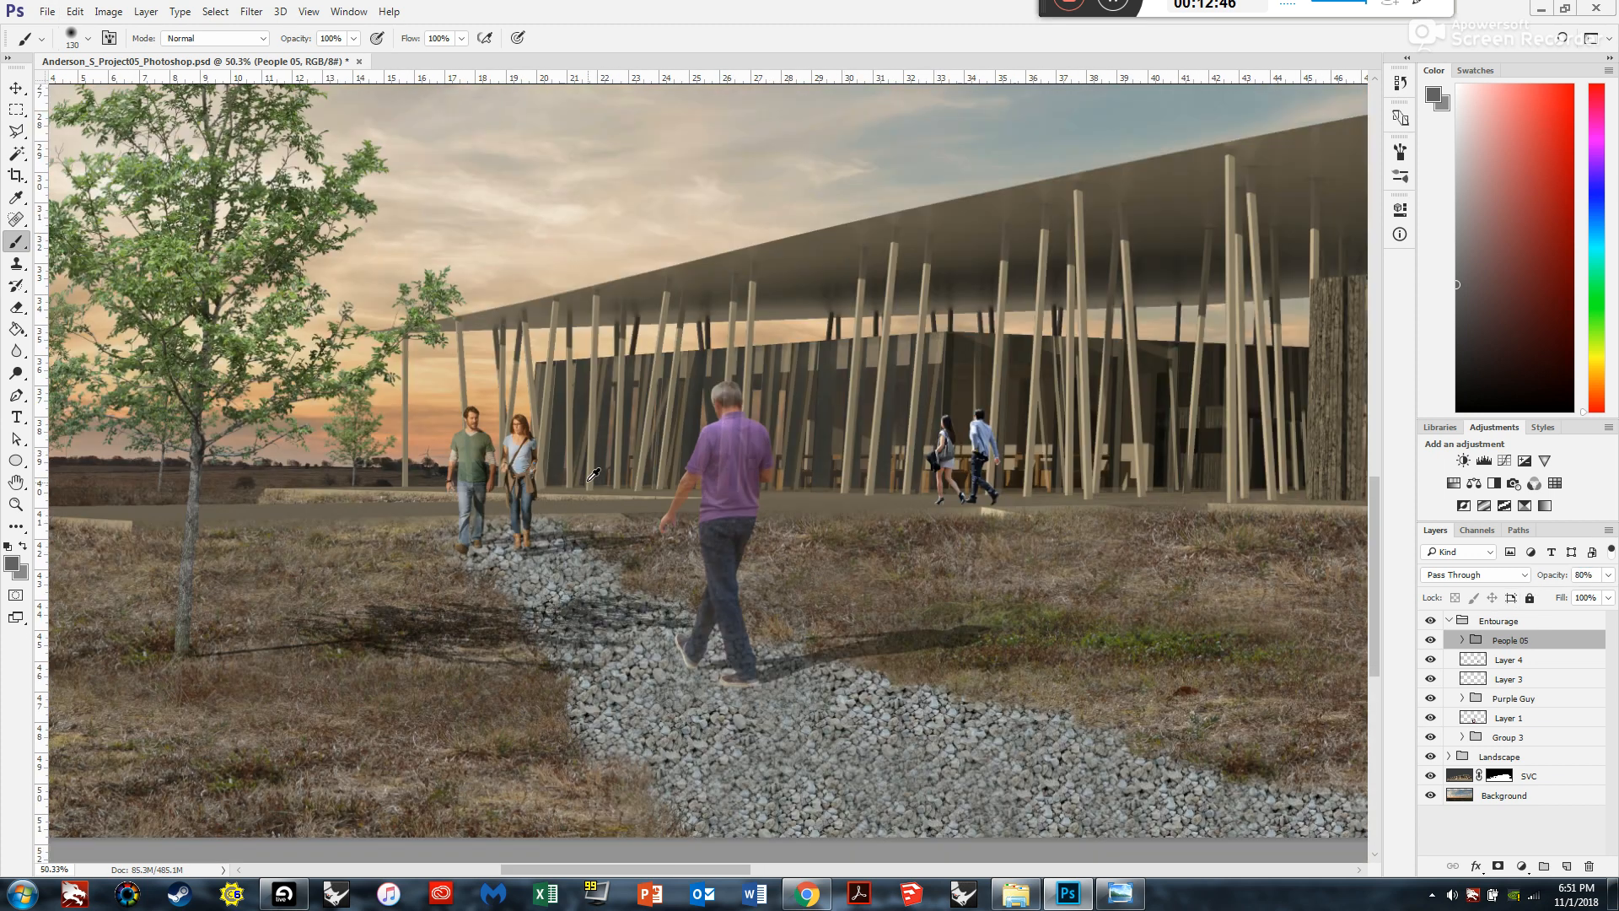
pyautogui.scroll(4, 615, 427)
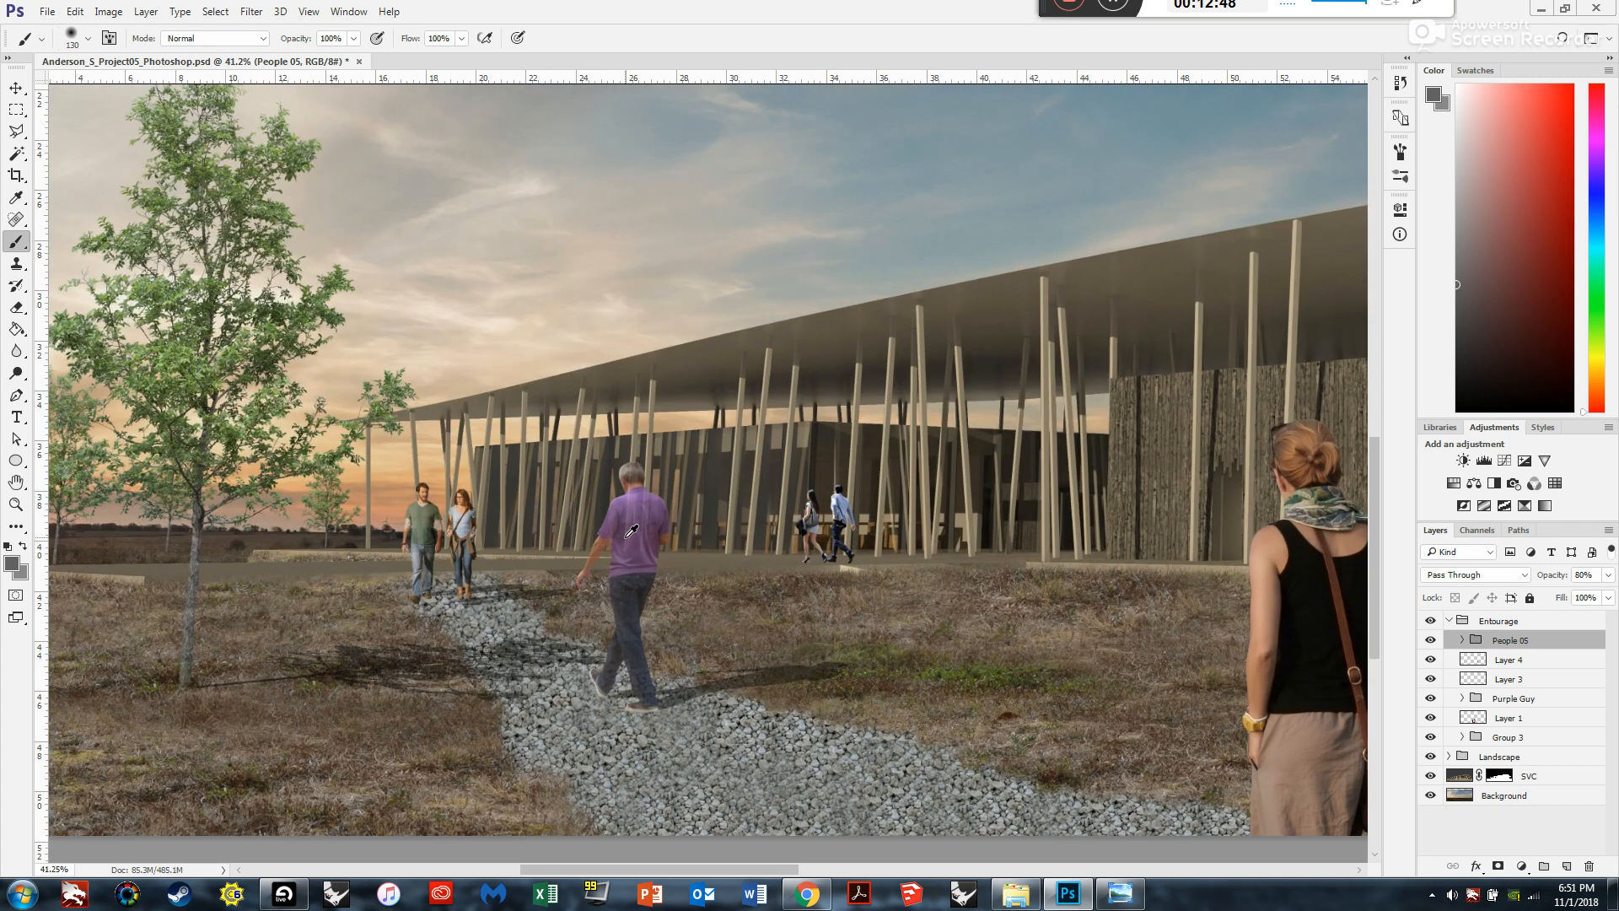
pyautogui.scroll(-3, 671, 448)
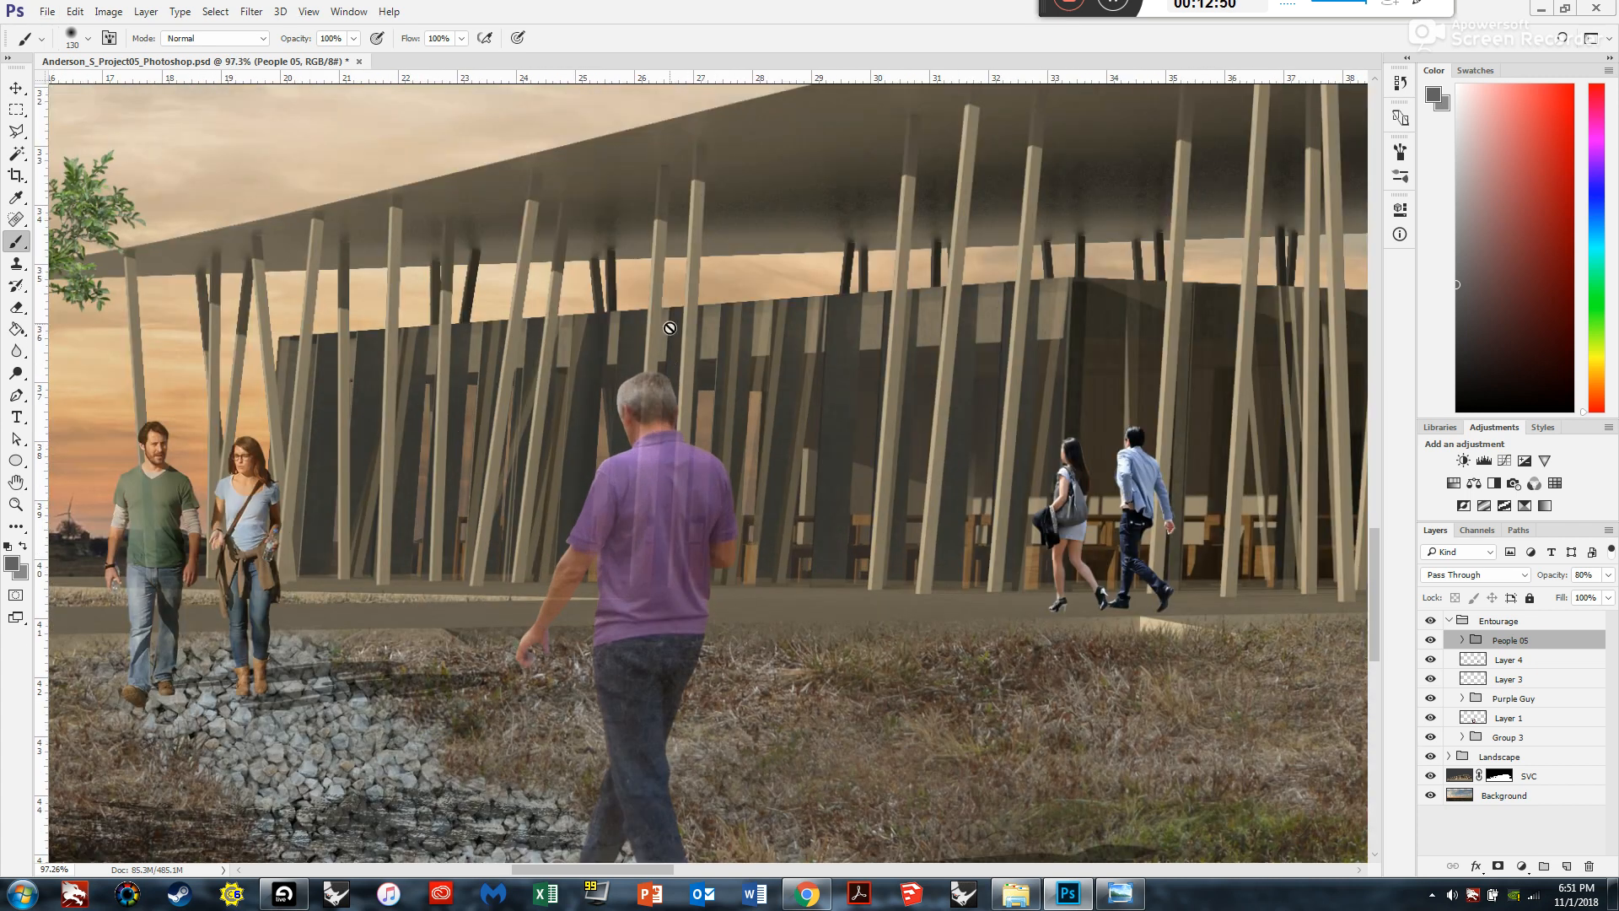
pyautogui.scroll(-1, 589, 466)
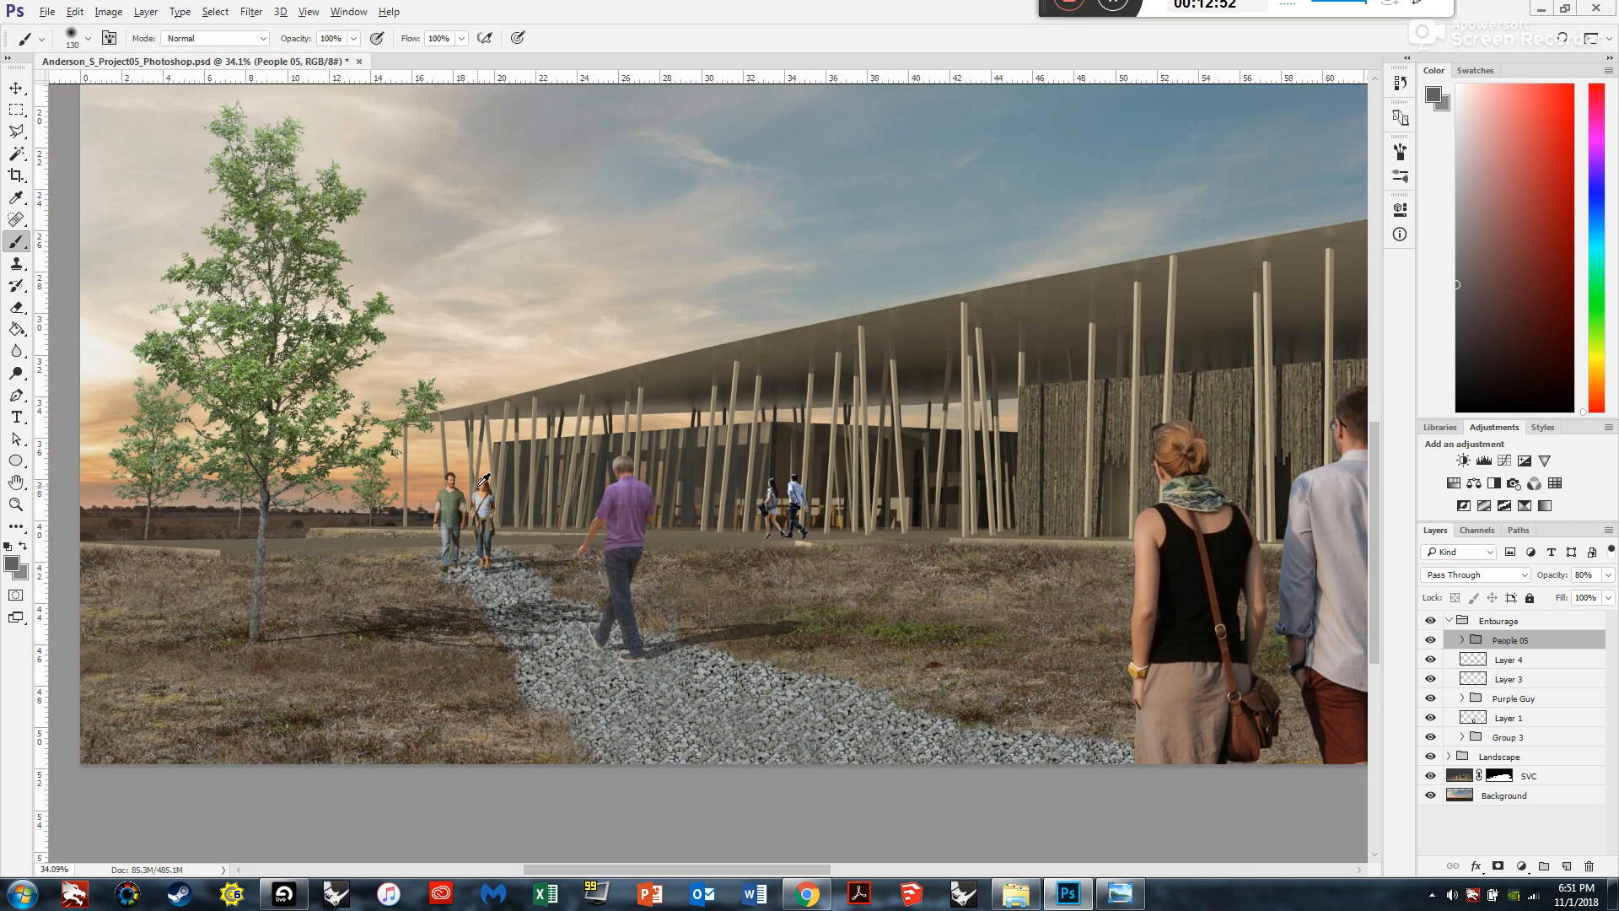
pyautogui.scroll(-1, 392, 535)
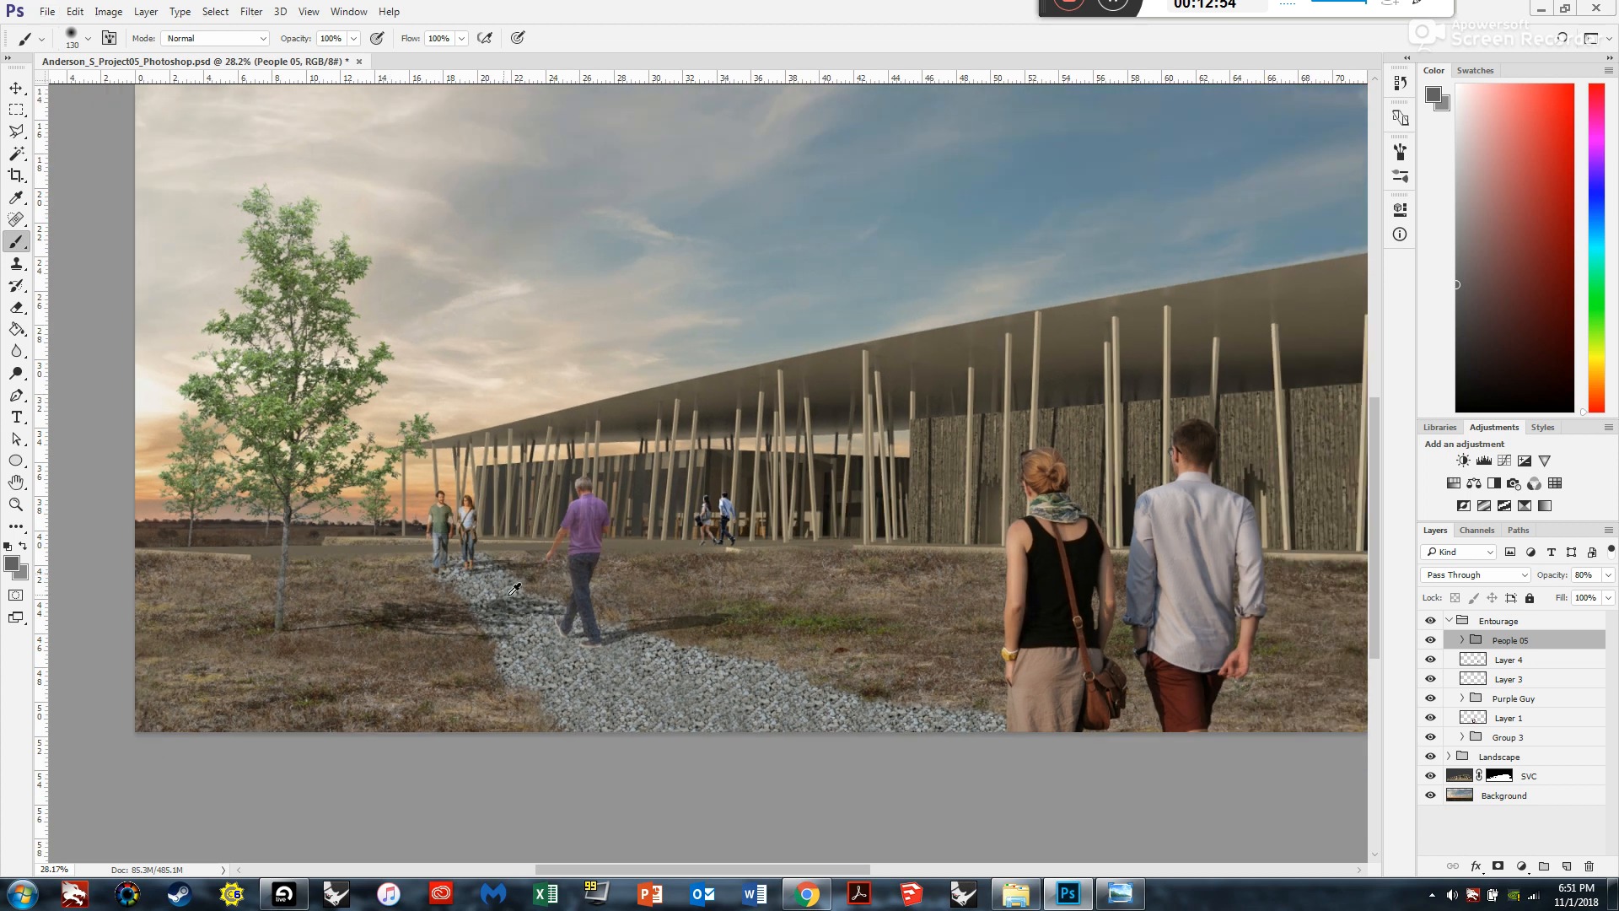
pyautogui.scroll(1, 589, 571)
pyautogui.scroll(1, 588, 619)
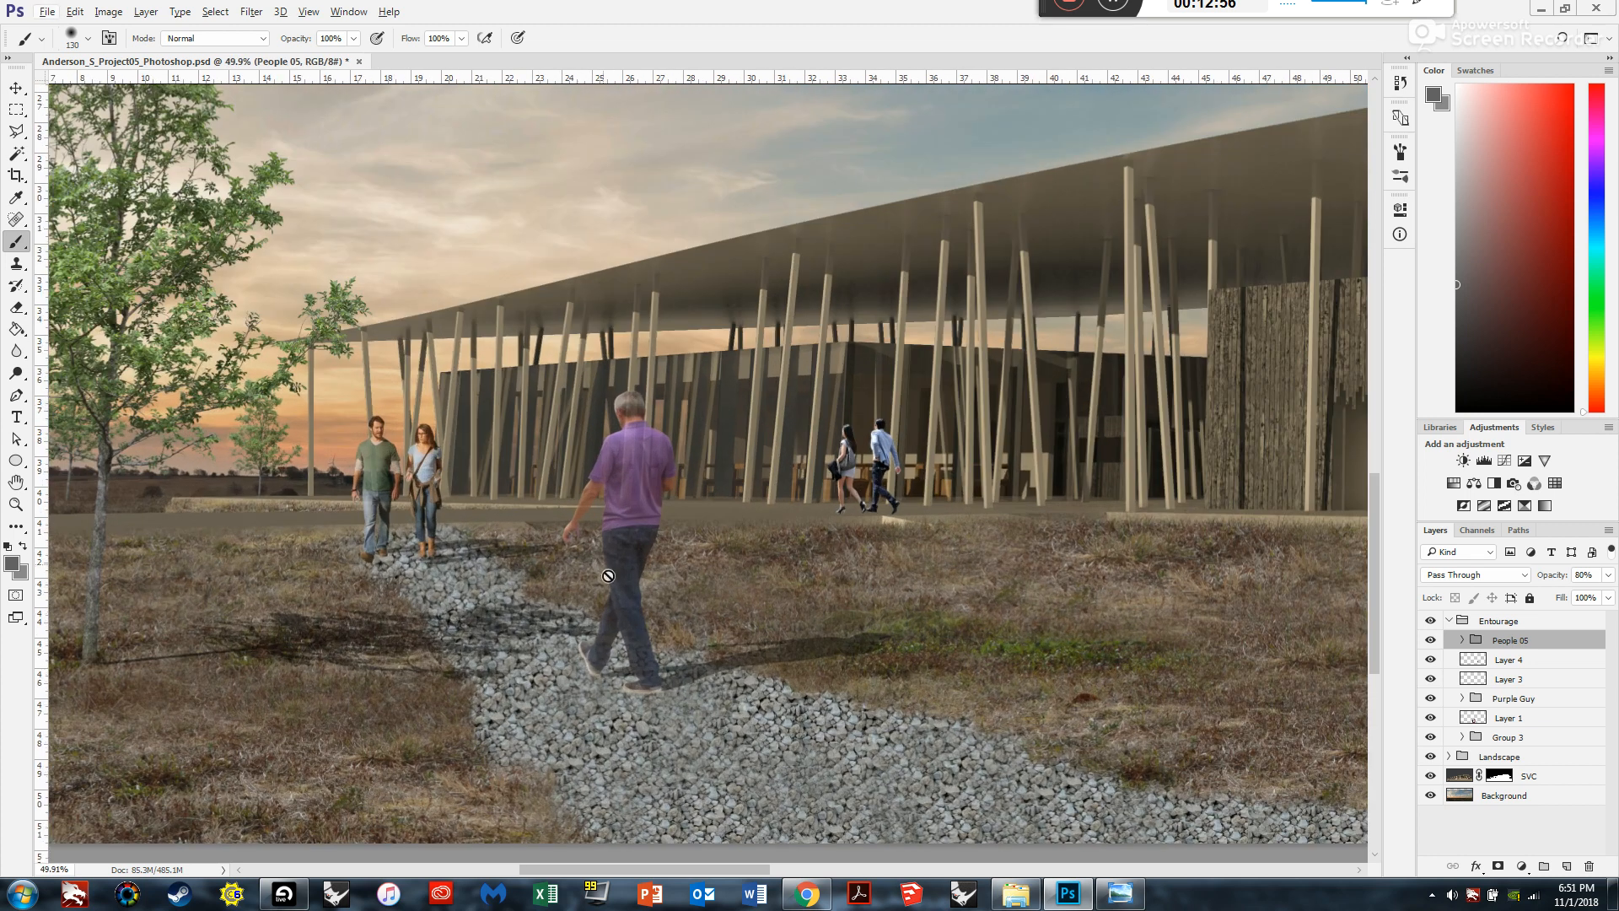
pyautogui.scroll(1, 576, 608)
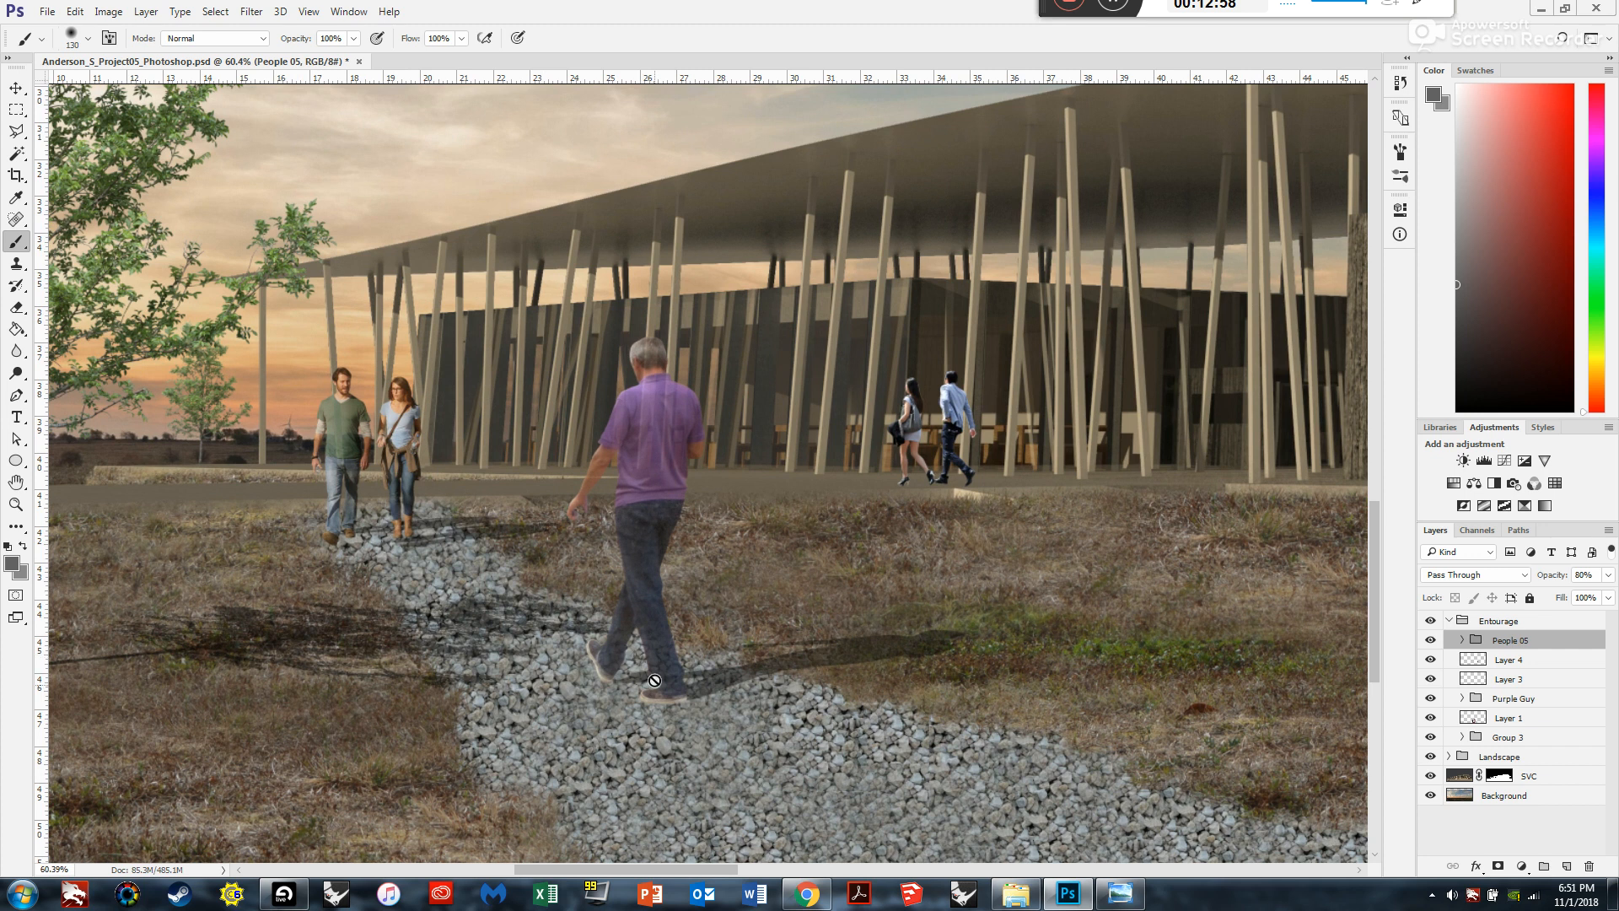
pyautogui.scroll(-2, 769, 589)
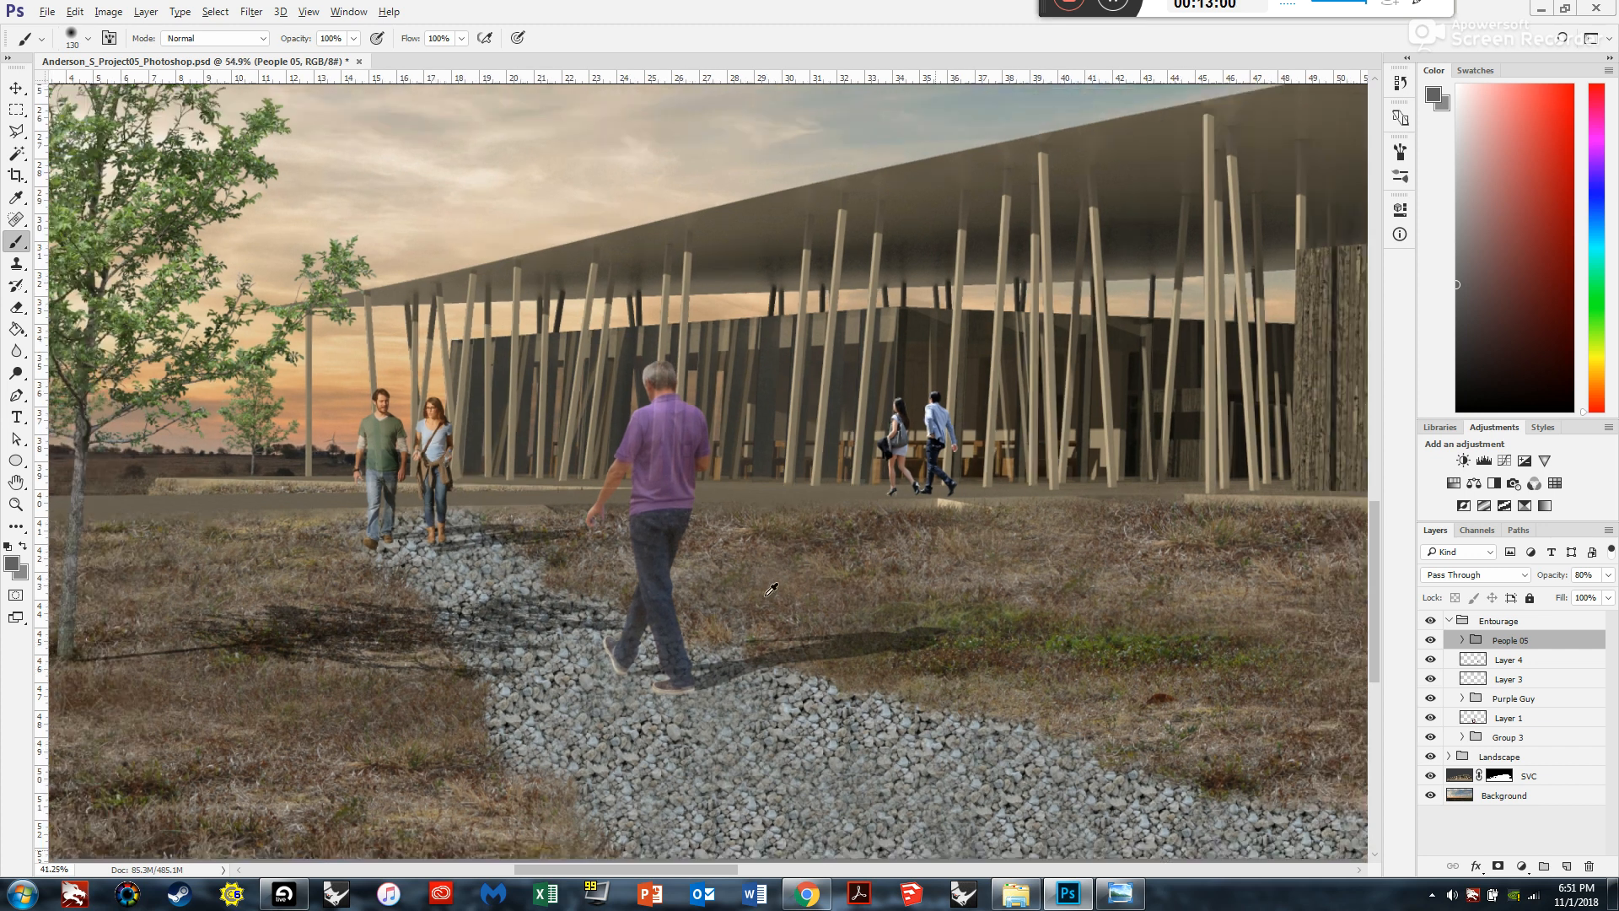
pyautogui.scroll(-2, 978, 525)
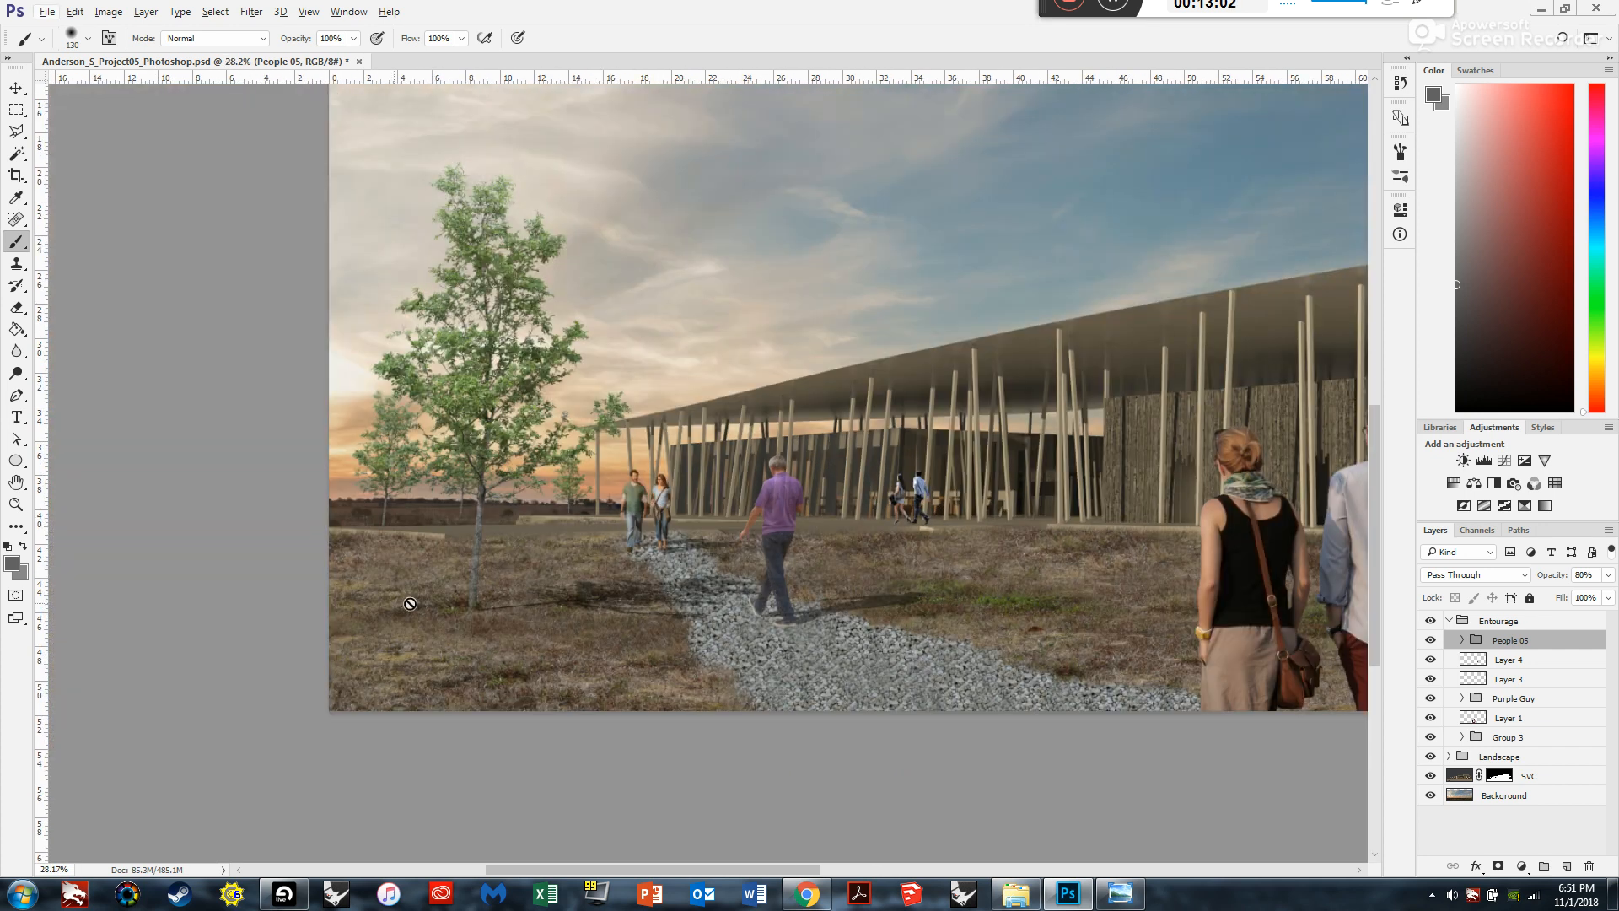
pyautogui.scroll(1, 729, 645)
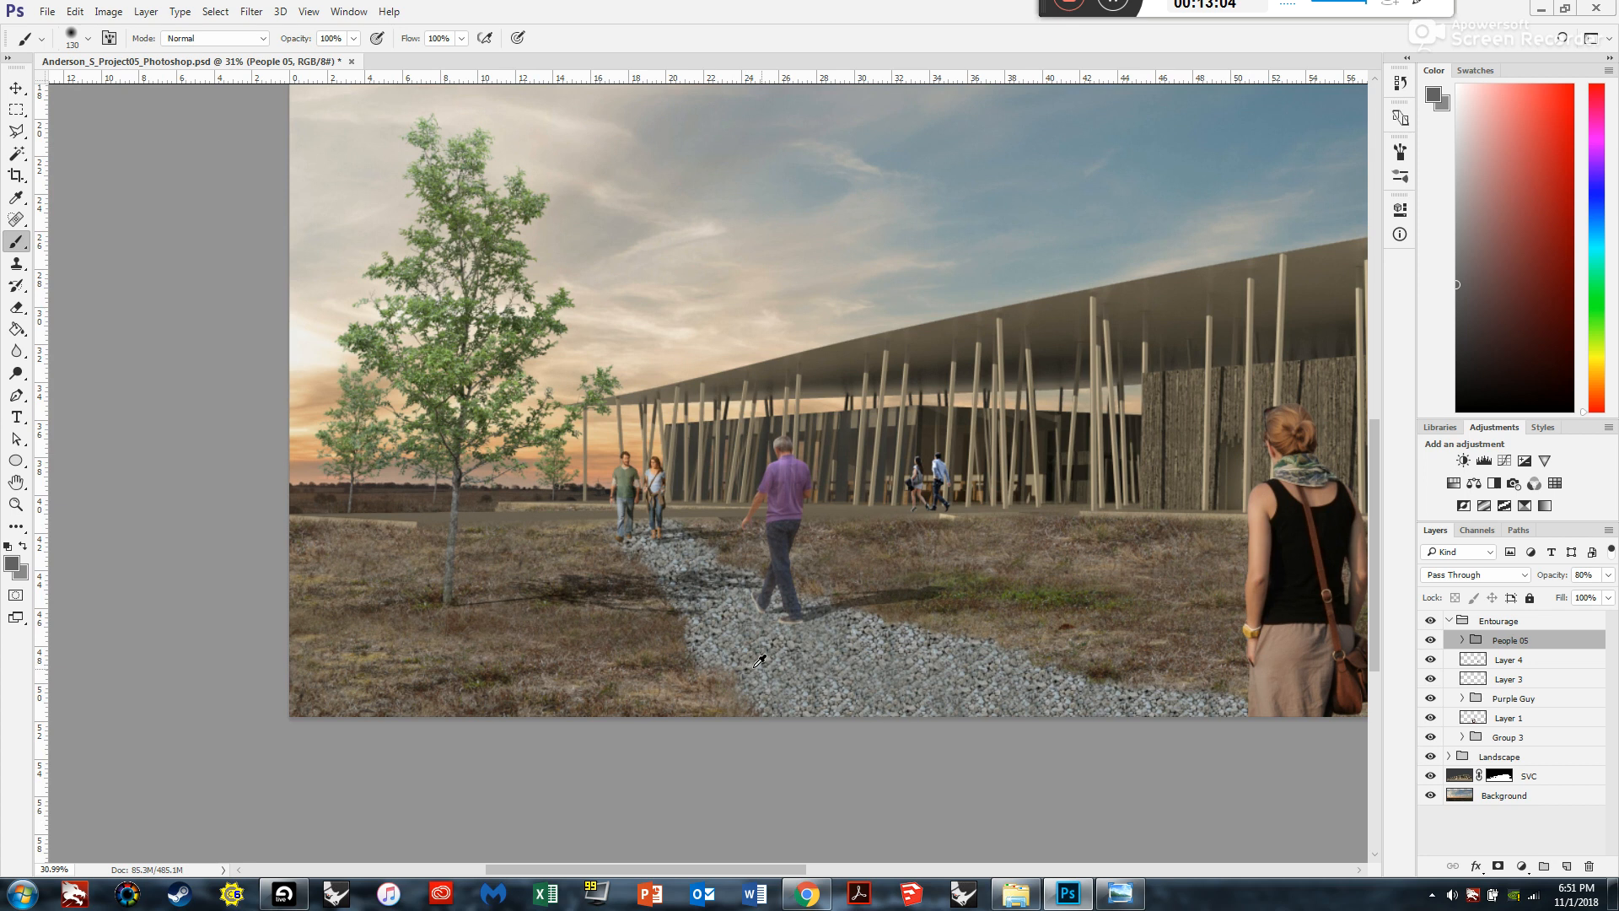
pyautogui.click(1447, 621)
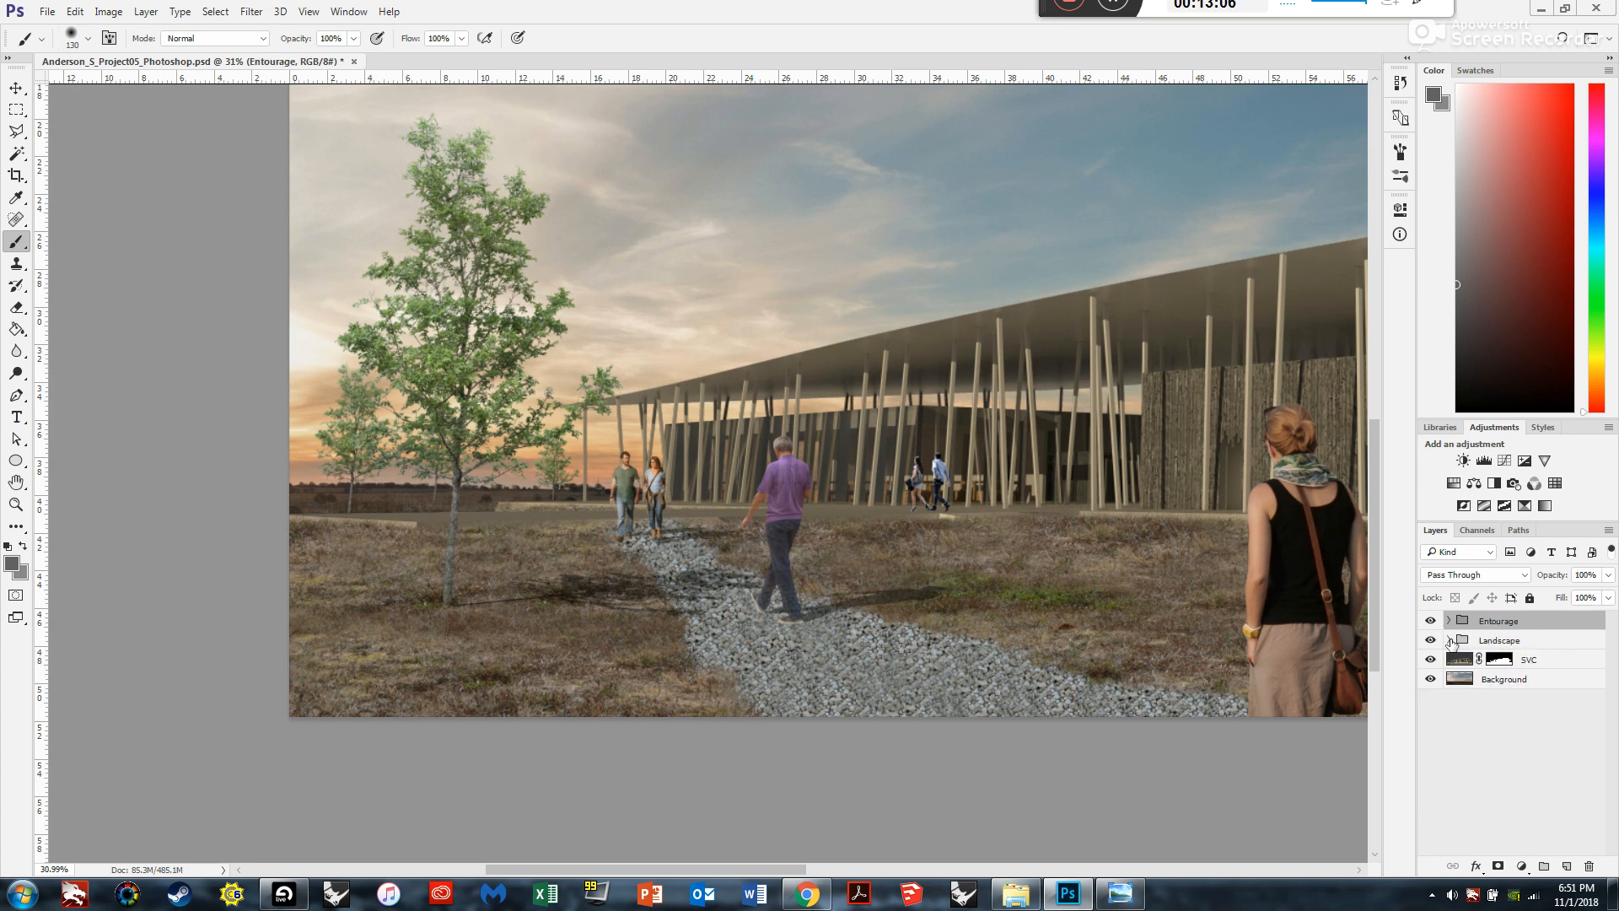
# Expand the Landscape group and select its Trees group.
pyautogui.click(1449, 641)
pyautogui.click(1509, 661)
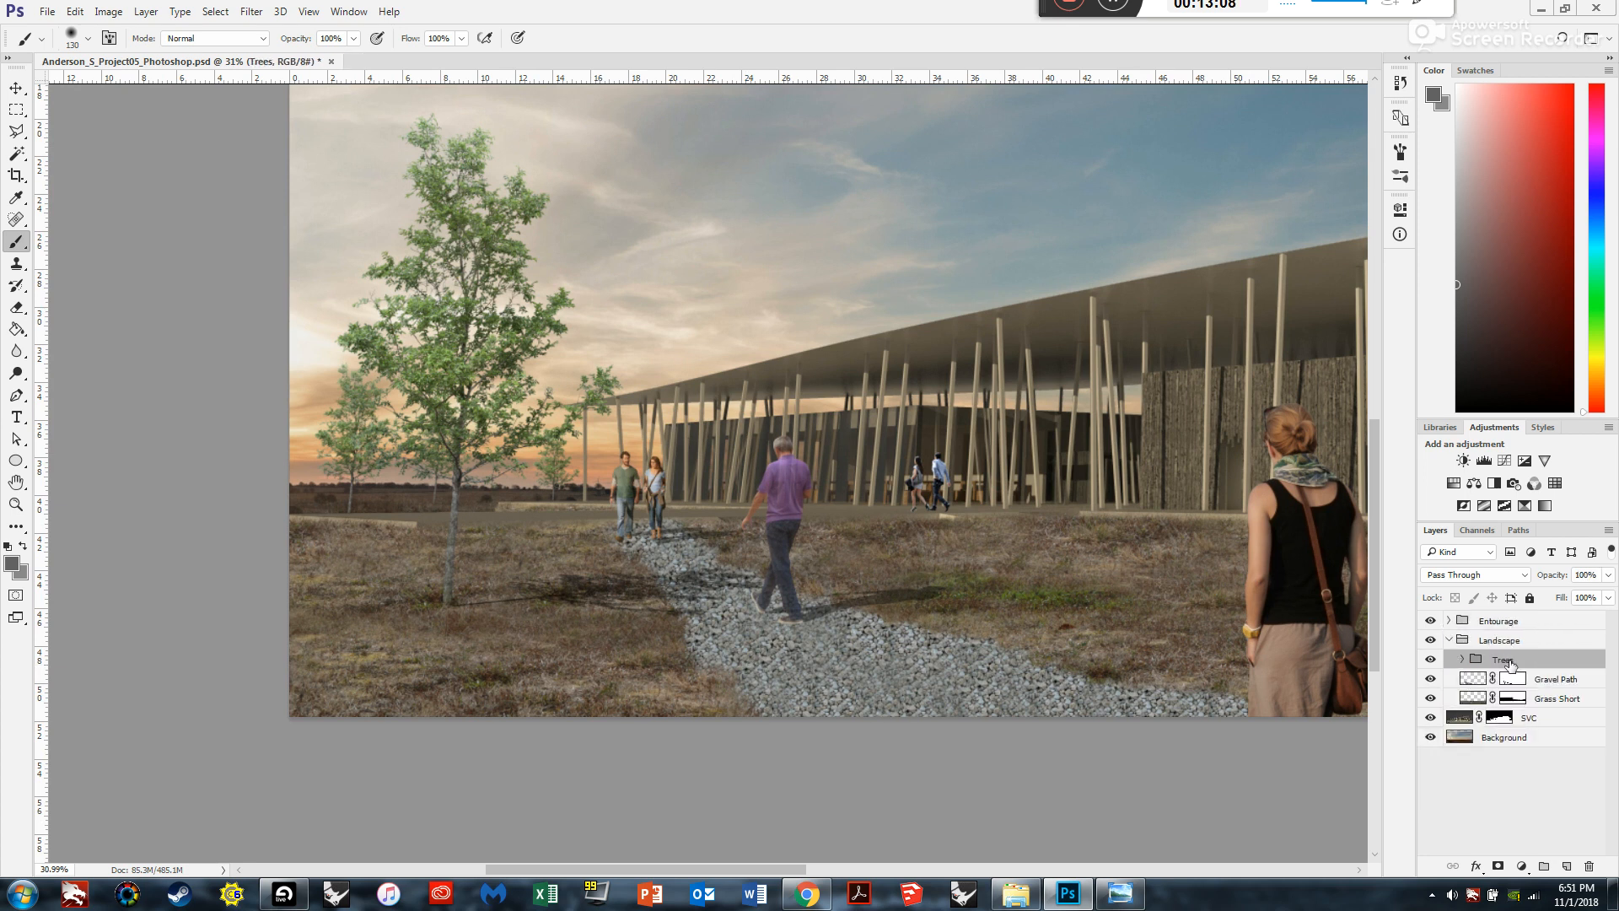
pyautogui.scroll(-5, 413, 537)
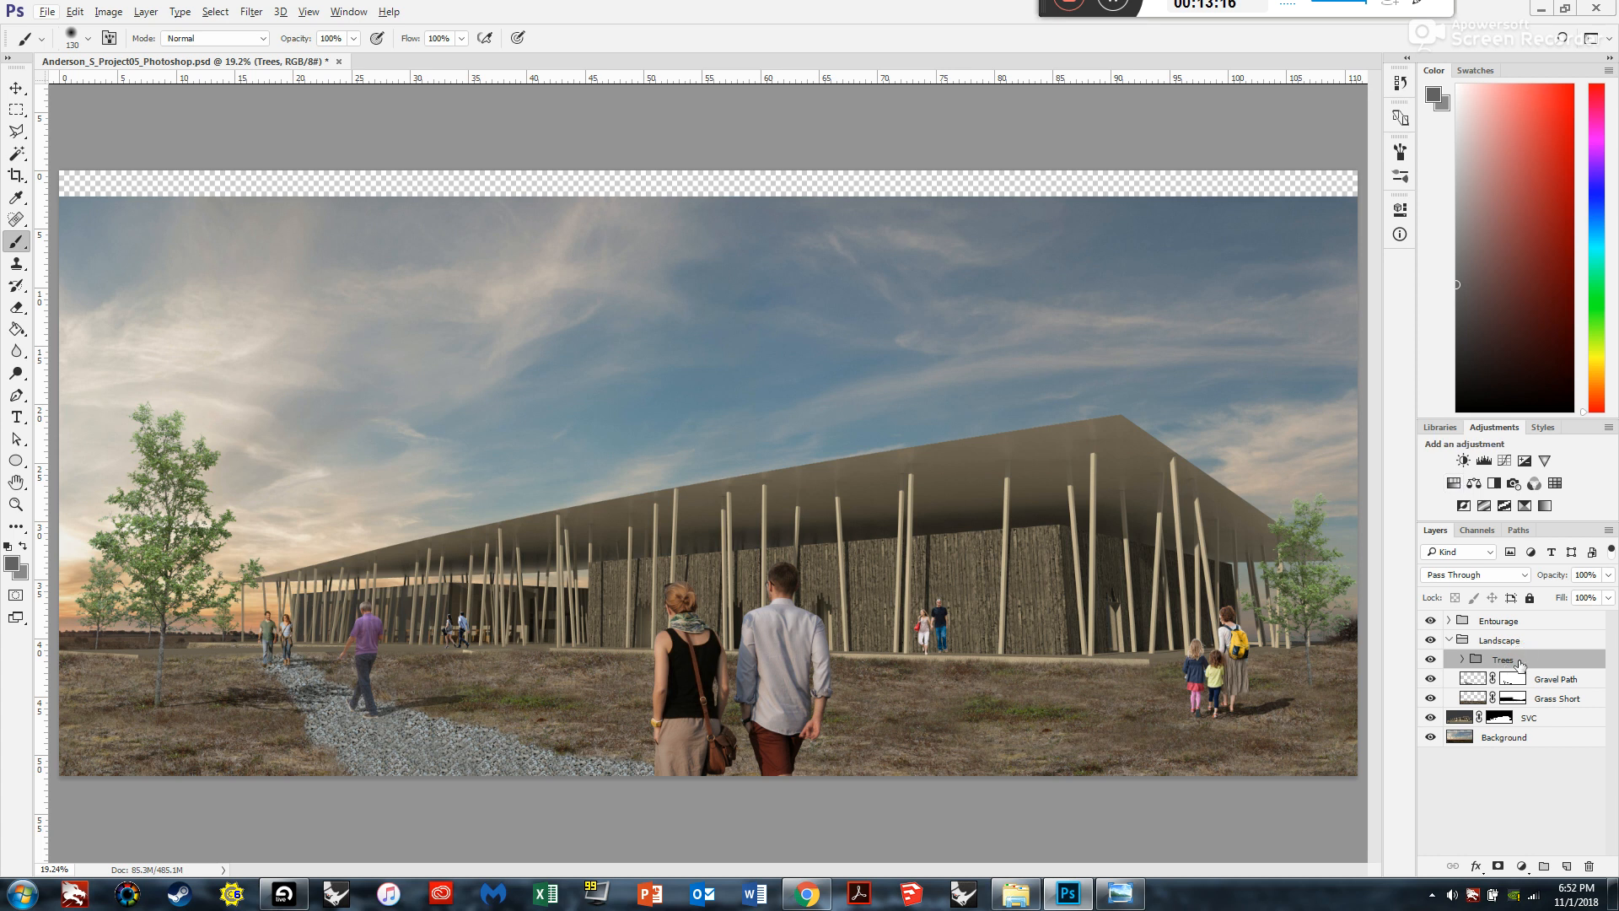
pyautogui.scroll(2, 219, 725)
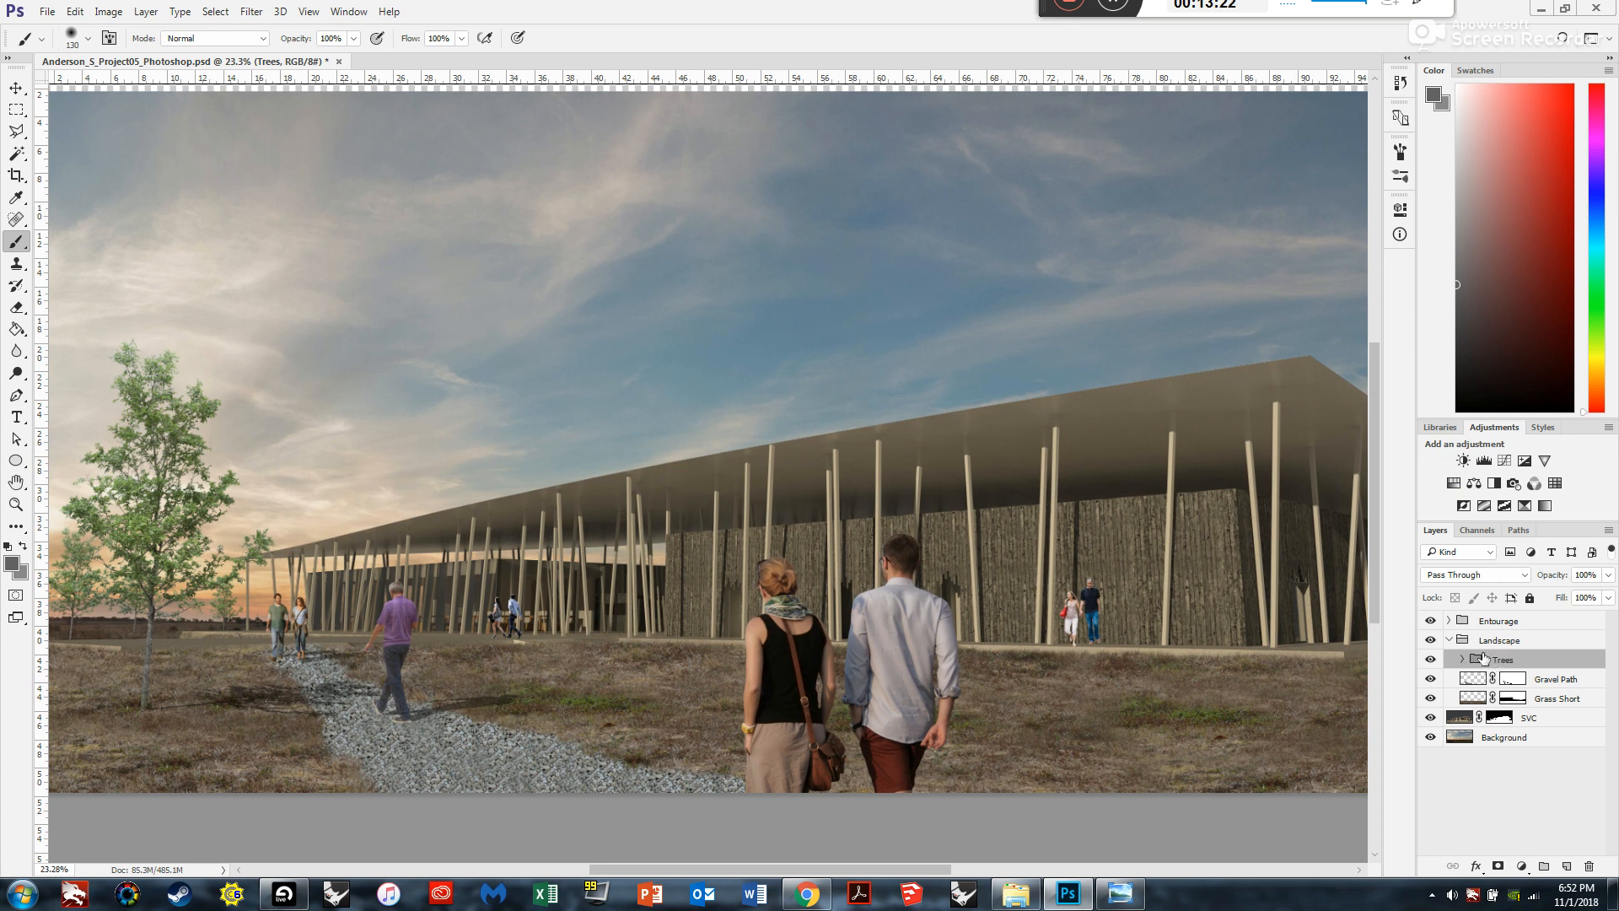
pyautogui.hotkey('ctrl', '0')
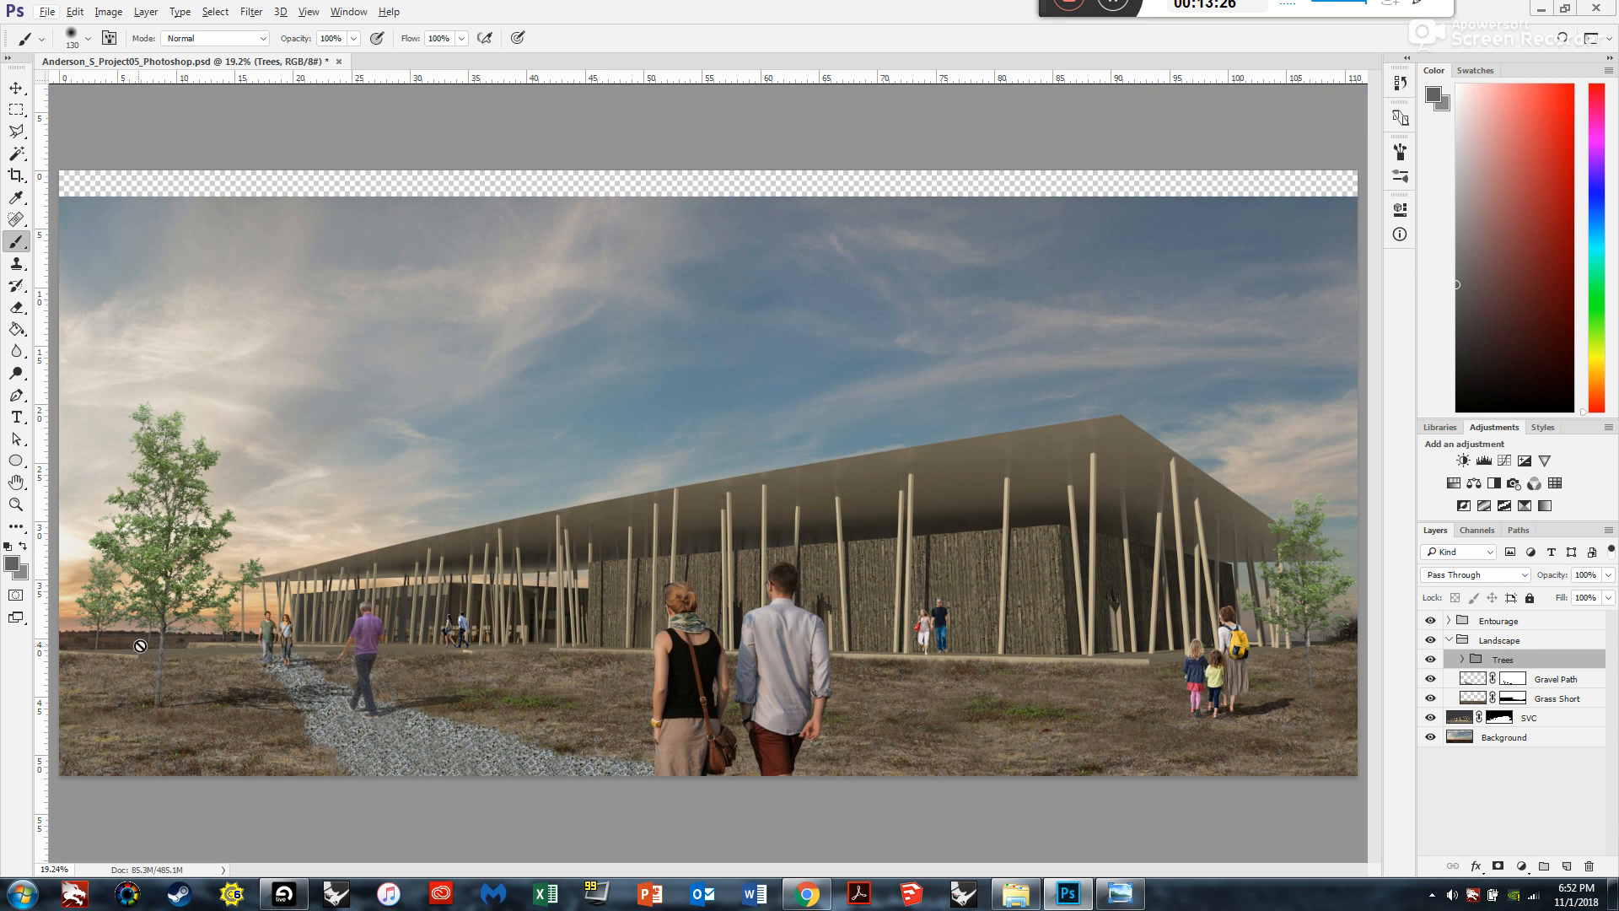
pyautogui.scroll(1, 65, 639)
pyautogui.scroll(-1, 126, 598)
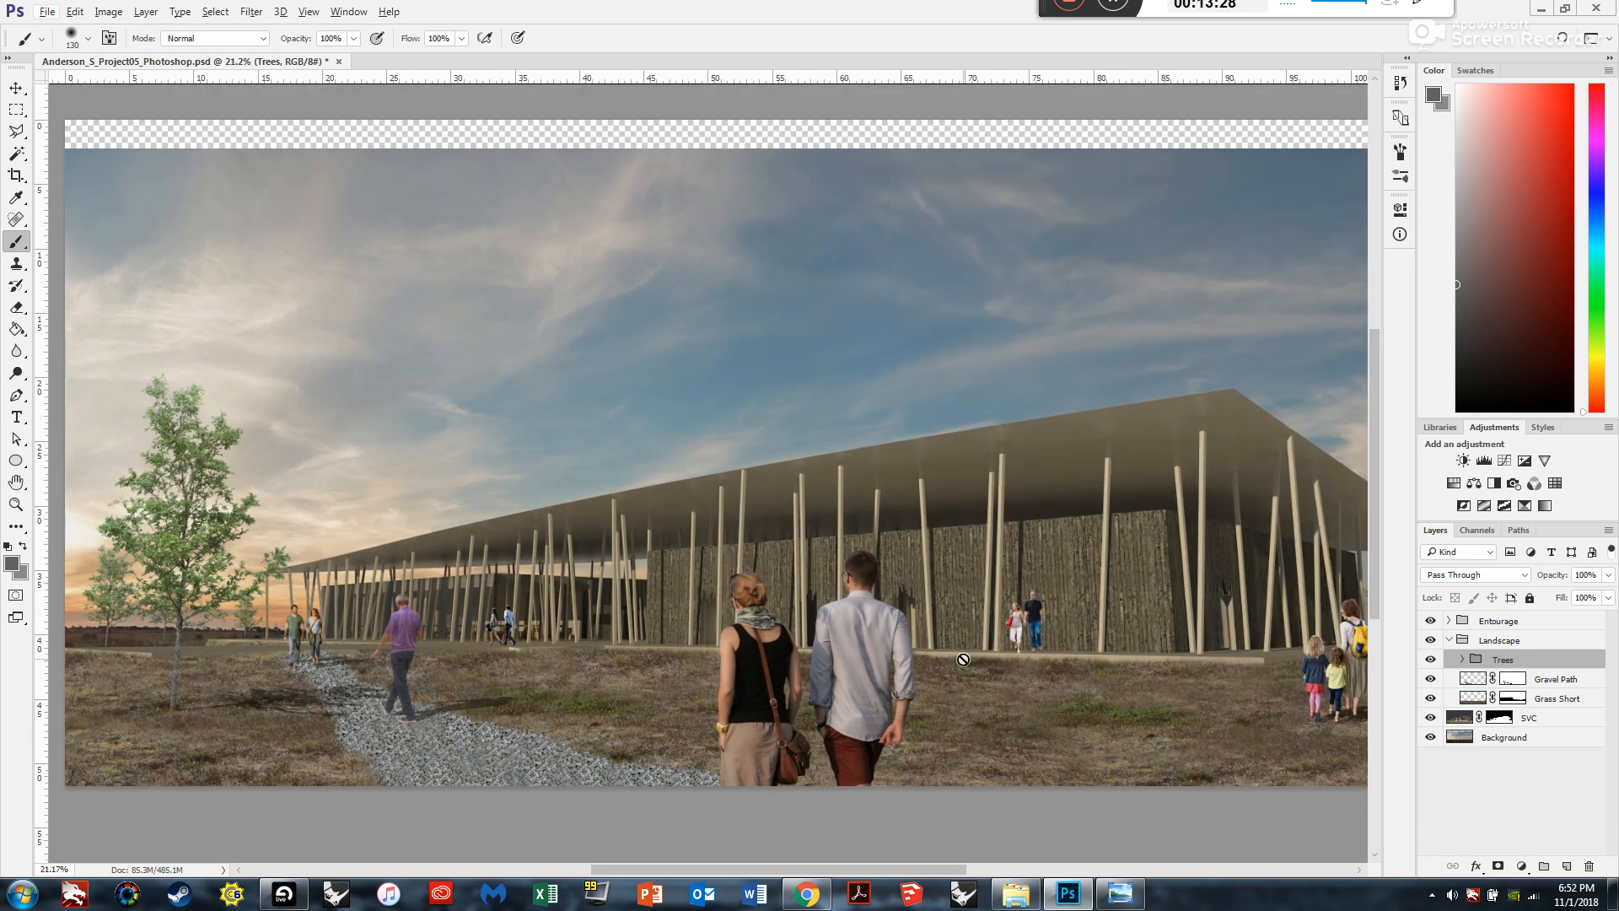
pyautogui.scroll(2, 115, 651)
pyautogui.scroll(1, 107, 659)
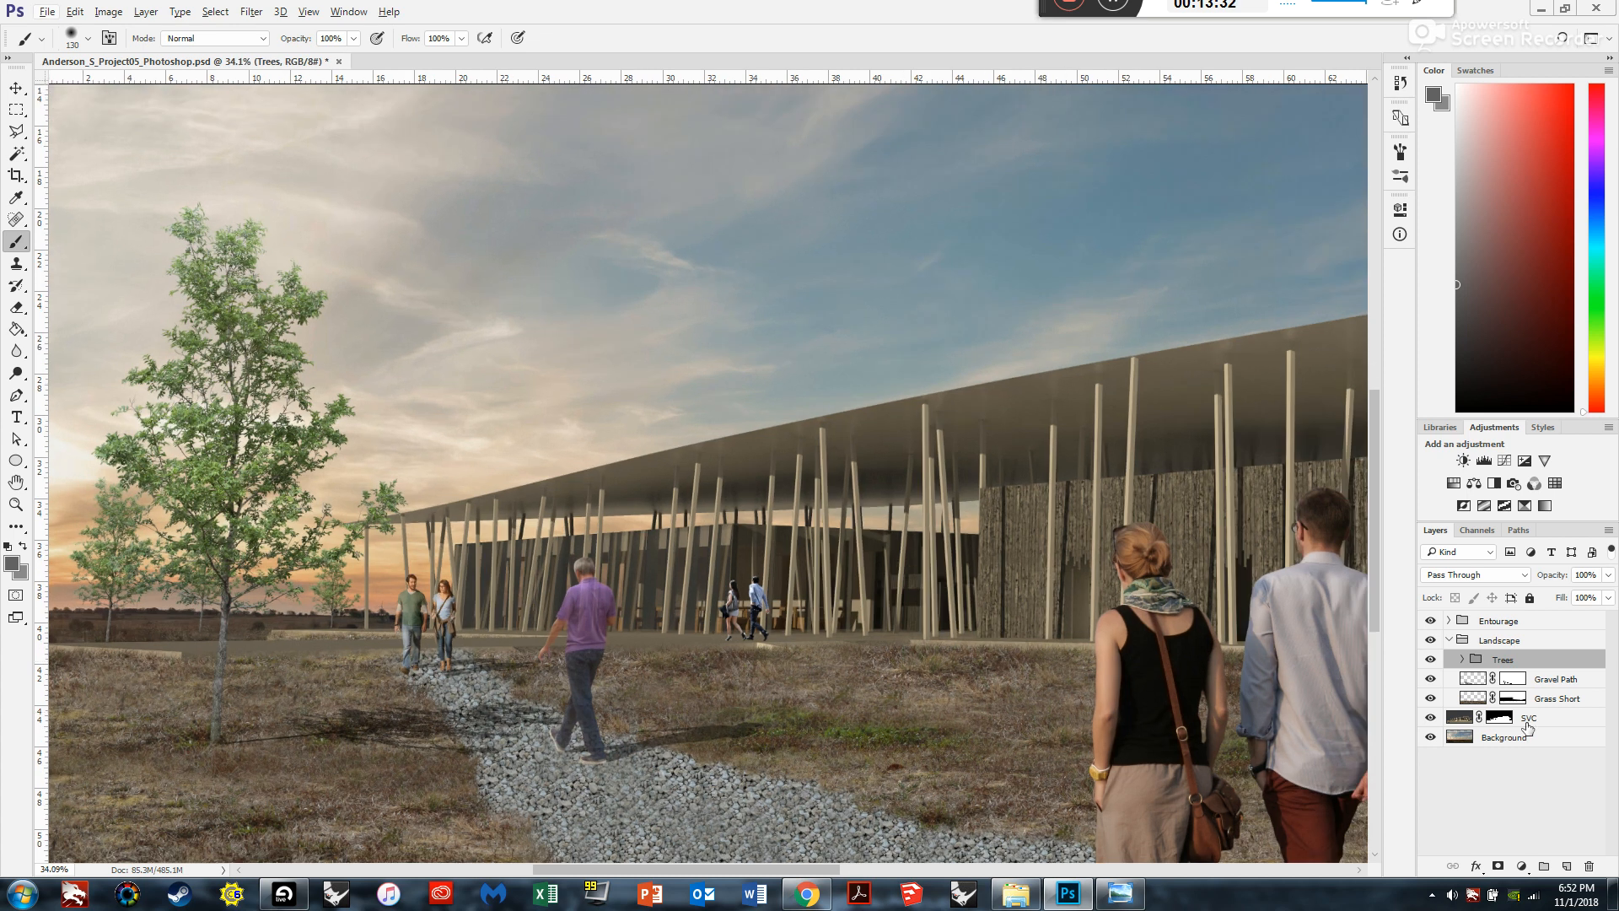
# Add a Hue/Saturation adjustment above the Trees group and clip it to that group.
pyautogui.click(1452, 483)
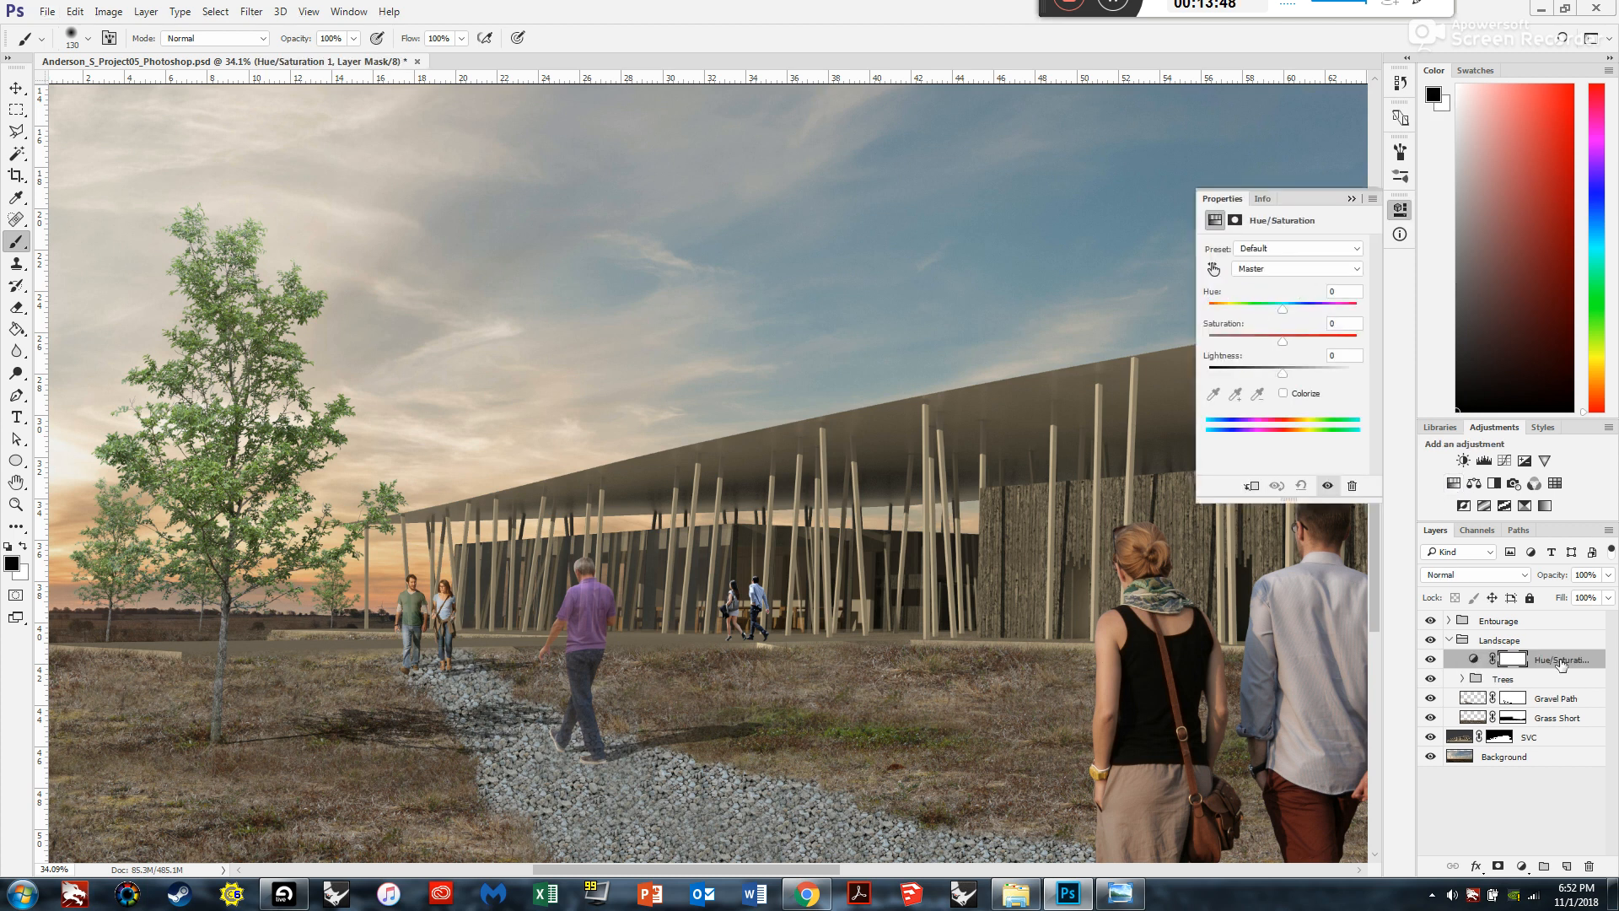
pyautogui.rightClick(1561, 664)
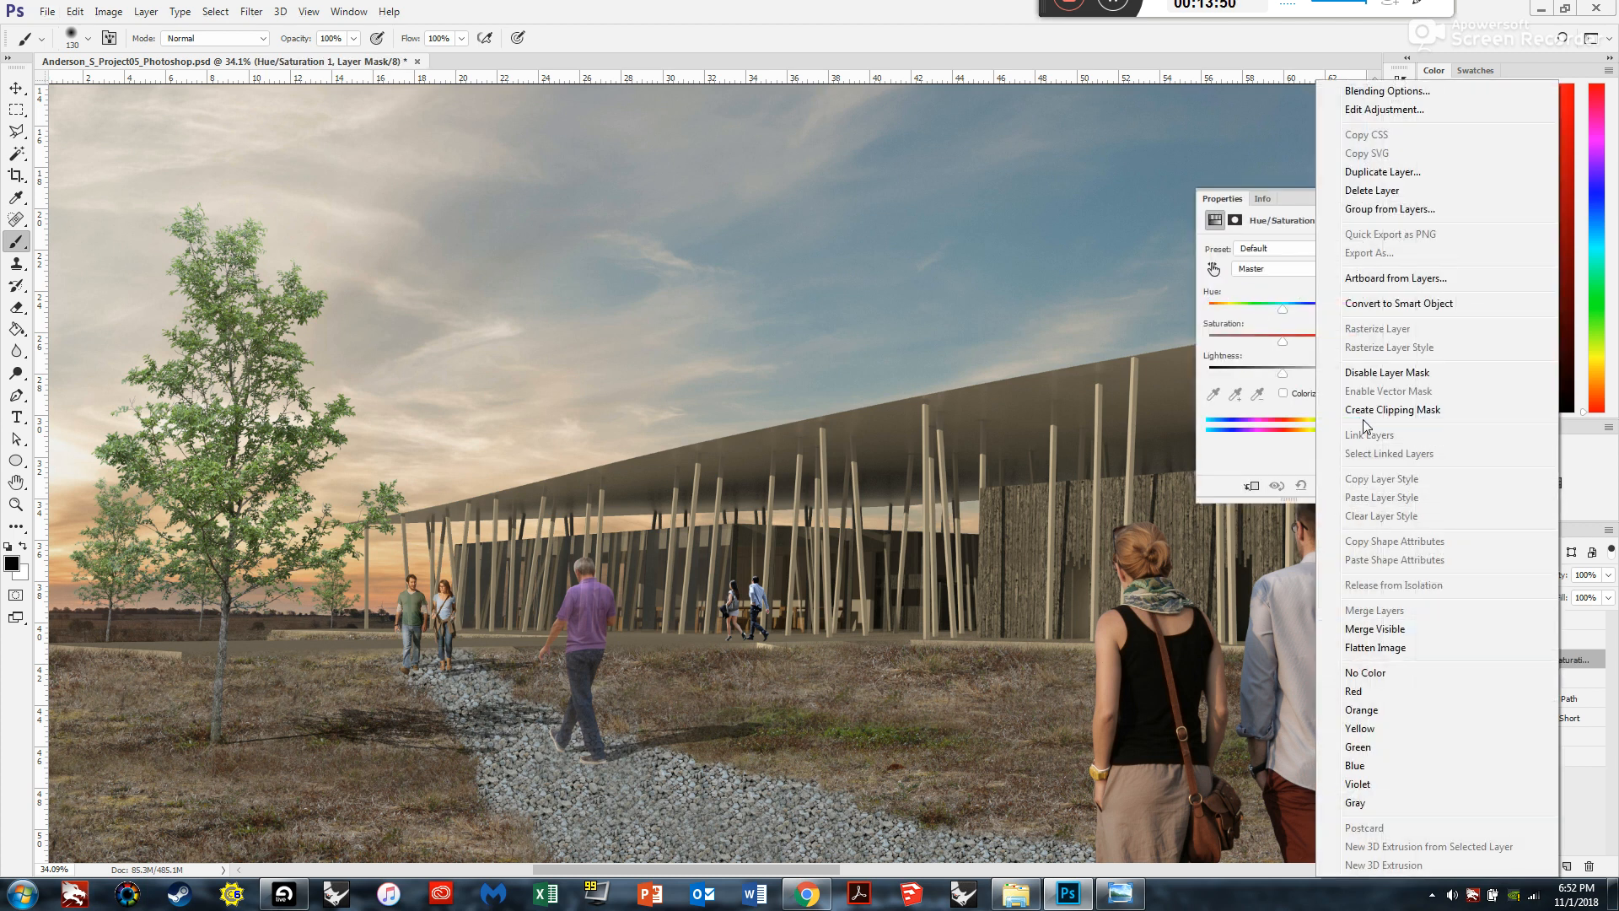
pyautogui.click(1444, 427)
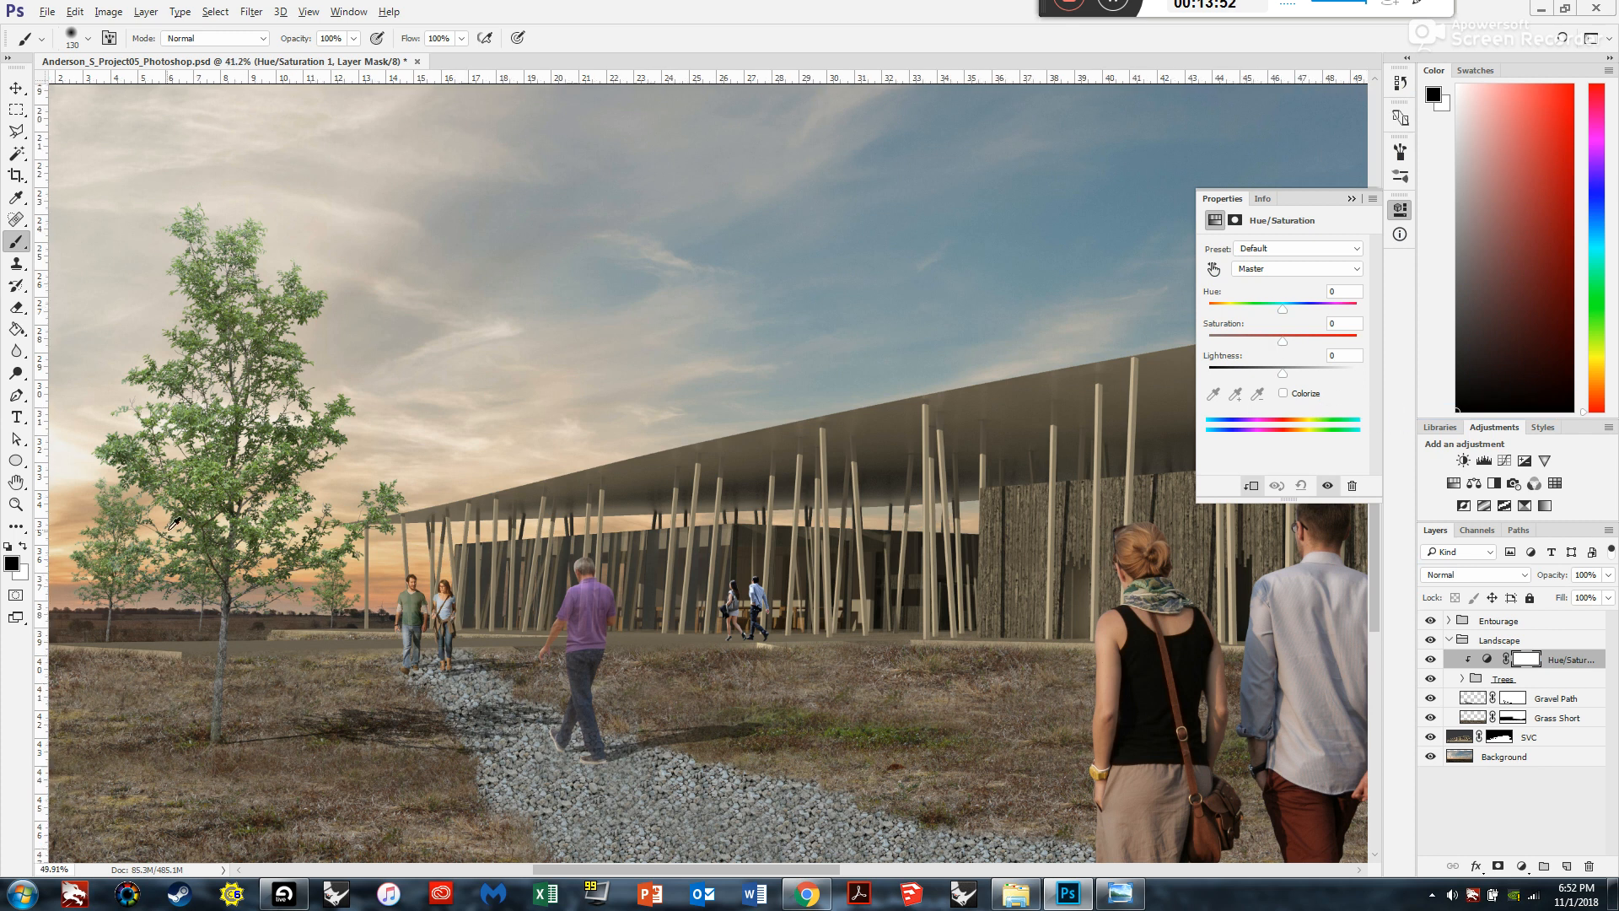
pyautogui.scroll(3, 59, 557)
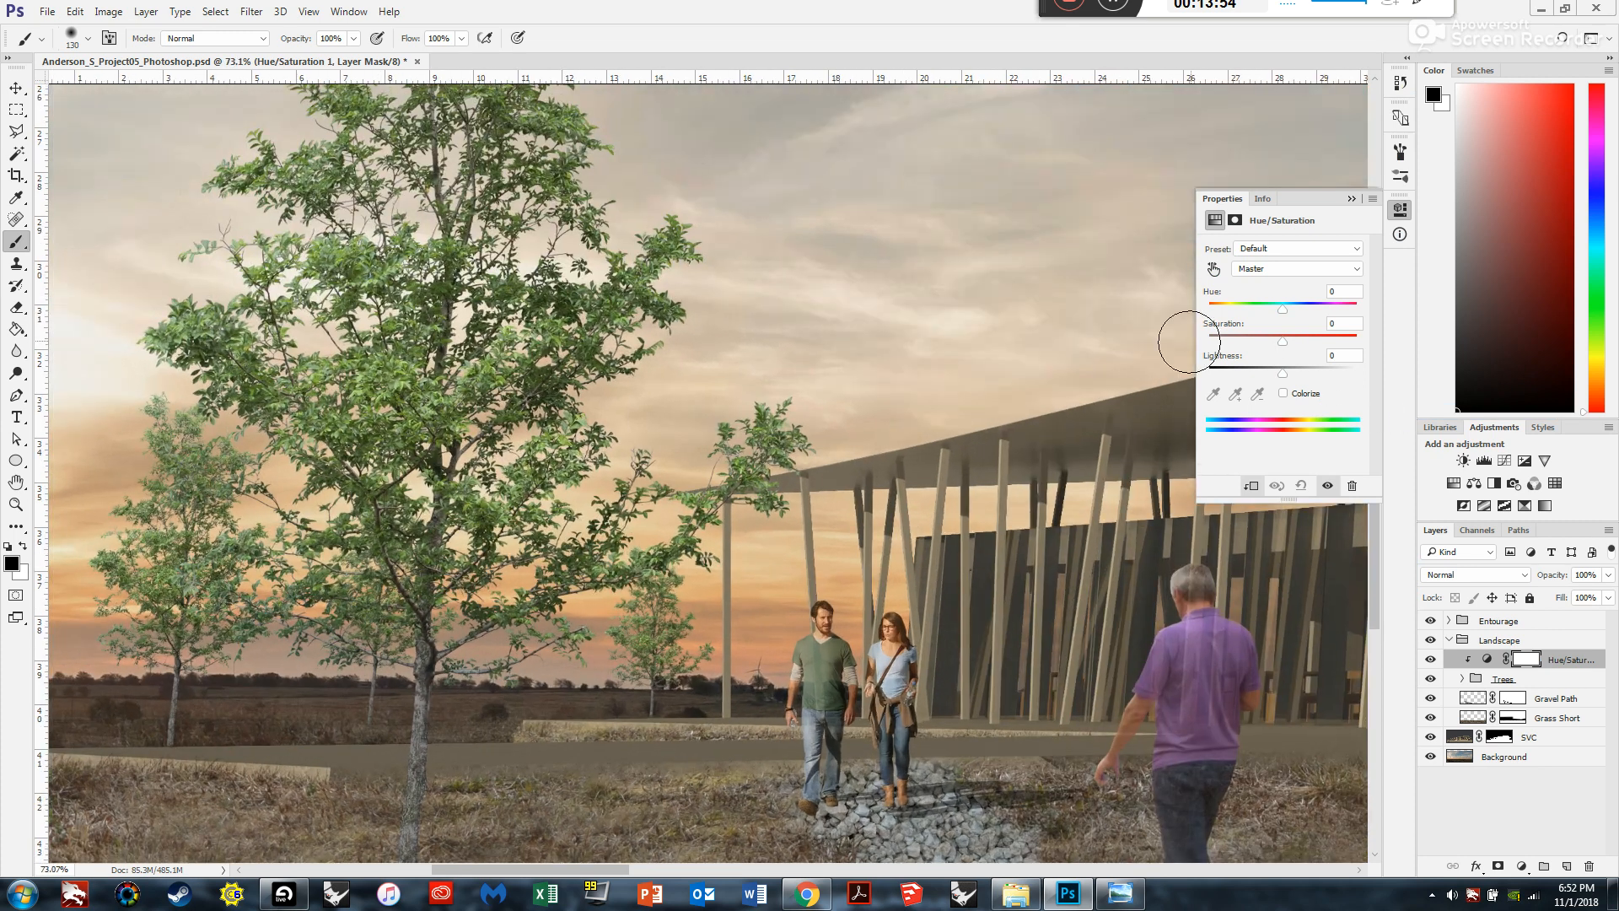
# Try changing the trees' lightness and dropping their saturation to -100, and reset both values to 0.
pyautogui.moveTo(1285, 378)
pyautogui.mouseDown()
pyautogui.moveTo(1219, 371)
pyautogui.moveTo(1334, 365)
pyautogui.moveTo(1281, 368)
pyautogui.mouseUp()
pyautogui.click(1334, 354)
pyautogui.write('0')
pyautogui.press('Return')
pyautogui.moveTo(1282, 340); pyautogui.dragTo(1059, 330)
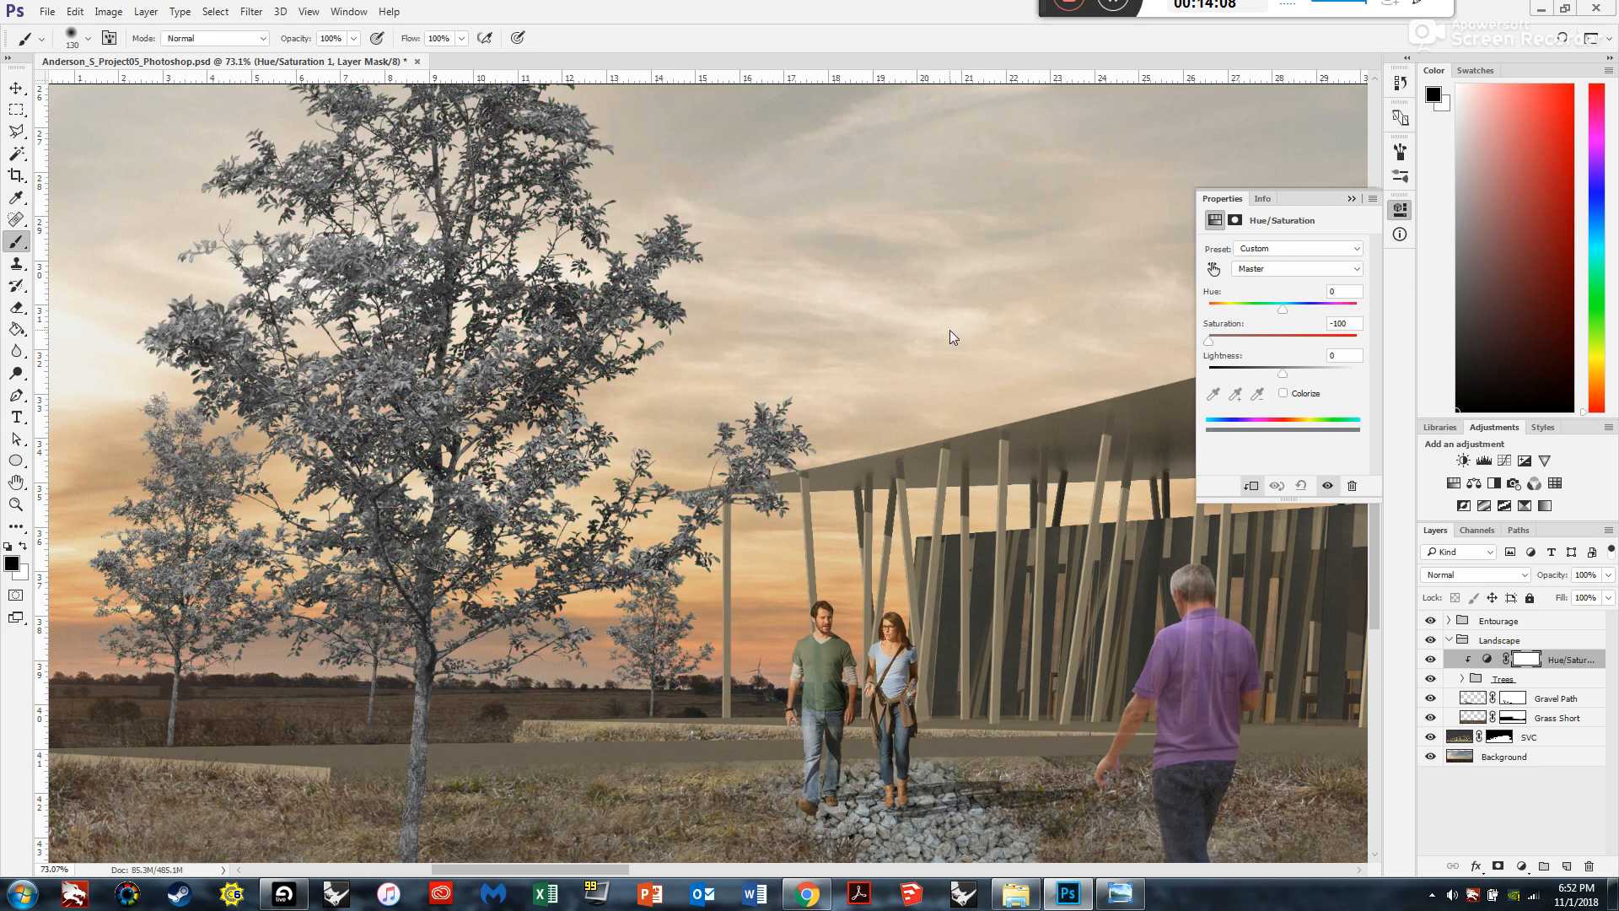
pyautogui.doubleClick(1342, 323)
pyautogui.write('0')
pyautogui.press('Return')
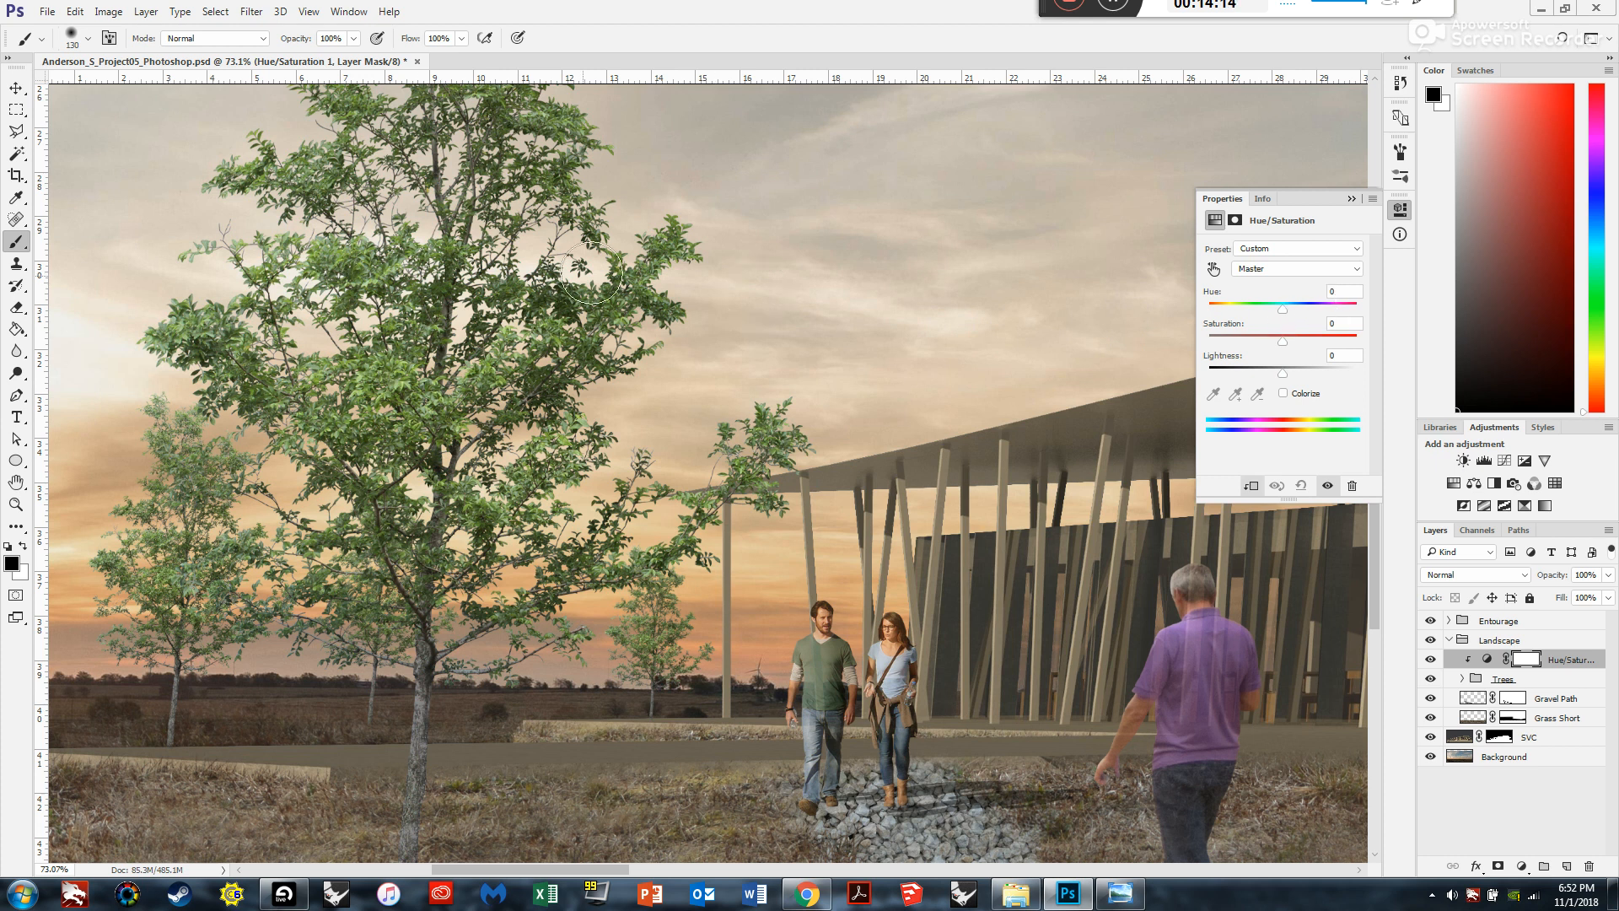
# Shift the trees' hue to -39 so the green foliage turns a warmer, autumnal tone.
pyautogui.scroll(5, 253, 421)
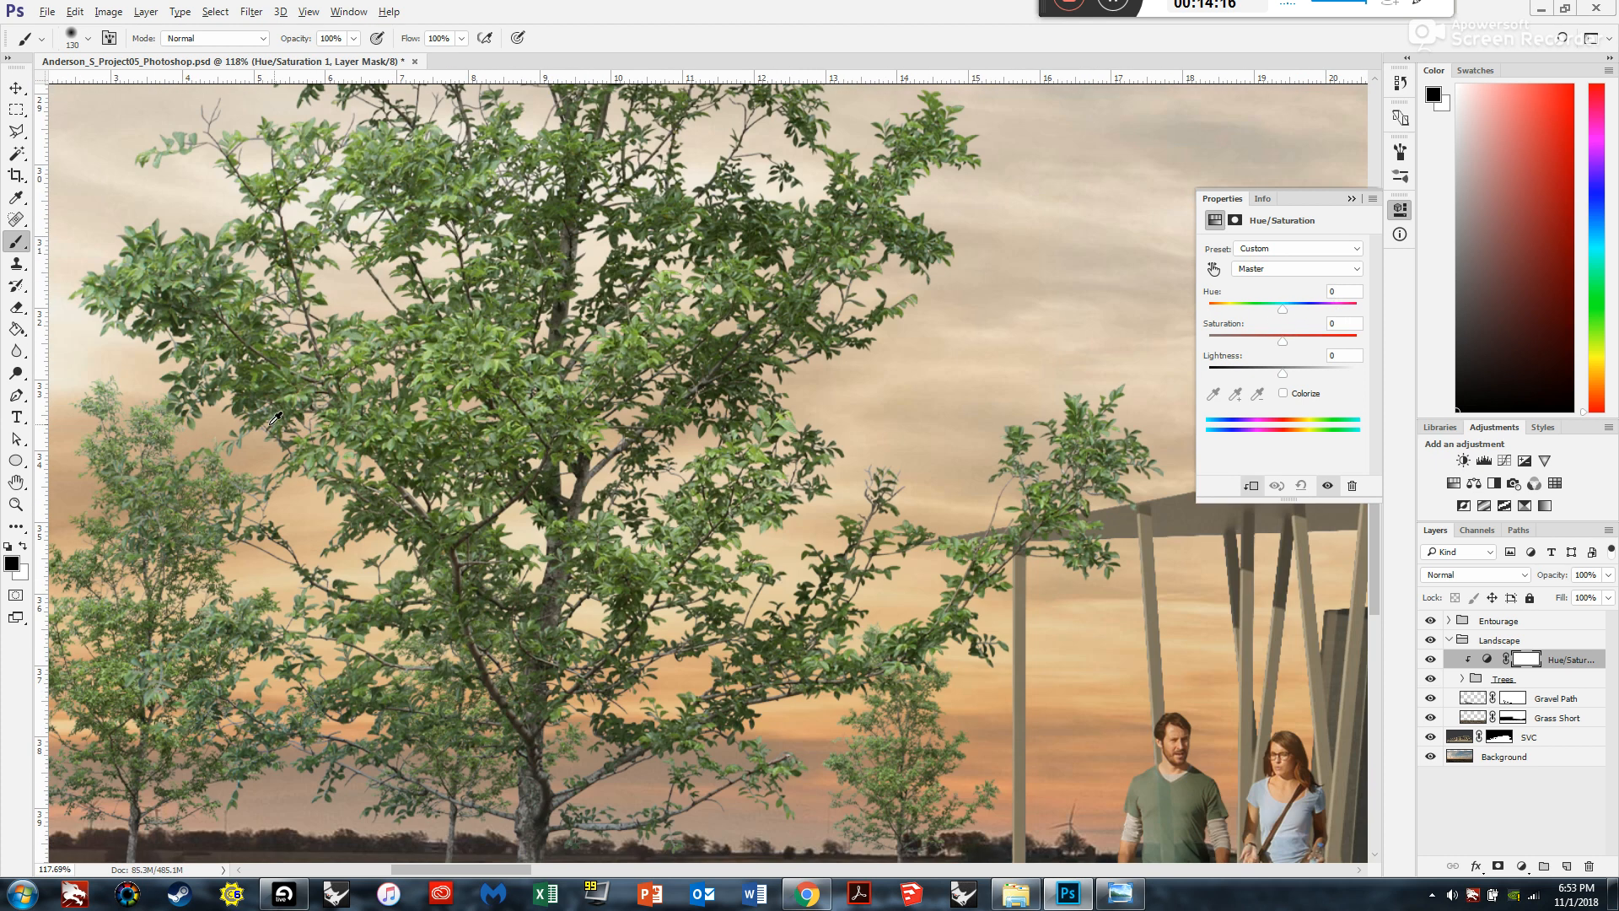
pyautogui.scroll(-3, 567, 392)
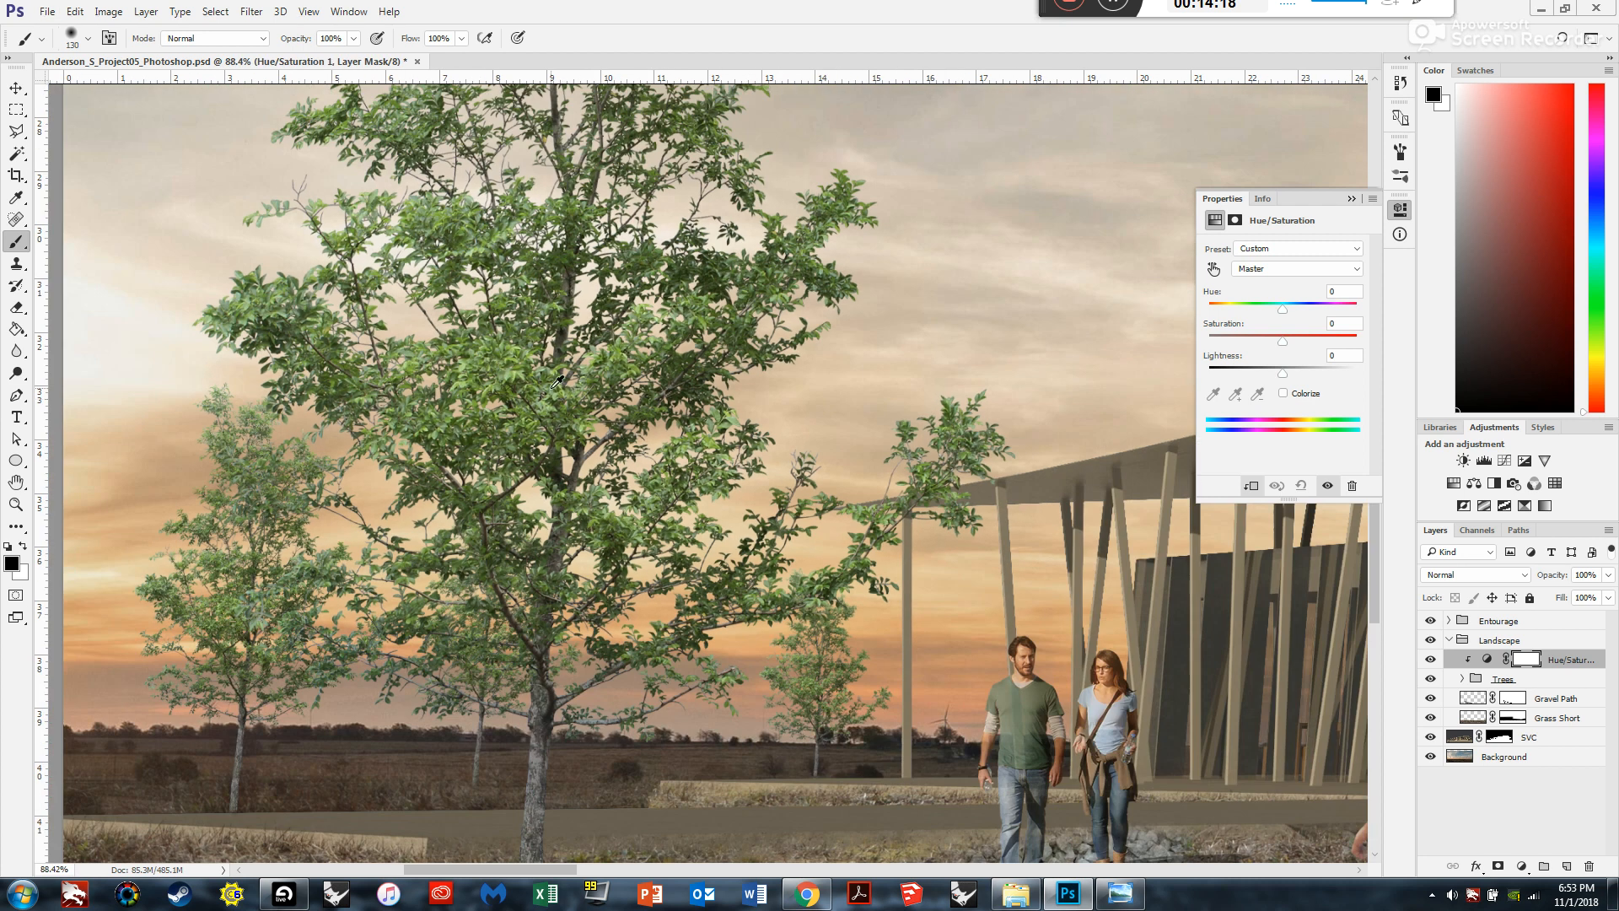
pyautogui.scroll(-2, 545, 516)
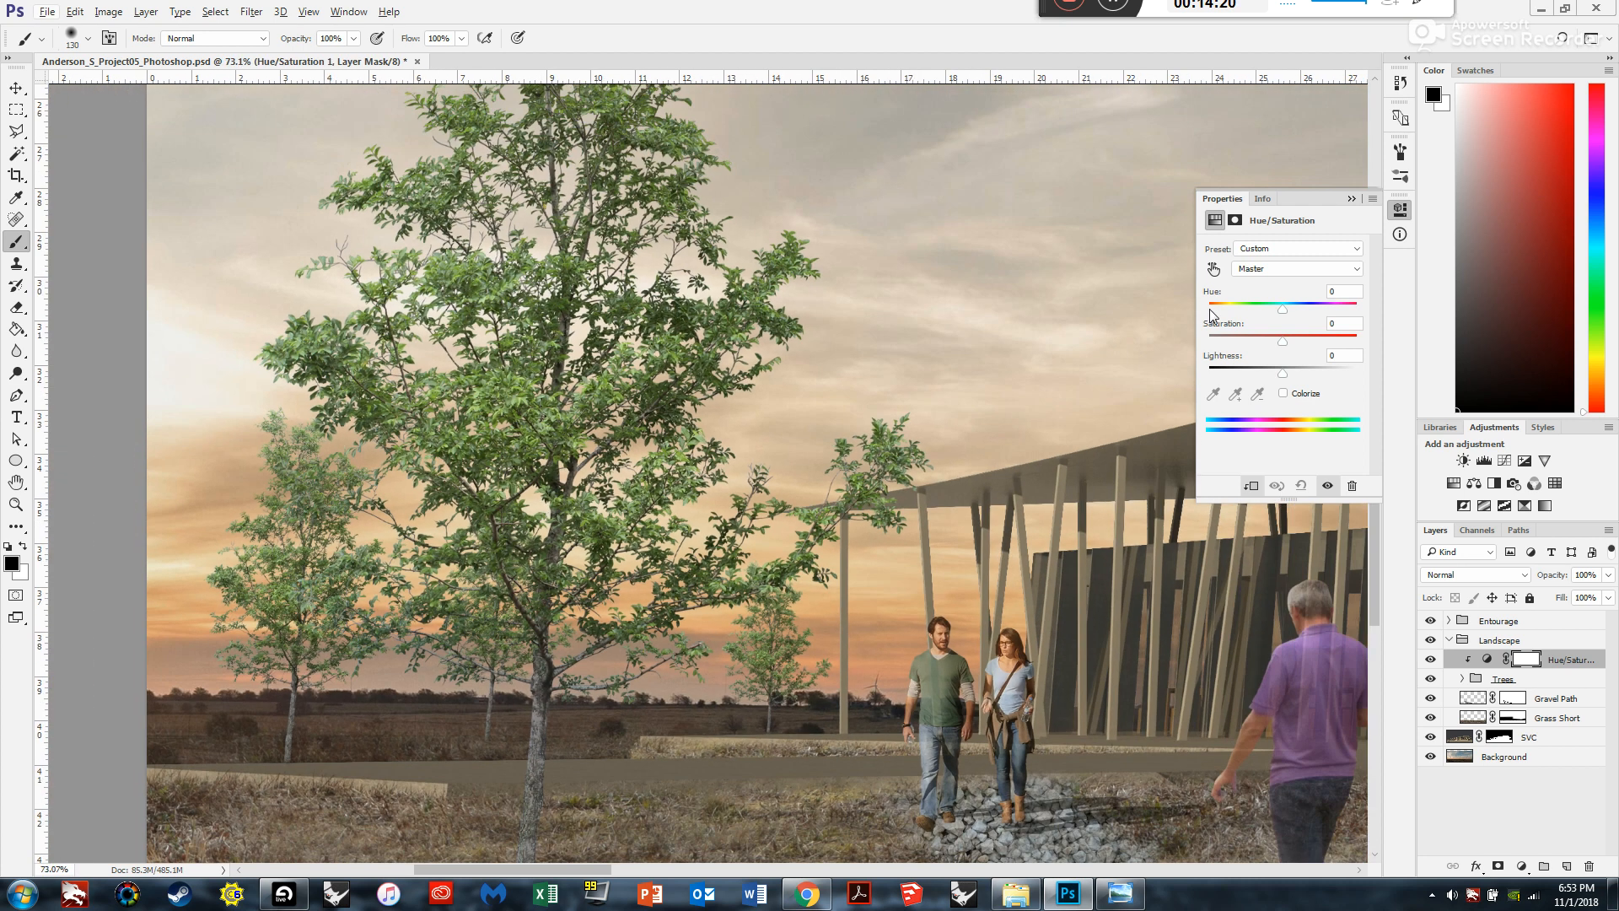
pyautogui.moveTo(1283, 311); pyautogui.dragTo(1253, 298)
pyautogui.scroll(-3, 363, 439)
pyautogui.scroll(-4, 362, 438)
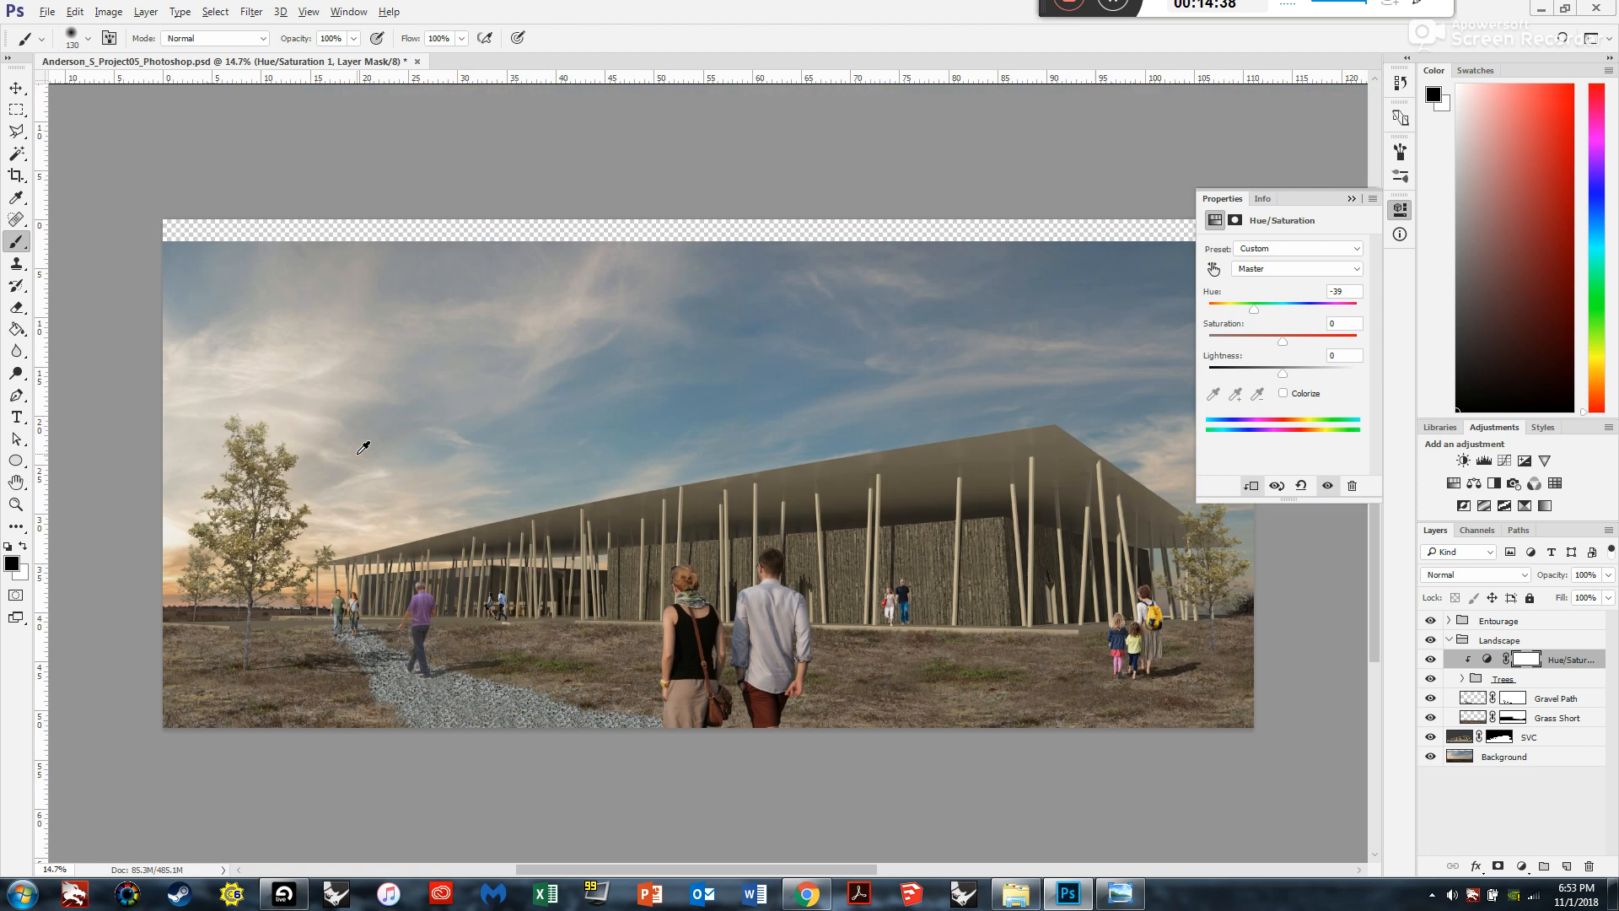
pyautogui.scroll(2, 338, 613)
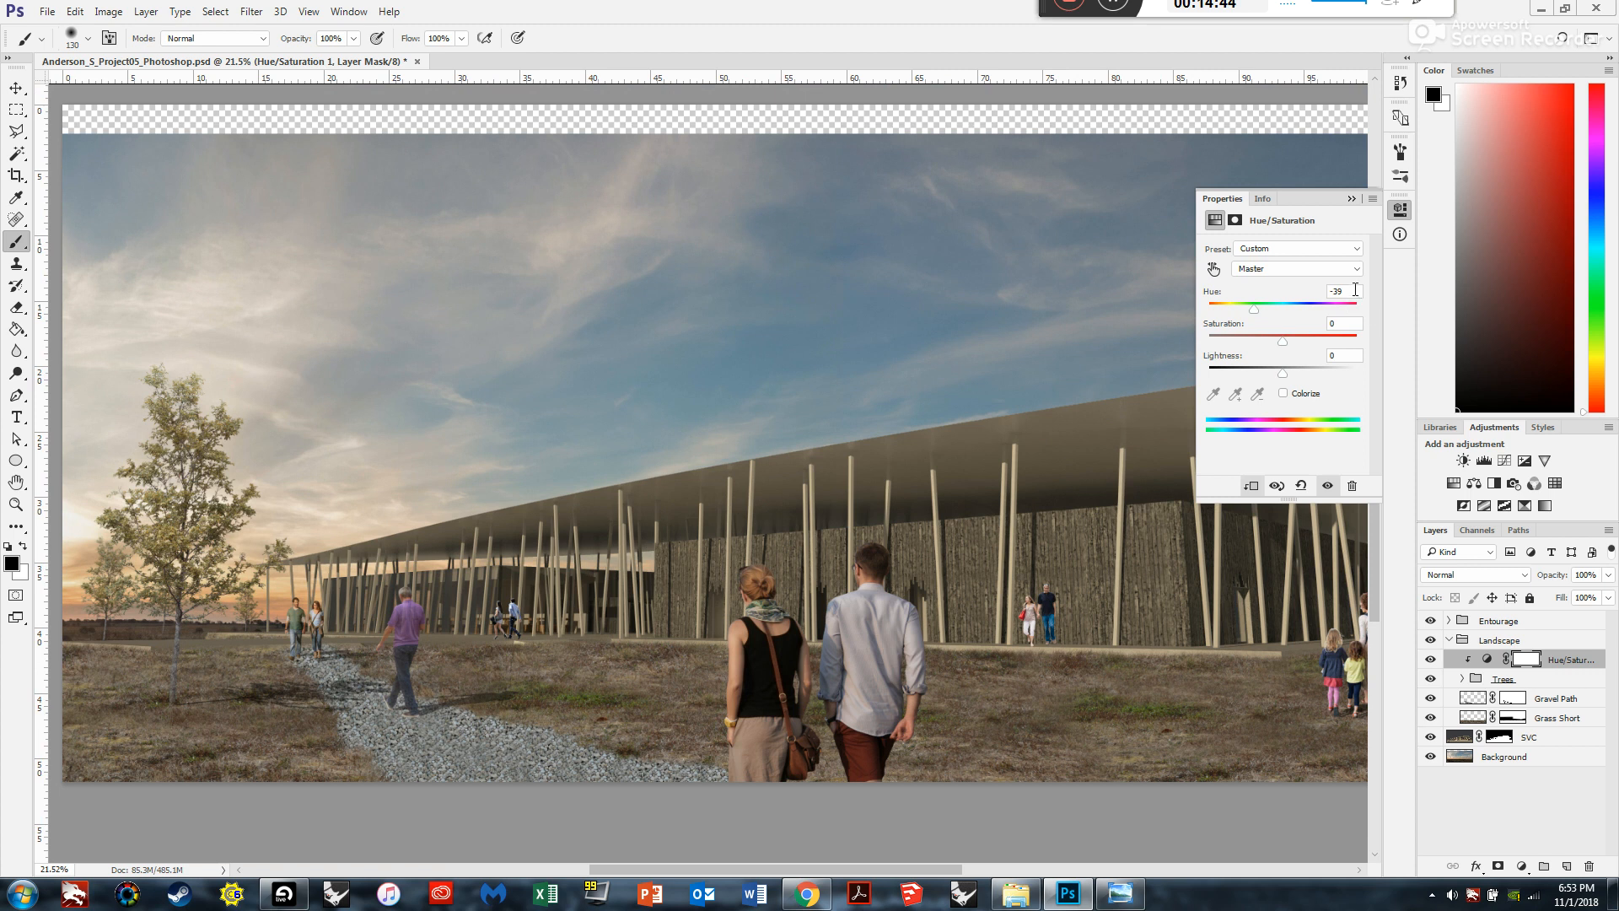
# Close the adjustment properties and compare the trees with and without the hue shift across the rendering.
pyautogui.click(1350, 198)
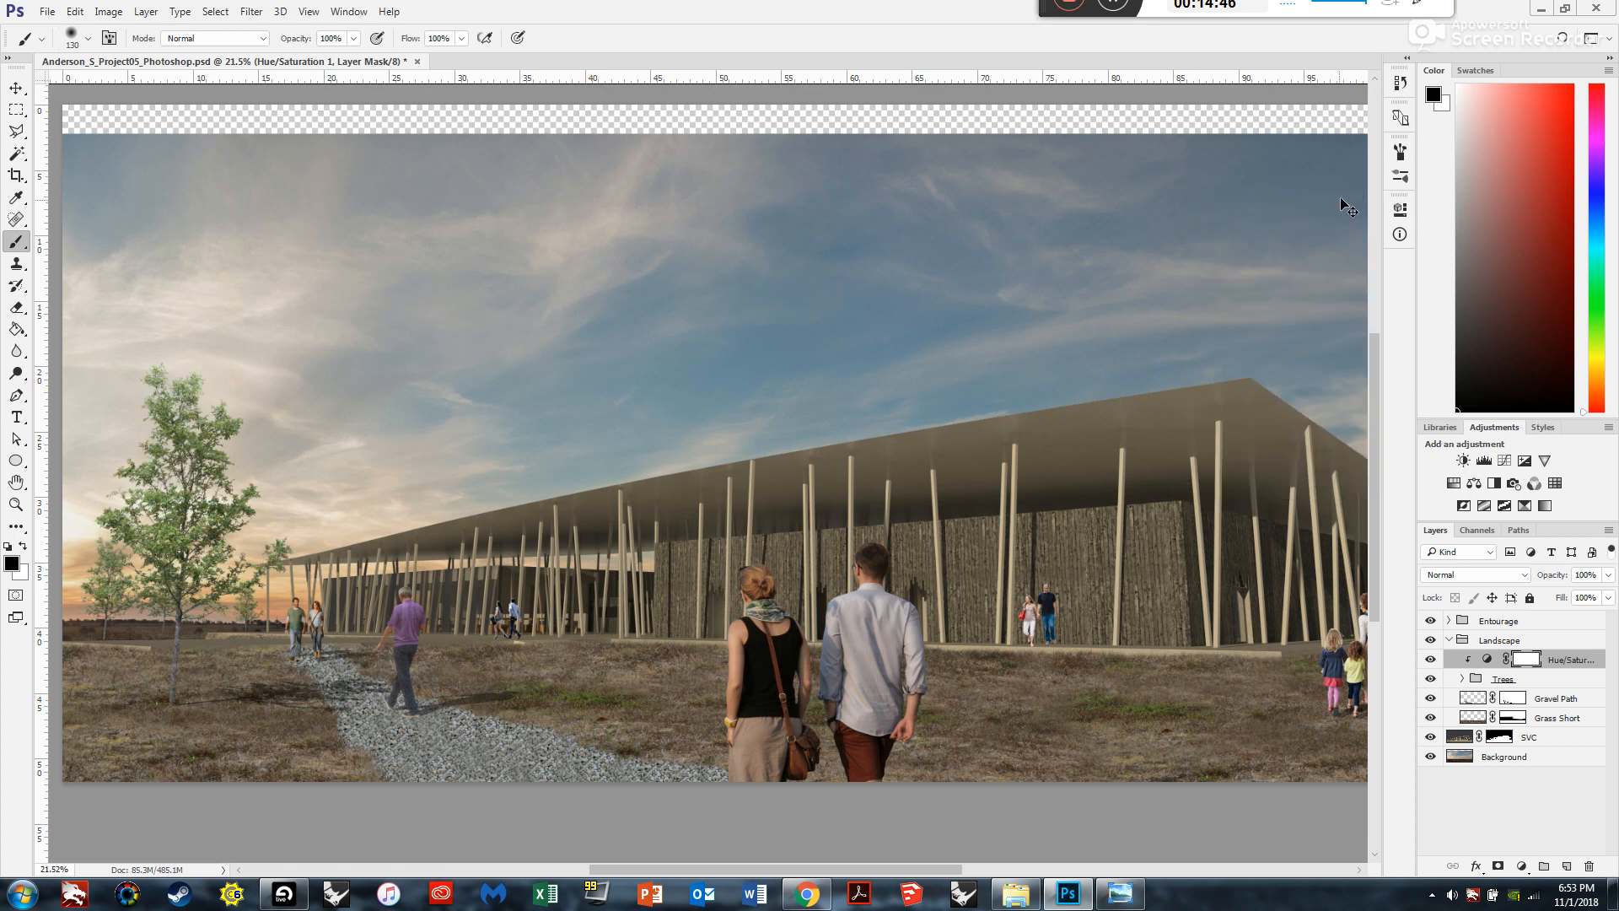
pyautogui.hotkey('ctrl', 'z')
pyautogui.scroll(-1, 342, 620)
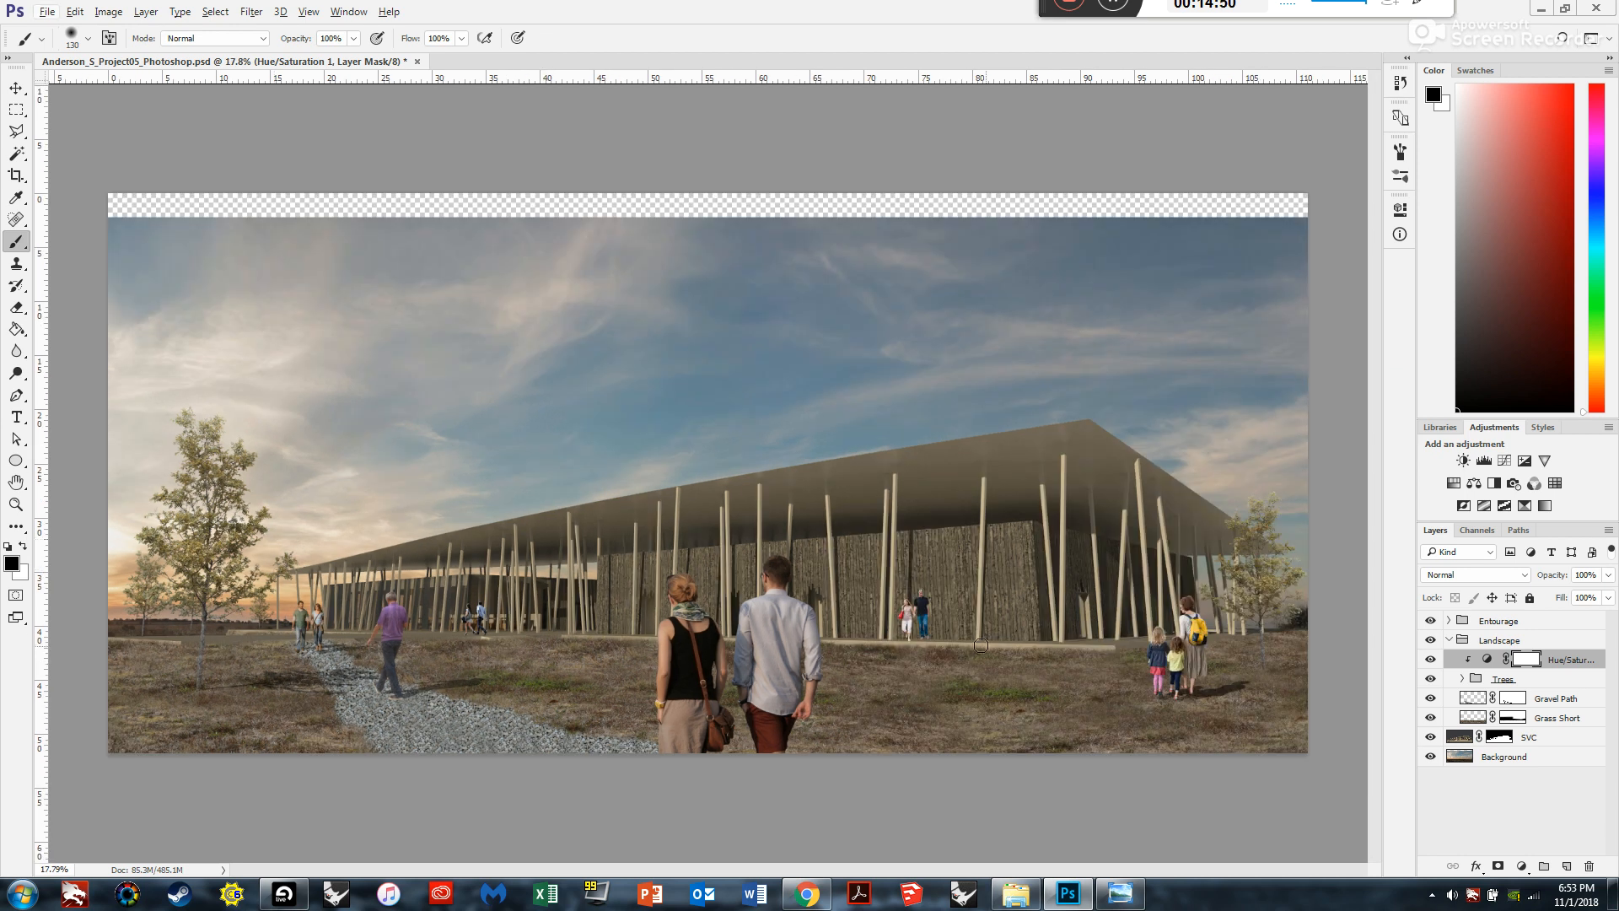
pyautogui.scroll(2, 203, 709)
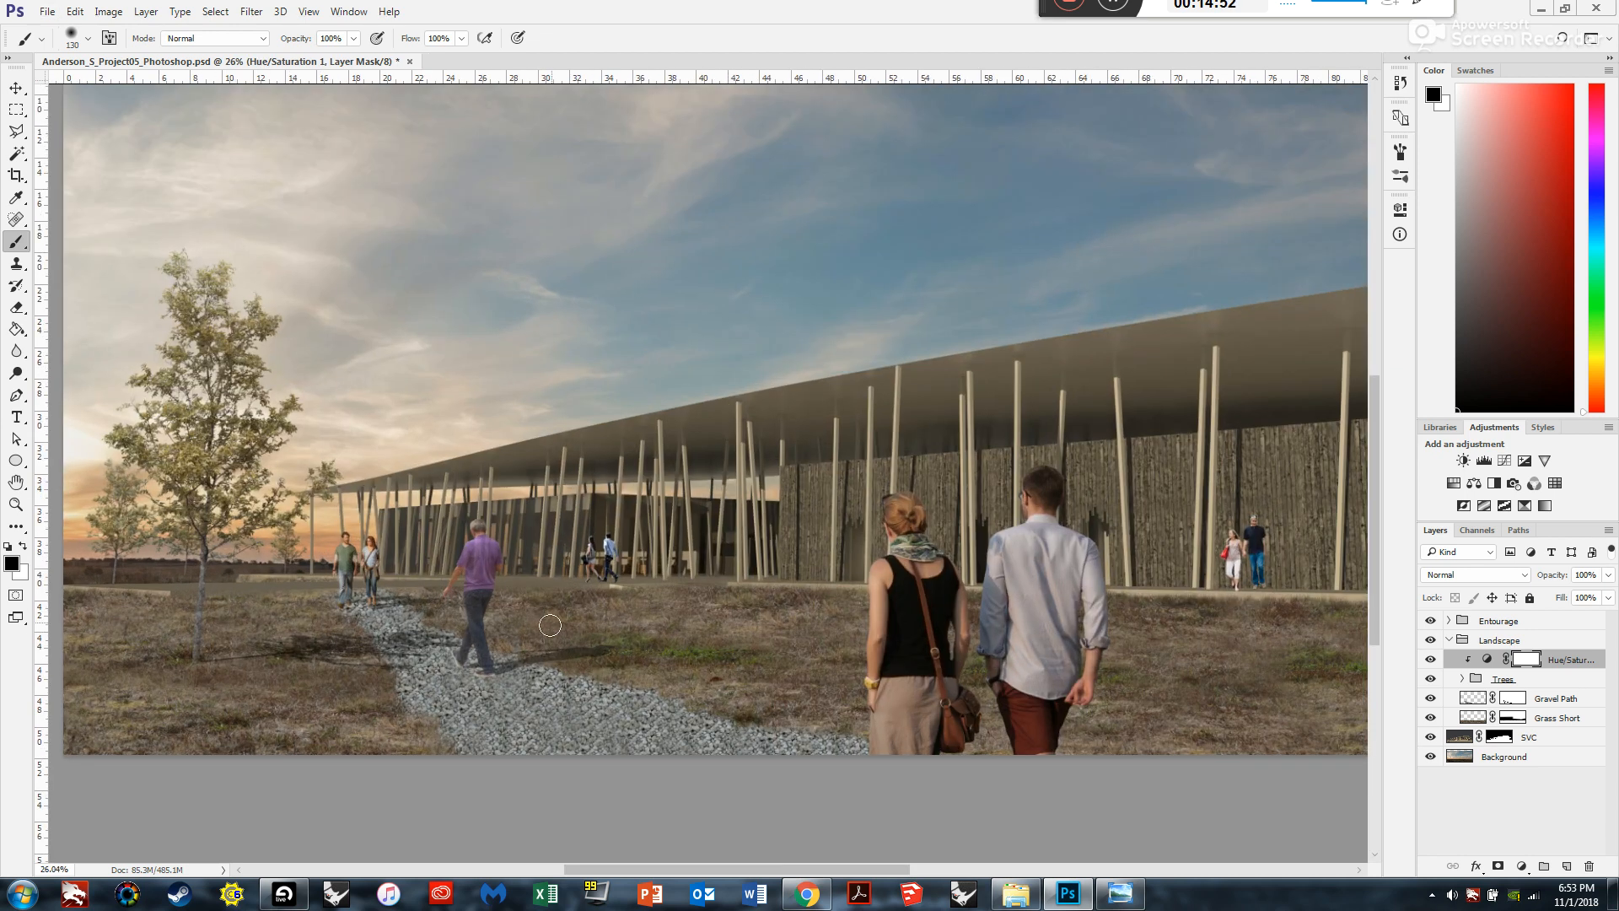
pyautogui.scroll(2, 693, 597)
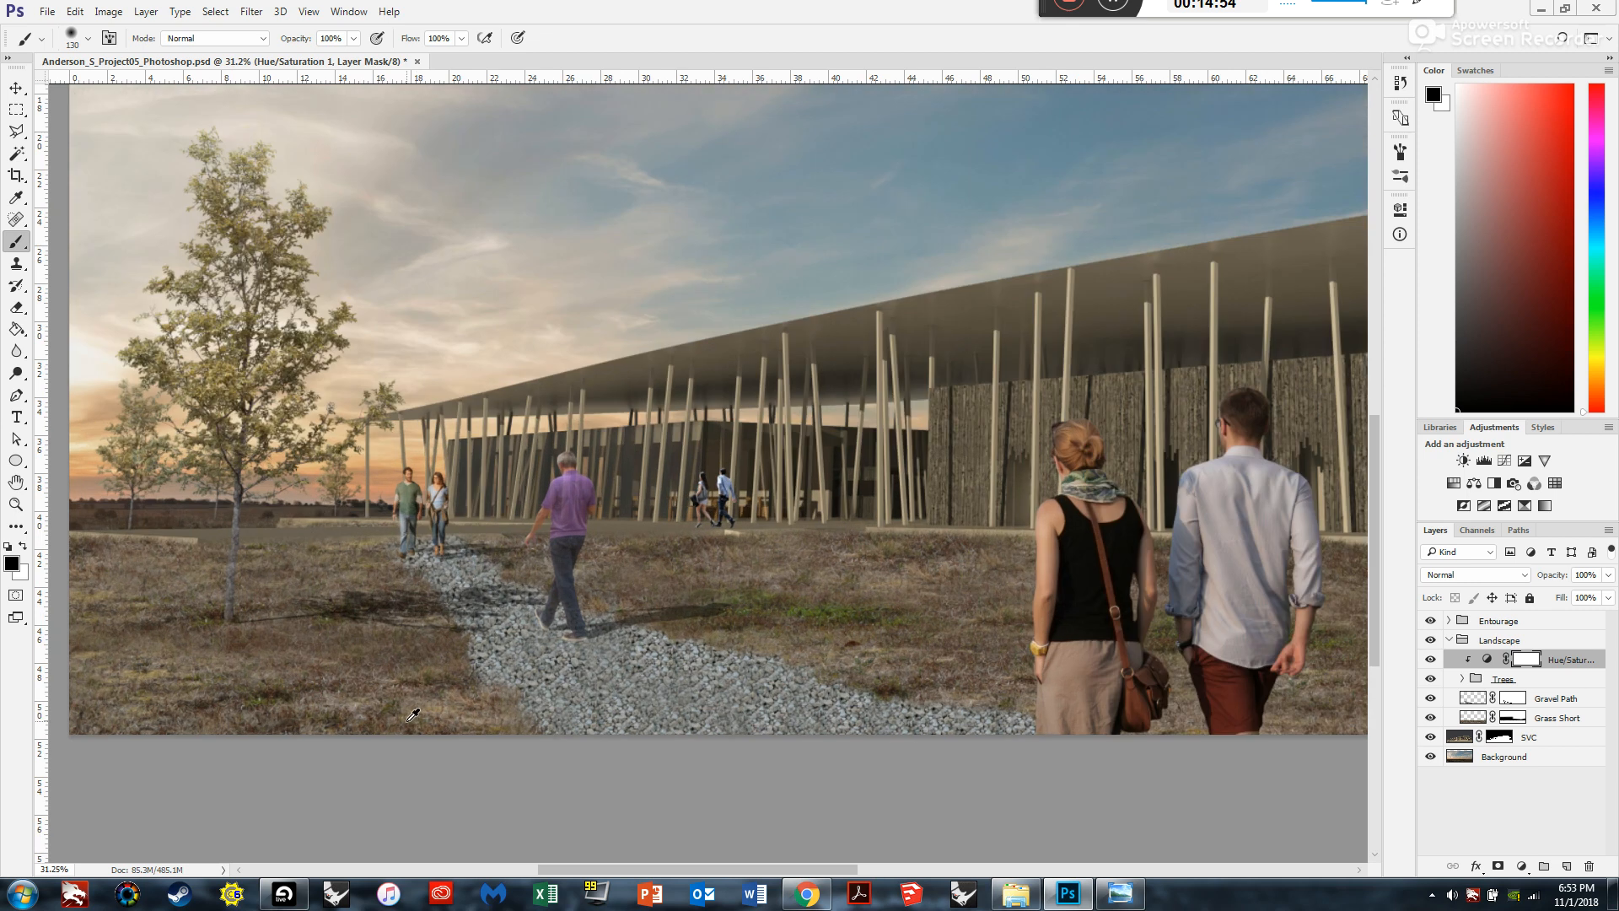
pyautogui.scroll(1, 413, 714)
# Add a Levels adjustment above the Gravel Path layer and clip it to that layer.
pyautogui.keyDown('shift'); pyautogui.click(1527, 681); pyautogui.keyUp('shift')
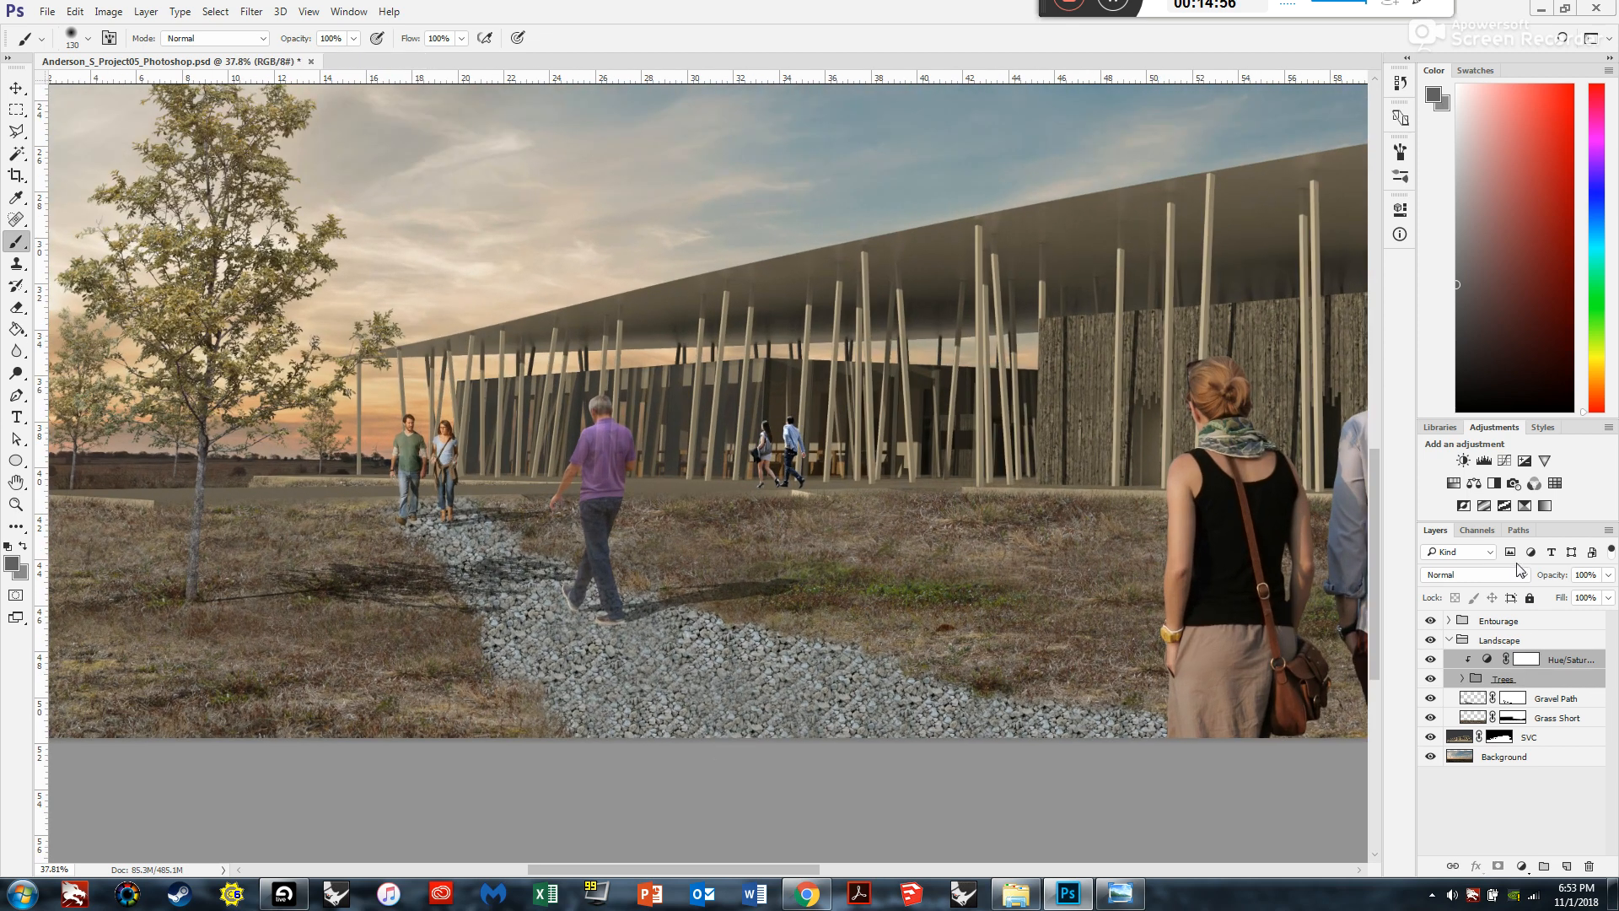
pyautogui.click(1550, 700)
pyautogui.scroll(1, 632, 683)
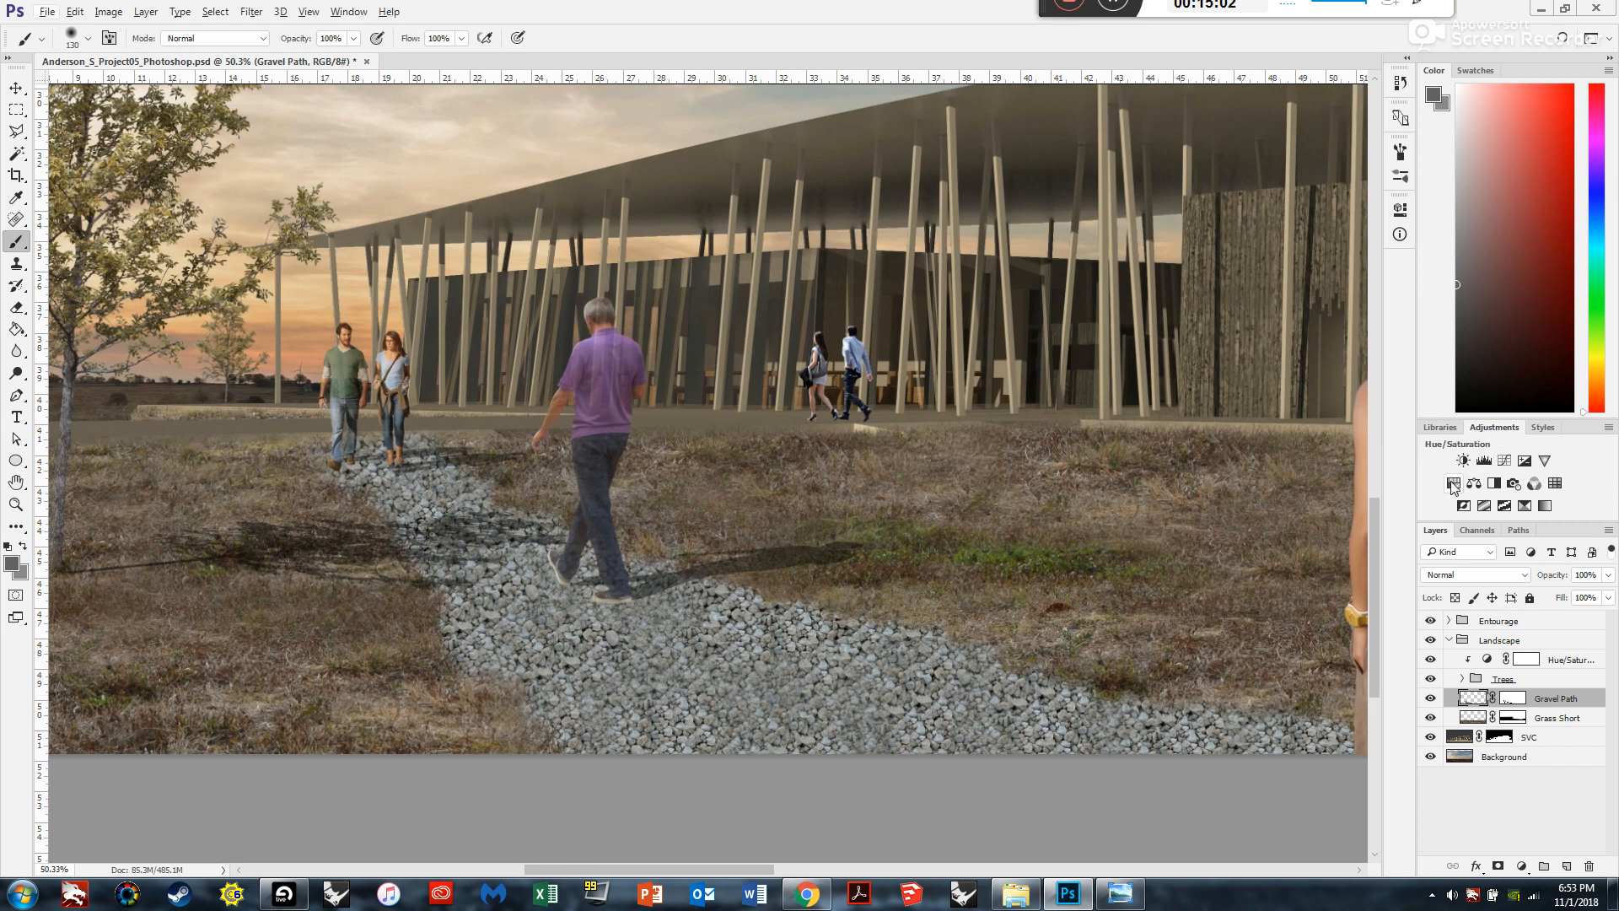
pyautogui.click(1483, 461)
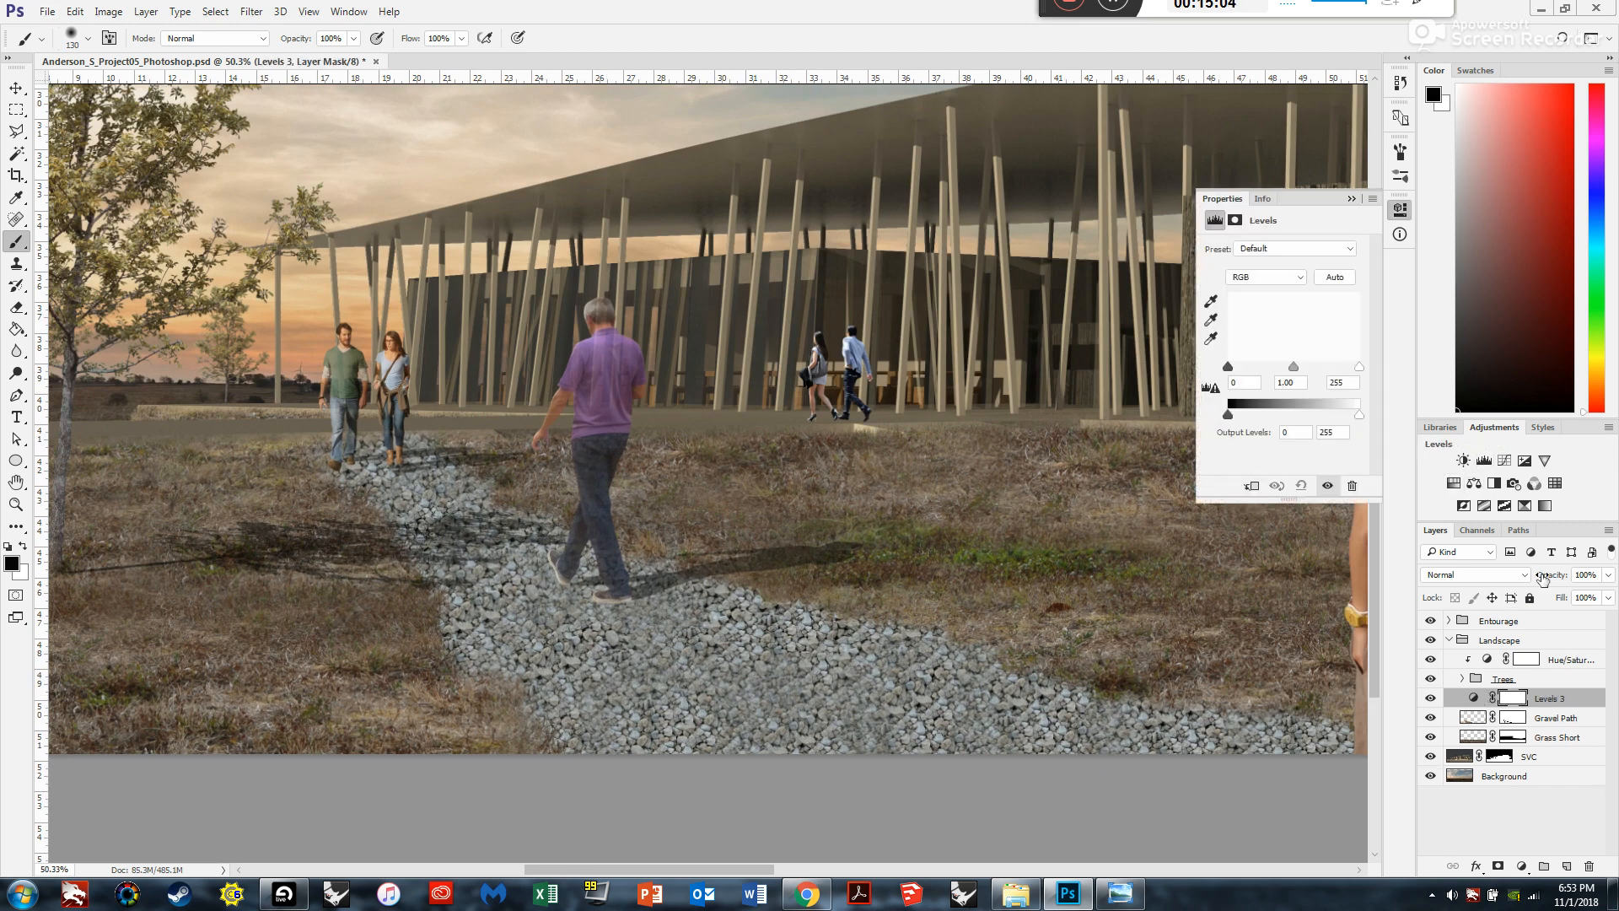
pyautogui.rightClick(1560, 698)
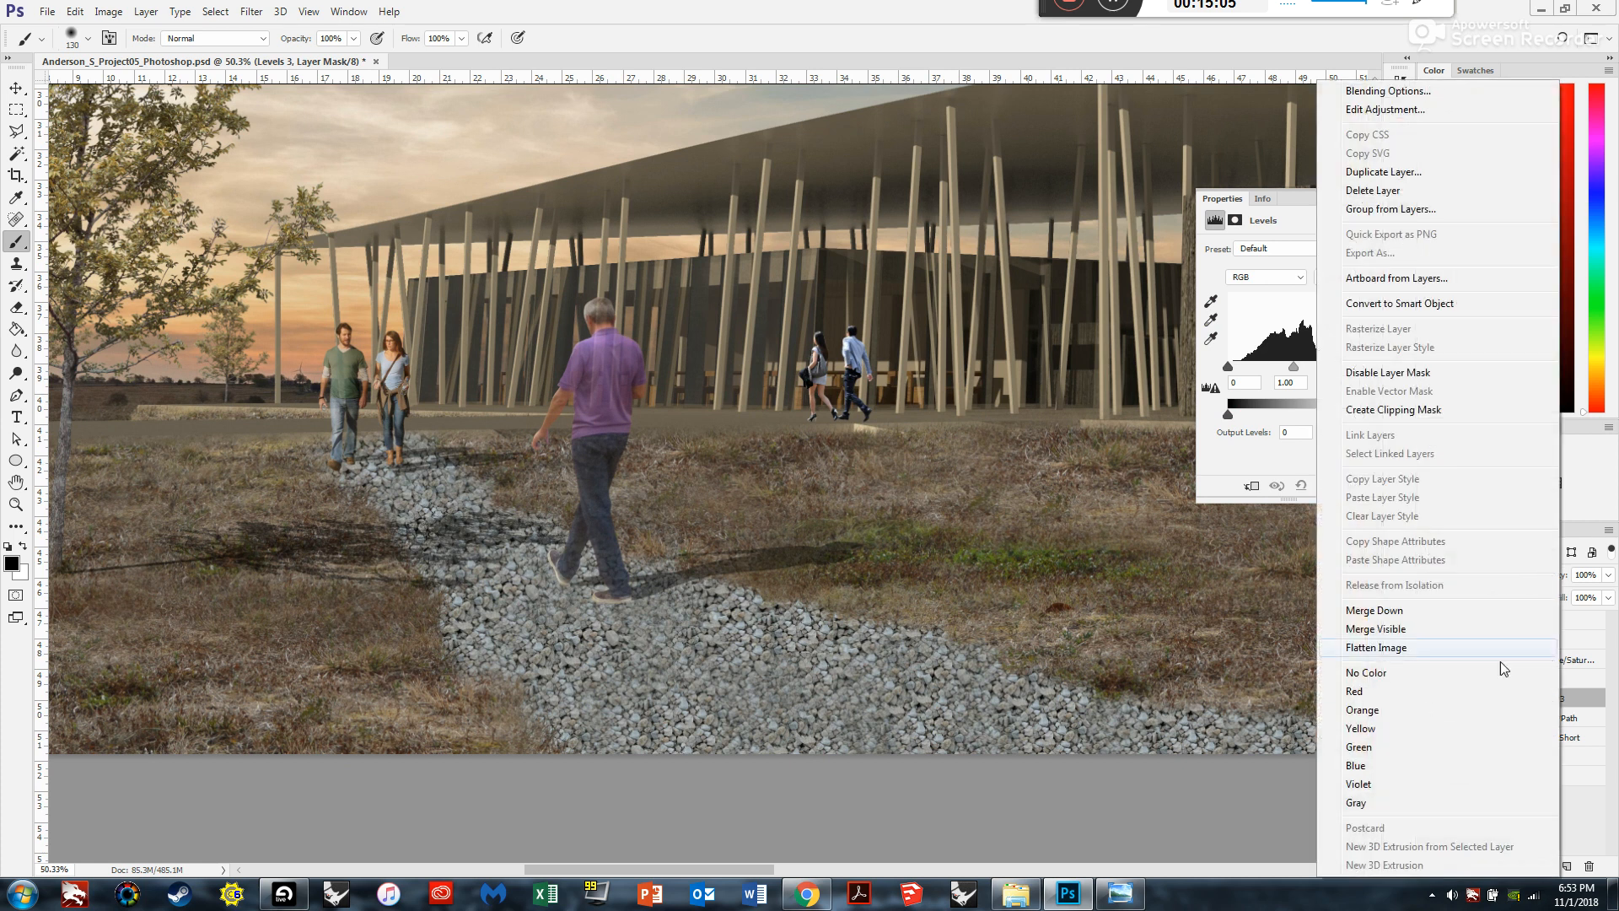
pyautogui.click(1392, 409)
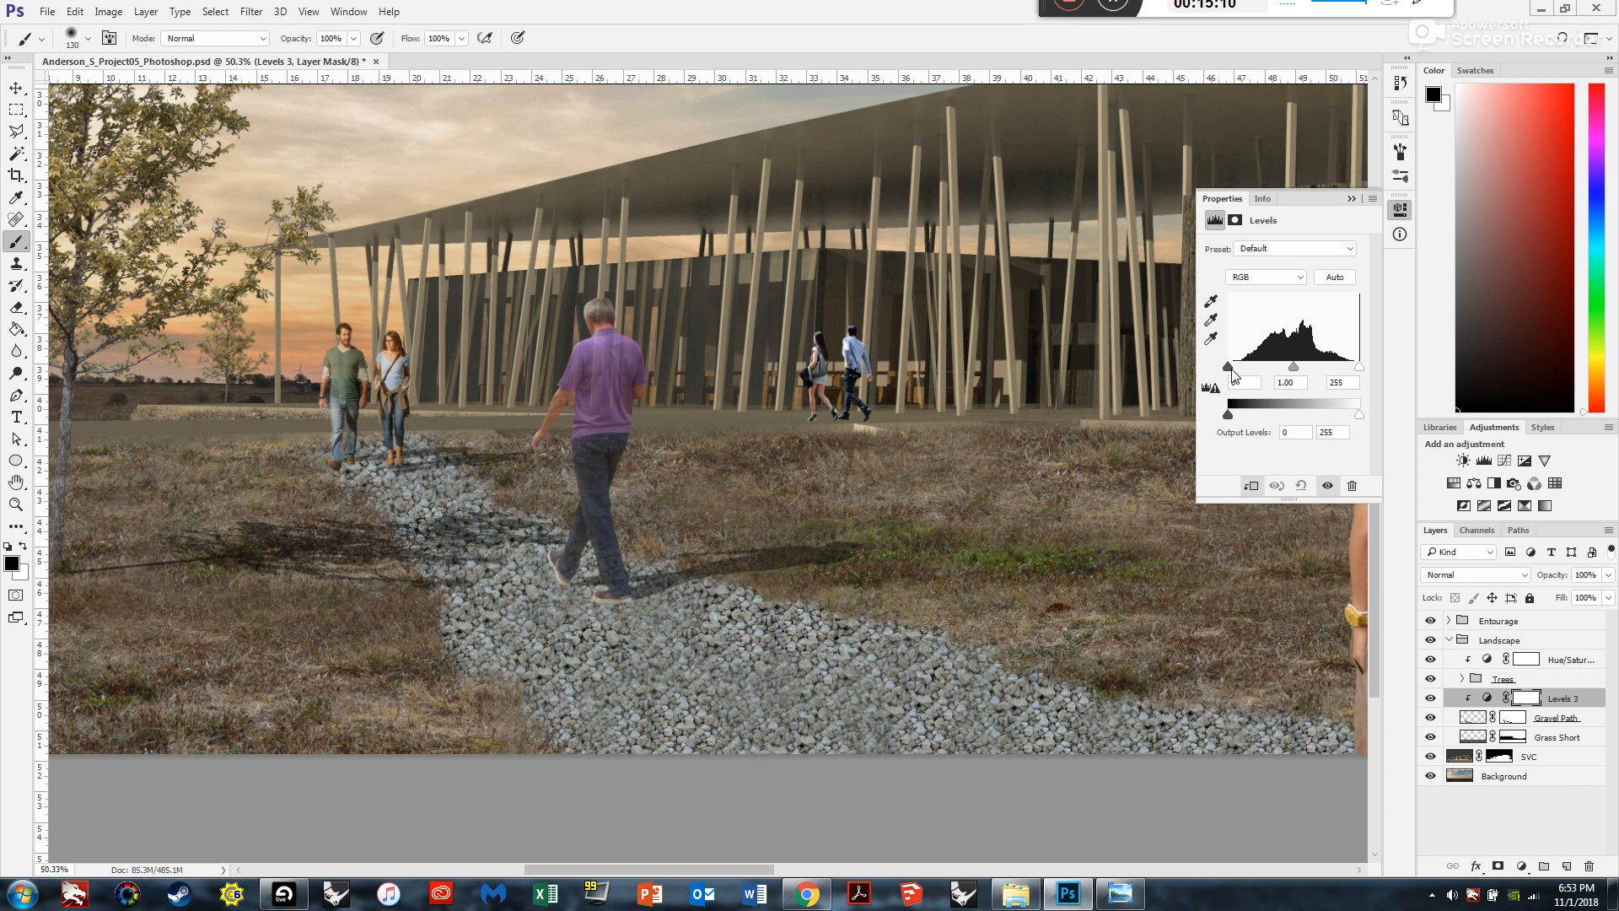
# Darken the gravel path by raising the Levels shadow input to 34, and close the adjustment properties.
pyautogui.moveTo(1227, 366); pyautogui.dragTo(1242, 369)
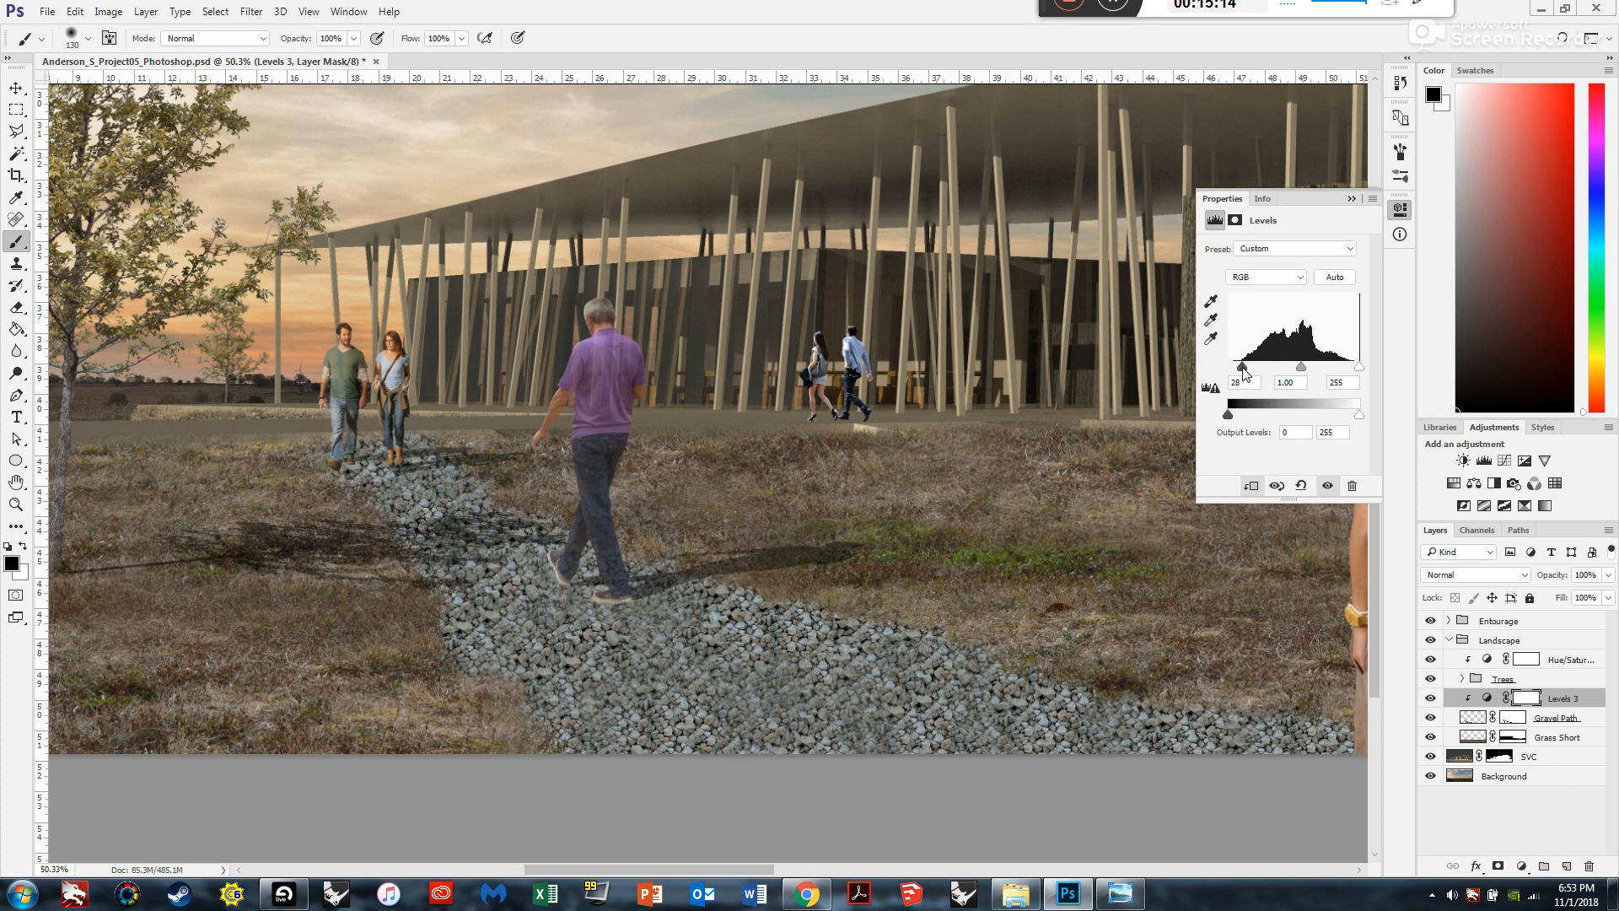
pyautogui.scroll(-4, 1247, 376)
pyautogui.scroll(3, 1248, 396)
pyautogui.moveTo(1246, 372)
pyautogui.mouseDown()
pyautogui.moveTo(1197, 368)
pyautogui.moveTo(1250, 361)
pyautogui.mouseUp()
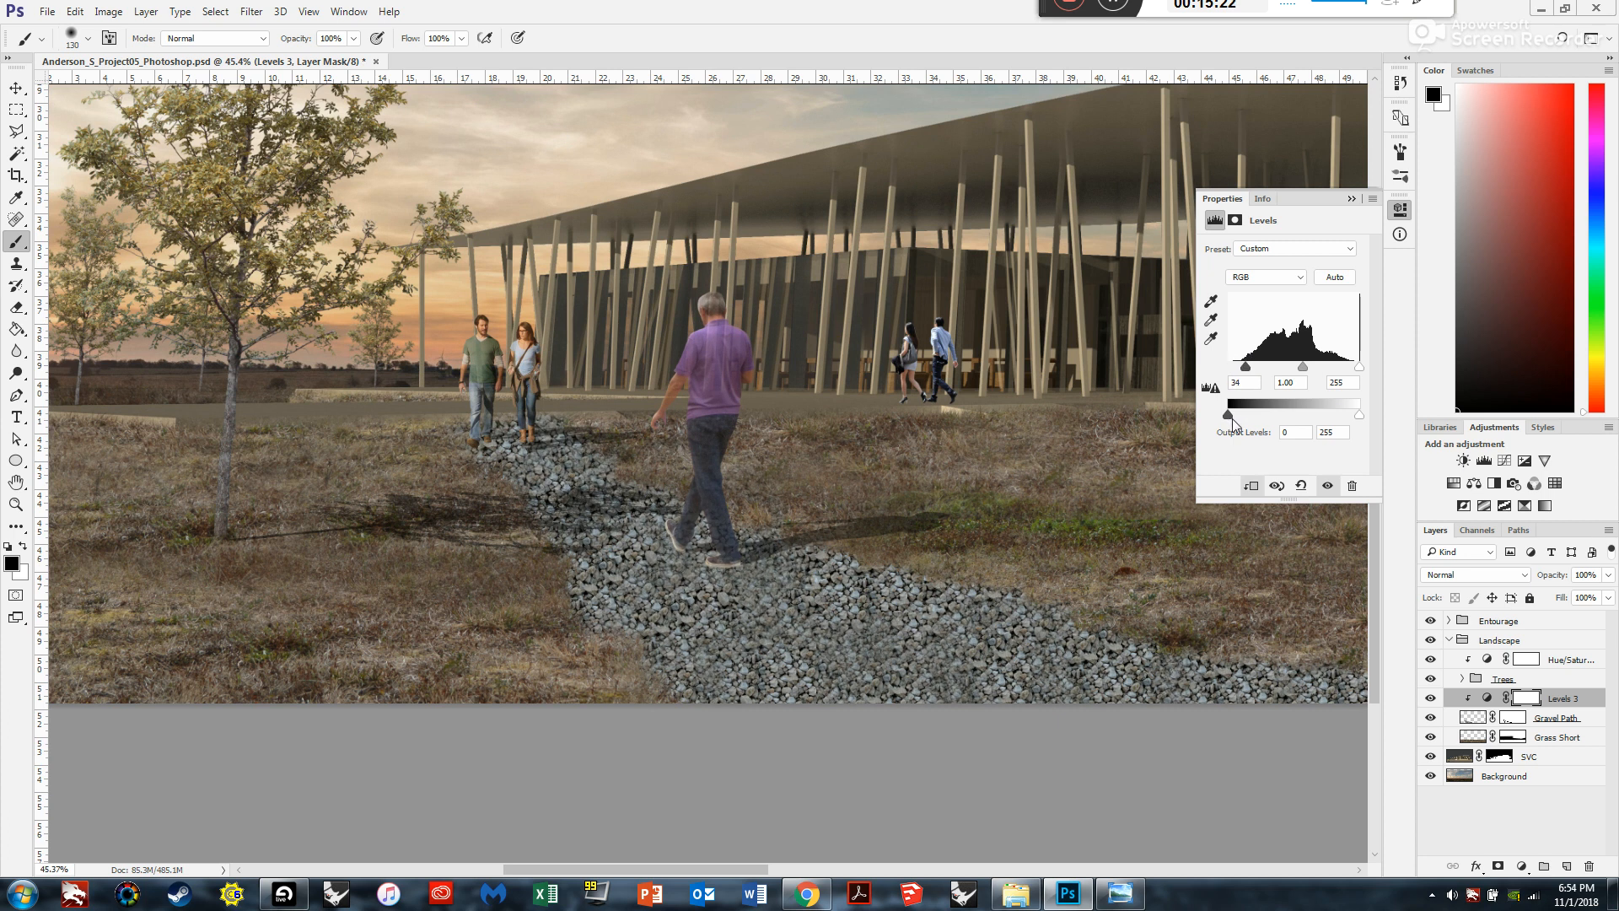
pyautogui.moveTo(1228, 414); pyautogui.dragTo(1255, 370)
pyautogui.click(1353, 199)
pyautogui.hotkey('ctrl', '0')
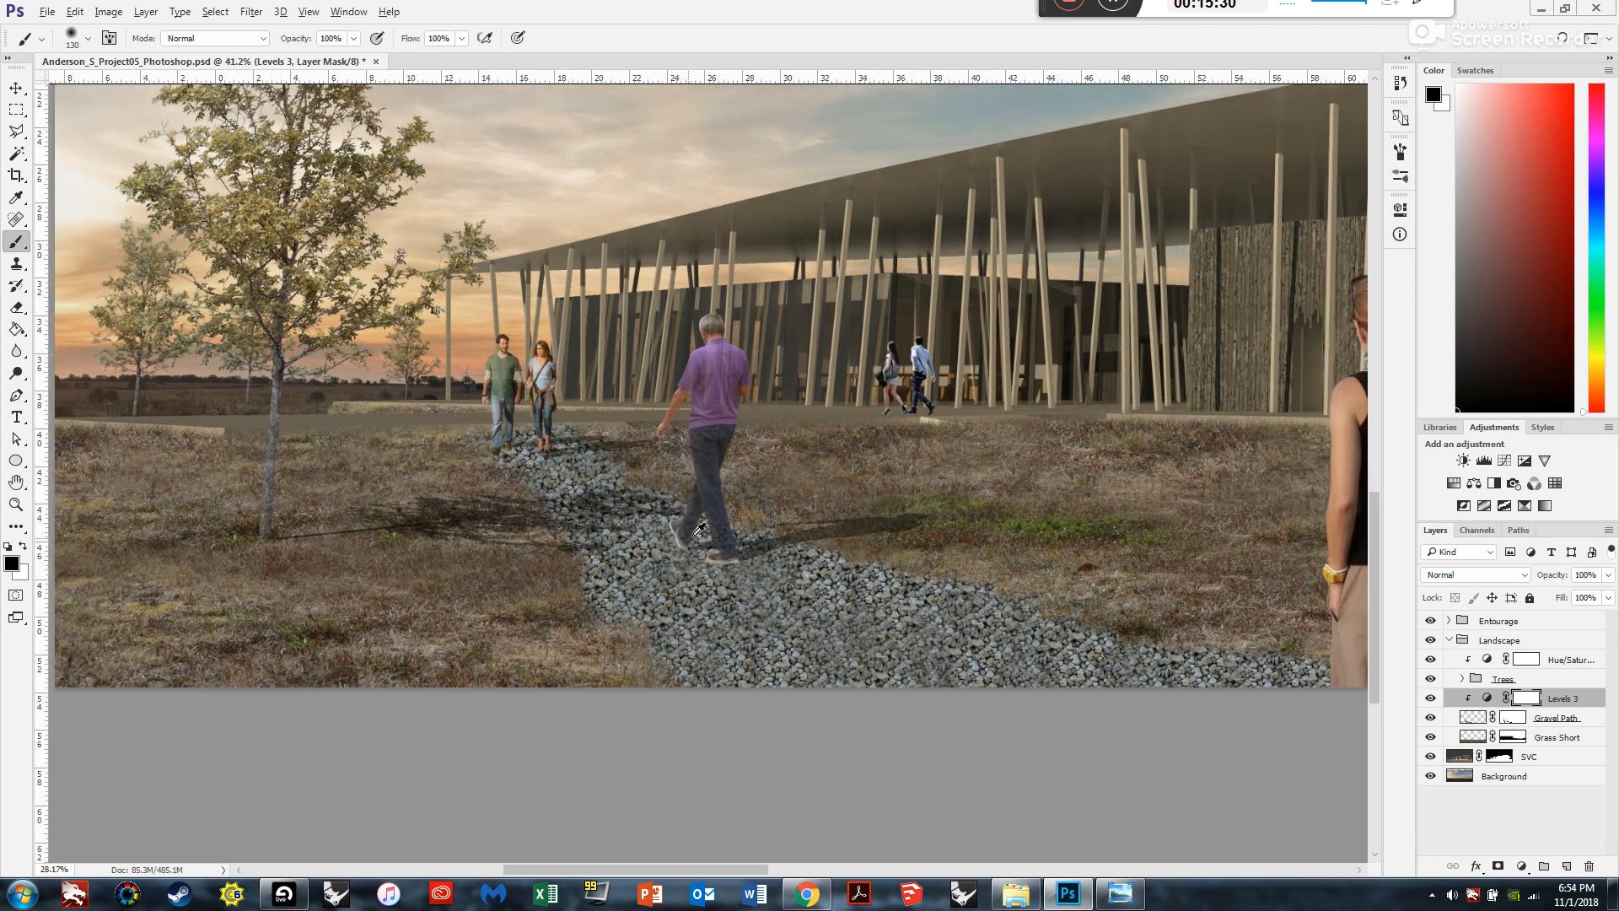
pyautogui.scroll(4, 267, 710)
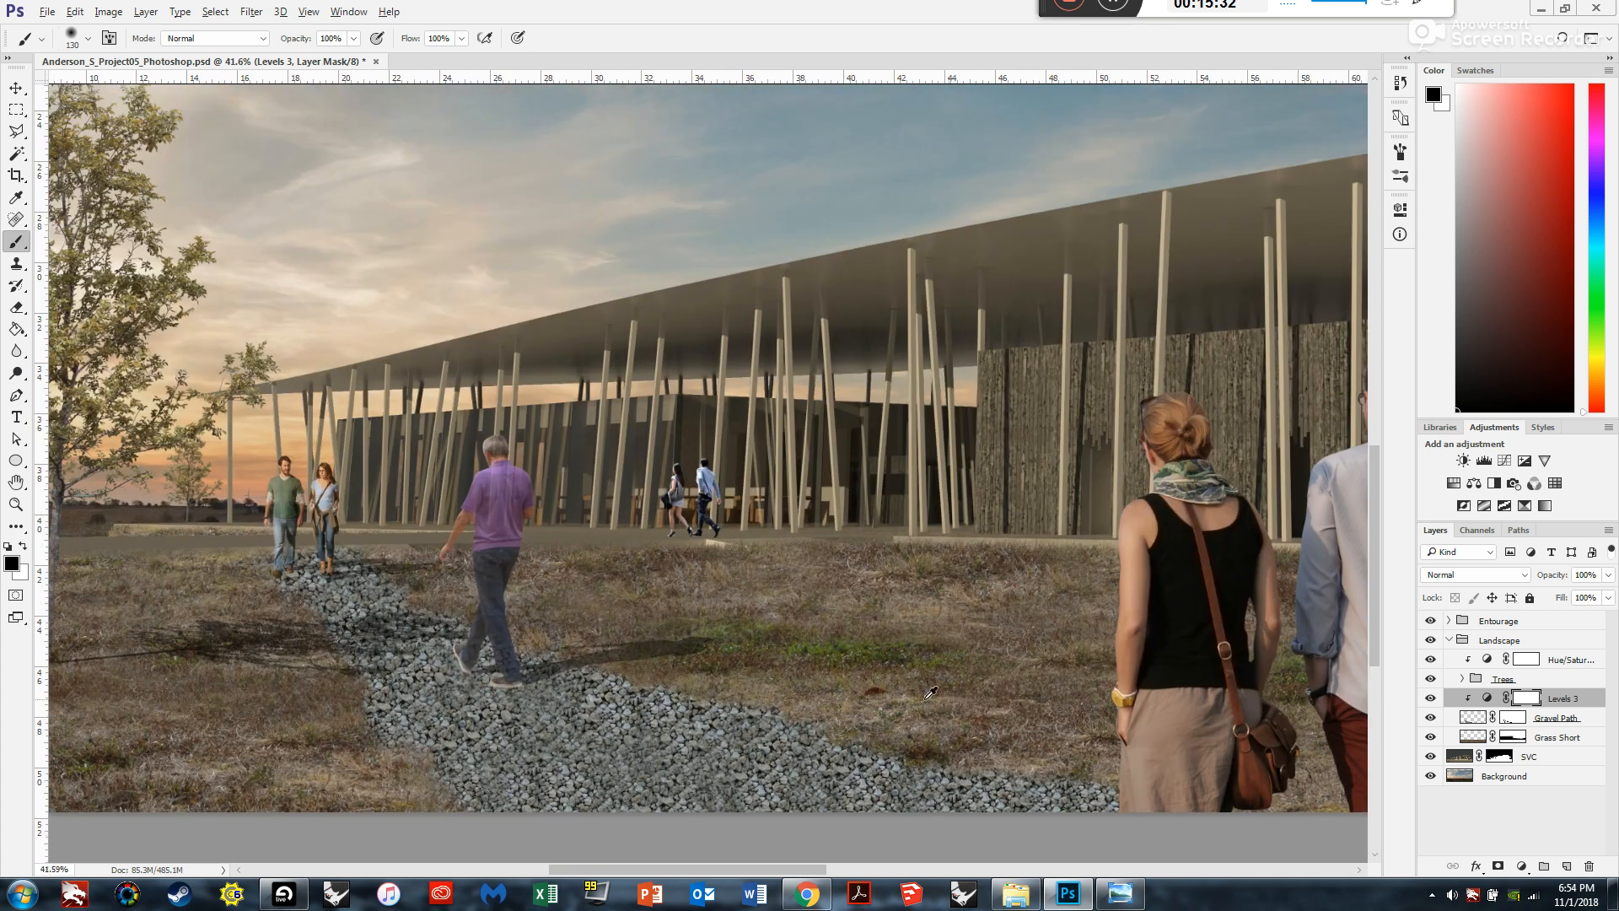
# Clip a Hue/Saturation adjustment to the gravel path with hue +8 and saturation -67.
pyautogui.click(1453, 483)
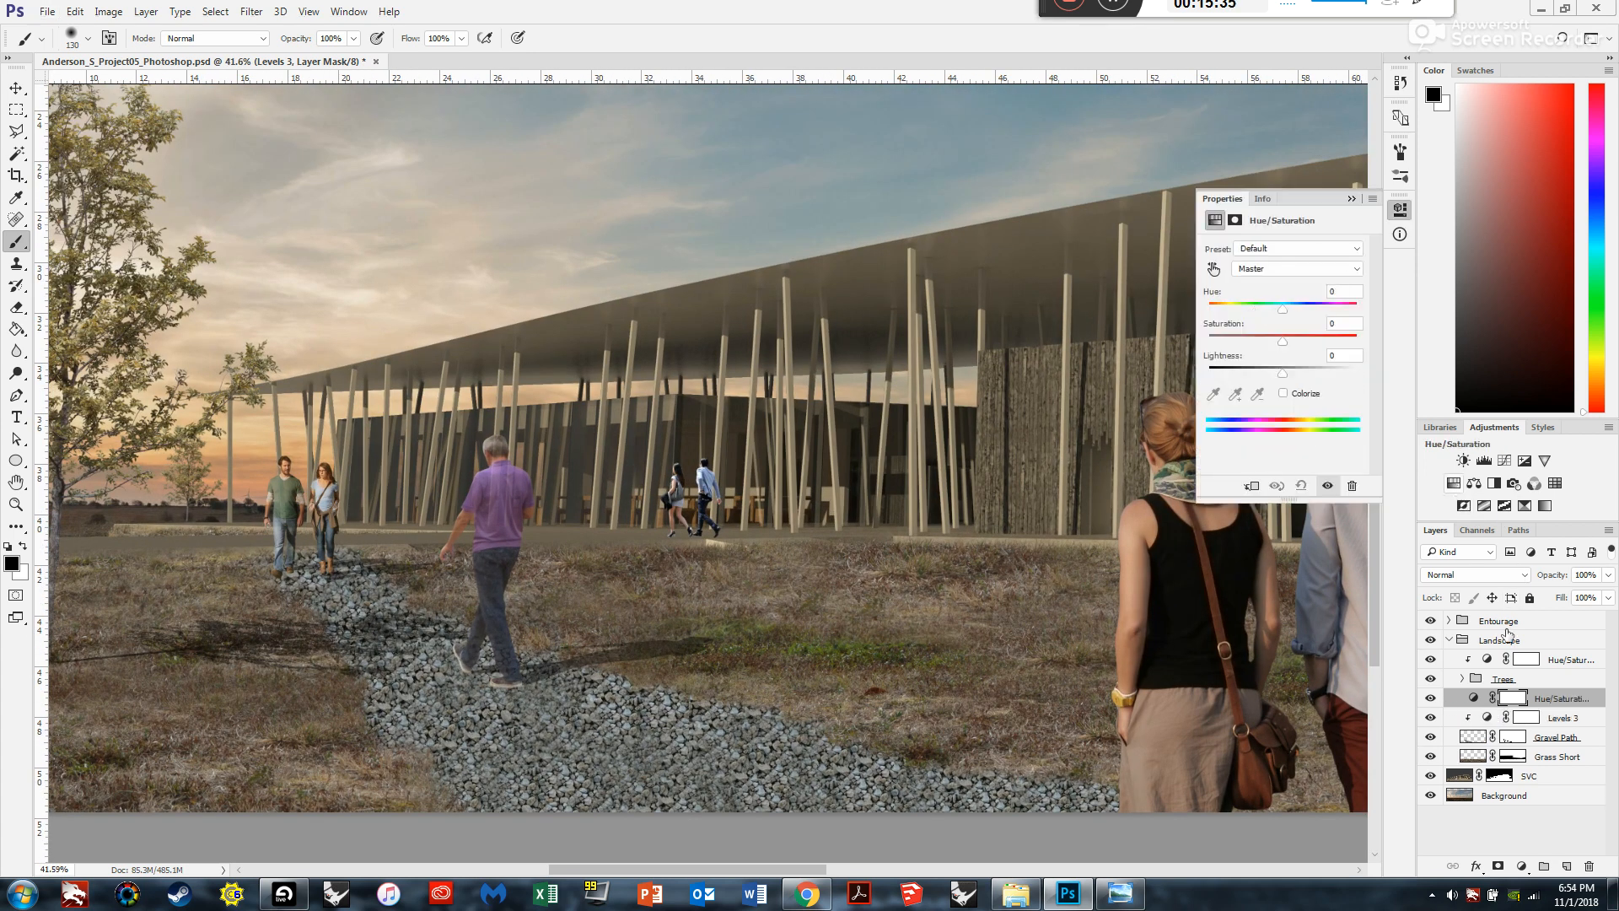
pyautogui.rightClick(1552, 698)
pyautogui.click(1421, 410)
pyautogui.moveTo(1282, 341); pyautogui.dragTo(1235, 341)
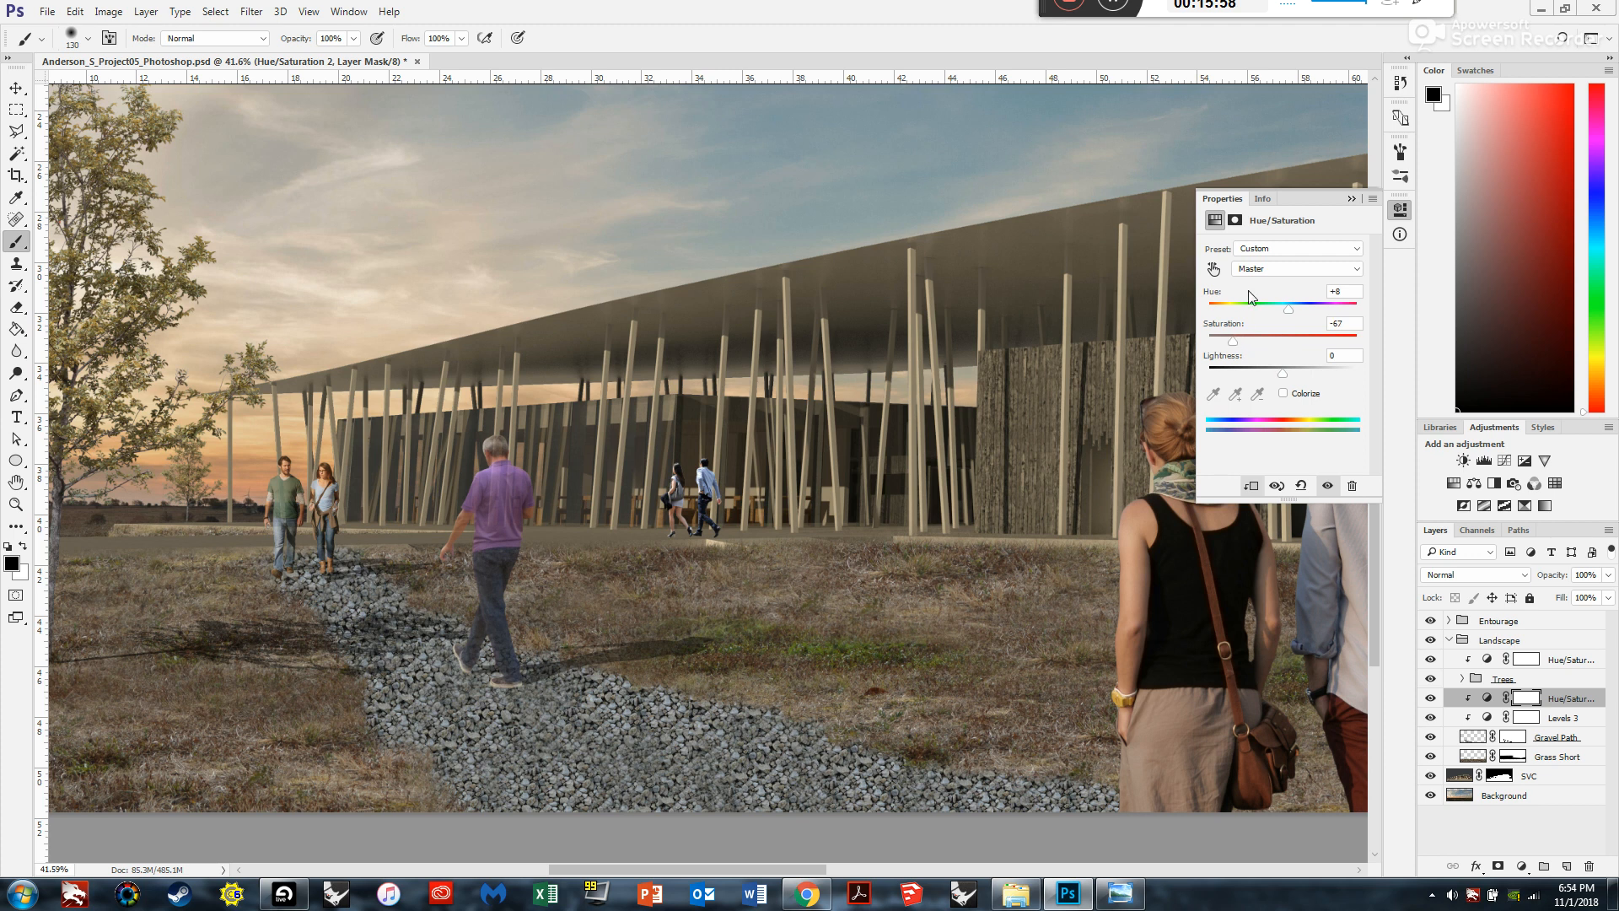
pyautogui.click(1352, 199)
pyautogui.hotkey('ctrl', '-')
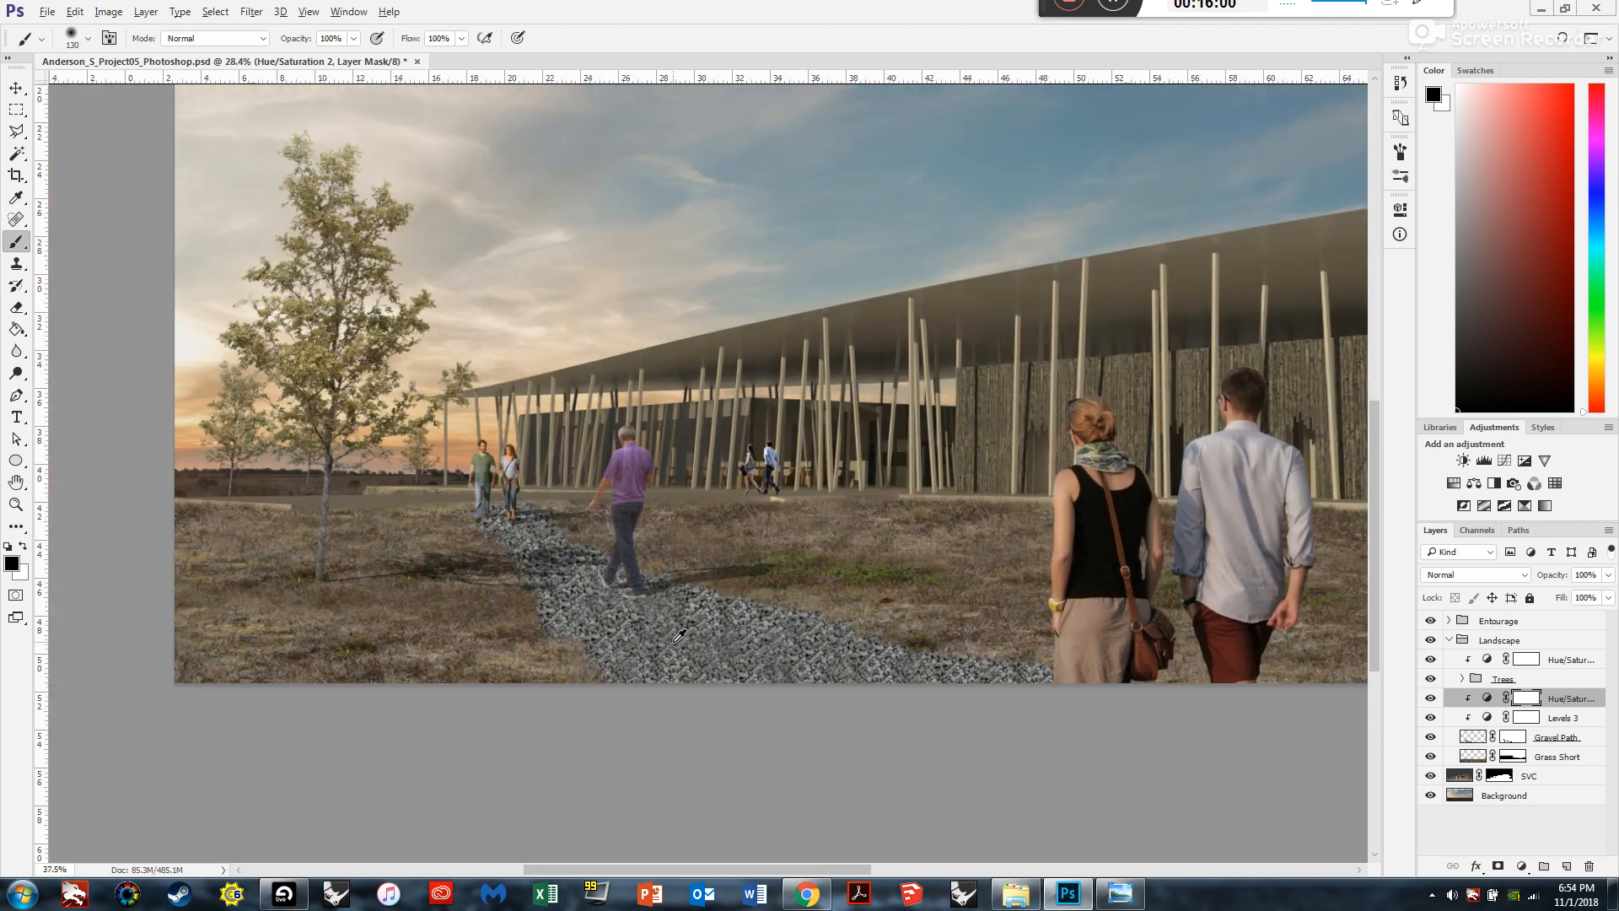
# Set the Gravel Path layer's opacity to 80%.
pyautogui.scroll(3, 679, 634)
pyautogui.click(1536, 737)
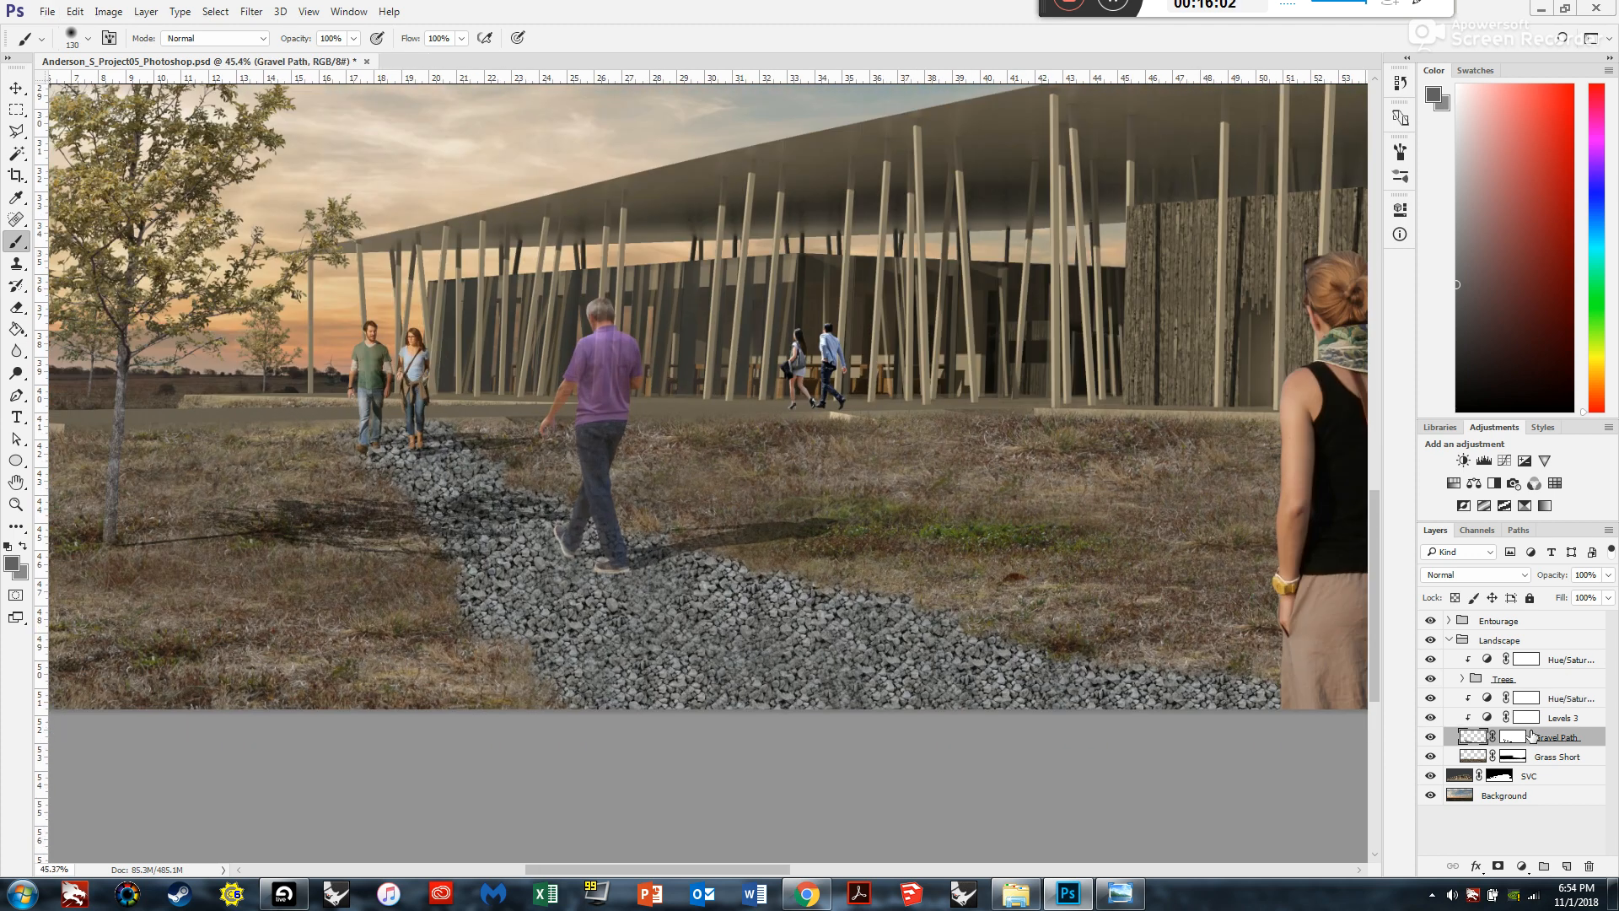
pyautogui.click(1584, 573)
pyautogui.write('80')
pyautogui.press('Return')
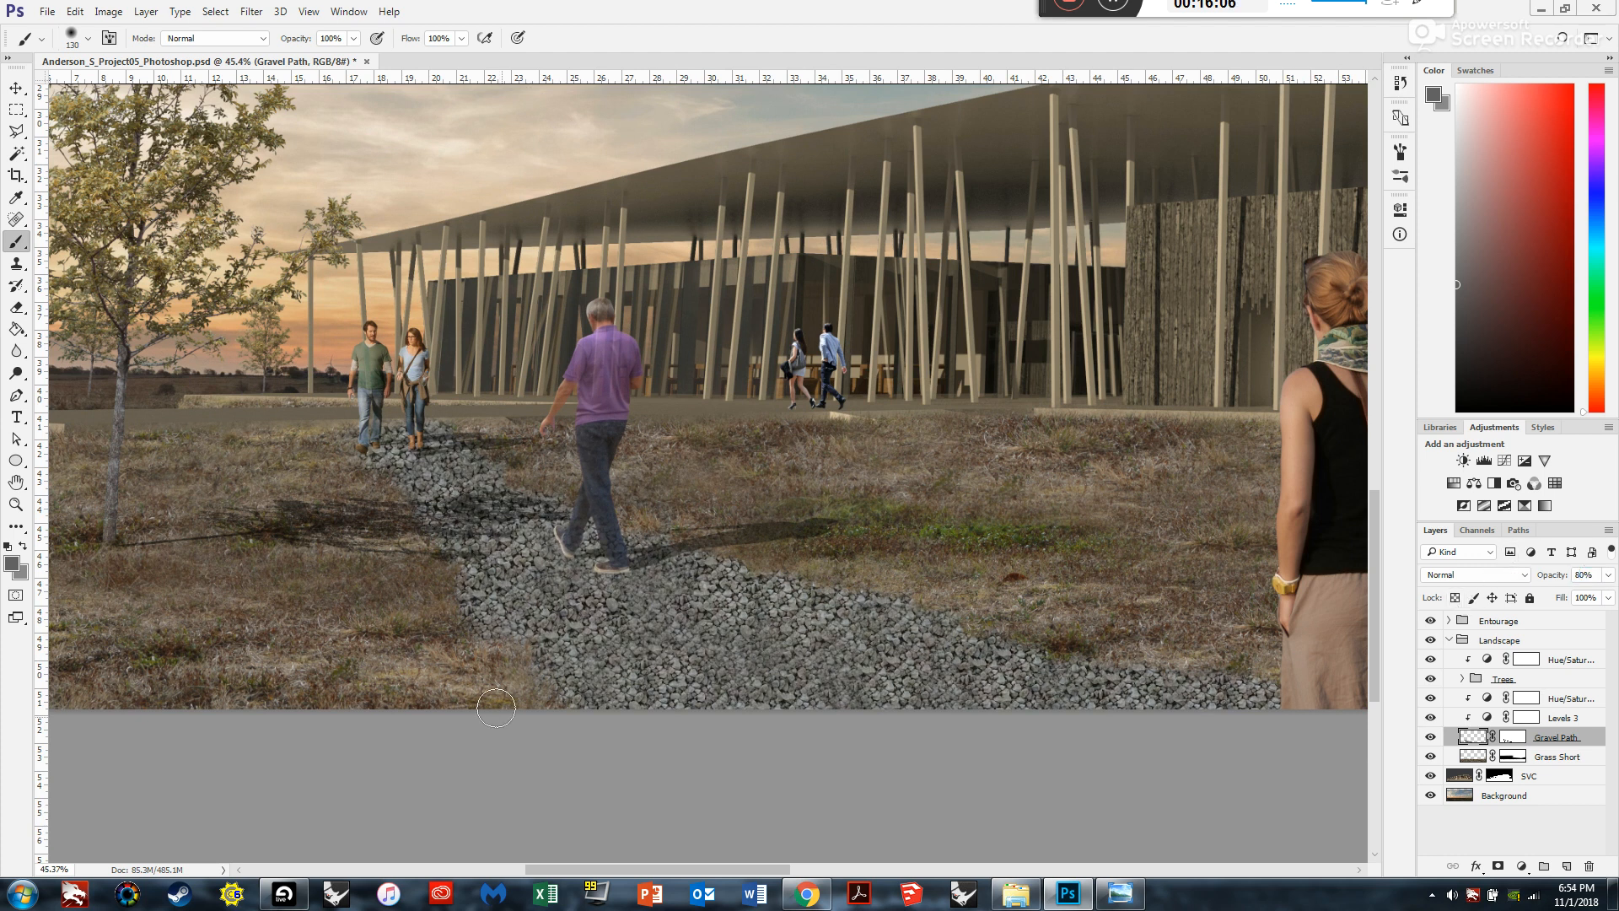
# Check the gravel path up close and the overall composition, and review which layers the Entourage group contains.
pyautogui.scroll(3, 579, 704)
pyautogui.scroll(-6, 517, 626)
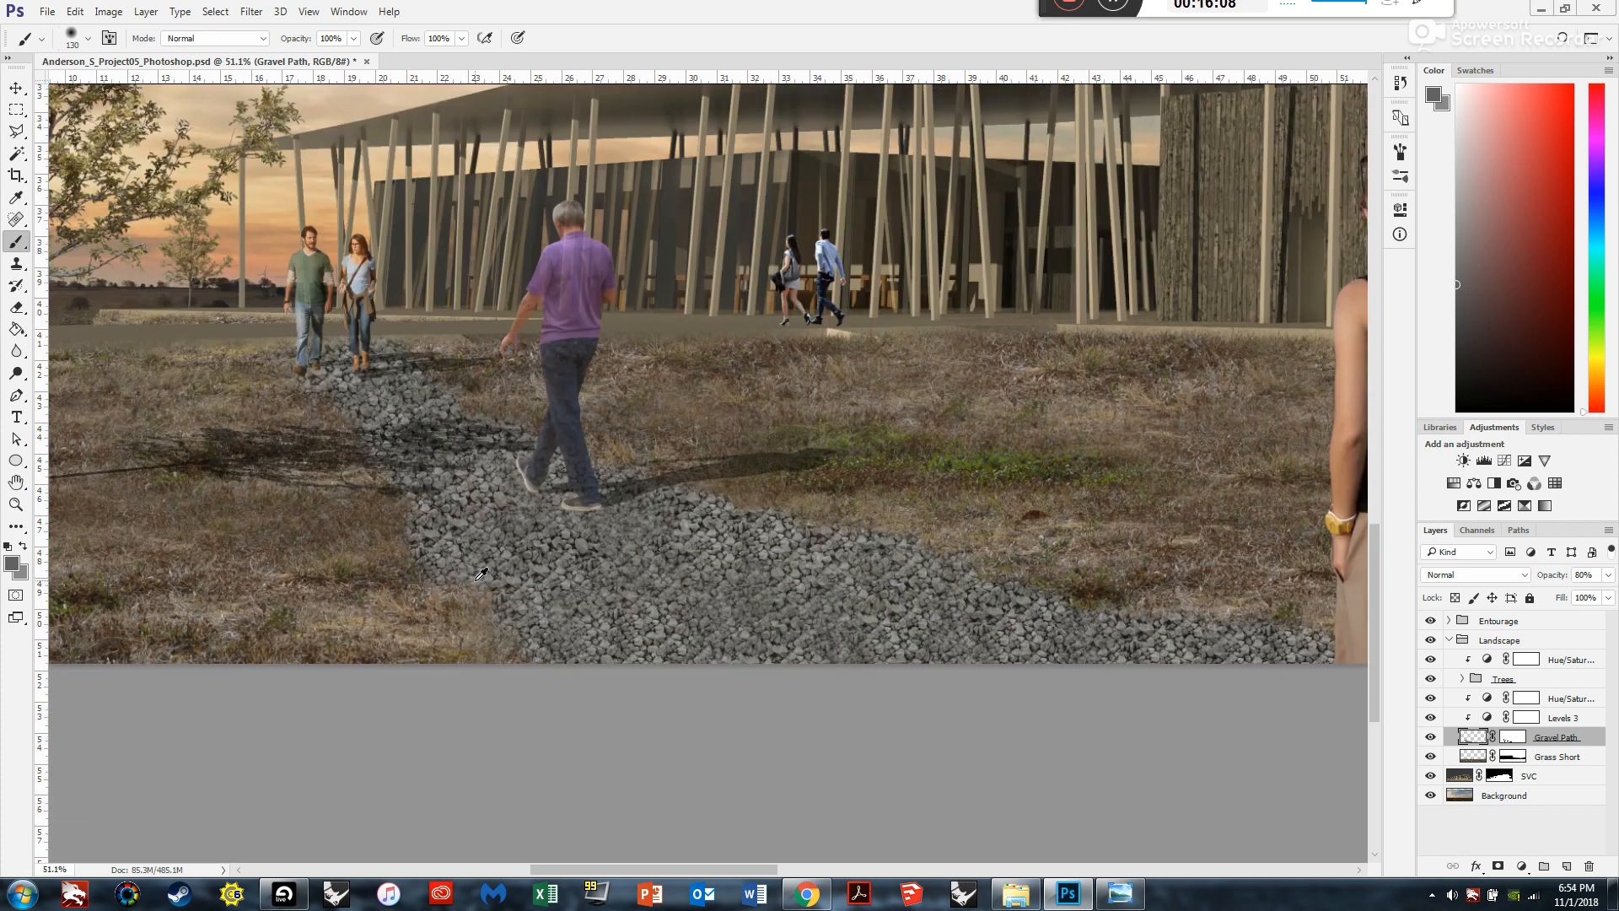
pyautogui.scroll(2, 774, 687)
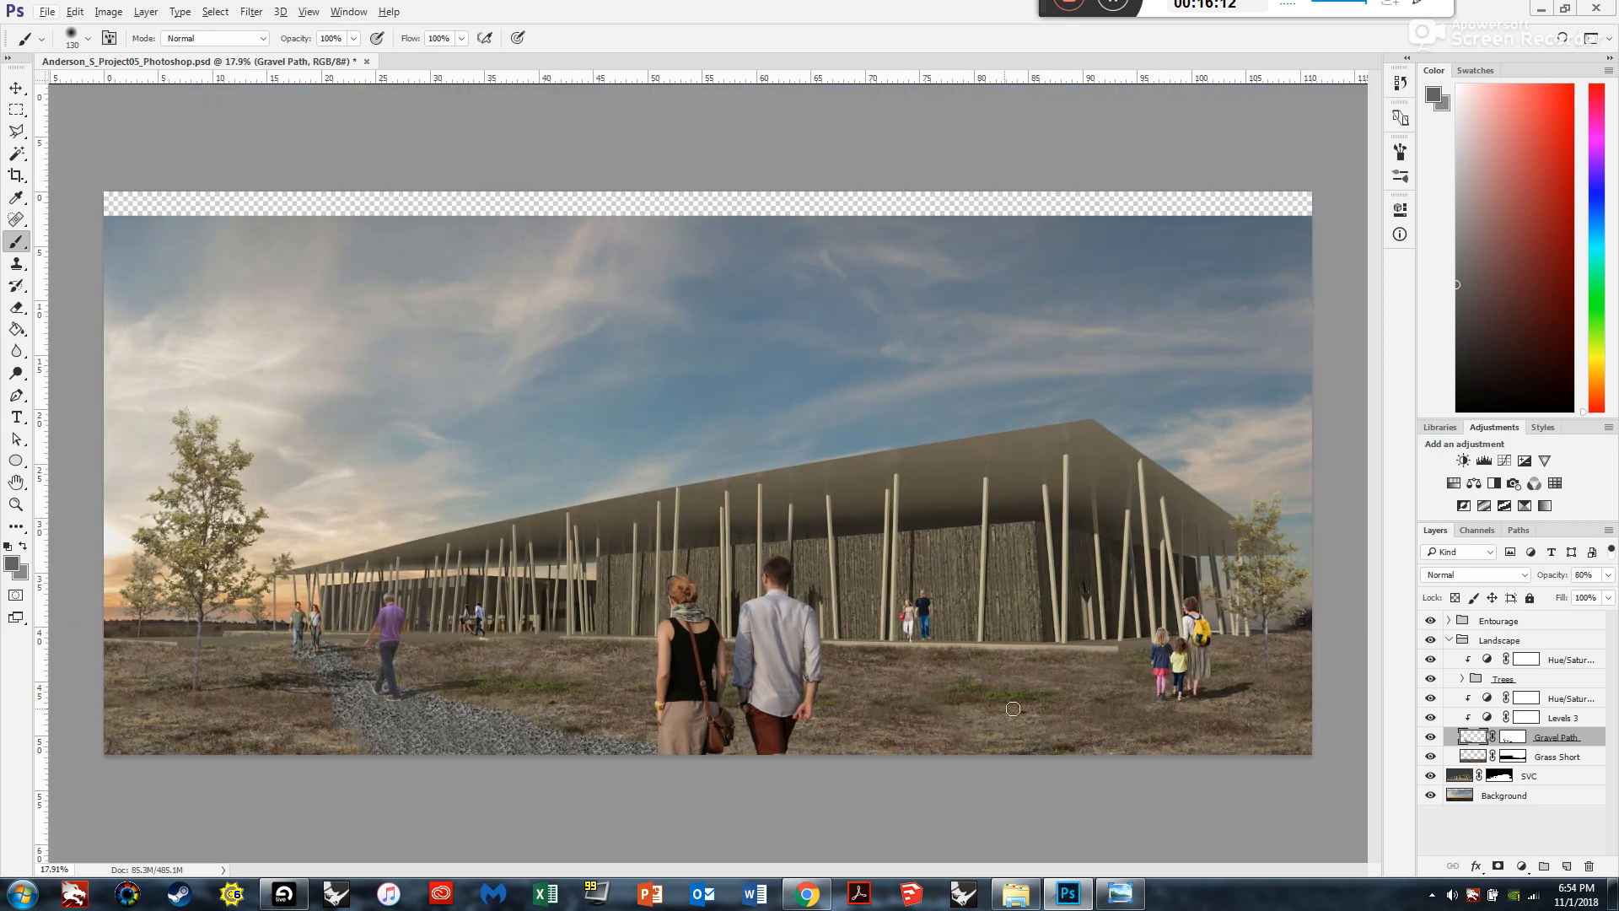
pyautogui.scroll(1, 273, 750)
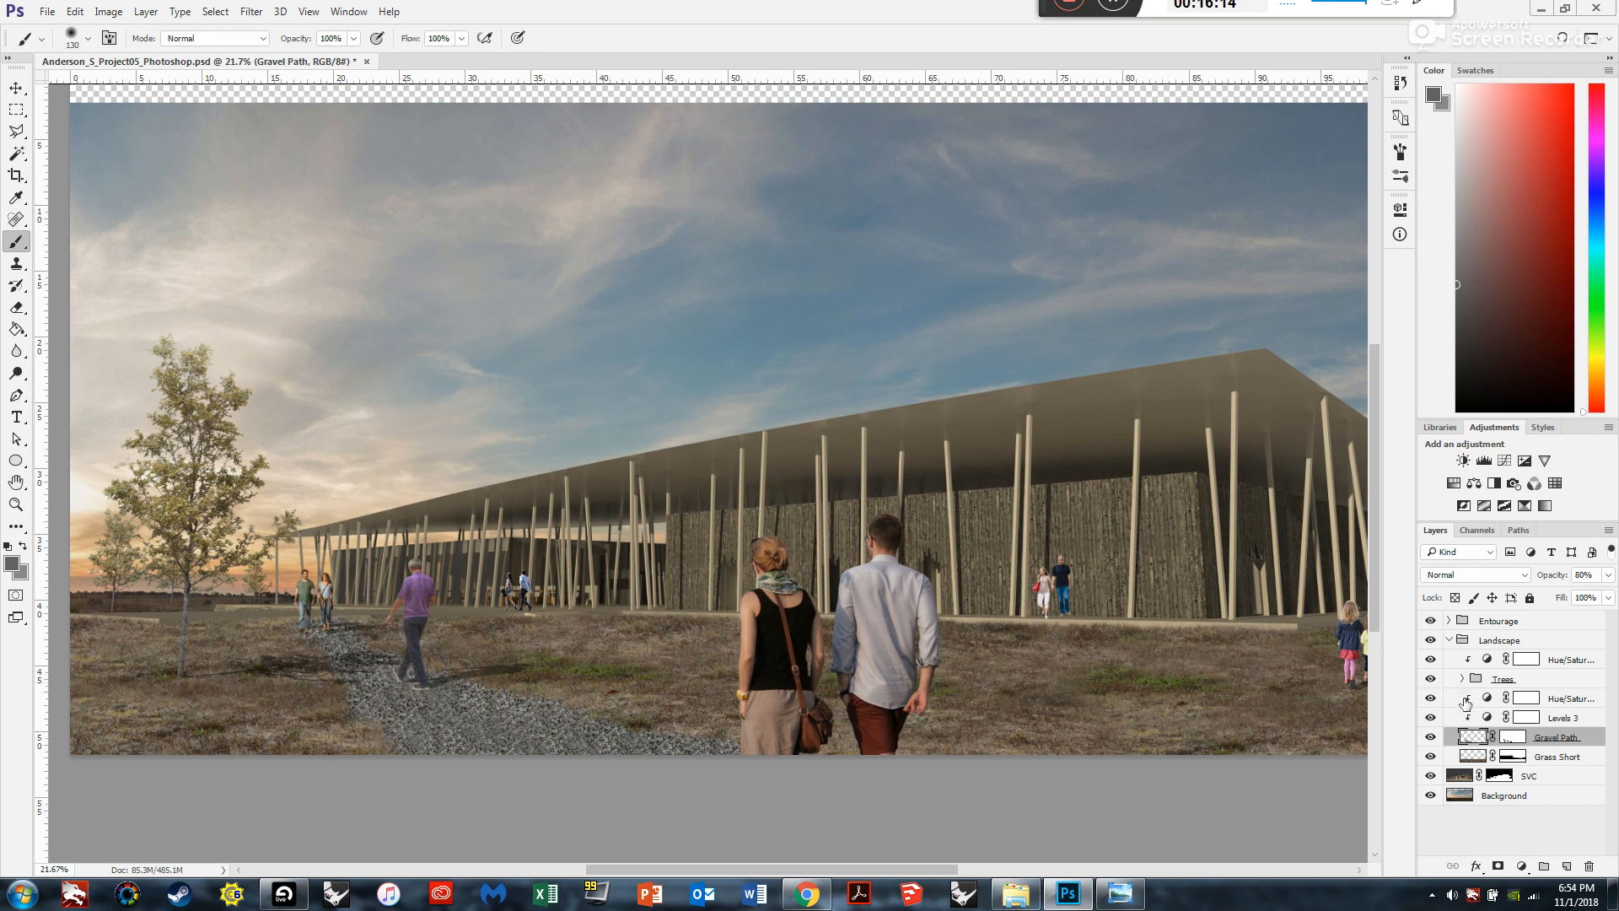
pyautogui.click(1460, 641)
pyautogui.click(1449, 621)
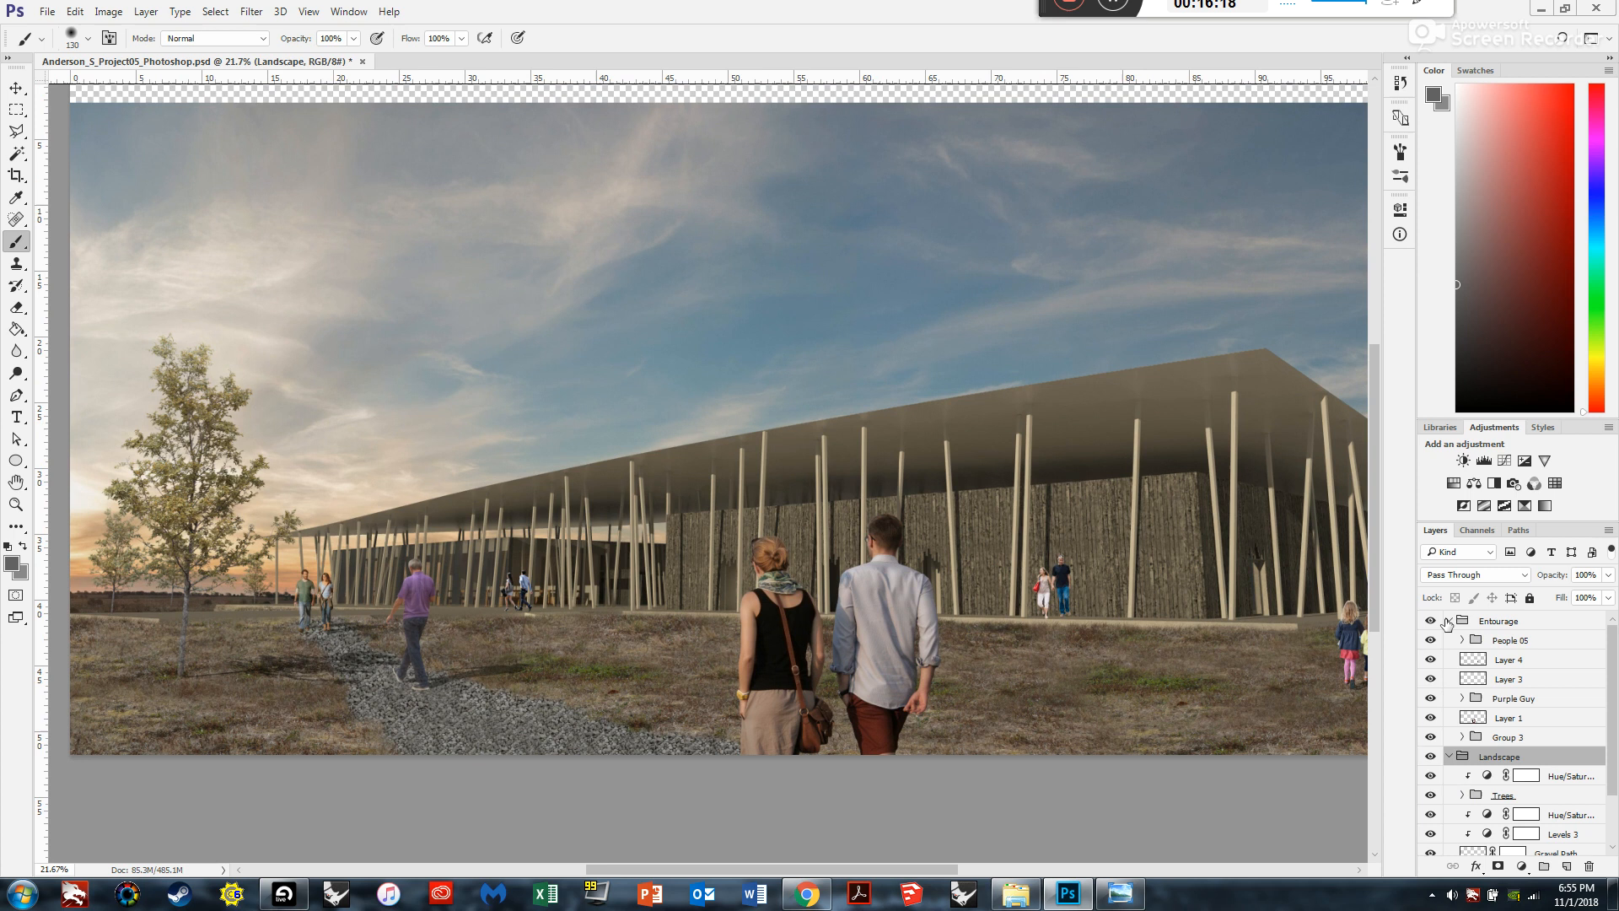
pyautogui.click(1448, 621)
pyautogui.hotkey('ctrl', '0')
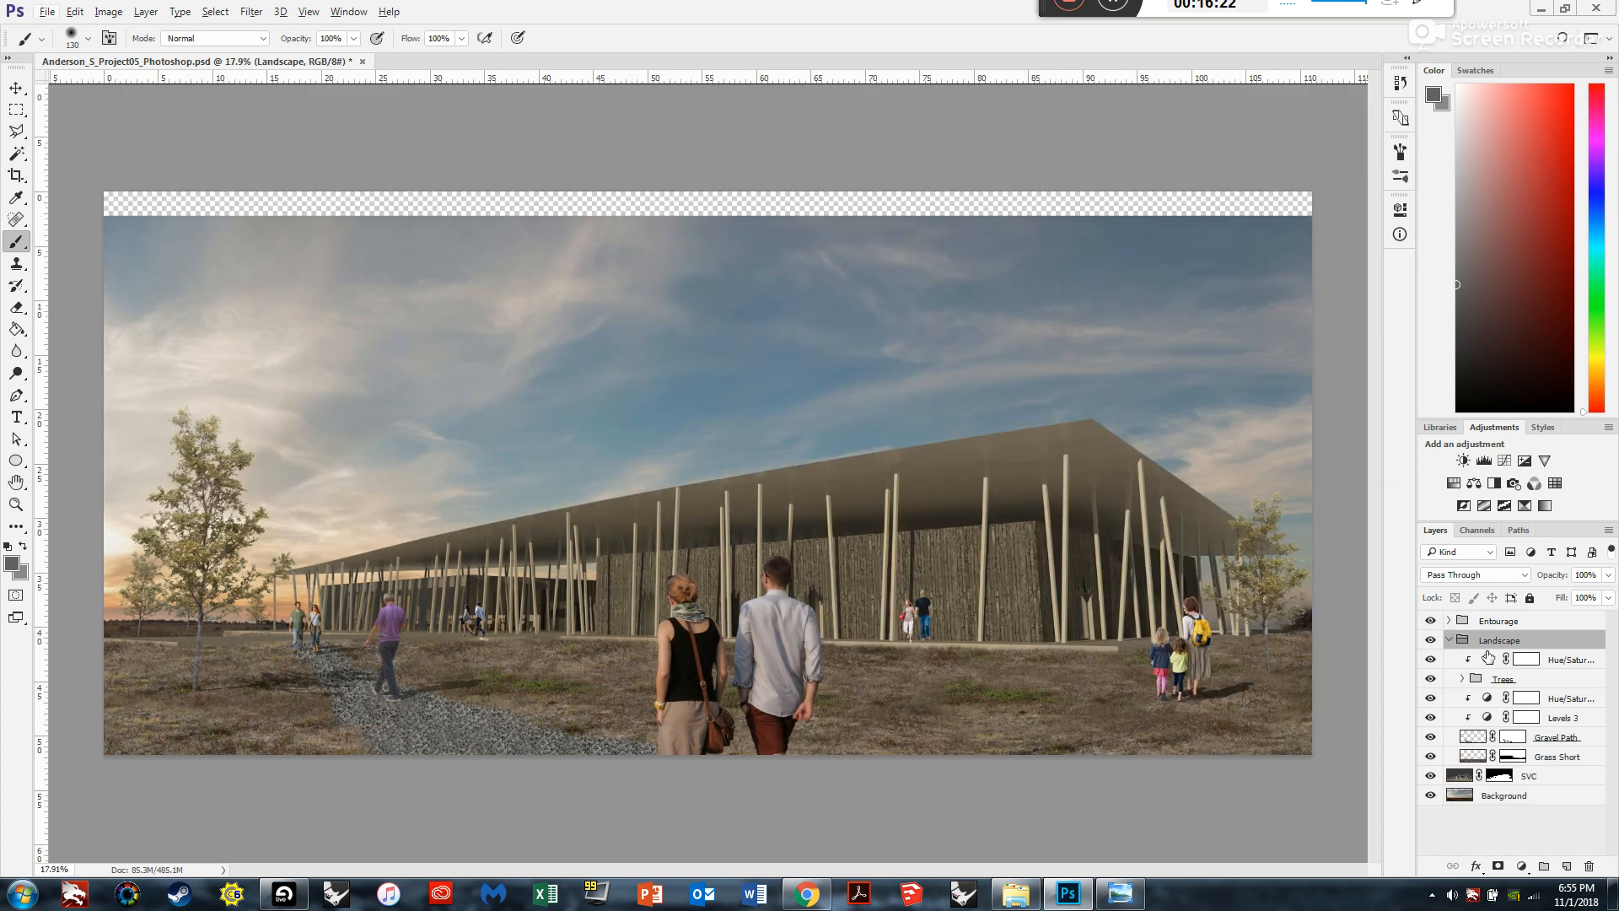
# Add a Color Balance adjustment directly above the Background layer and close its properties.
pyautogui.click(1526, 799)
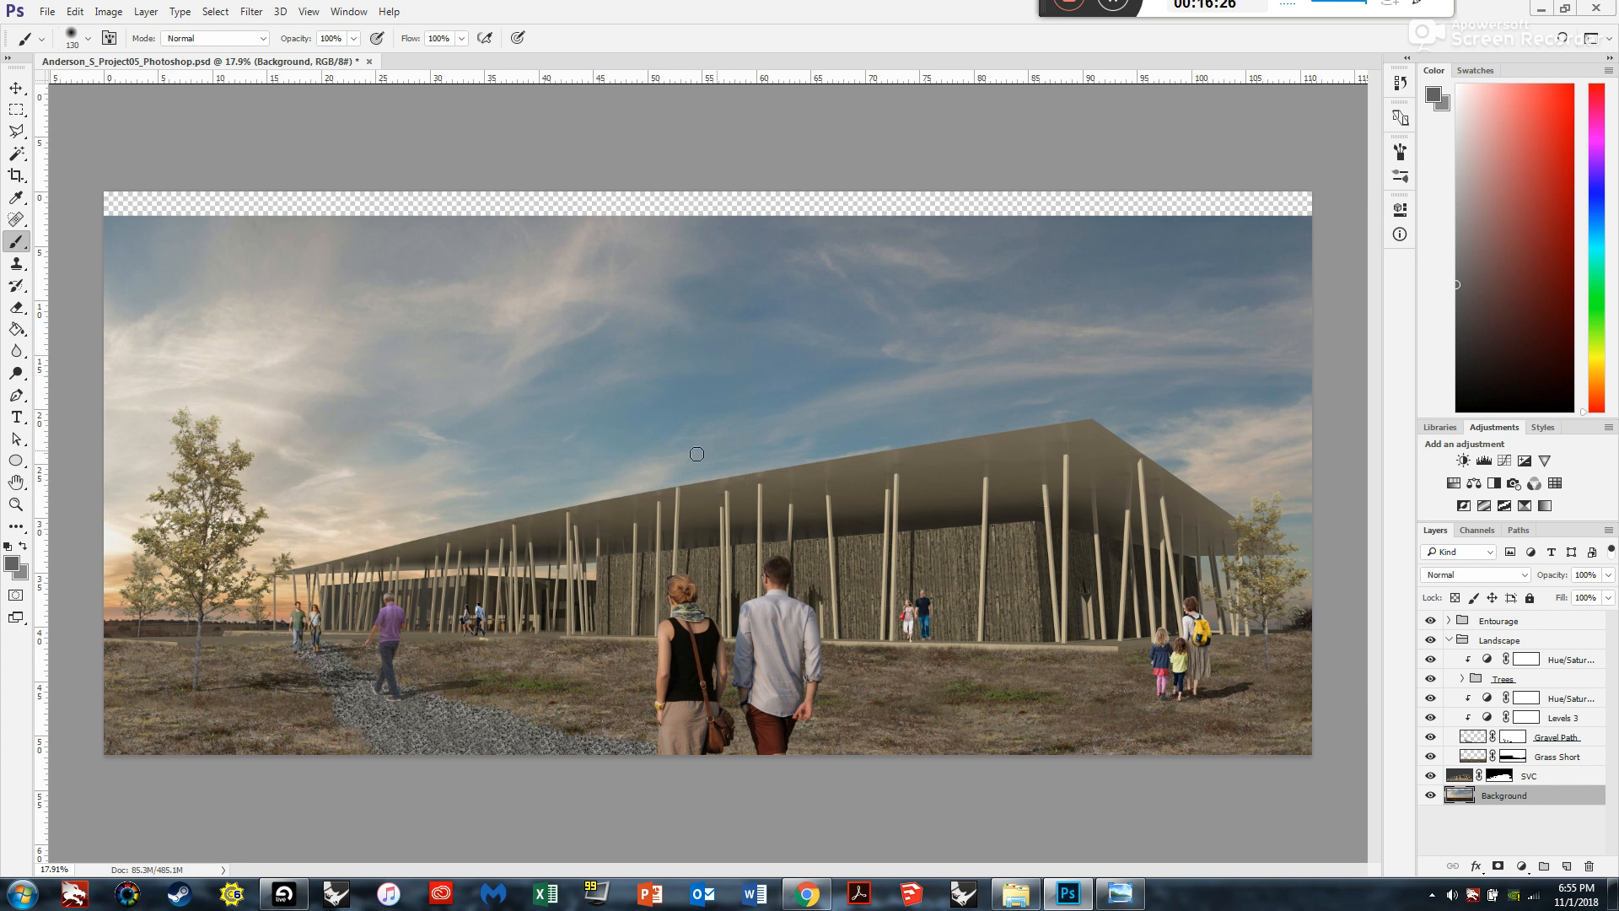
pyautogui.click(1474, 484)
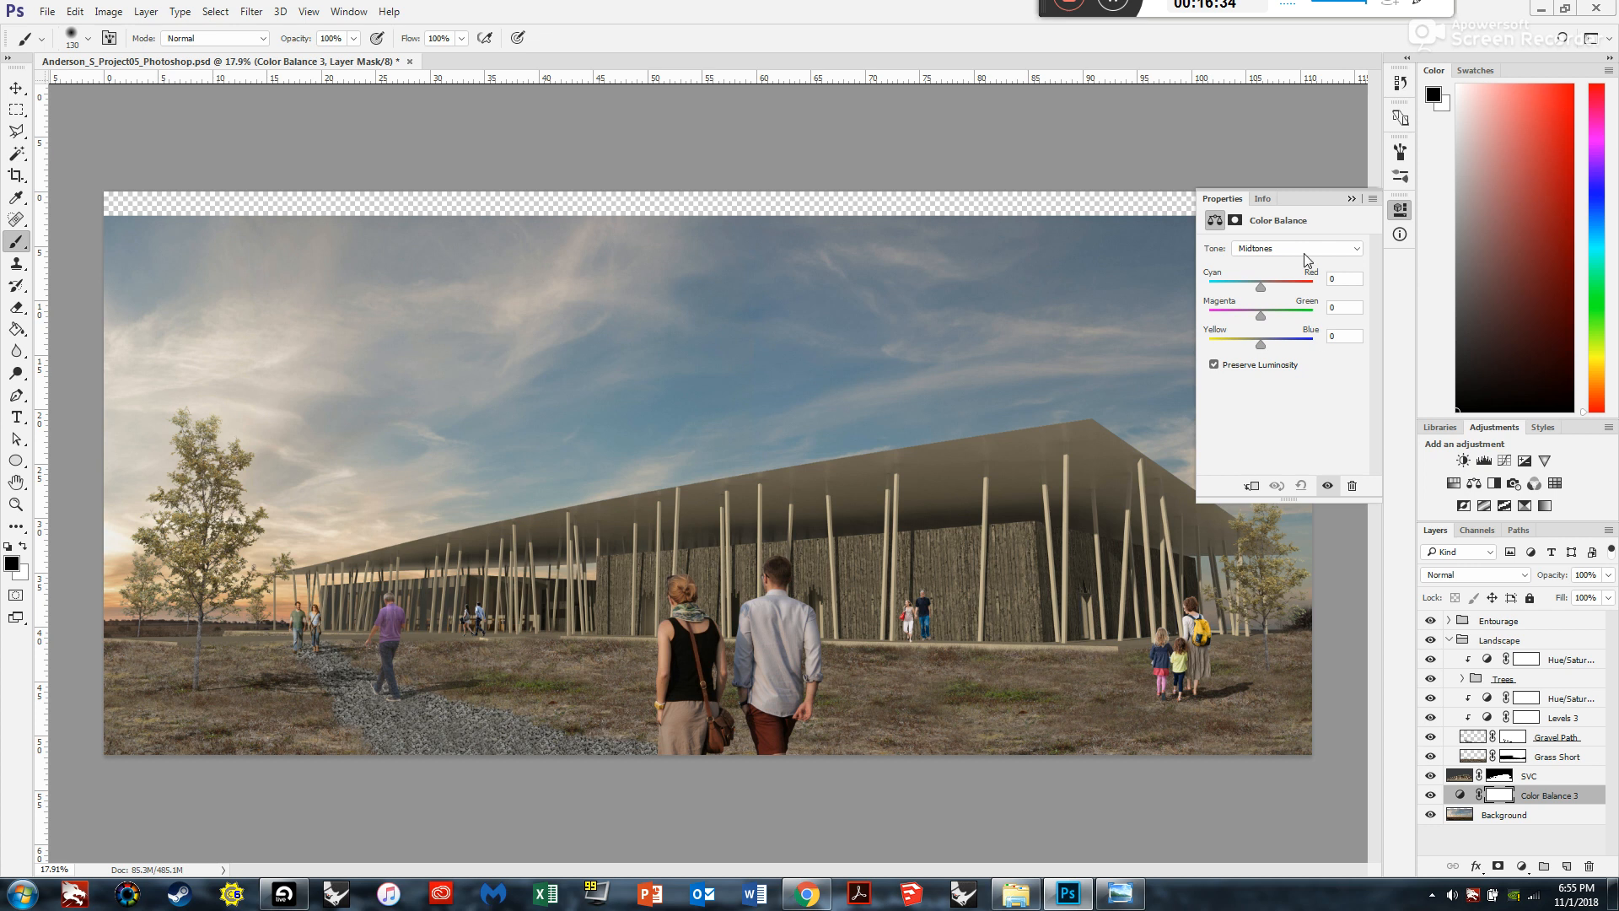
pyautogui.click(1351, 200)
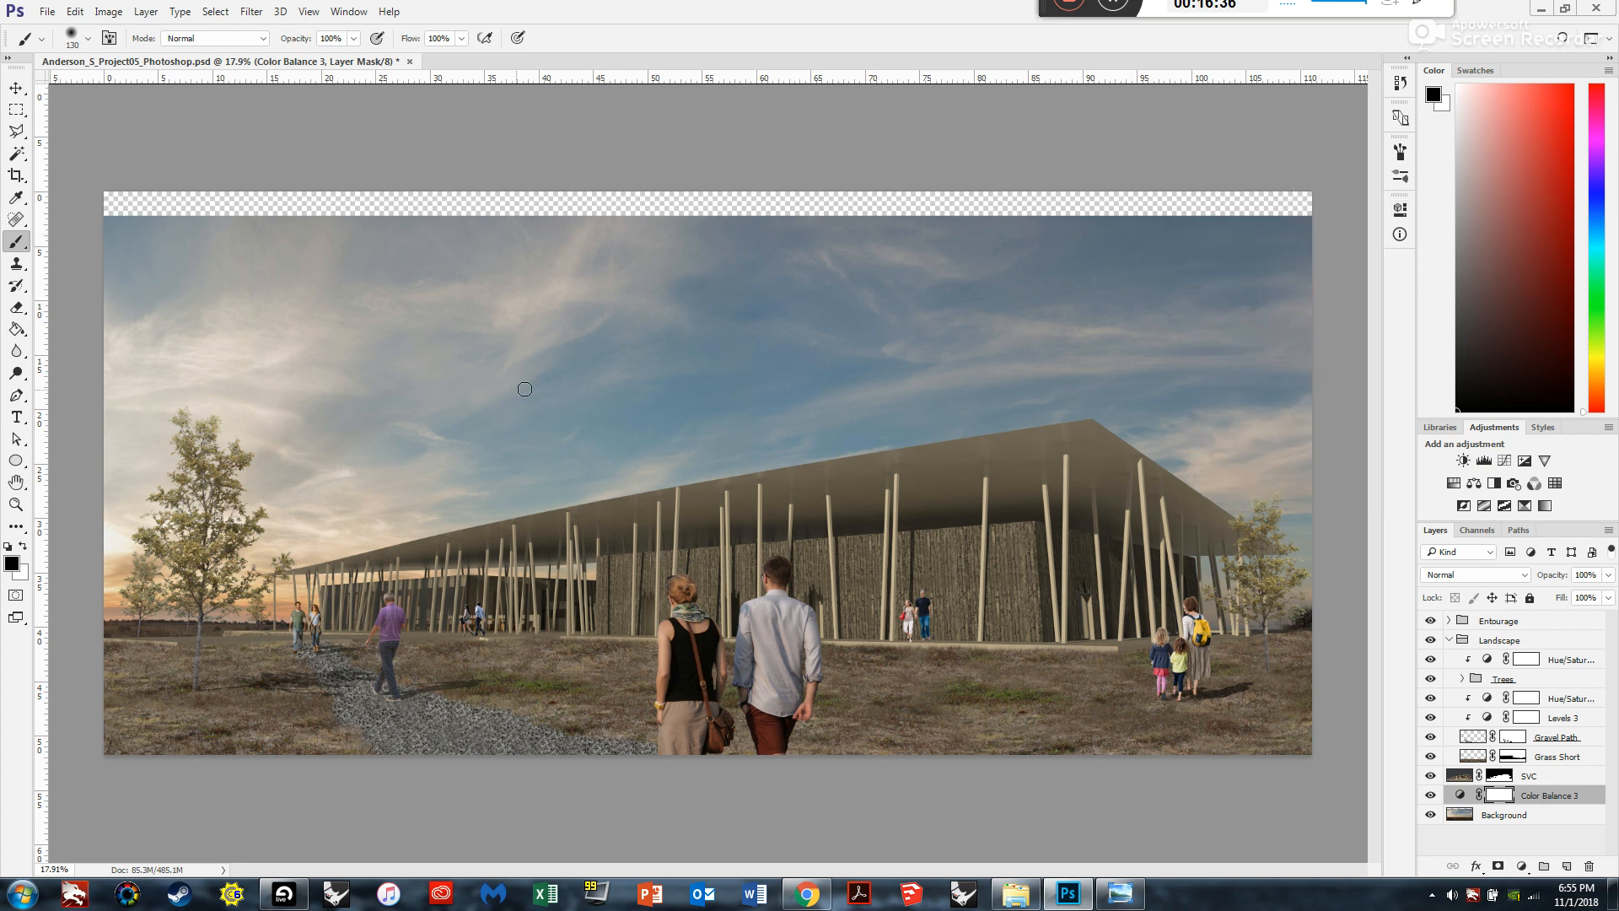
pyautogui.scroll(4, 542, 416)
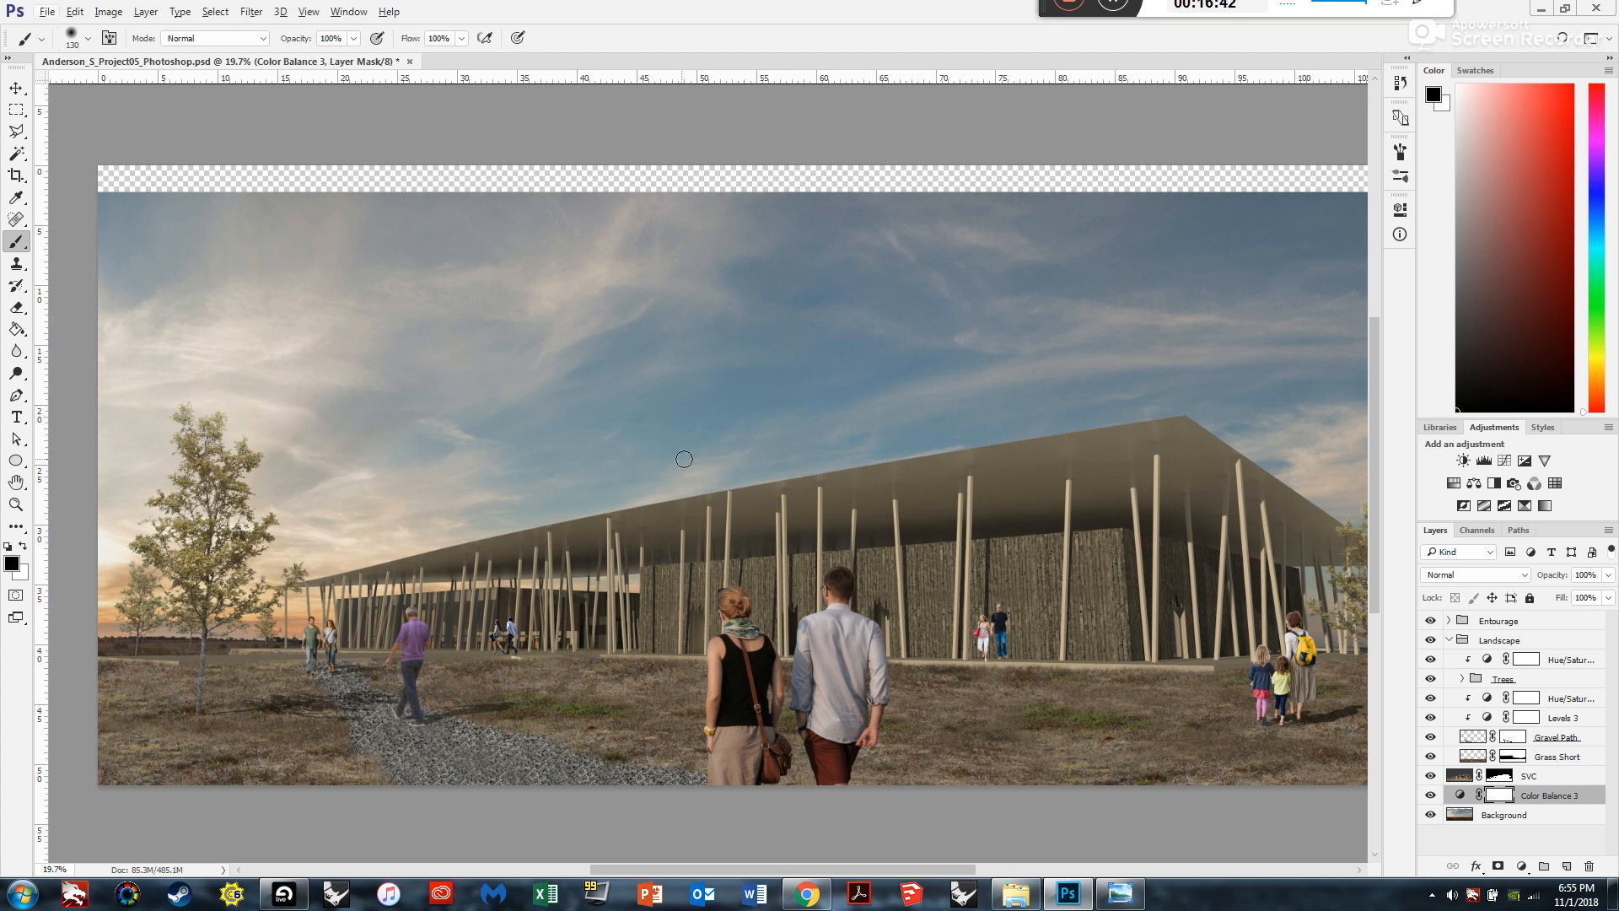
pyautogui.scroll(8, 809, 407)
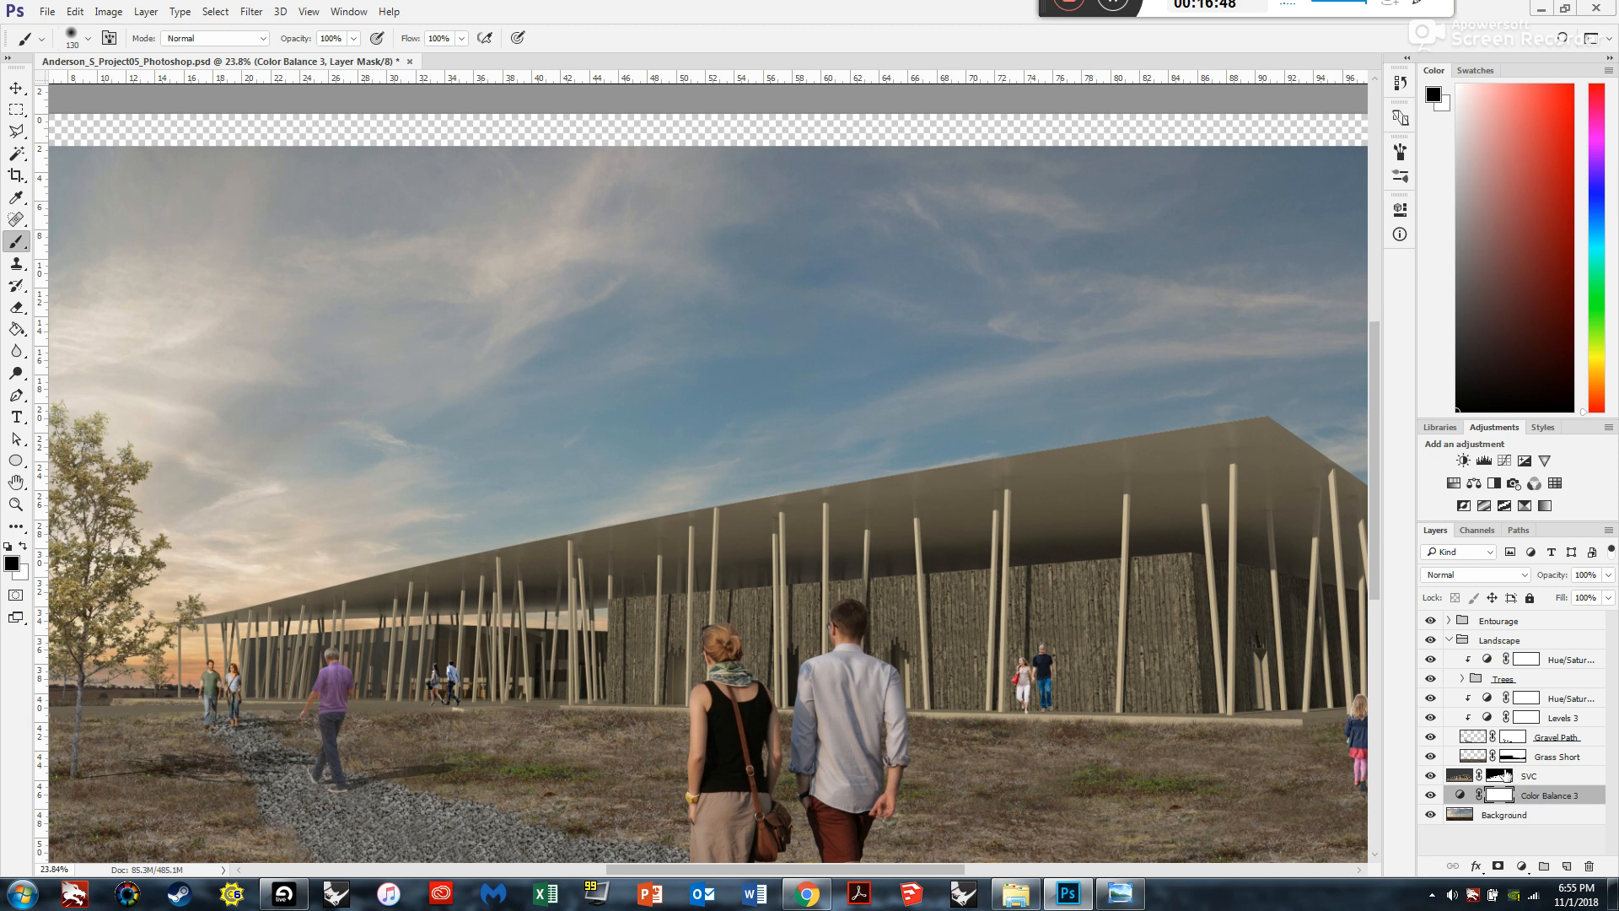
pyautogui.scroll(1, 743, 304)
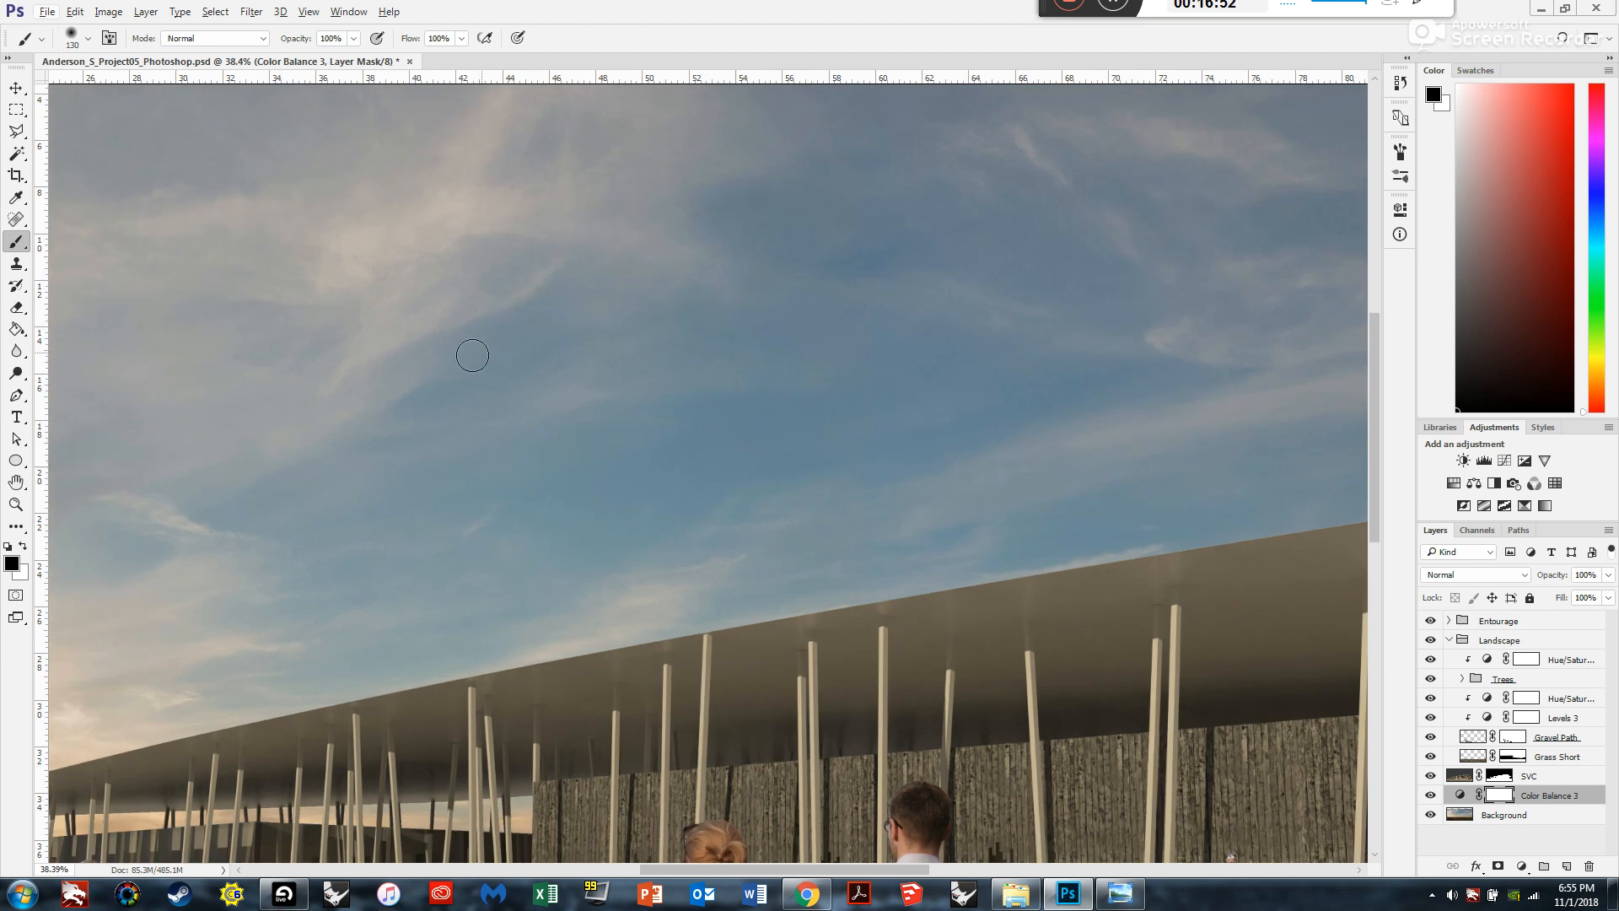
pyautogui.scroll(-3, 883, 371)
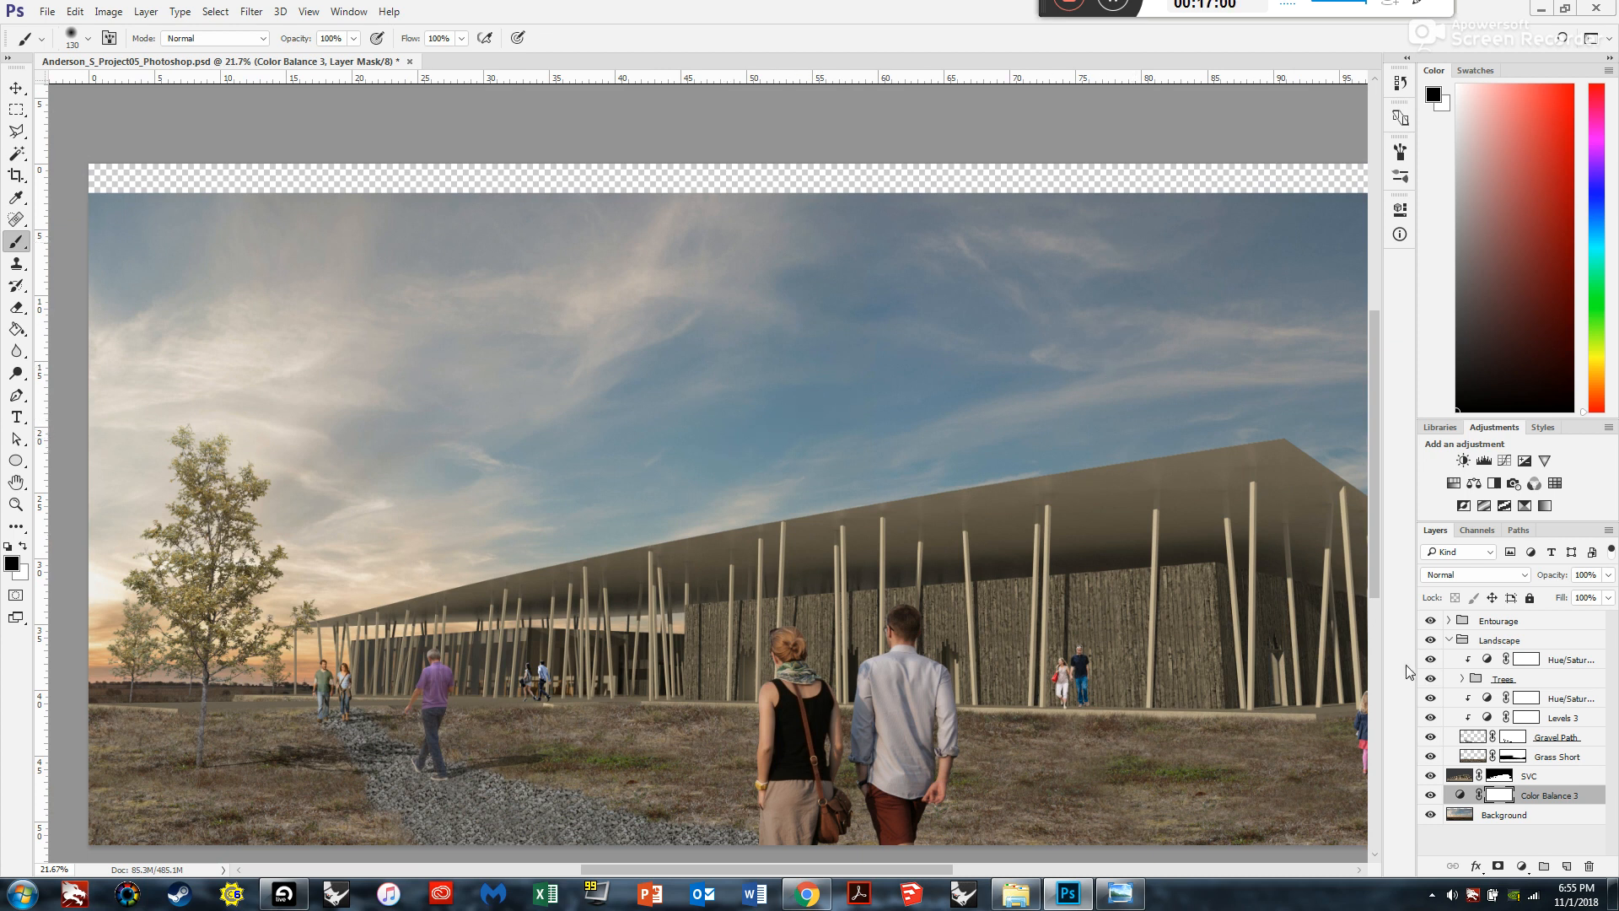
# Hide the SVC layer, the Landscape group with all its layers, and the Entourage group.
pyautogui.click(1542, 775)
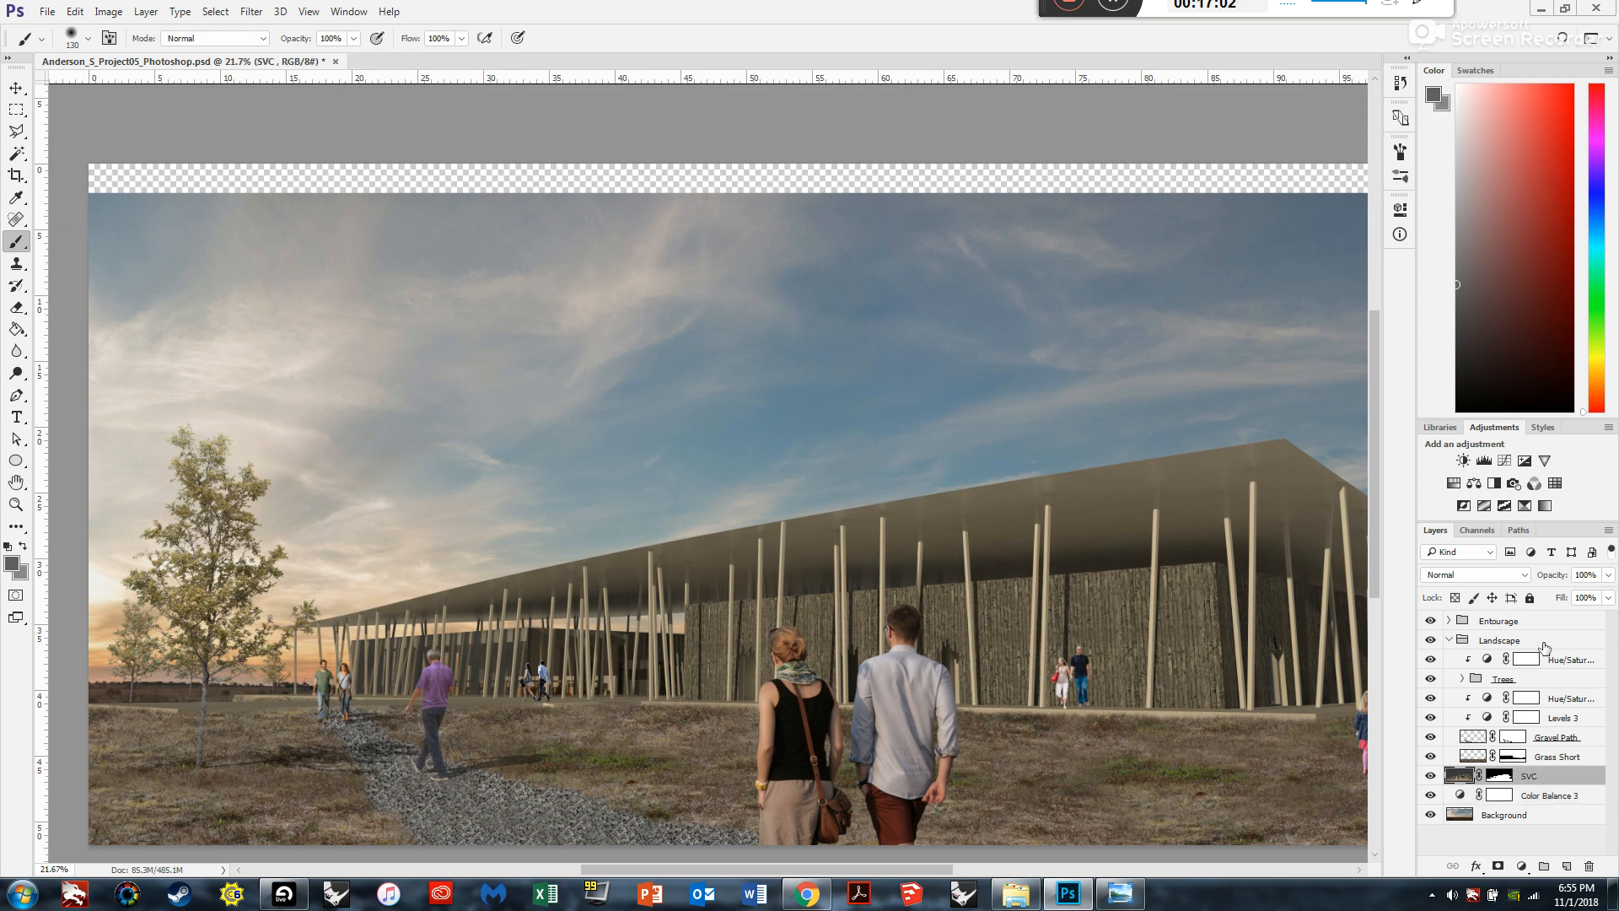
pyautogui.keyDown('shift'); pyautogui.click(1539, 621); pyautogui.keyUp('shift')
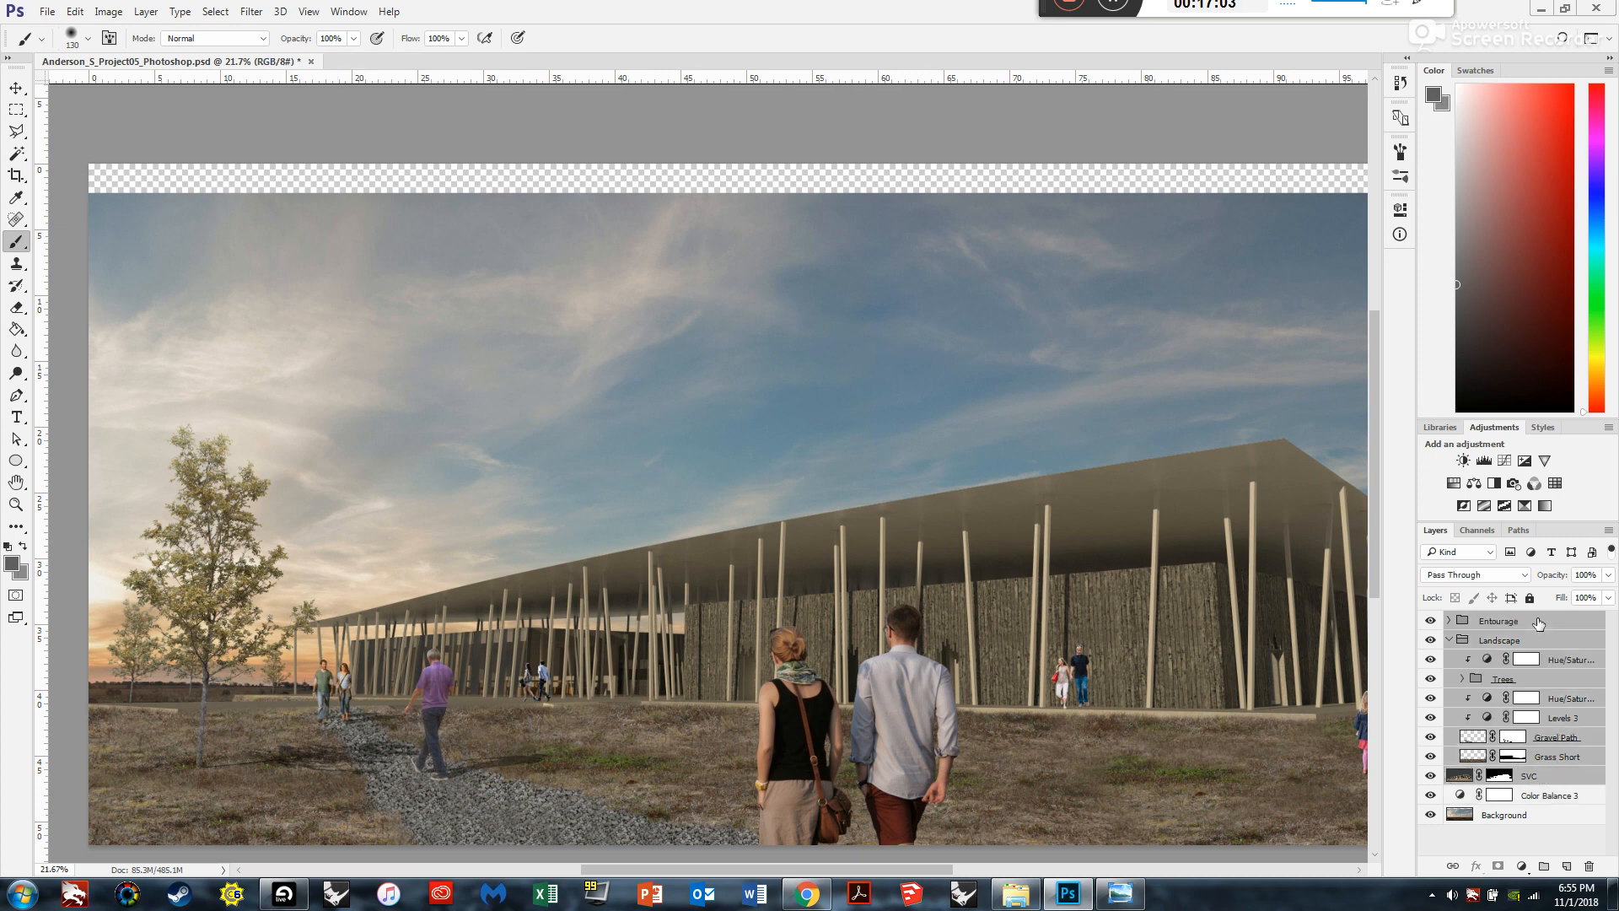
pyautogui.click(1431, 775)
pyautogui.click(1431, 756)
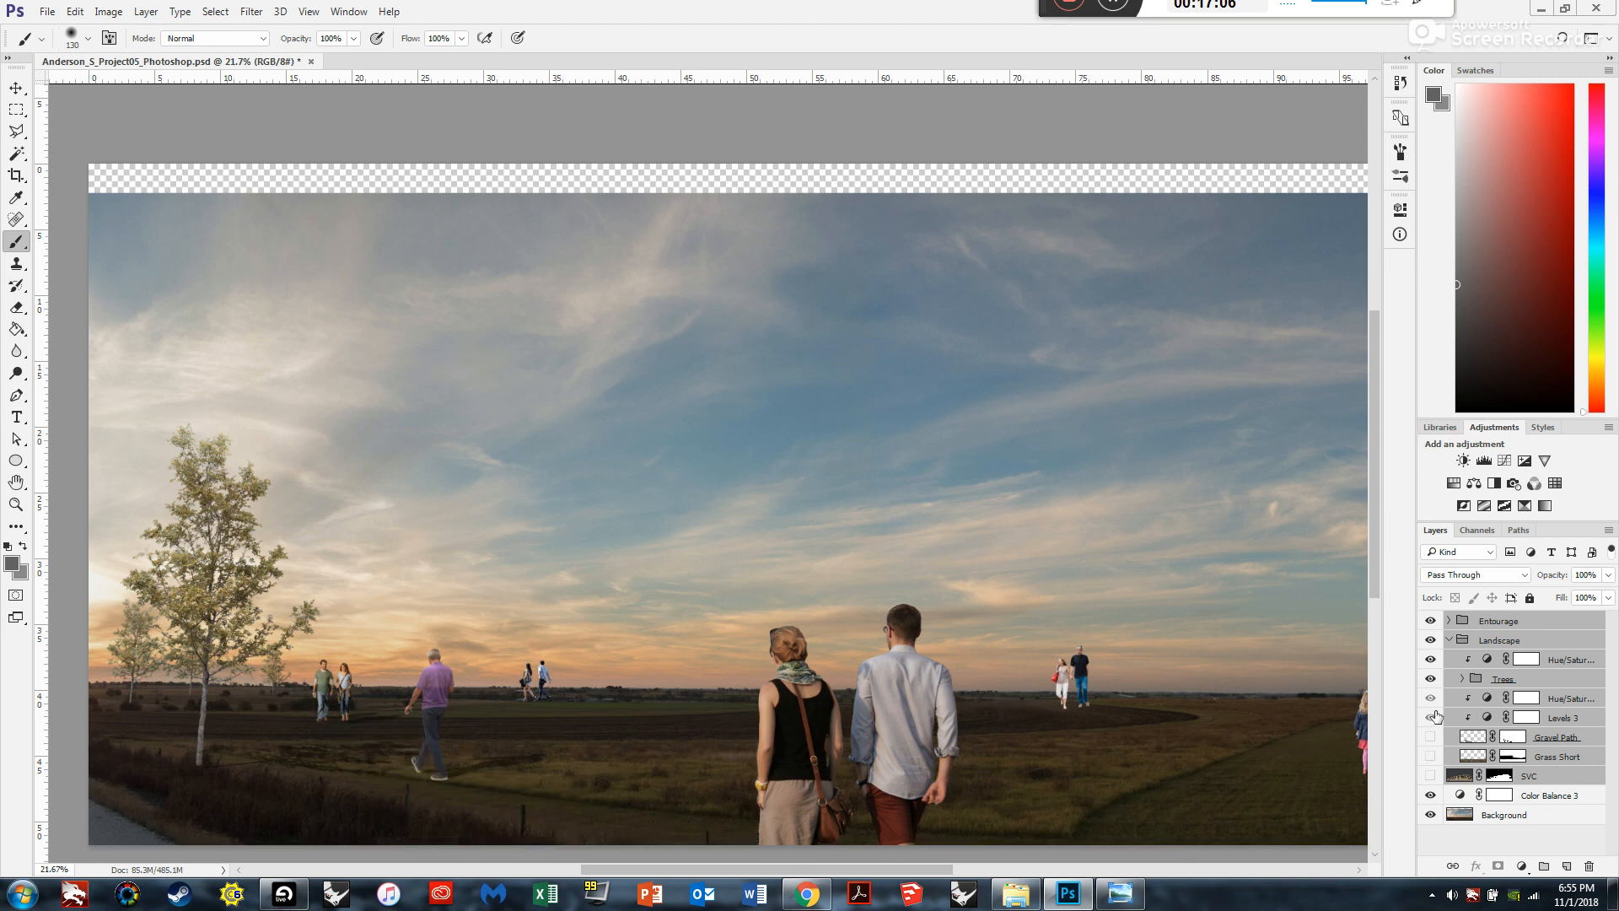
pyautogui.click(1431, 717)
pyautogui.click(1431, 737)
pyautogui.click(1430, 679)
pyautogui.click(1430, 679)
pyautogui.click(1431, 640)
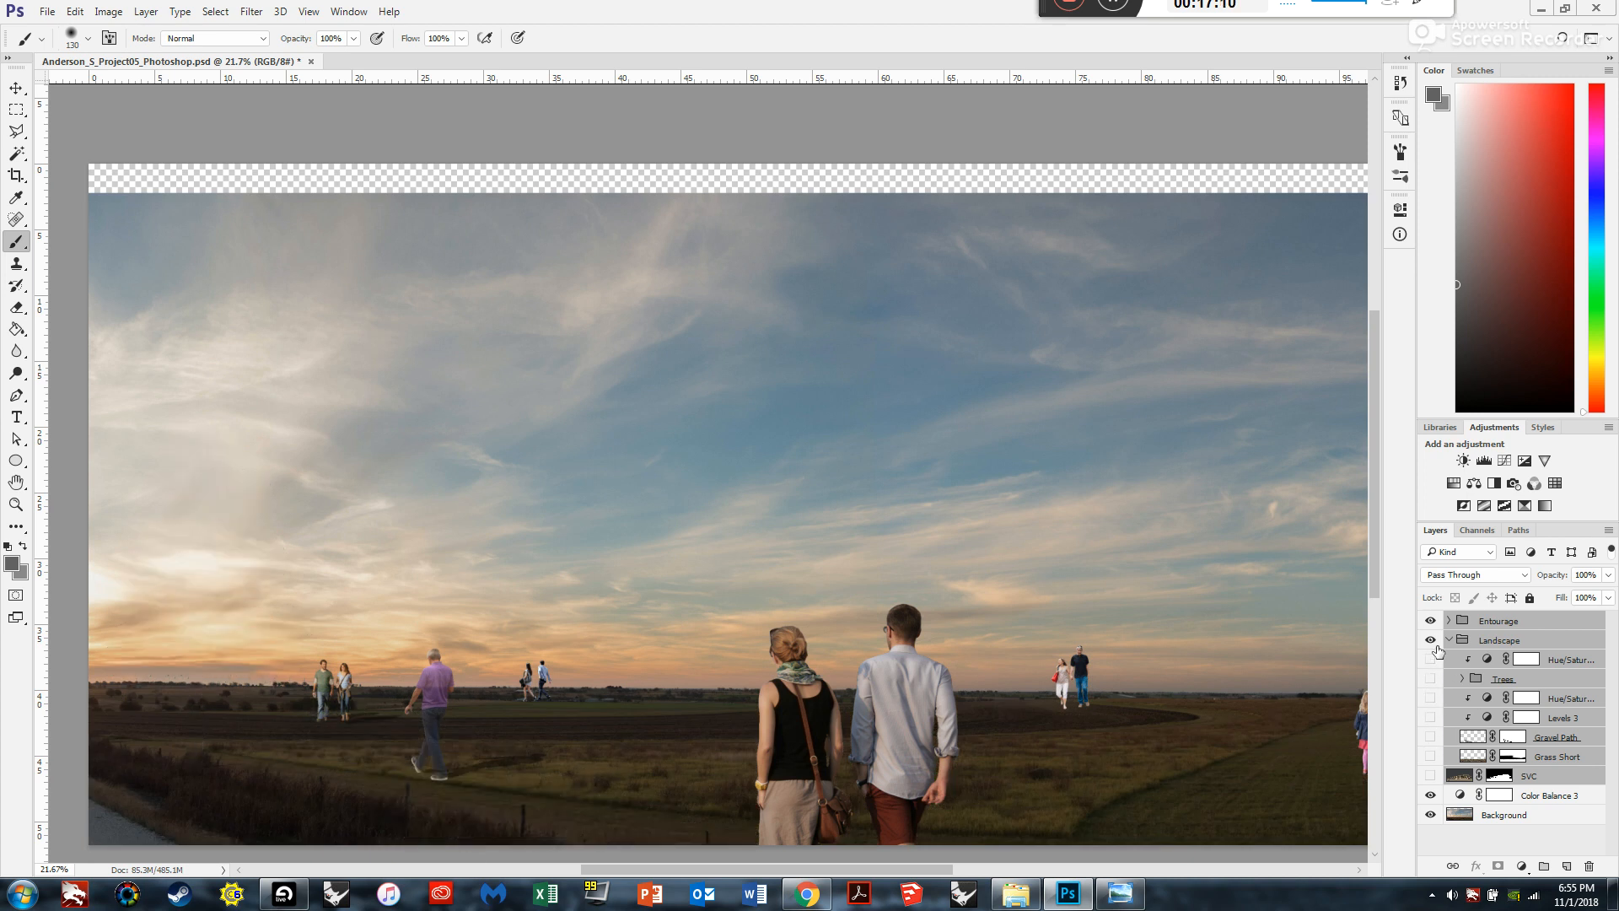
pyautogui.click(1431, 622)
pyautogui.click(1529, 809)
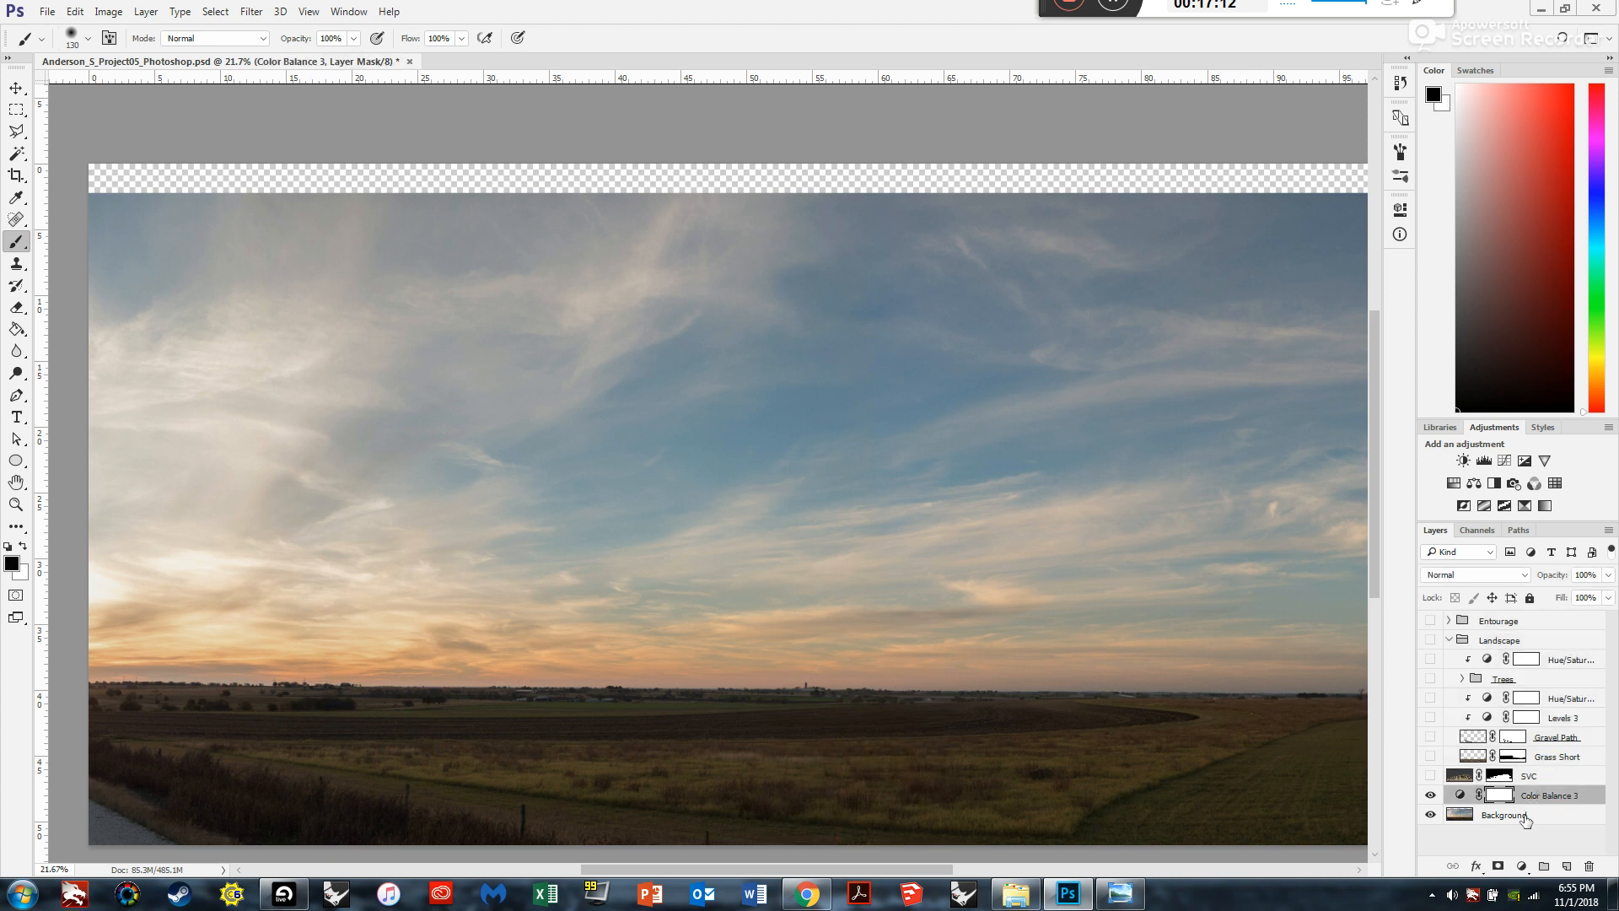
pyautogui.scroll(-3, 741, 510)
pyautogui.scroll(4, 845, 562)
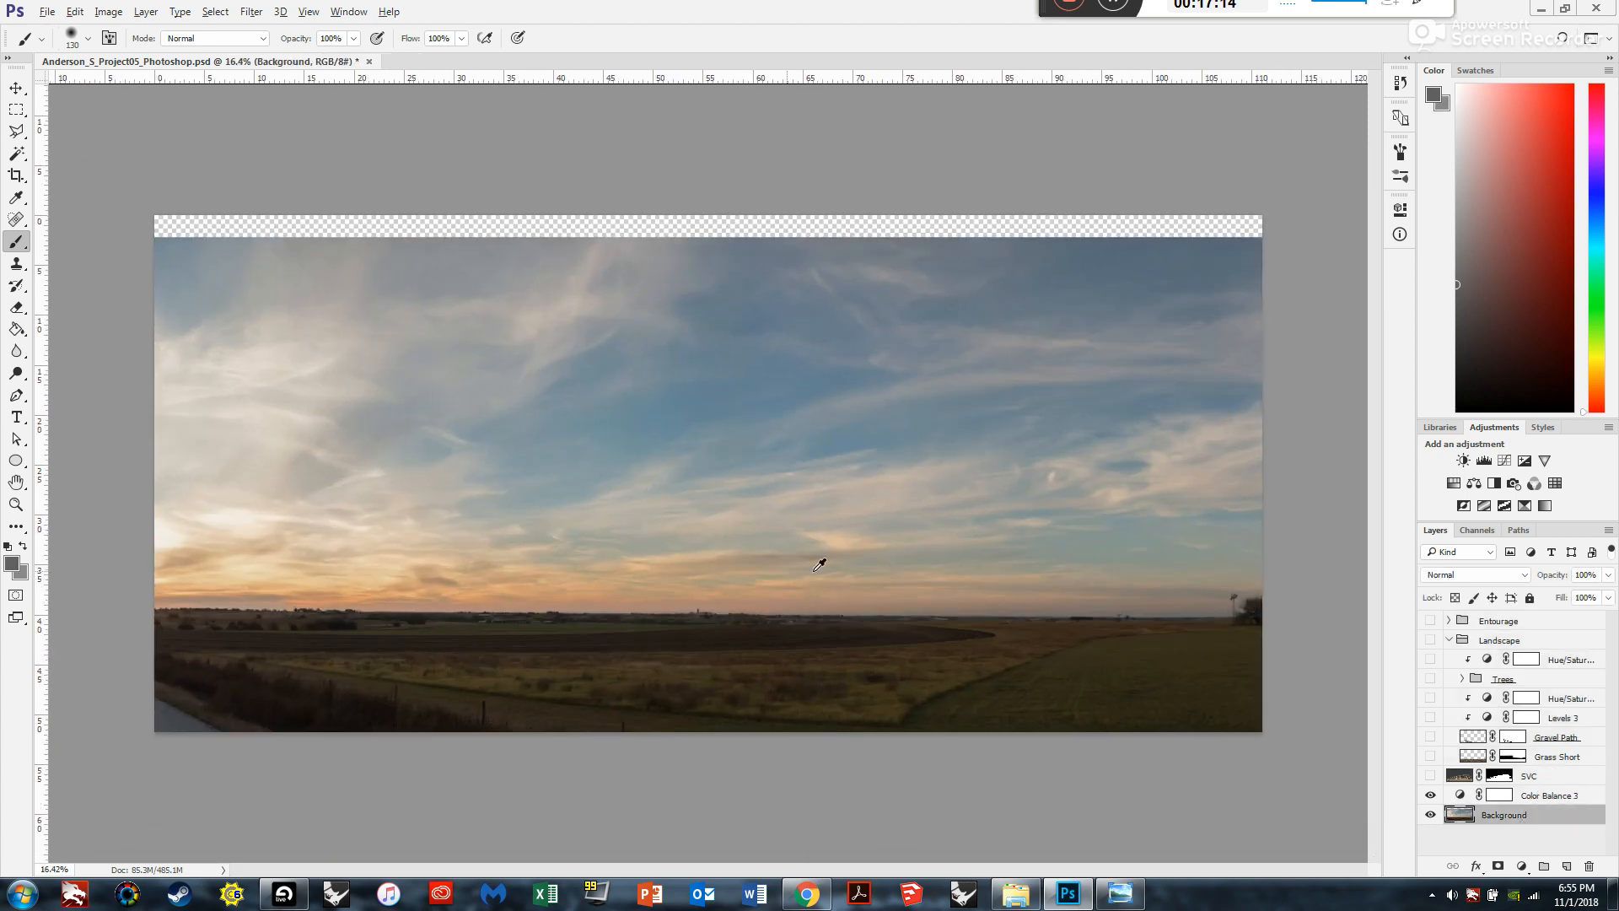
pyautogui.click(1506, 796)
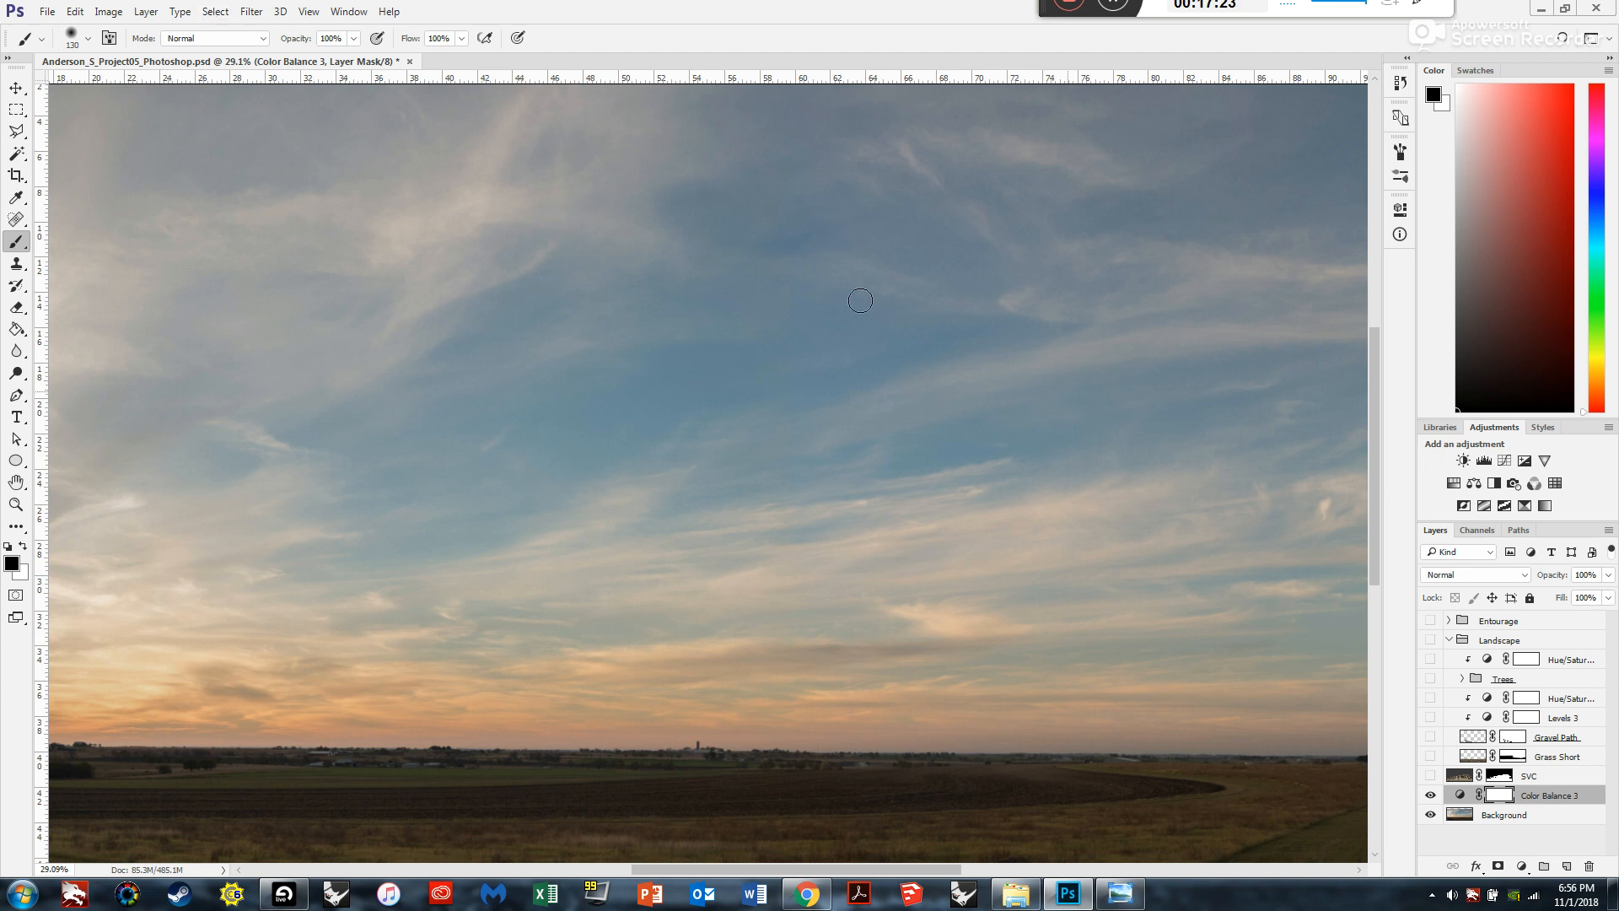
# Select the blue tones of the sky on the Background layer with Color Range, using sampled colors and a fuzziness of 104.
pyautogui.click(1530, 816)
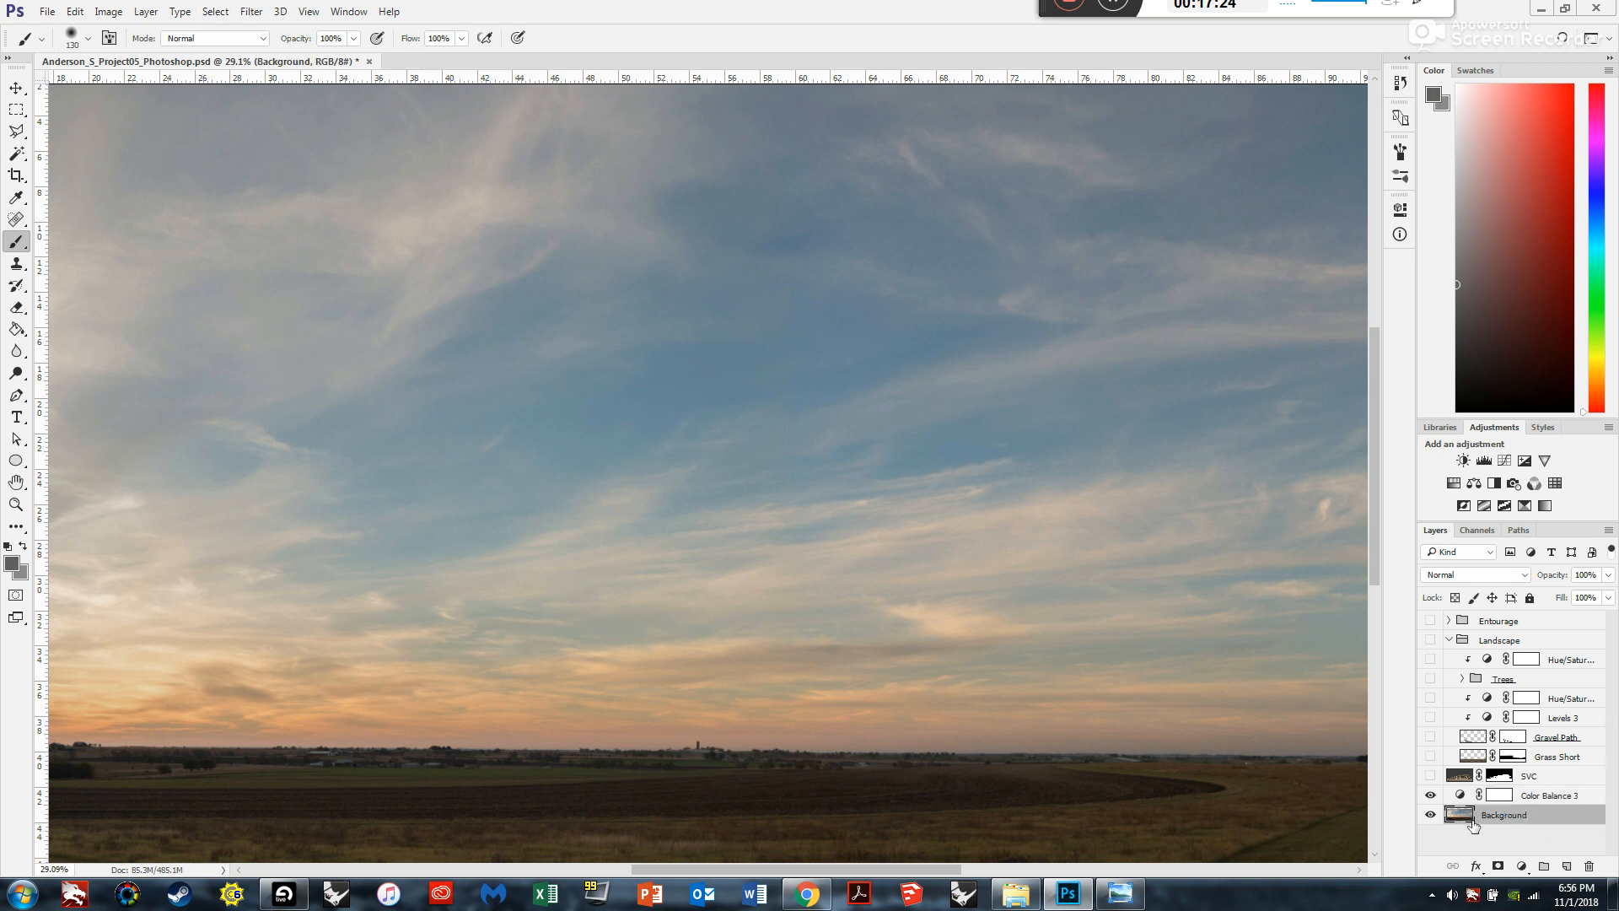
pyautogui.click(213, 11)
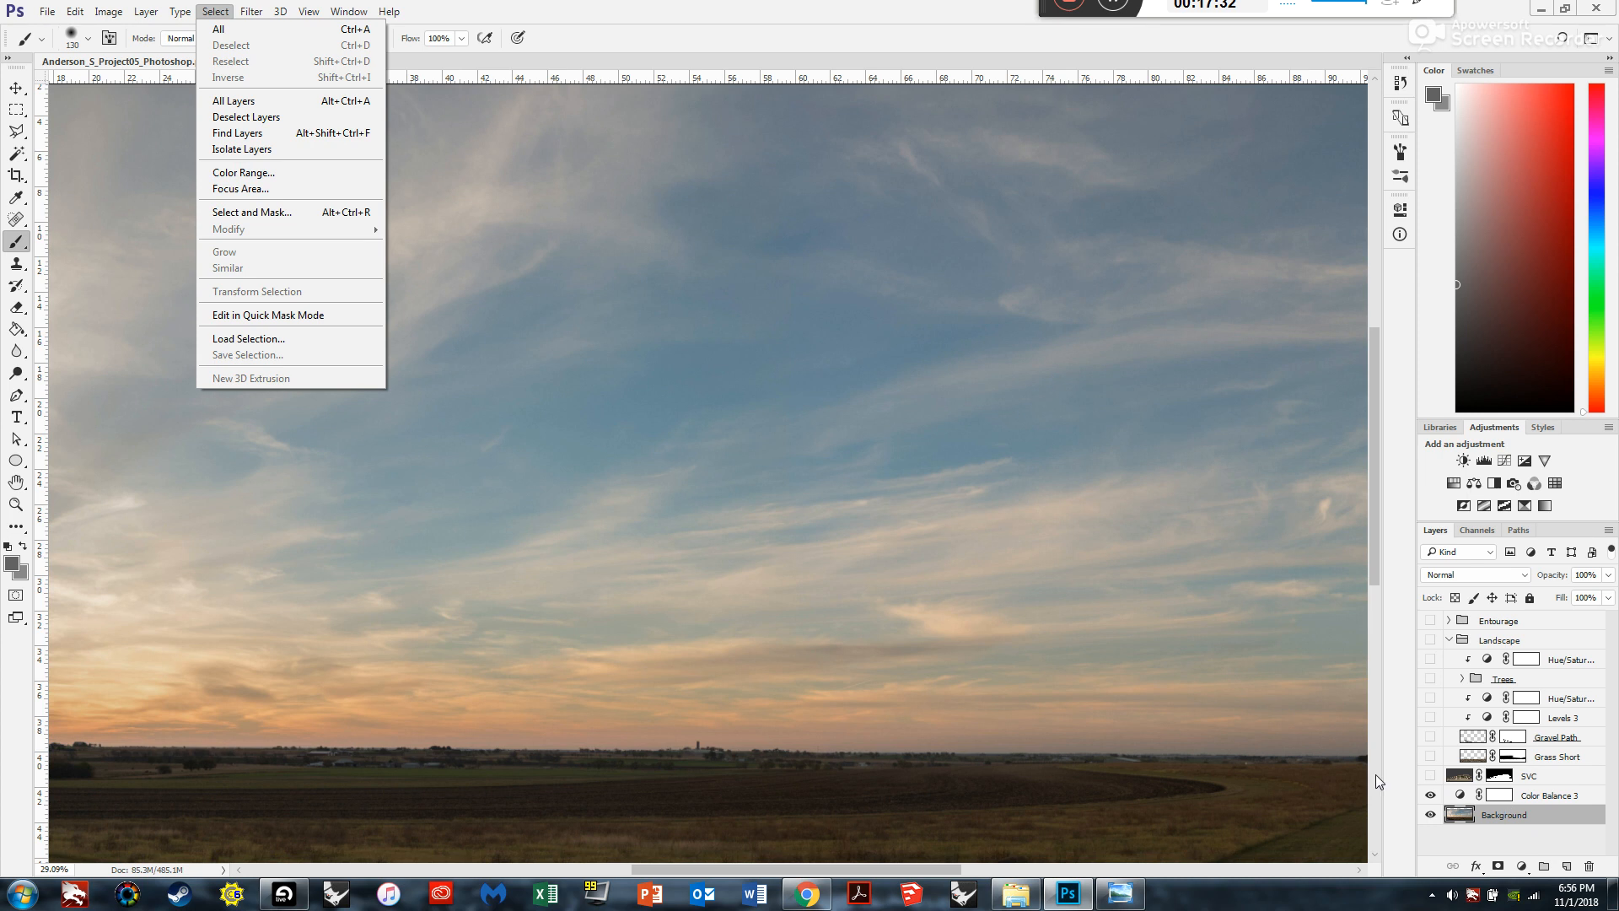
pyautogui.click(251, 173)
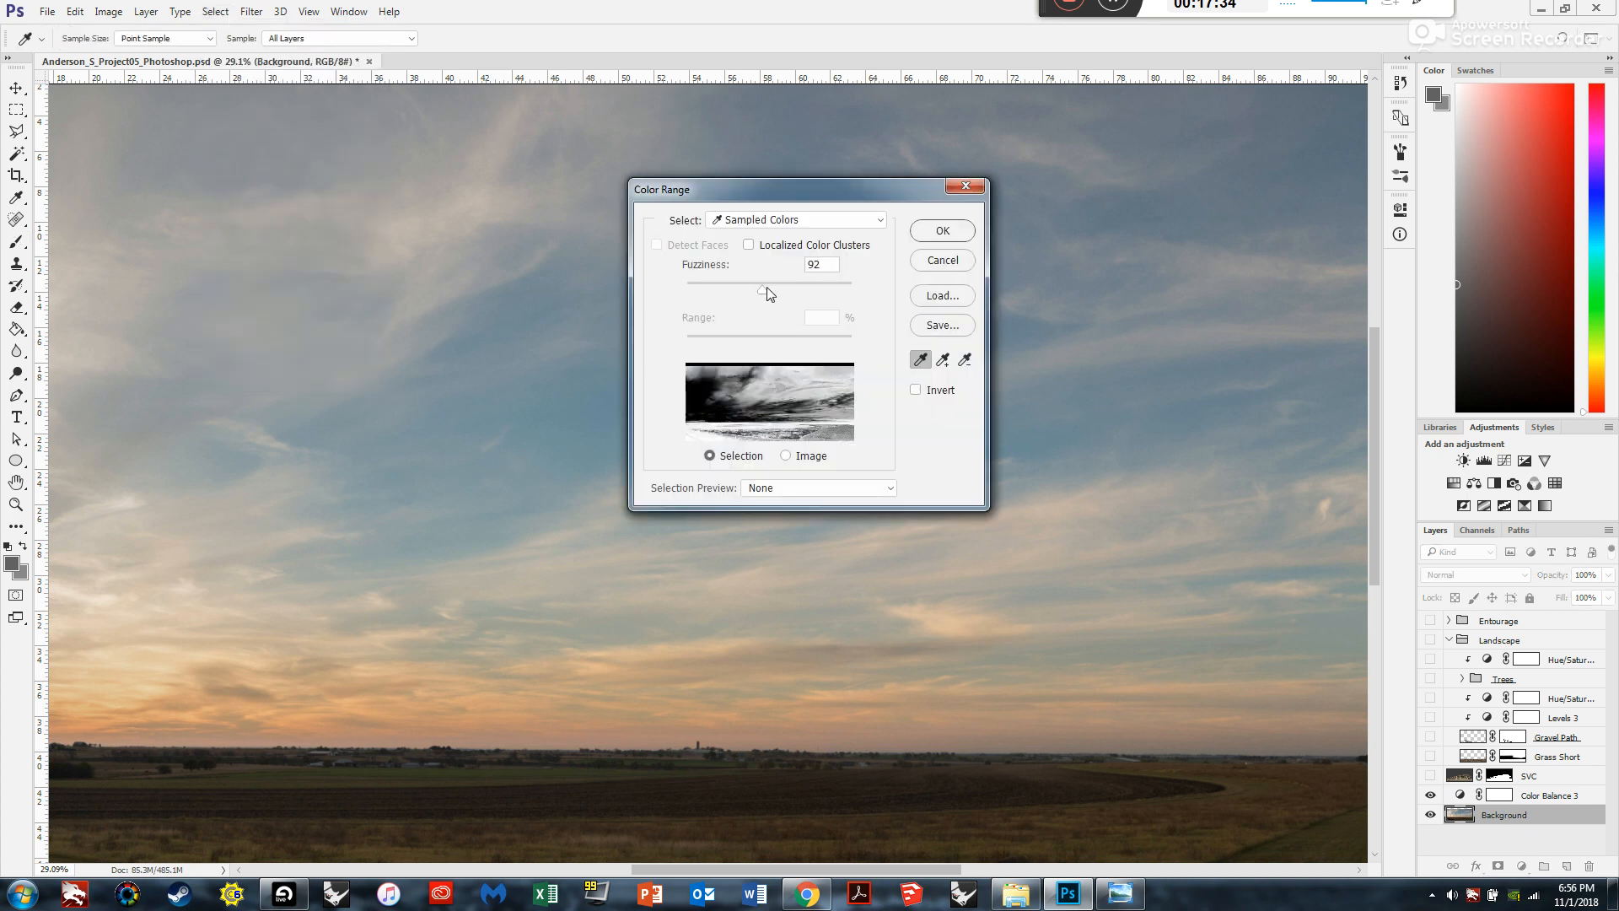
pyautogui.click(600, 403)
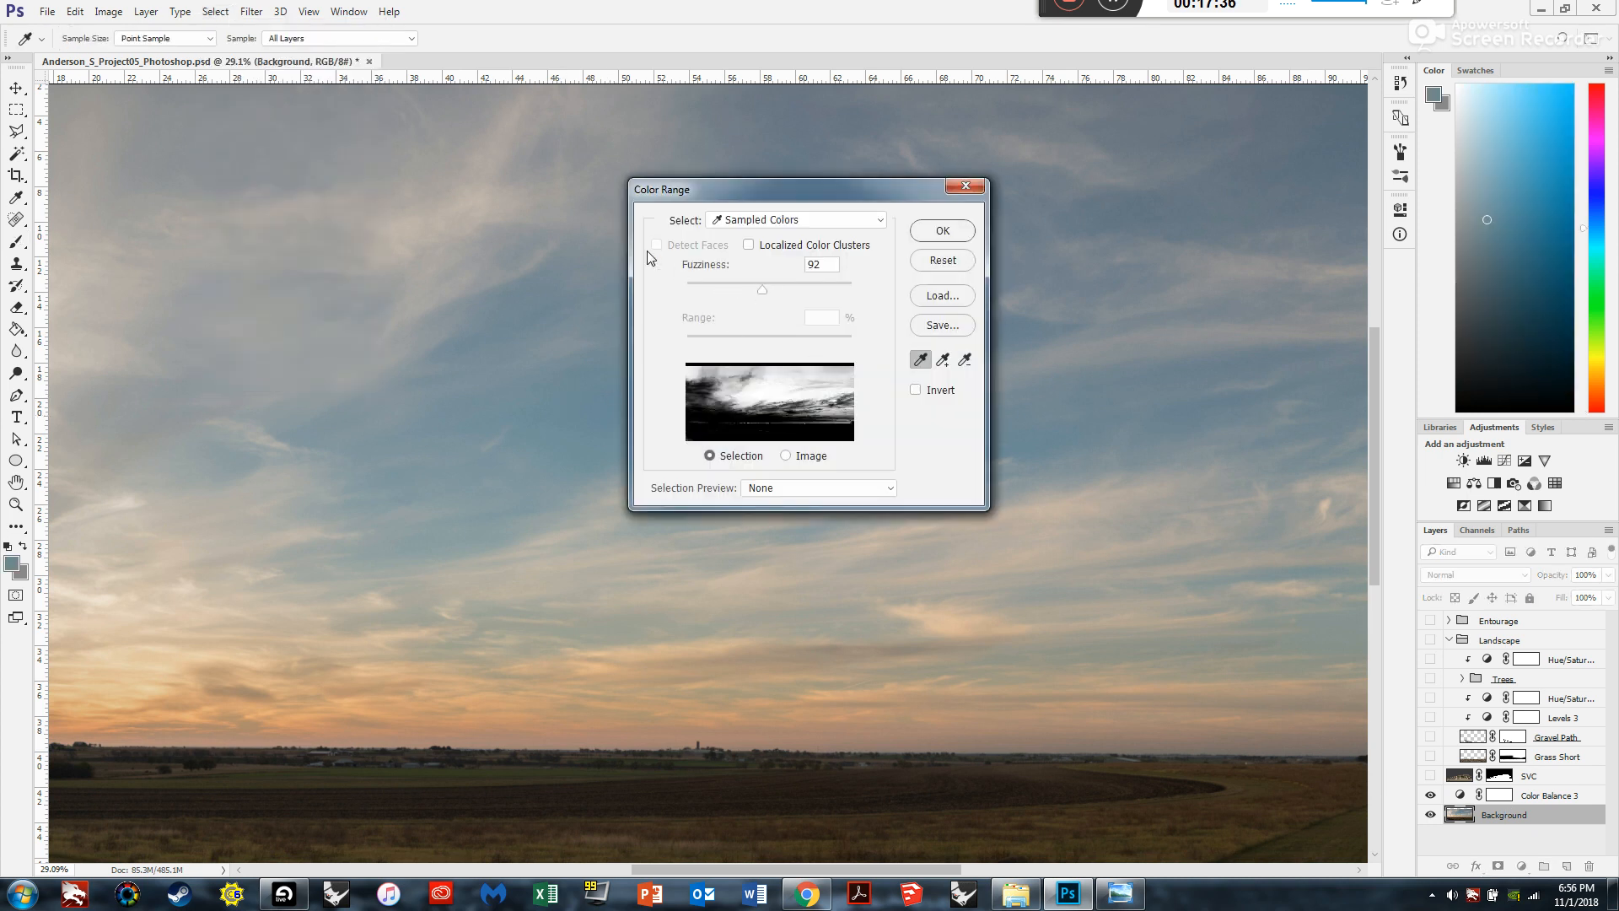
pyautogui.scroll(6, 604, 379)
pyautogui.click(574, 315)
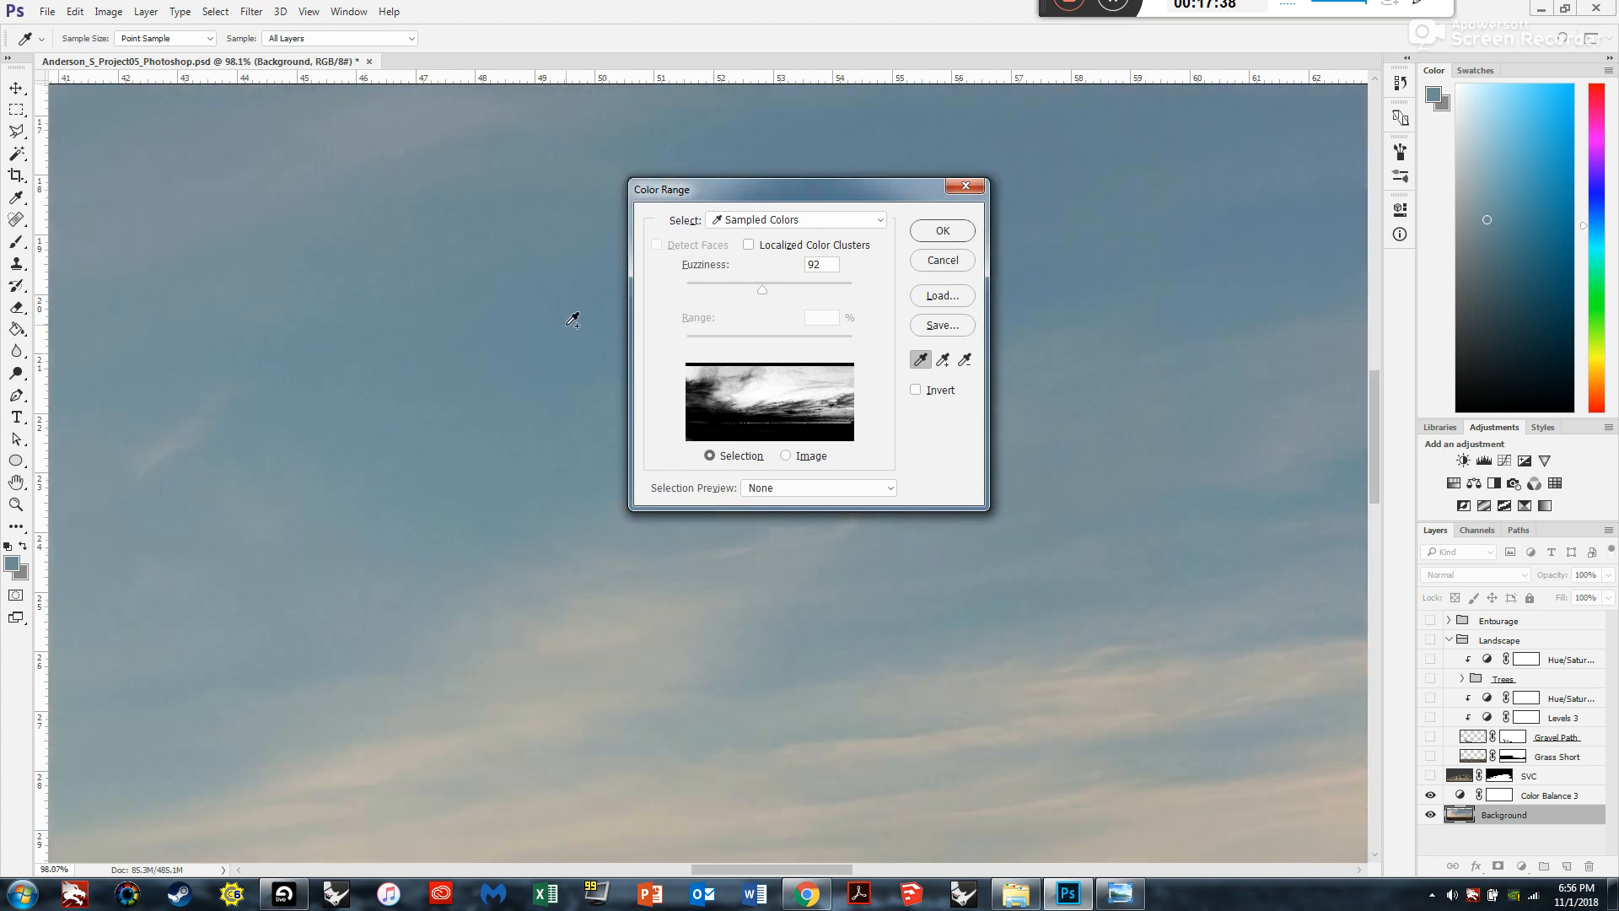
pyautogui.keyDown('shift'); pyautogui.click(575, 499); pyautogui.keyUp('shift')
pyautogui.keyDown('shift'); pyautogui.click(569, 505); pyautogui.keyUp('shift')
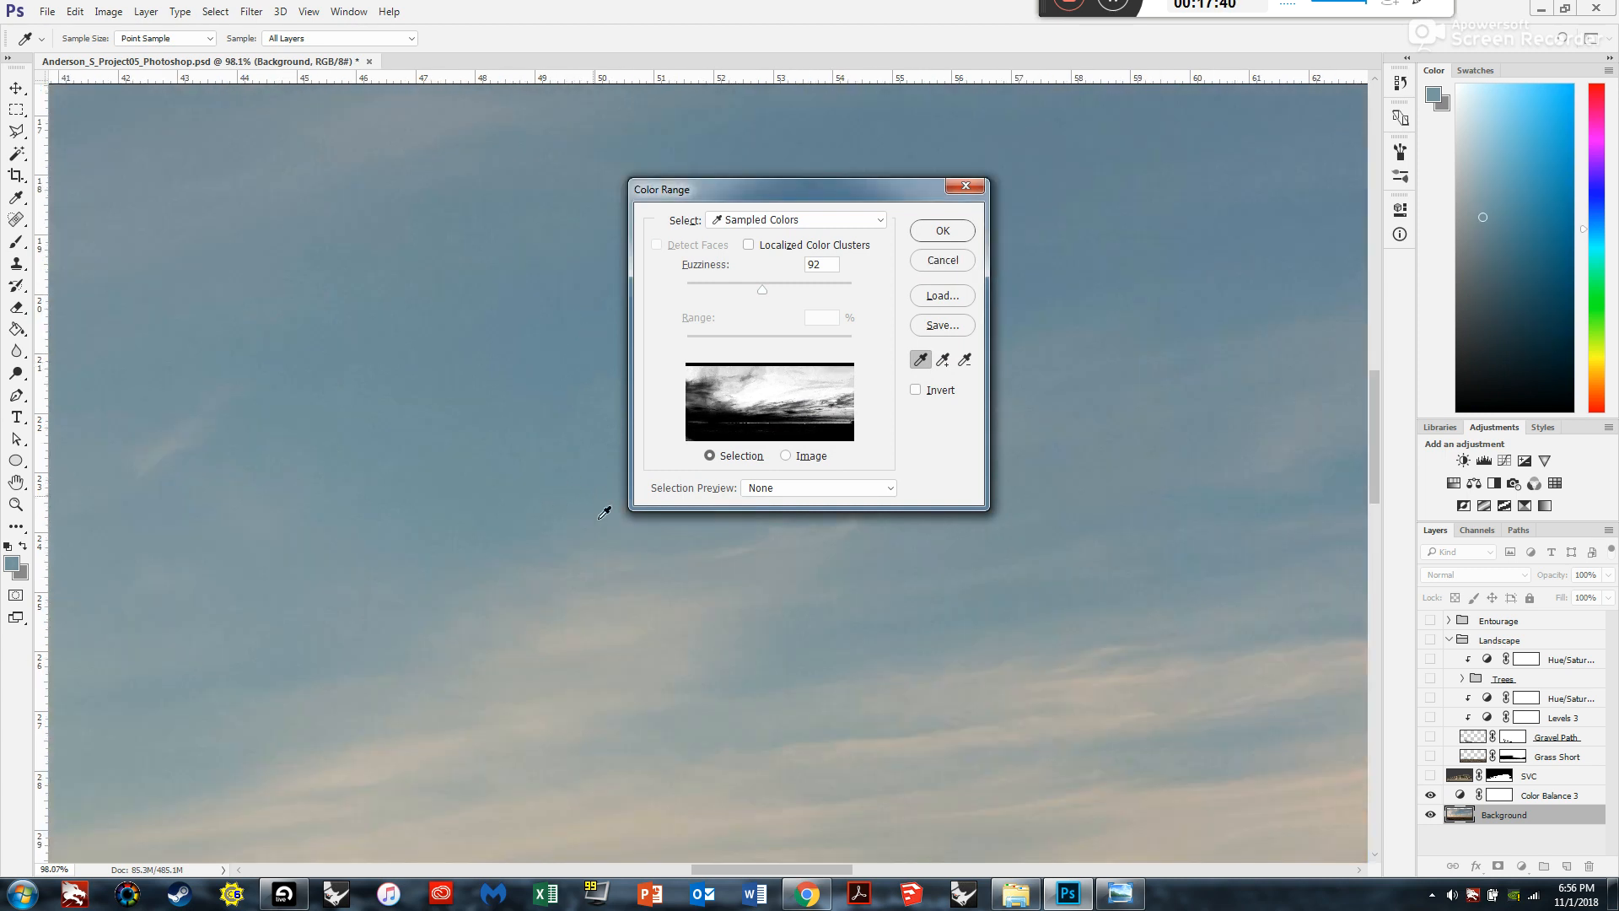
pyautogui.moveTo(762, 290)
pyautogui.mouseDown()
pyautogui.moveTo(782, 295)
pyautogui.moveTo(730, 291)
pyautogui.moveTo(773, 294)
pyautogui.mouseUp()
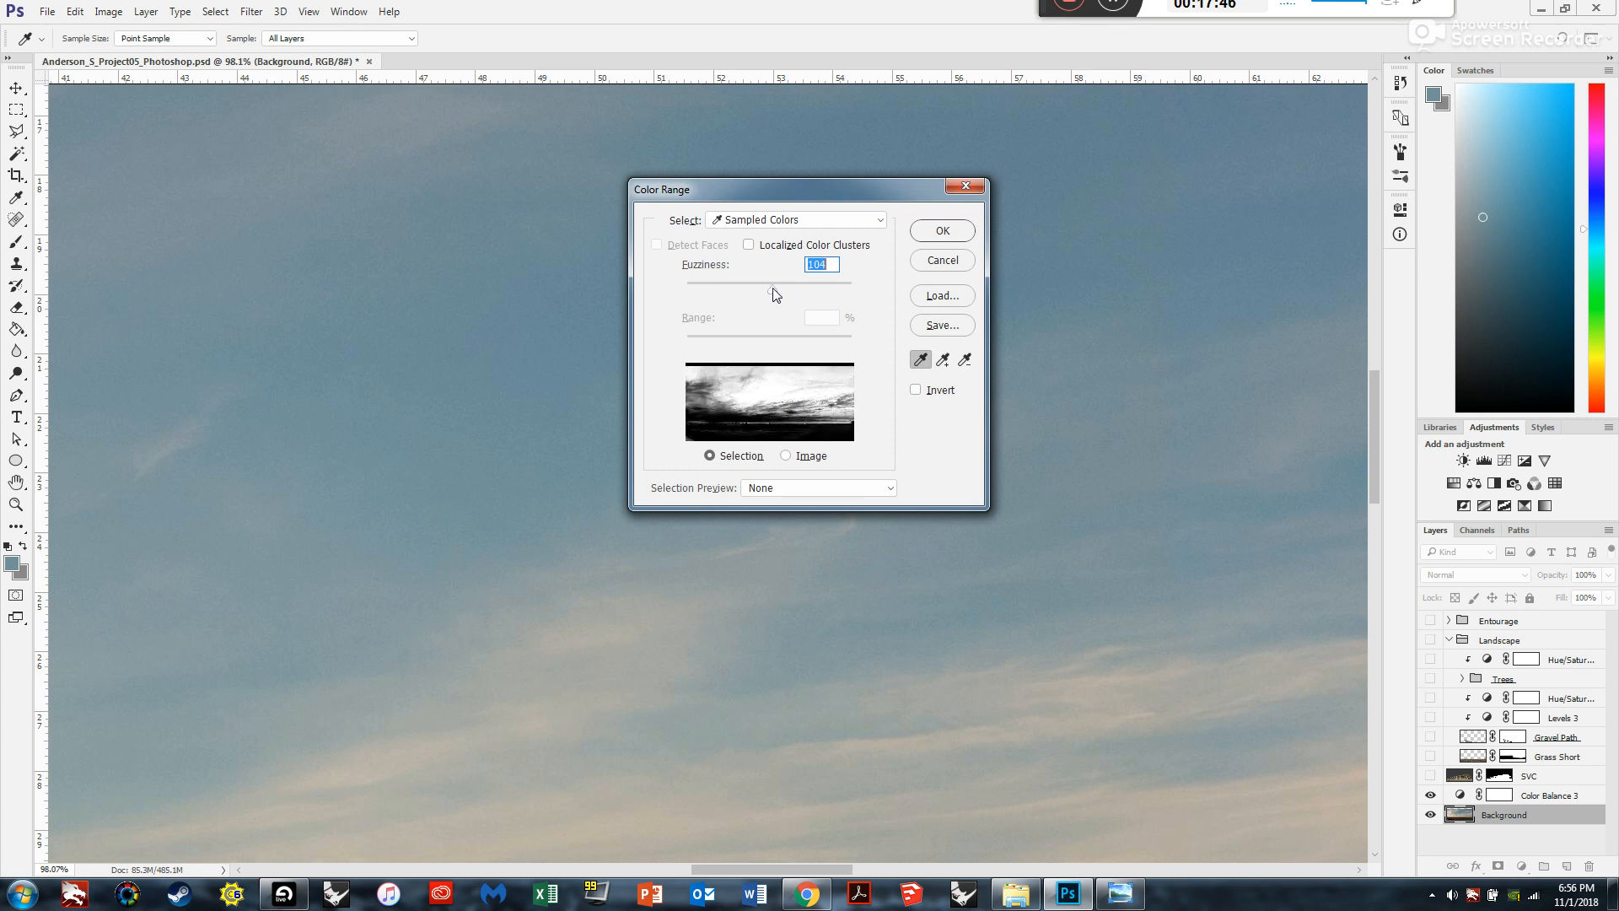
pyautogui.click(952, 233)
pyautogui.press('b')
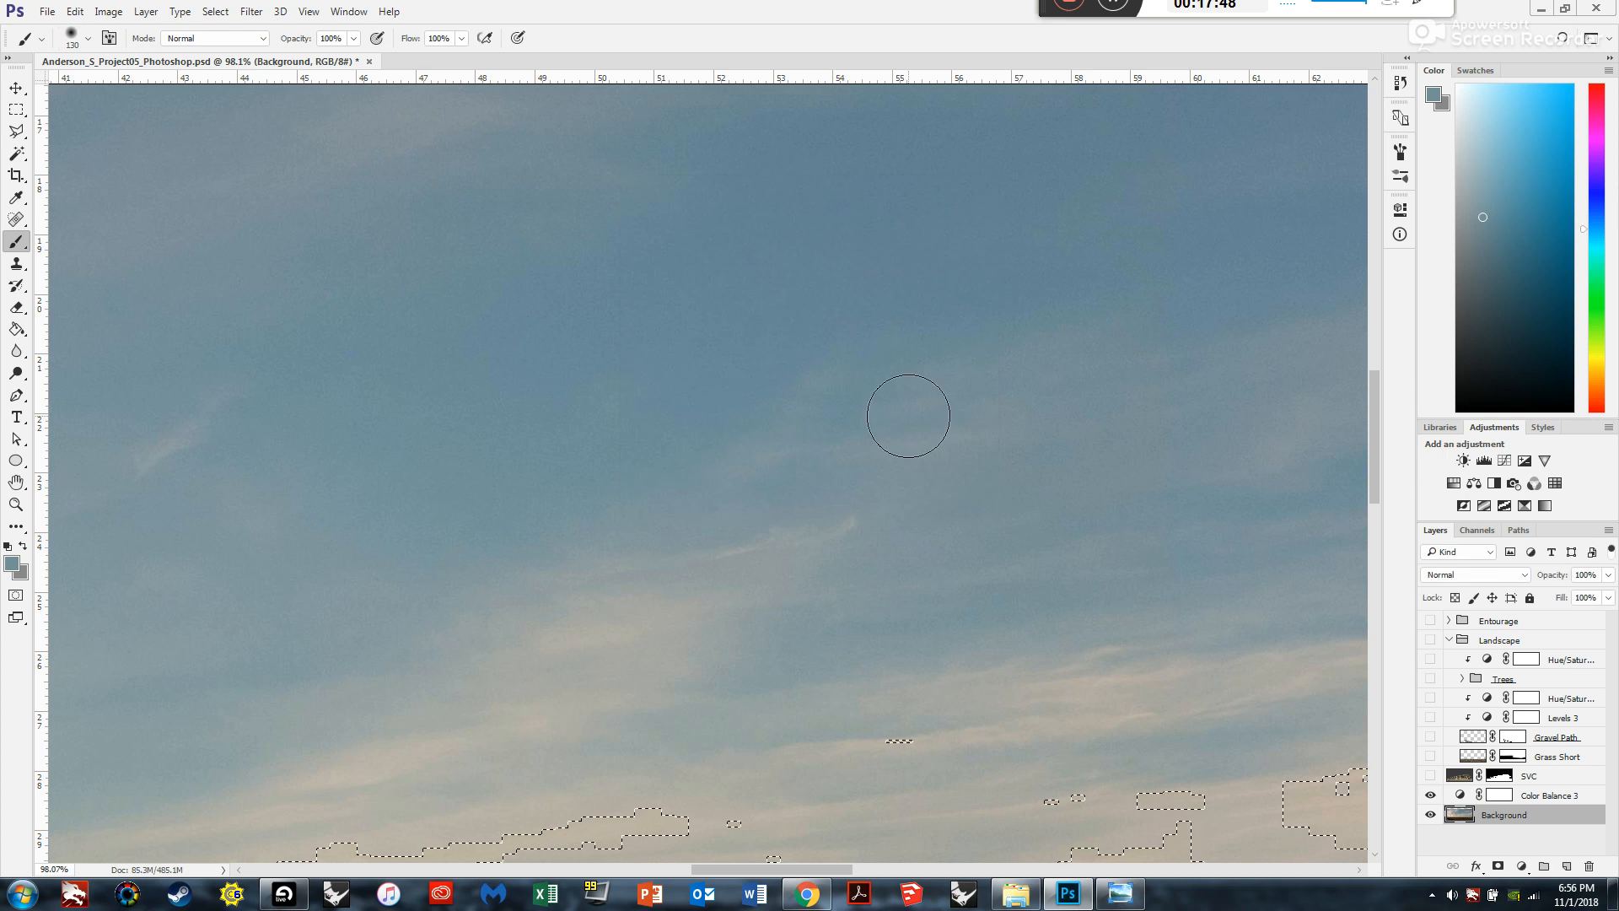
# Target the mask of the Color Balance adjustment above the Background and invert the sky selection with Select Inverse.
pyautogui.scroll(-5, 904, 416)
pyautogui.scroll(-2, 847, 396)
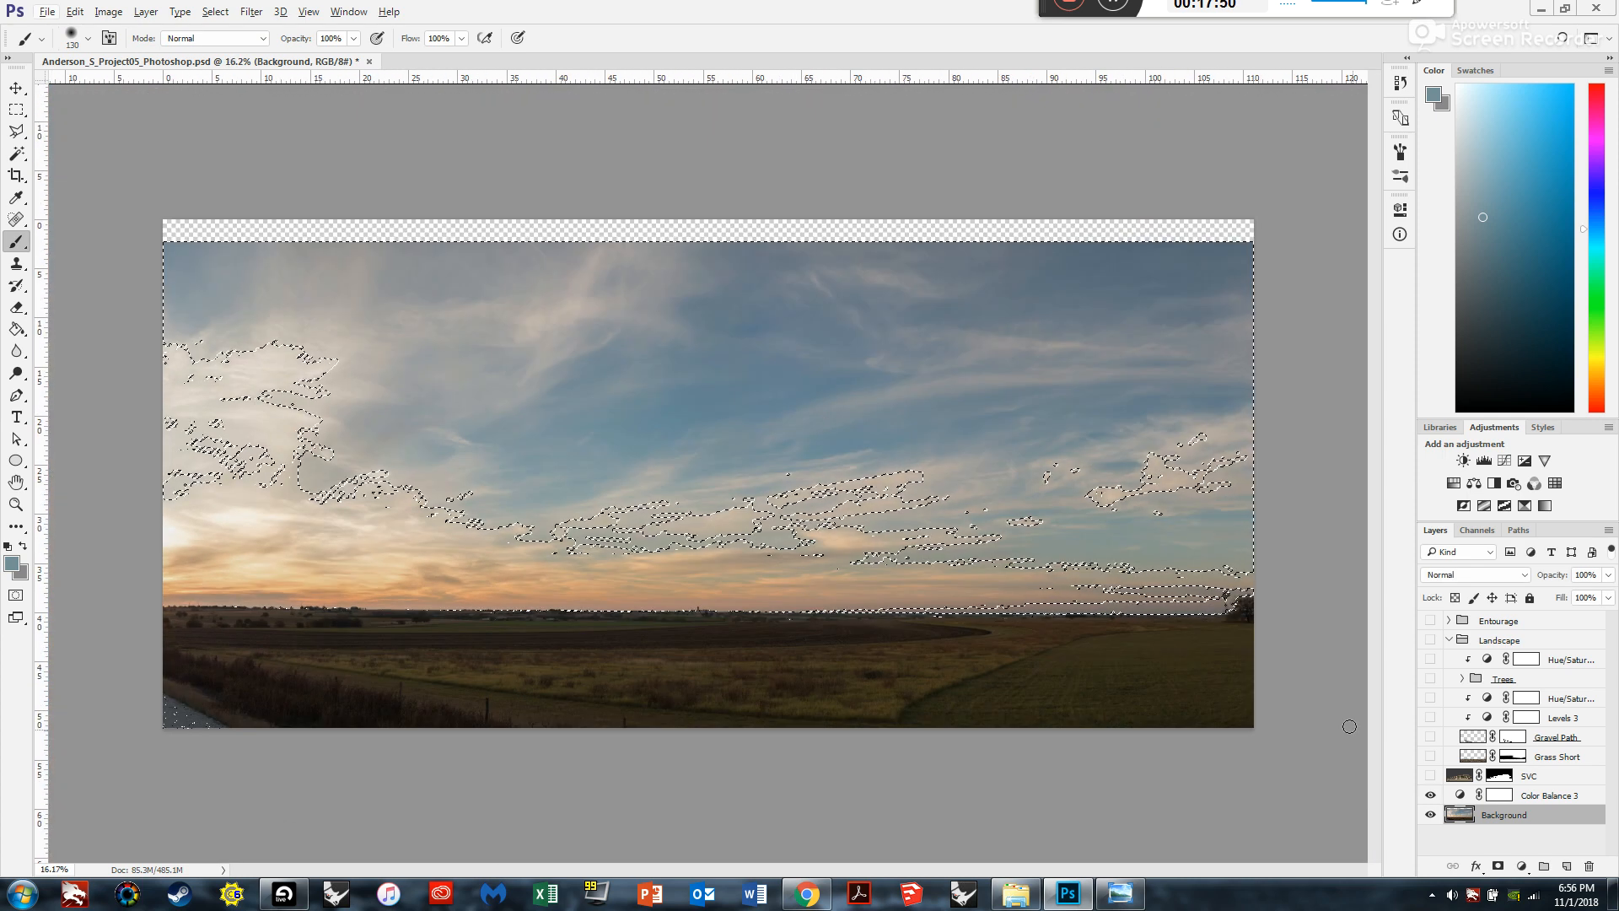
pyautogui.click(1487, 796)
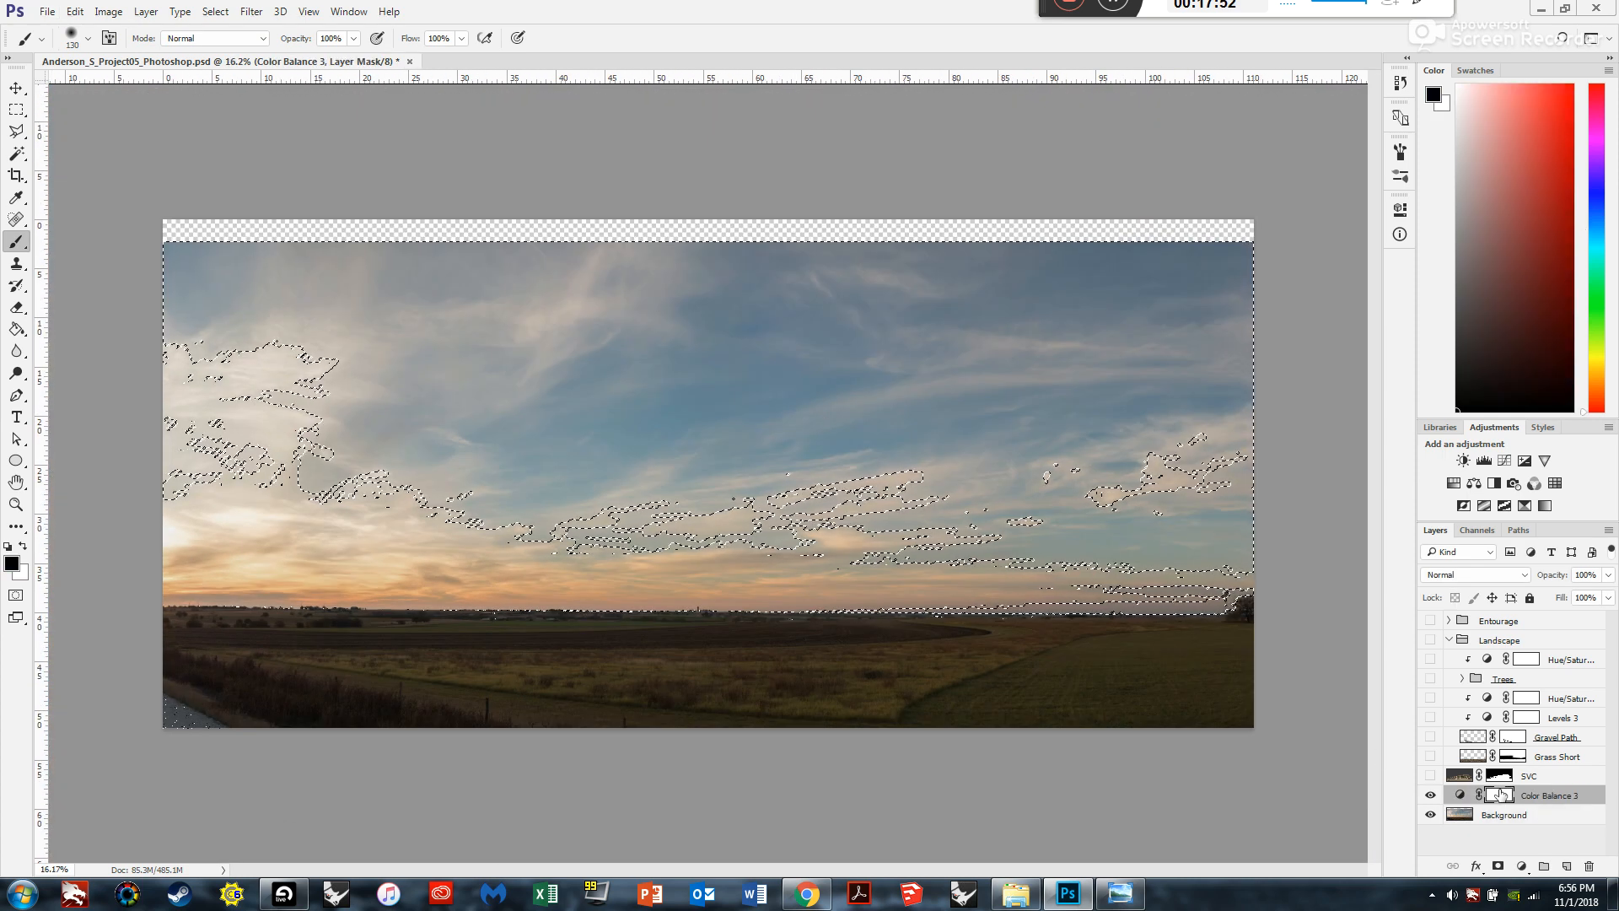
pyautogui.scroll(2, 594, 528)
pyautogui.scroll(-2, 735, 498)
pyautogui.click(16, 133)
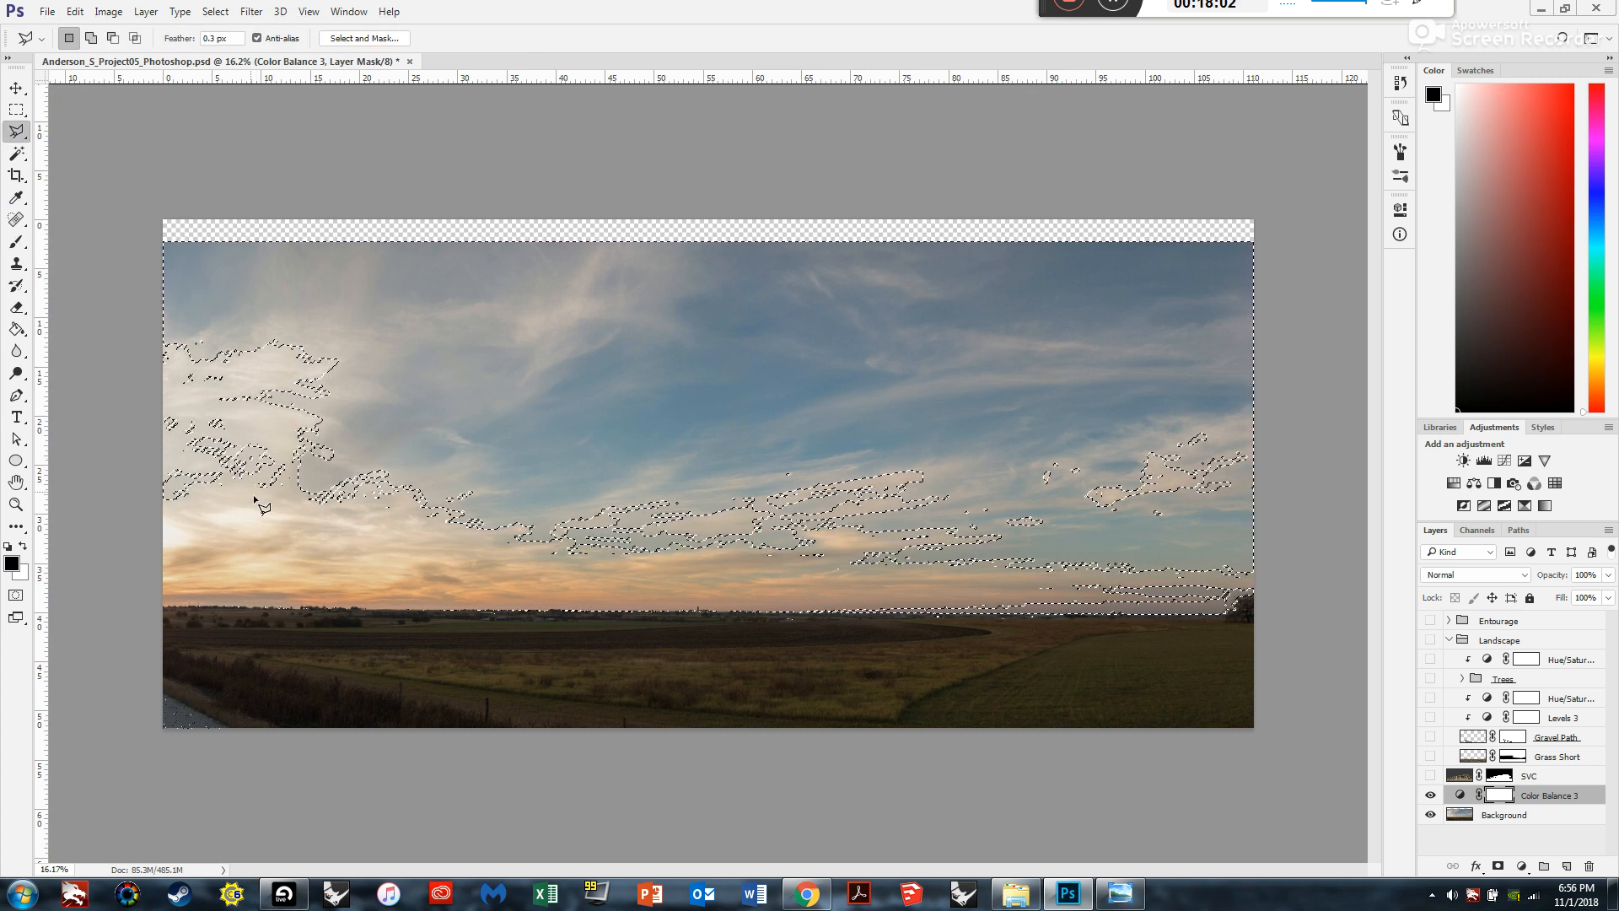
pyautogui.scroll(2, 259, 466)
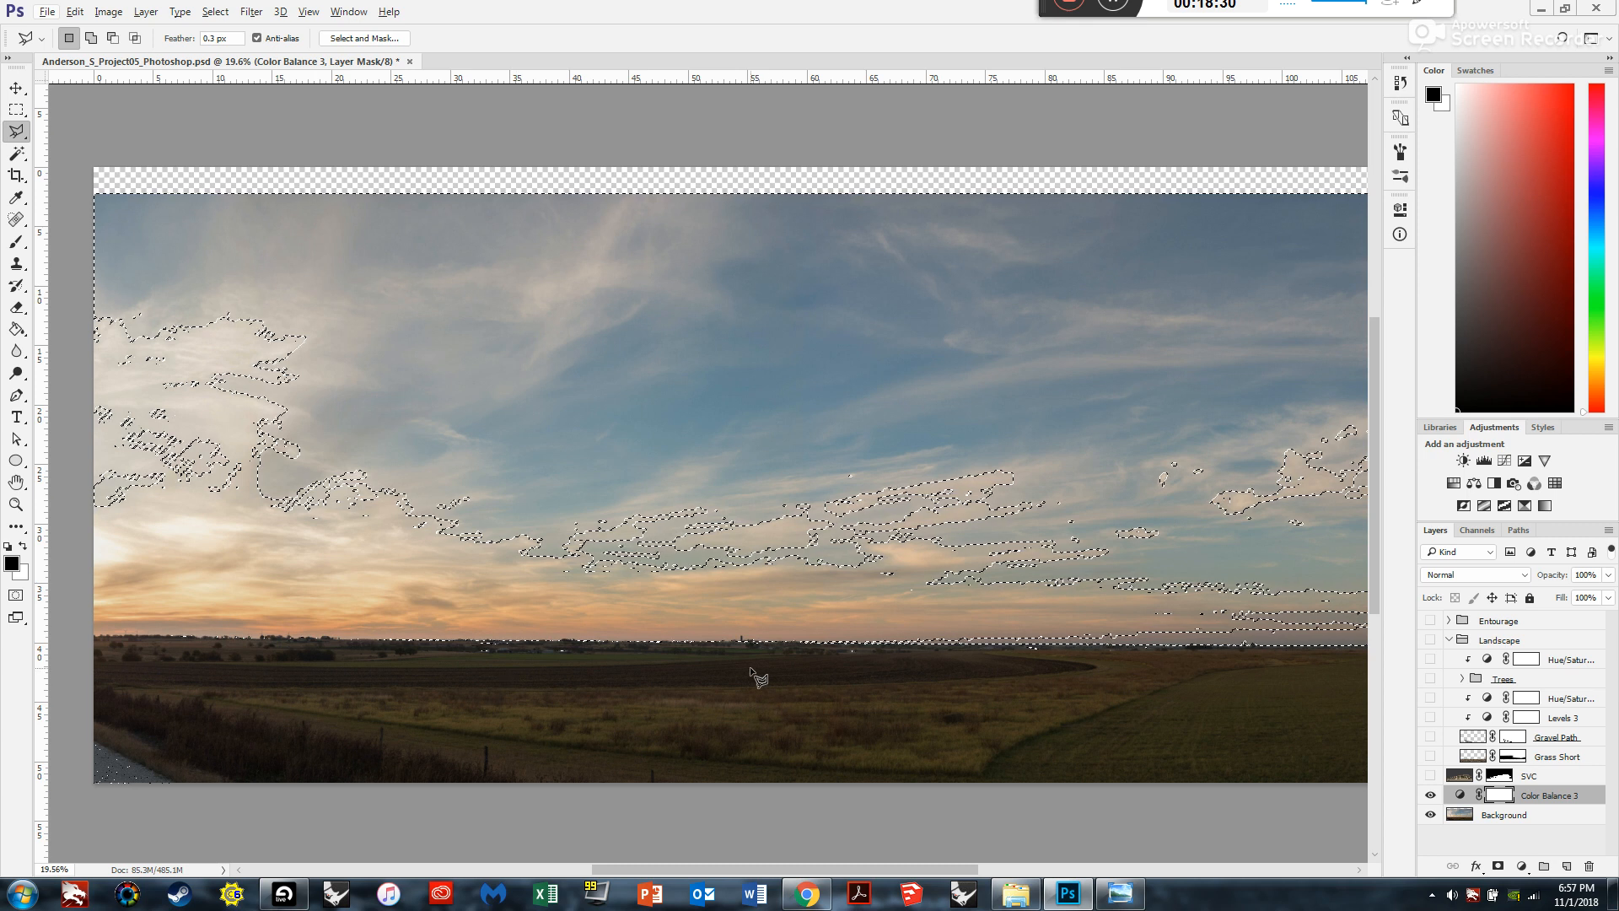
pyautogui.rightClick(609, 423)
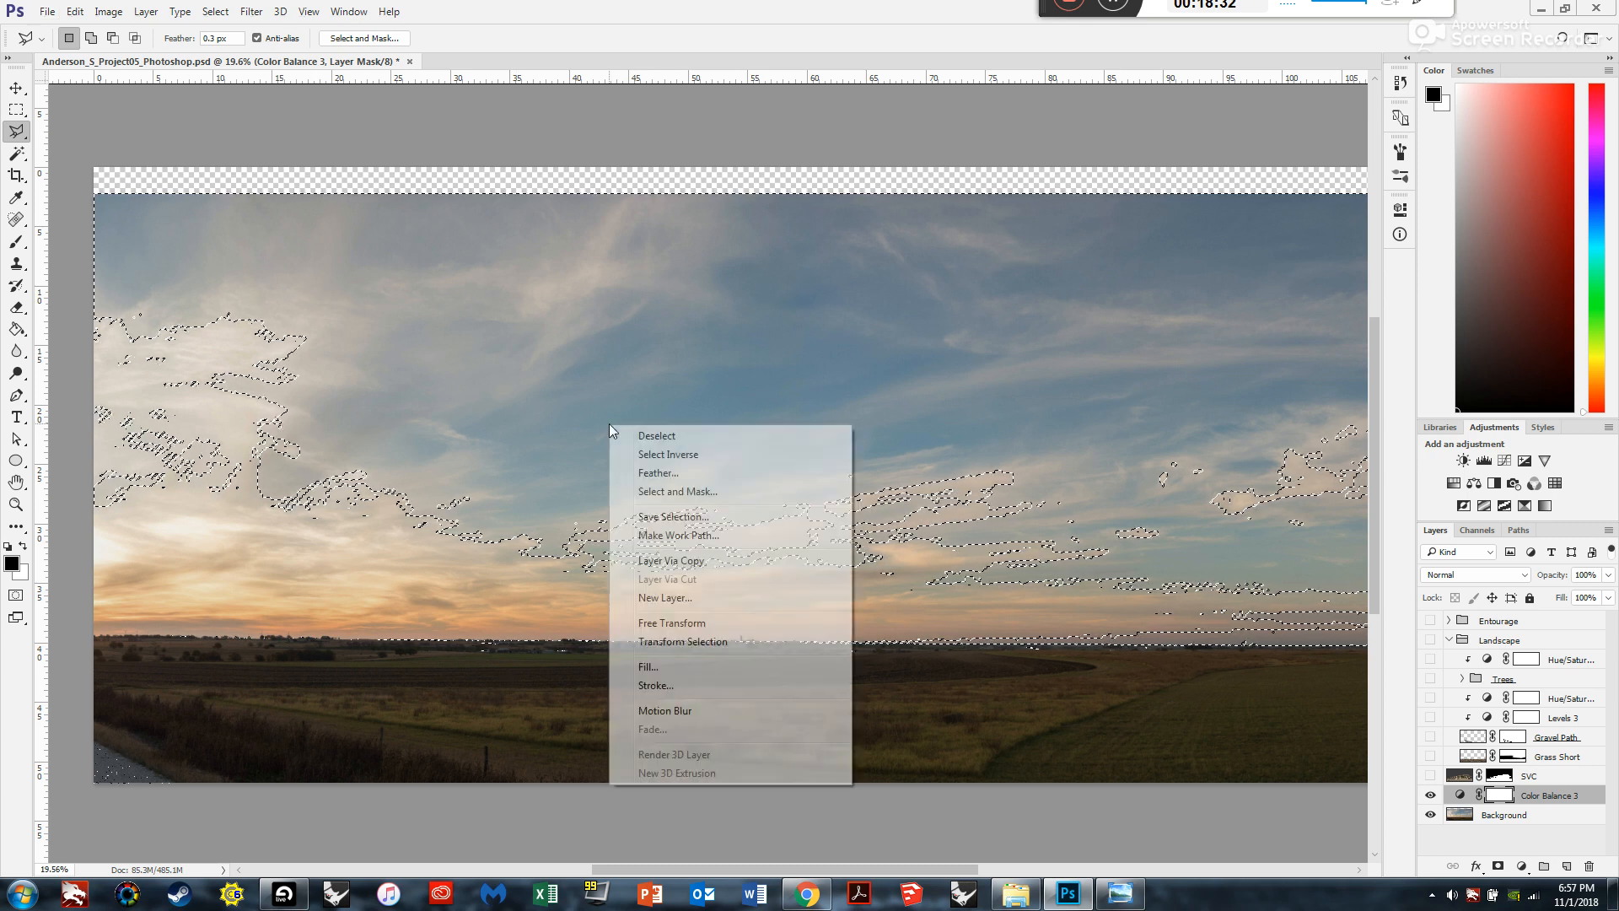
pyautogui.click(656, 455)
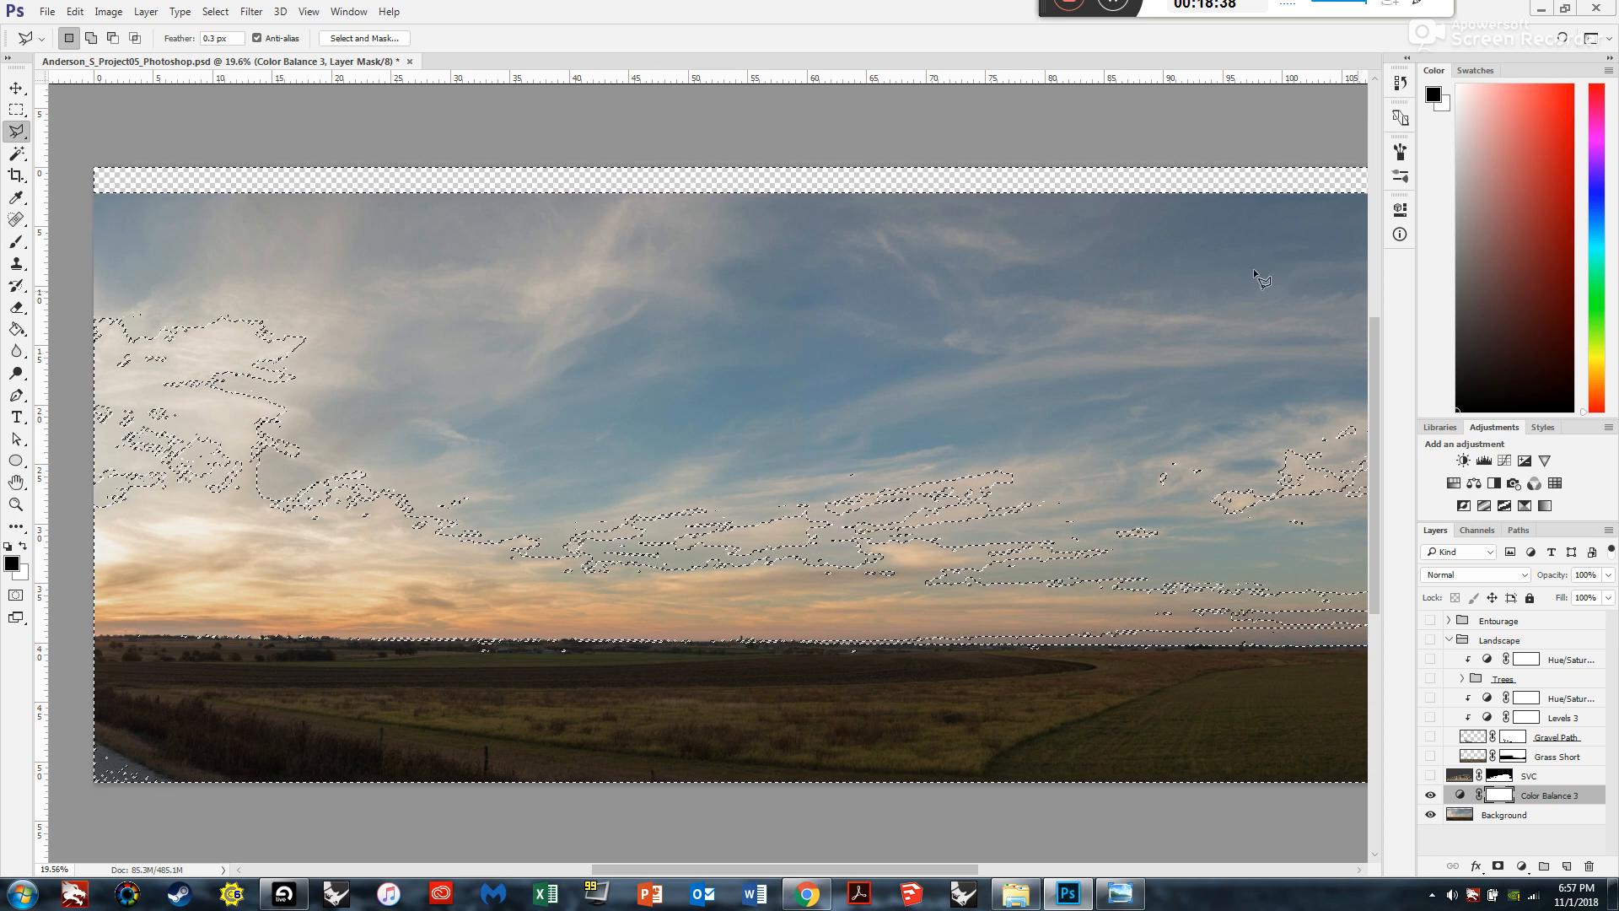
# Fill the selected area of the sky Color Balance mask with black at 100% opacity and clear the selection.
pyautogui.scroll(-2, 538, 449)
pyautogui.scroll(1, 538, 448)
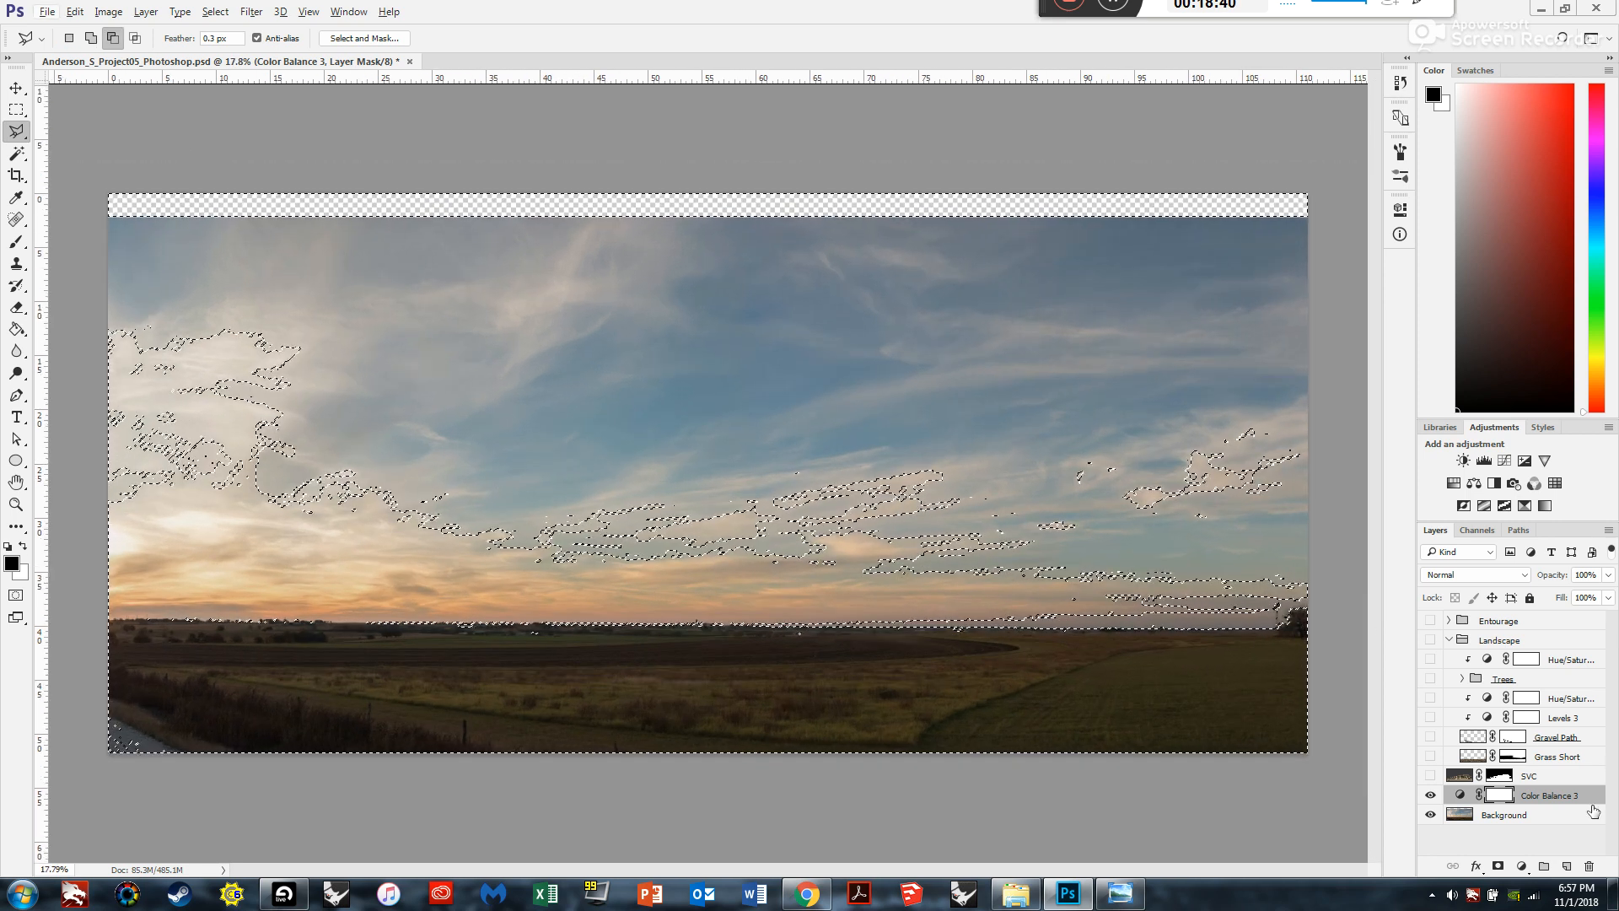
pyautogui.click(75, 11)
pyautogui.click(100, 267)
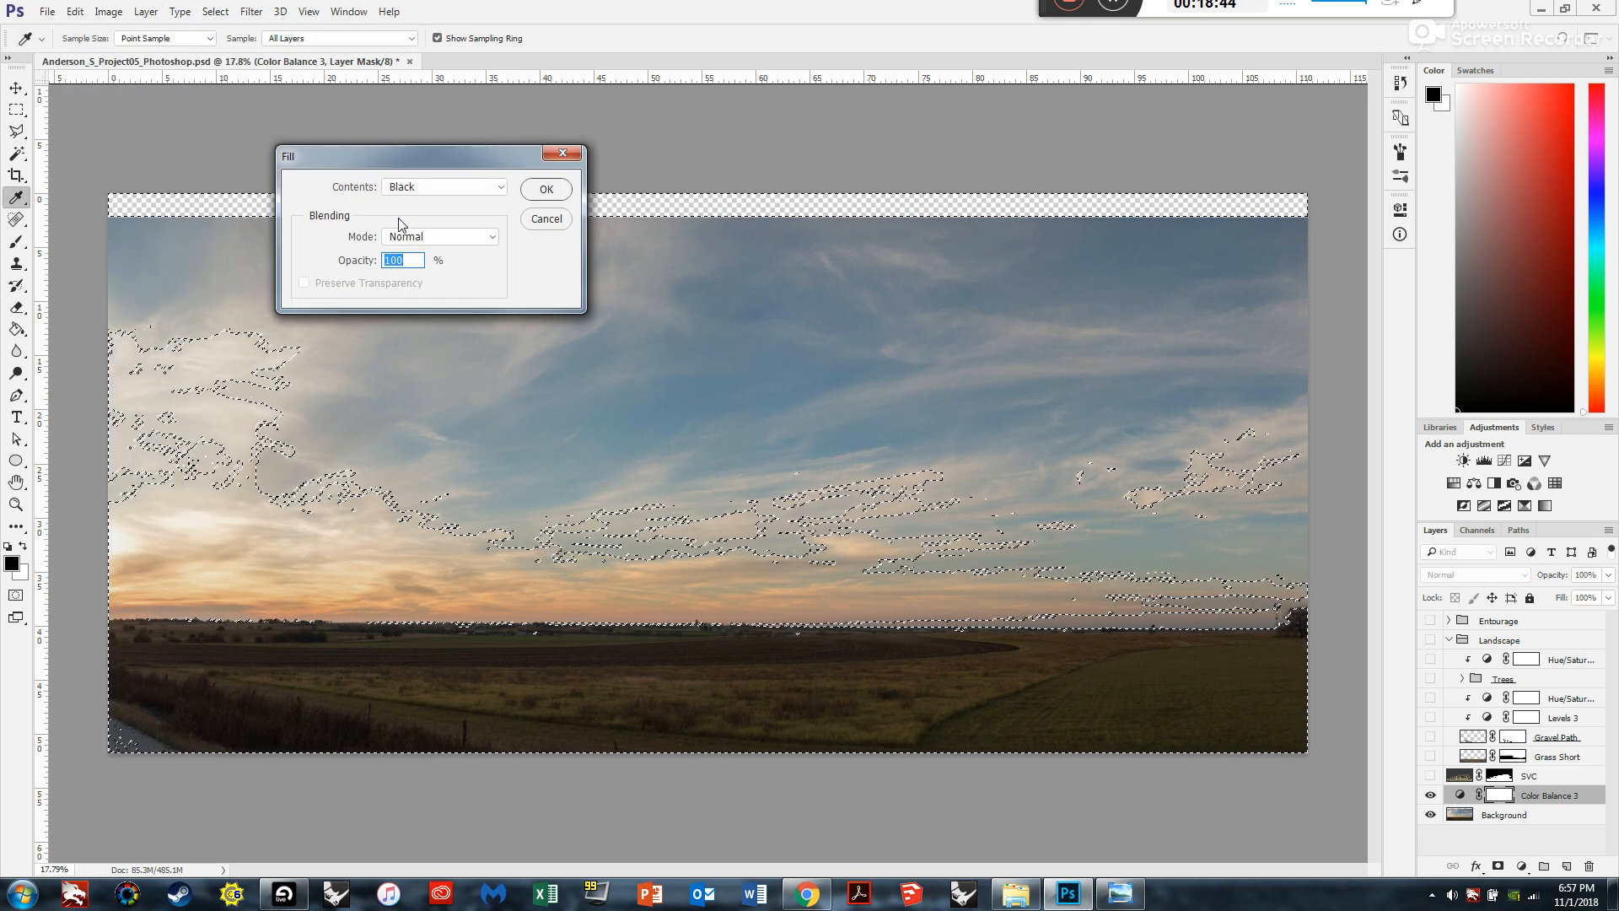
pyautogui.click(543, 188)
pyautogui.hotkey('ctrl', 'd')
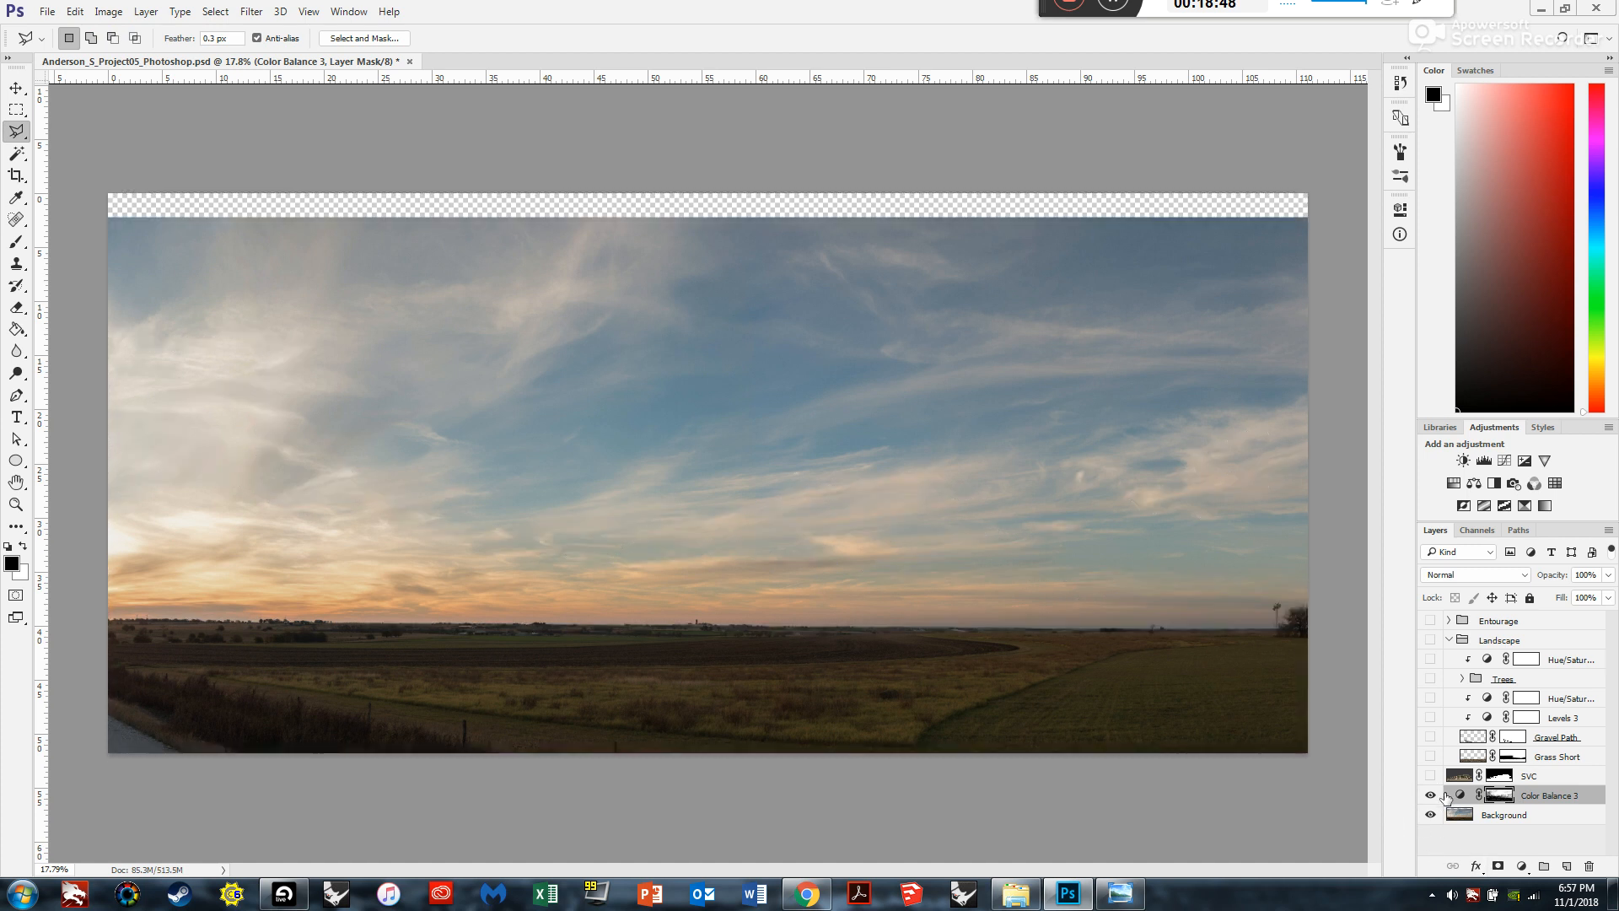
# Set the sky Color Balance midtones to -24 on cyan-red and show the SVC layer, Landscape group and Entourage group again.
pyautogui.doubleClick(1454, 795)
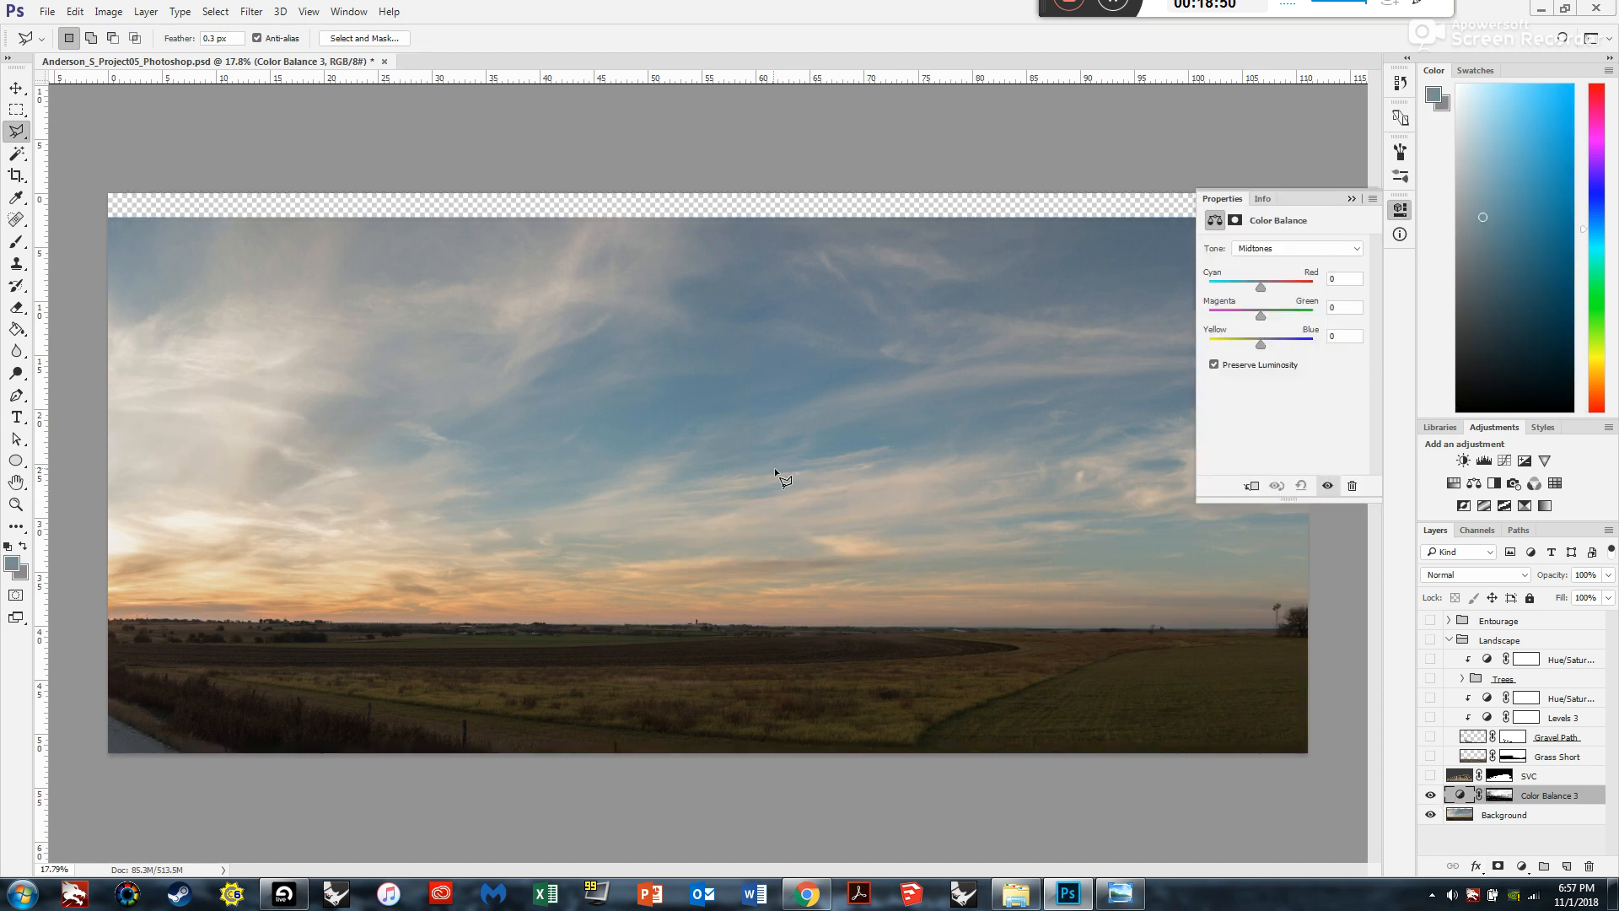
pyautogui.scroll(3, 624, 409)
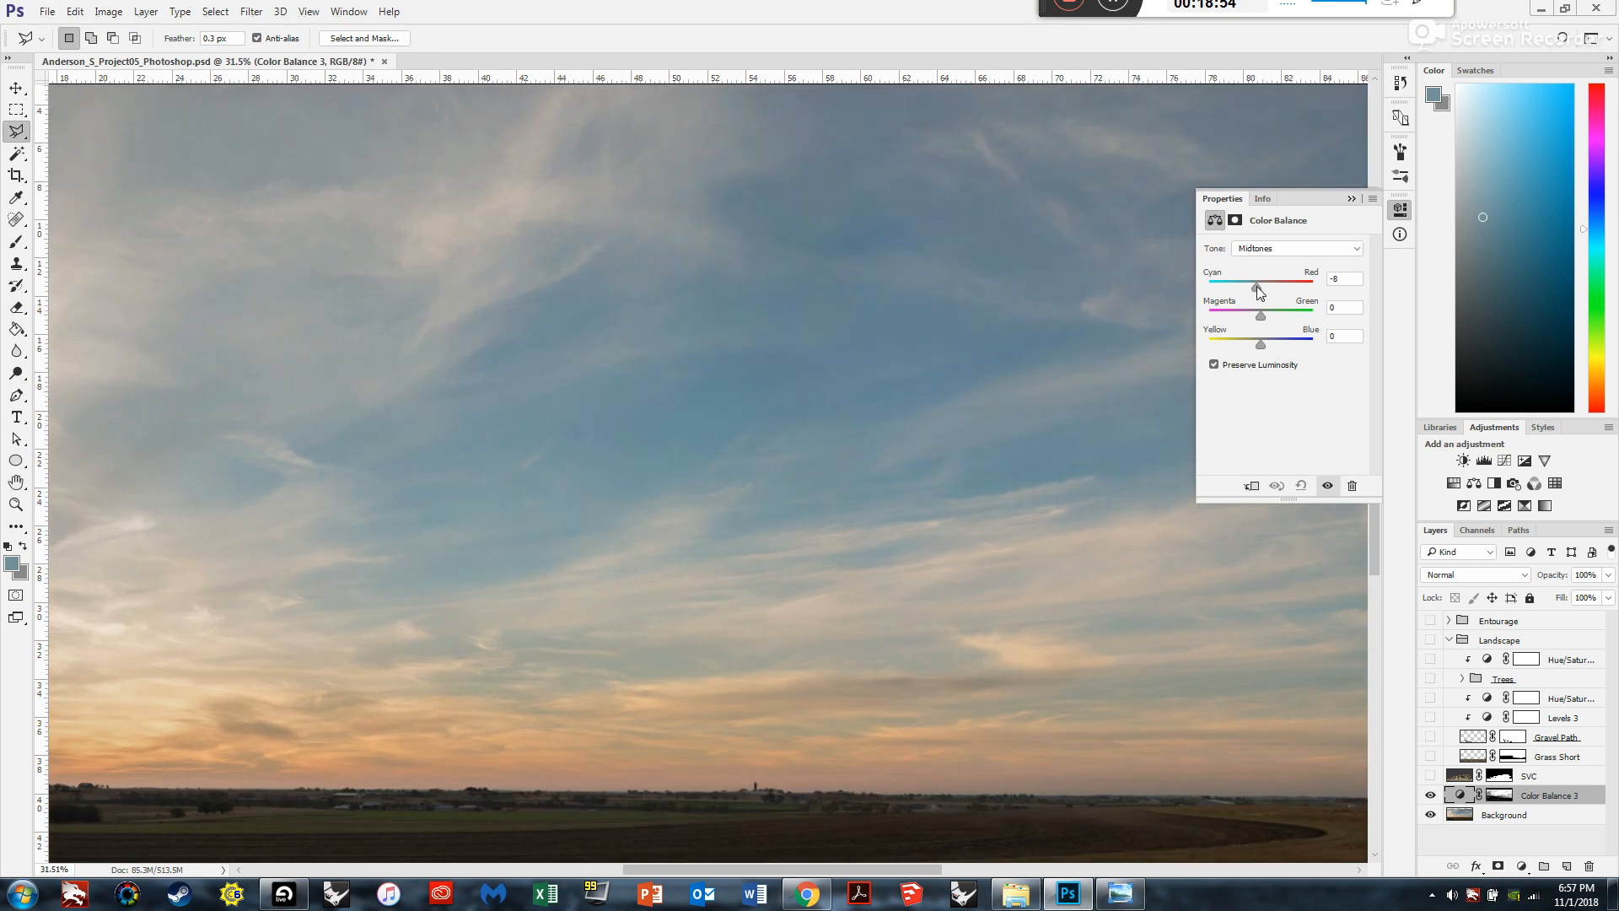
pyautogui.moveTo(1243, 289)
pyautogui.mouseDown()
pyautogui.moveTo(1298, 295)
pyautogui.moveTo(1227, 292)
pyautogui.moveTo(1308, 307)
pyautogui.moveTo(1213, 311)
pyautogui.moveTo(1248, 311)
pyautogui.mouseUp()
pyautogui.scroll(-3, 857, 514)
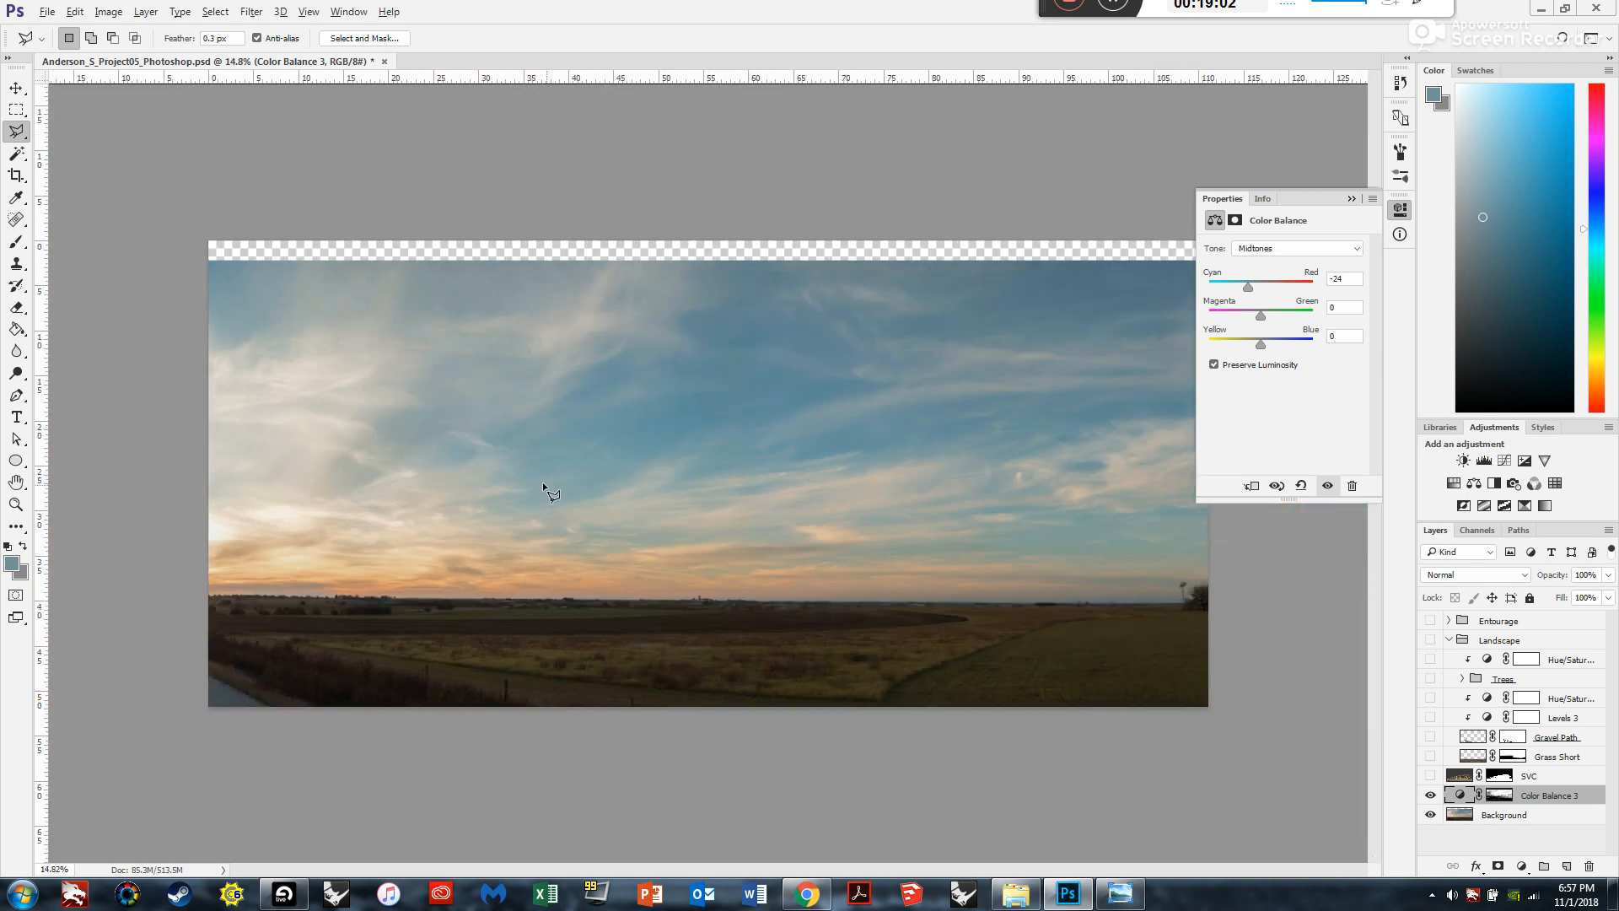
pyautogui.scroll(2, 541, 484)
pyautogui.moveTo(1432, 774); pyautogui.dragTo(1433, 622)
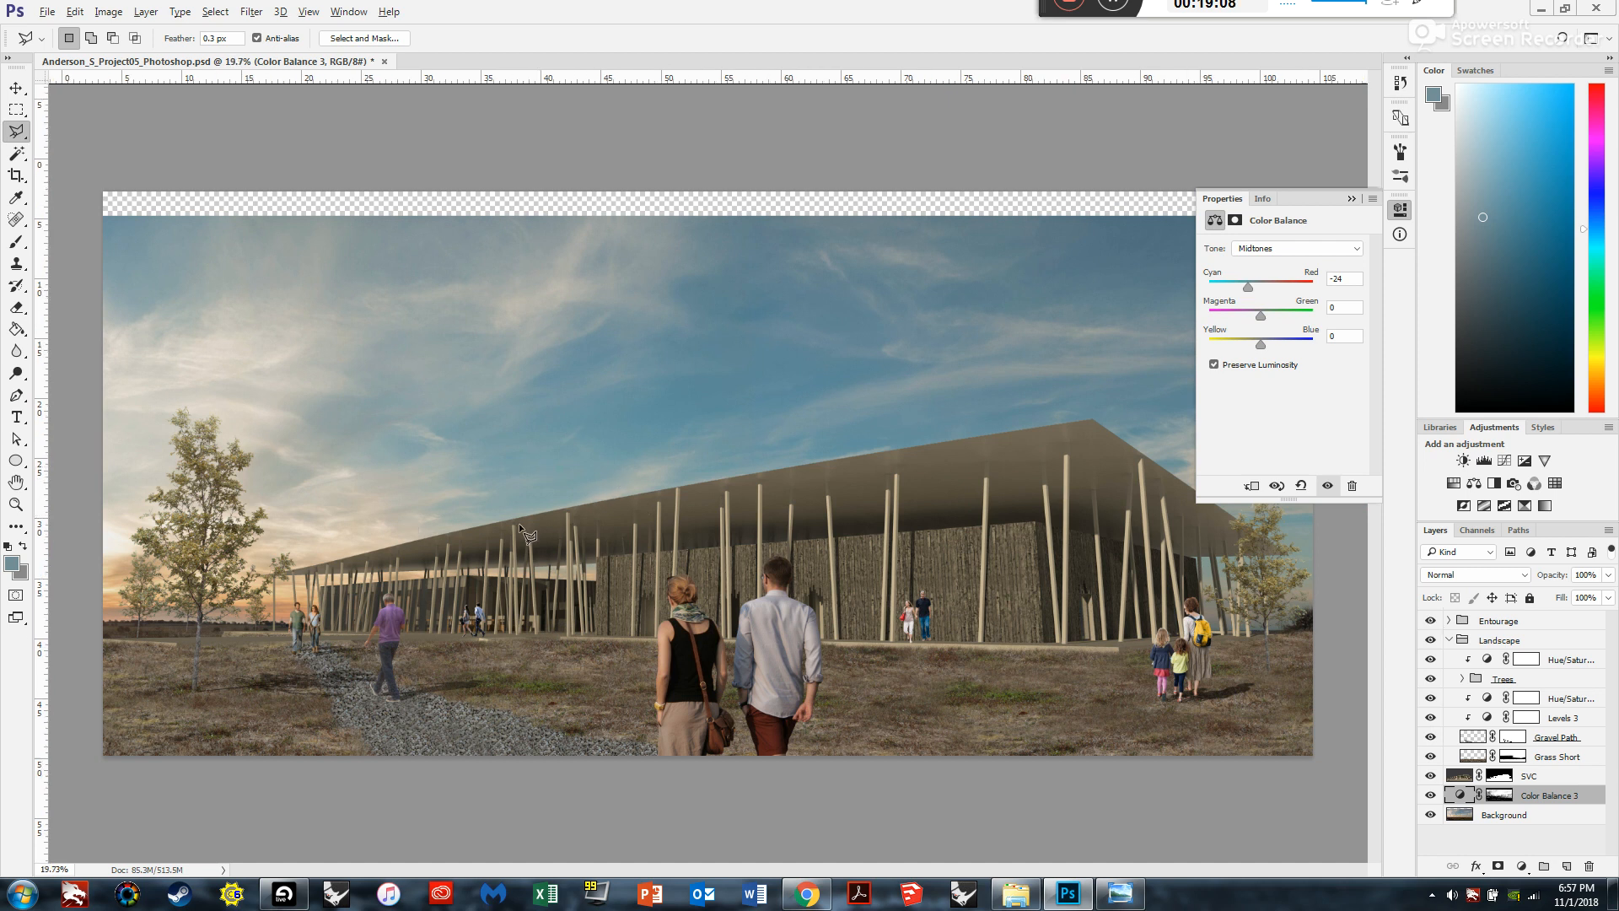
# Readjust the cyan-red and yellow-blue midtones of the sky Color Balance against the full rendering and close its properties.
pyautogui.scroll(1, 523, 533)
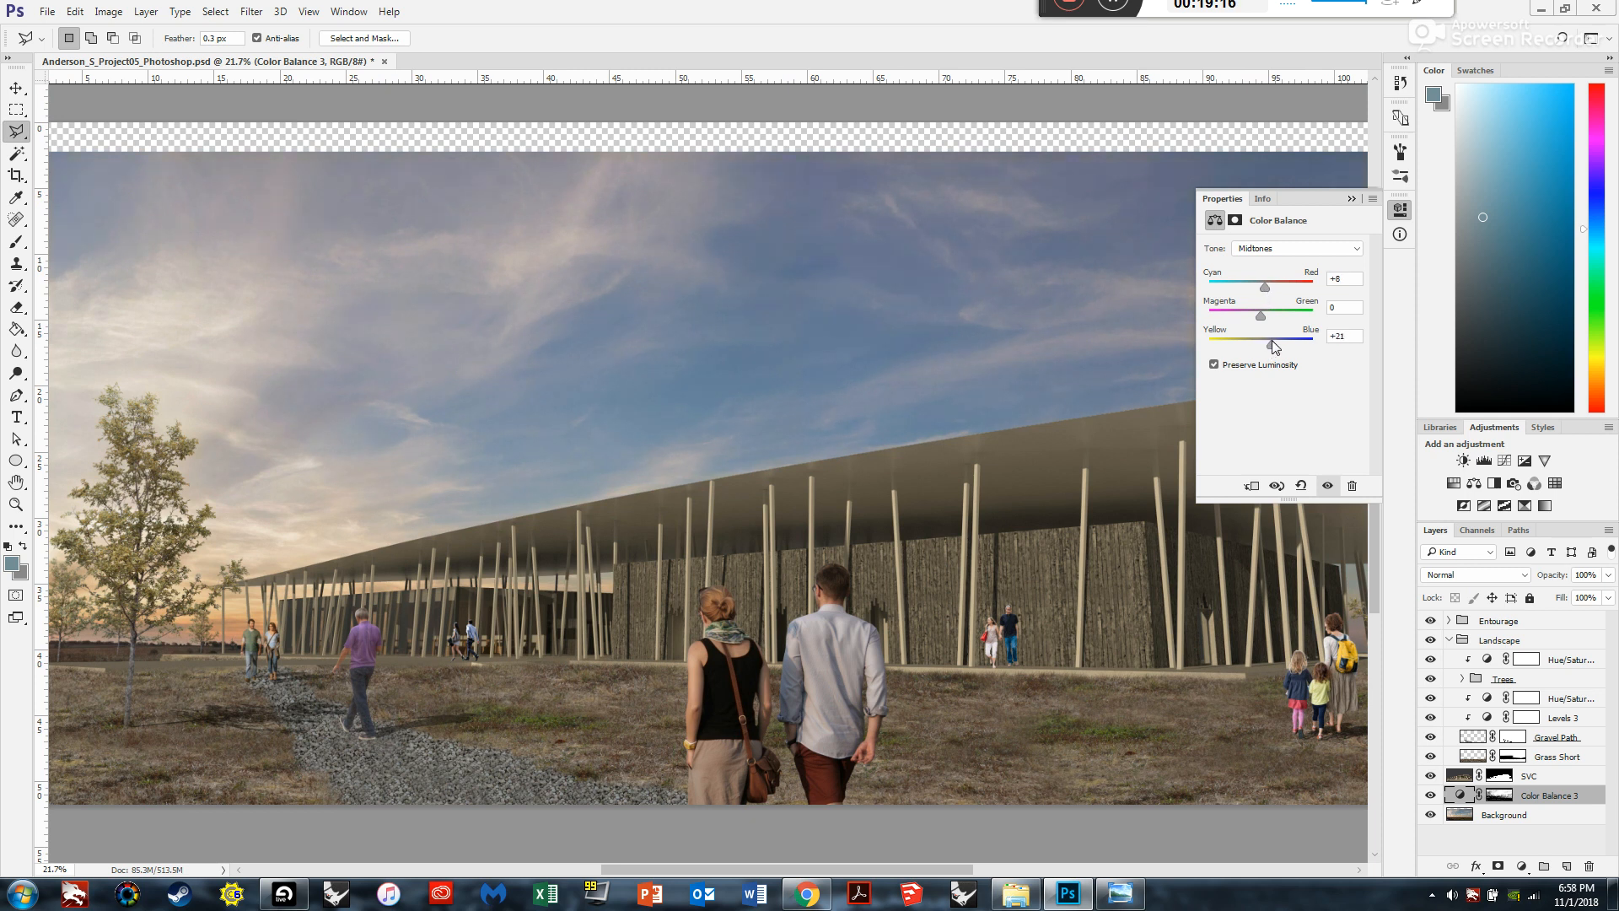
pyautogui.scroll(-2, 569, 388)
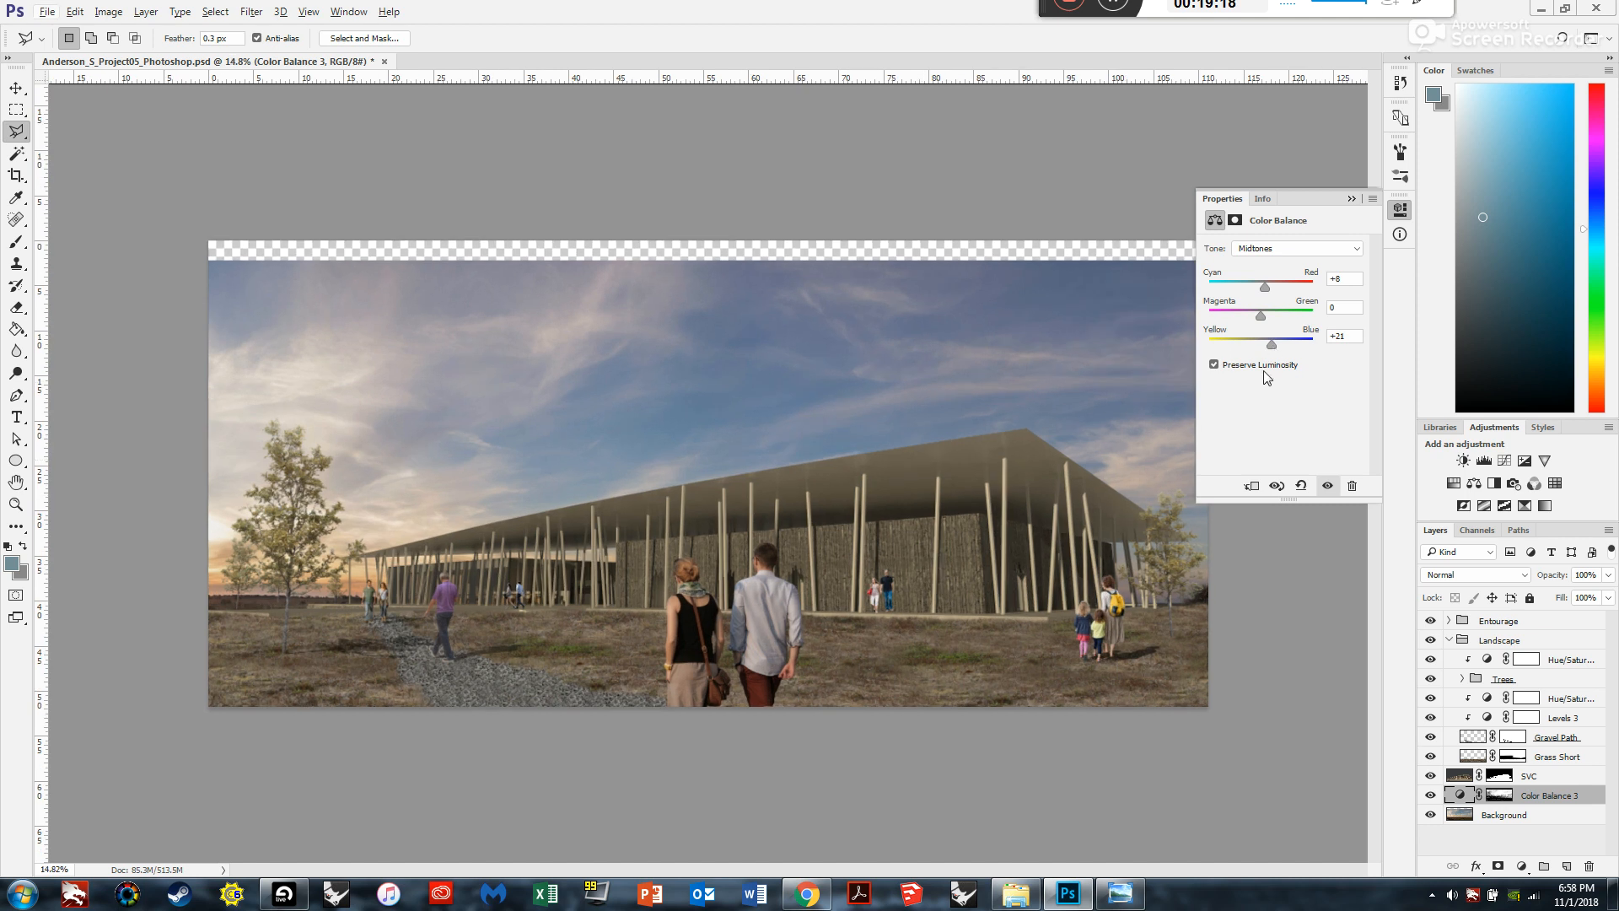
pyautogui.moveTo(1270, 345); pyautogui.dragTo(1253, 343)
pyautogui.moveTo(1253, 282); pyautogui.dragTo(1265, 286)
pyautogui.click(1352, 199)
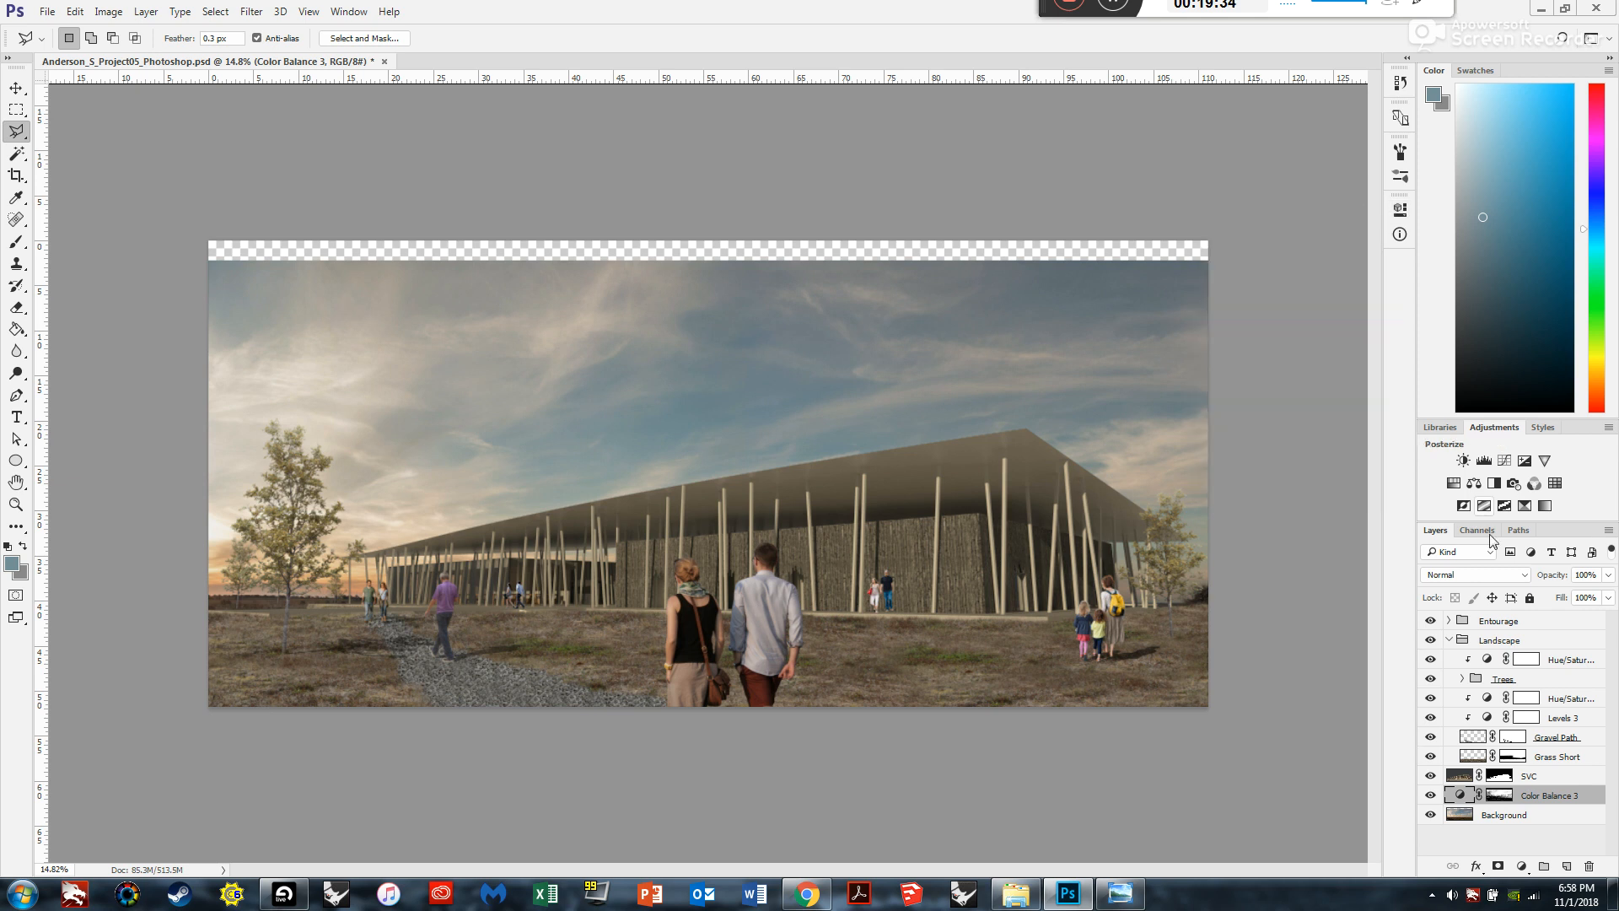
# Add a Hue/Saturation adjustment above the sky Color Balance with saturation -11 and lightness +11, and close its properties.
pyautogui.click(1473, 483)
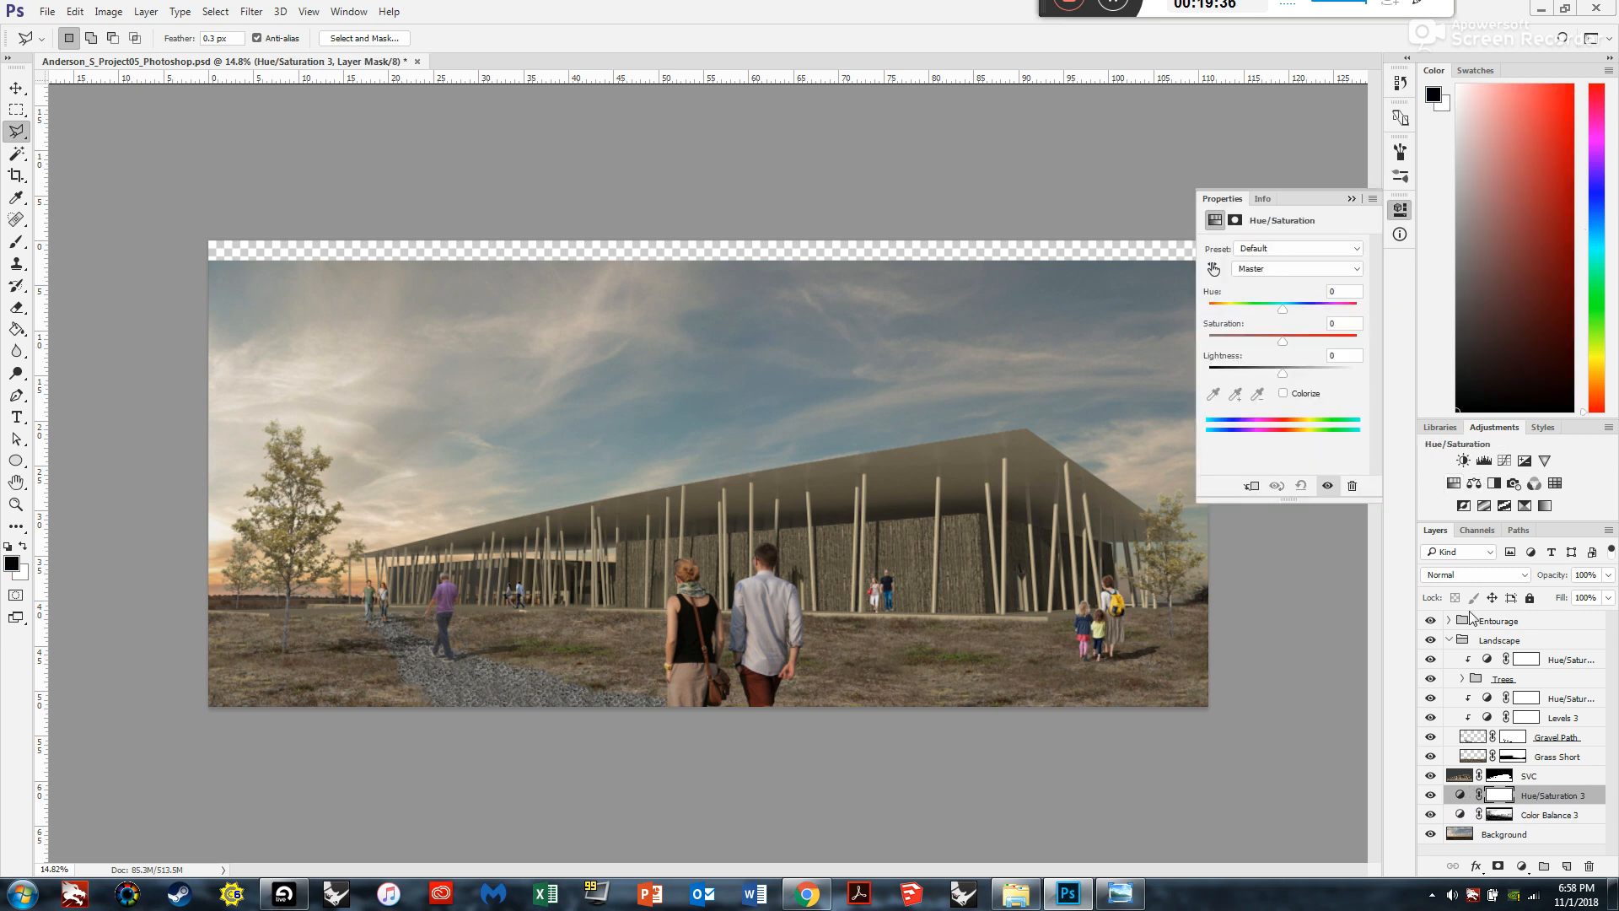
pyautogui.rightClick(1528, 814)
pyautogui.press('Escape')
pyautogui.click(1536, 795)
pyautogui.moveTo(1285, 348); pyautogui.dragTo(1276, 346)
pyautogui.moveTo(1283, 367); pyautogui.dragTo(1289, 368)
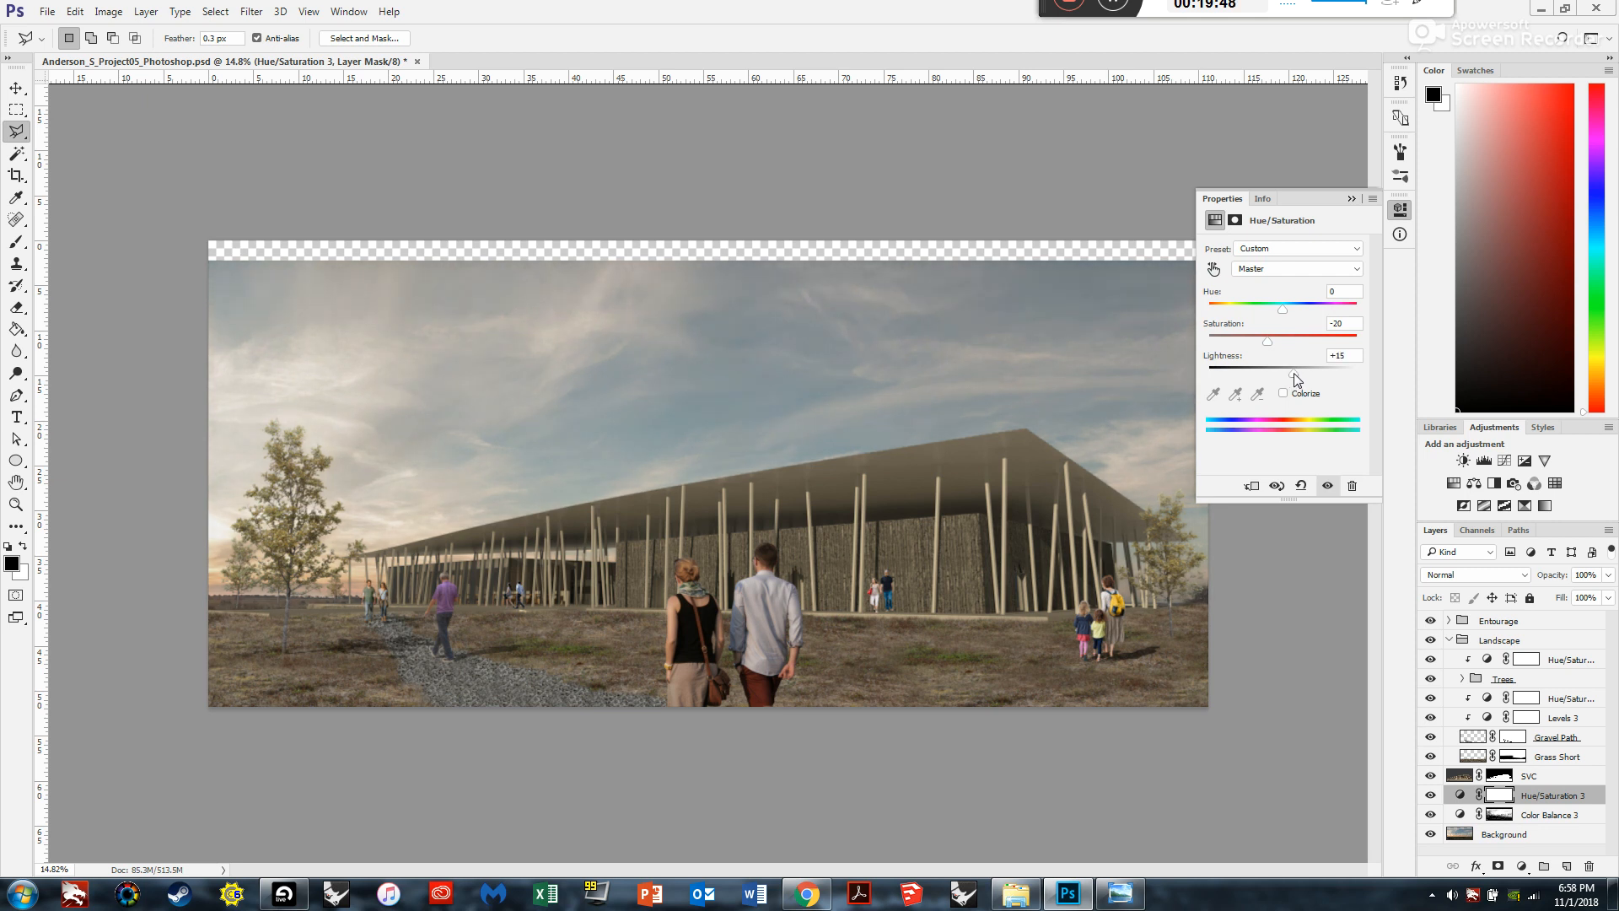
pyautogui.moveTo(1296, 379); pyautogui.dragTo(1294, 379)
pyautogui.click(1350, 198)
# Examine how the people, trees, gravel path, building and sky blend together, both close up and in the whole rendering.
pyautogui.scroll(4, 311, 742)
pyautogui.scroll(-4, 316, 715)
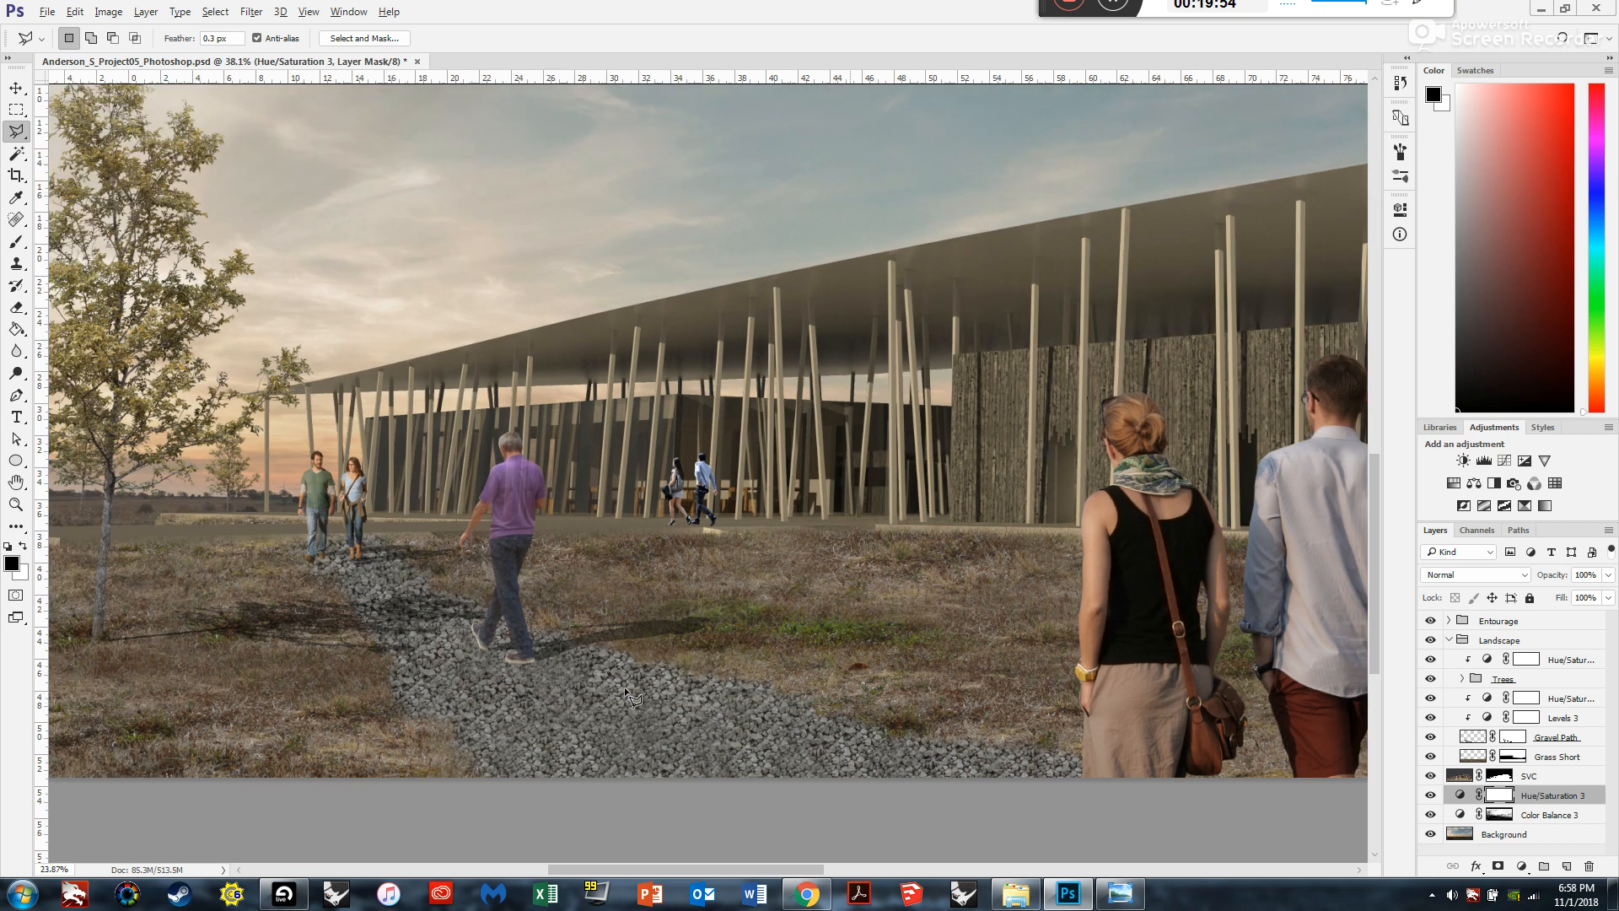
pyautogui.scroll(1, 393, 623)
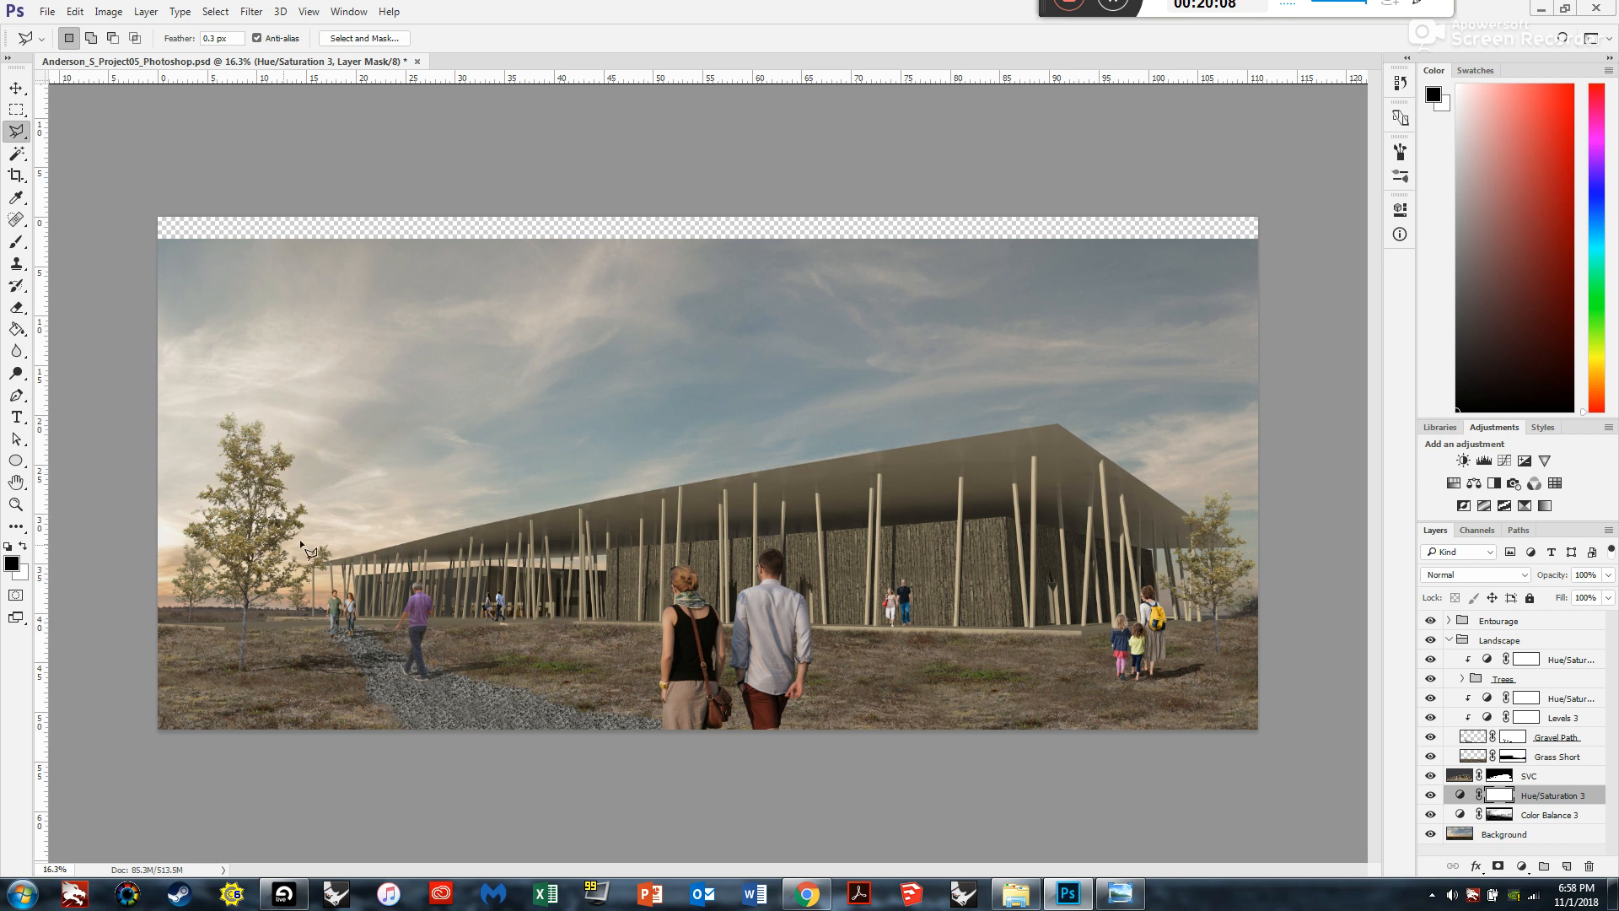
pyautogui.scroll(2, 202, 700)
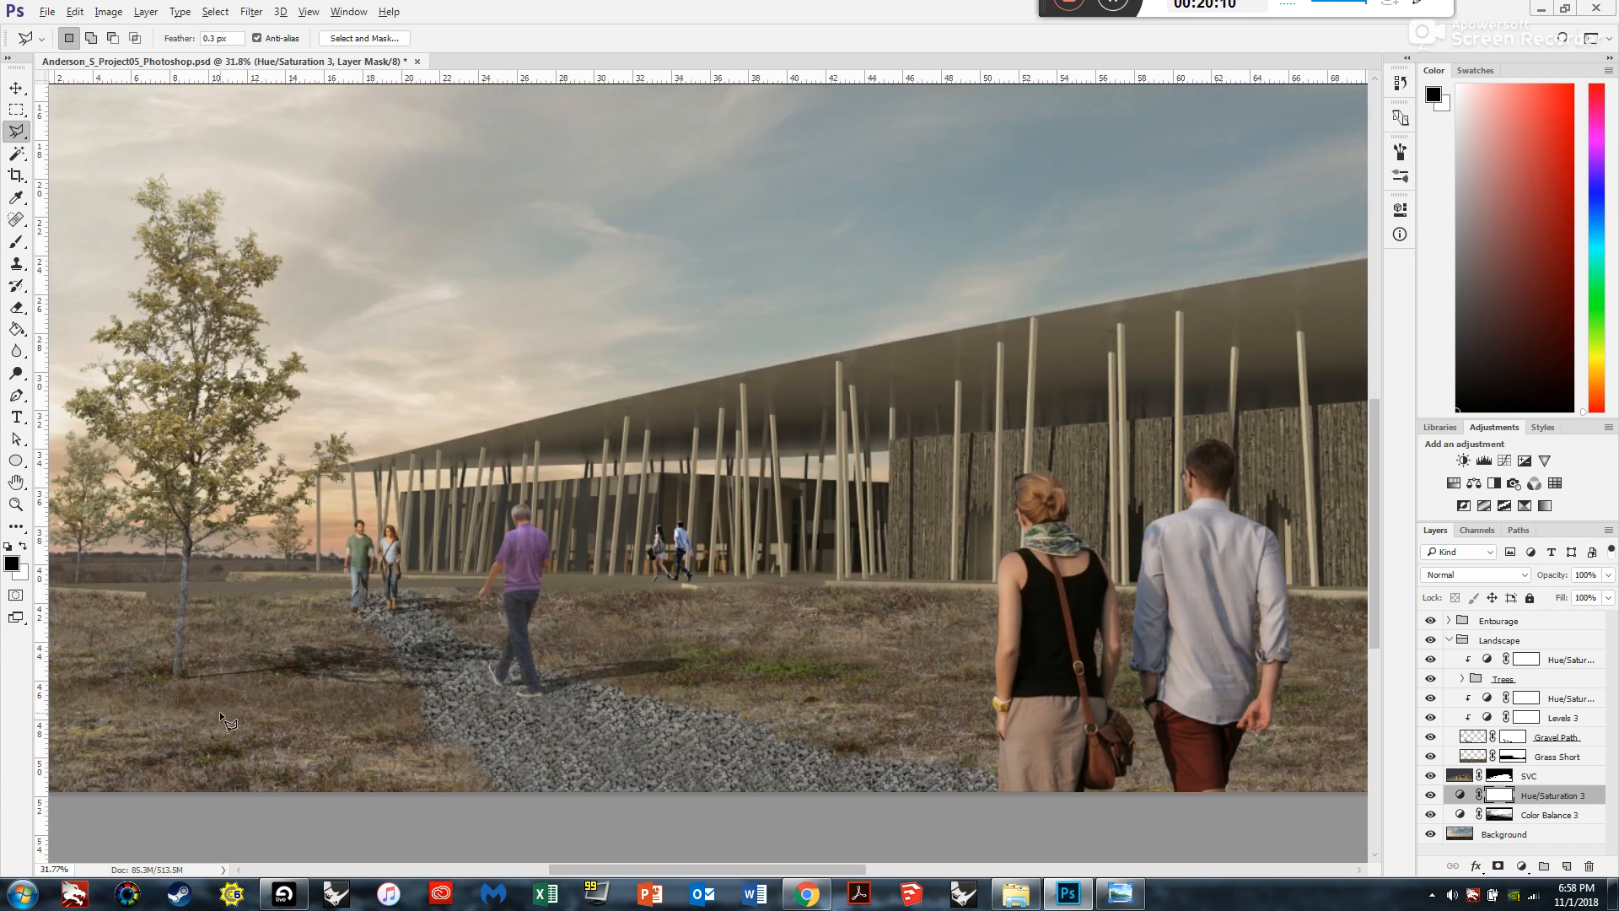
pyautogui.scroll(1, 167, 679)
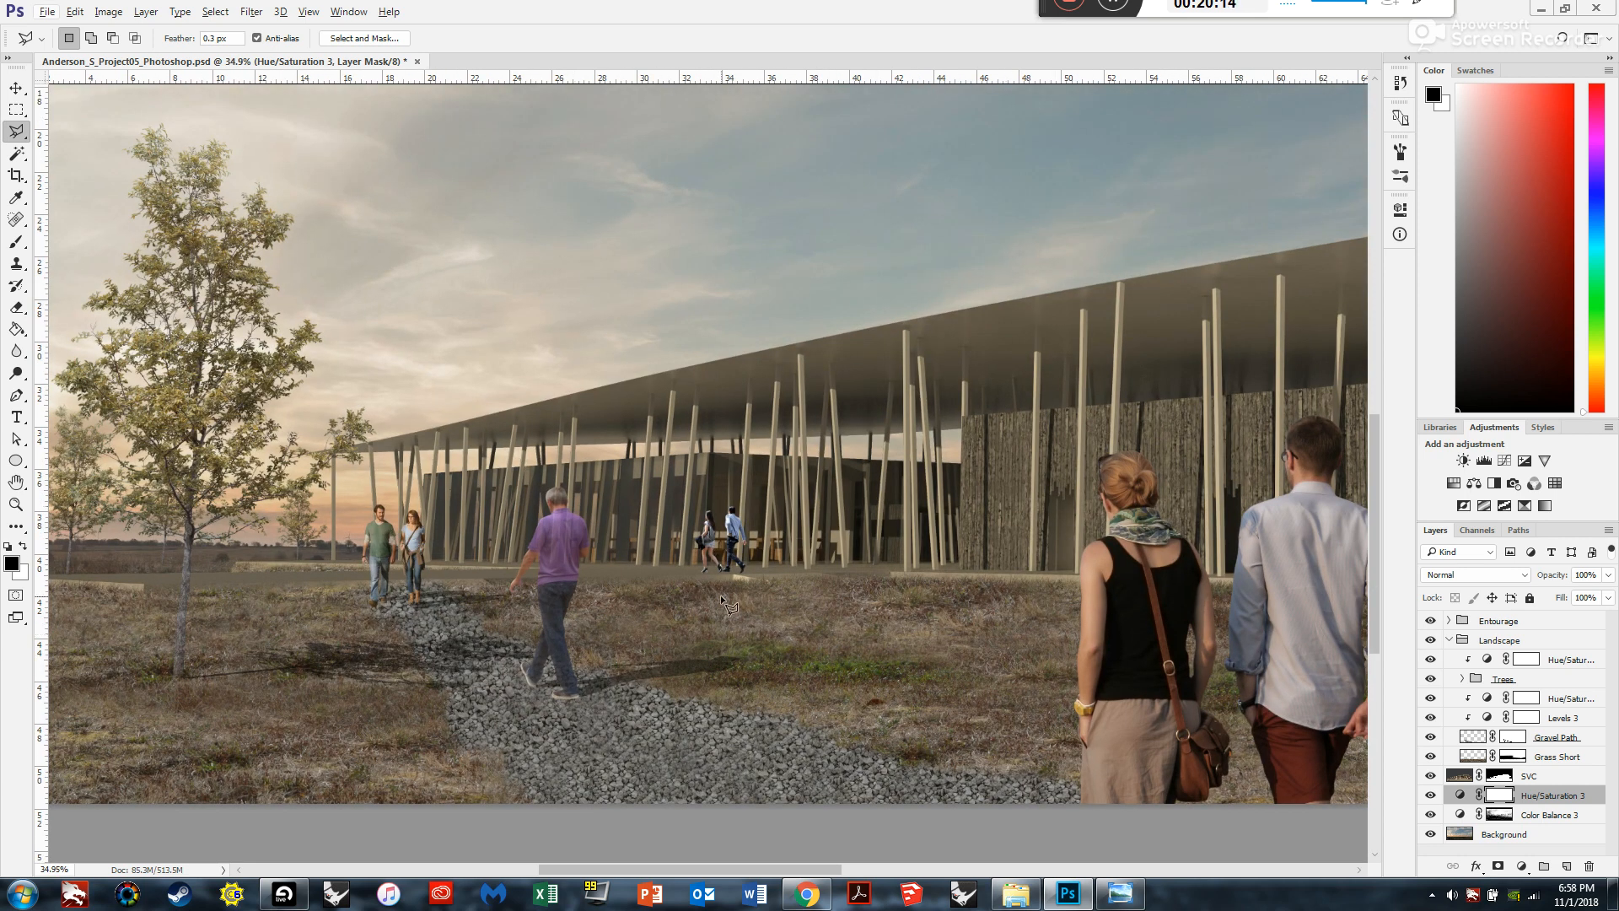
pyautogui.scroll(2, 363, 565)
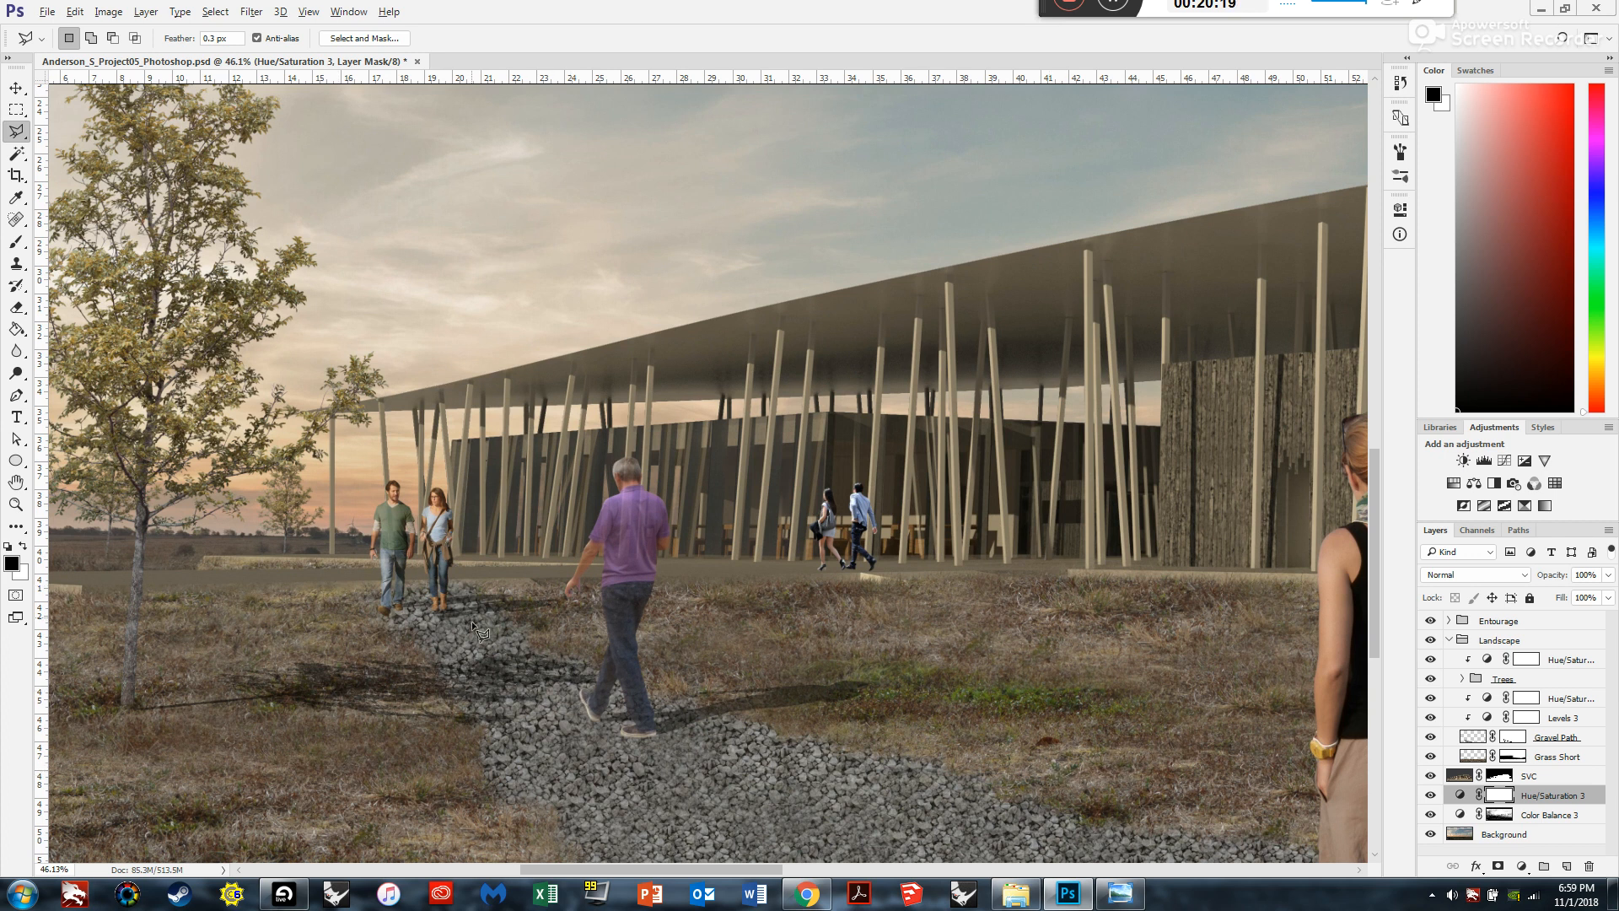
pyautogui.scroll(-5, 474, 593)
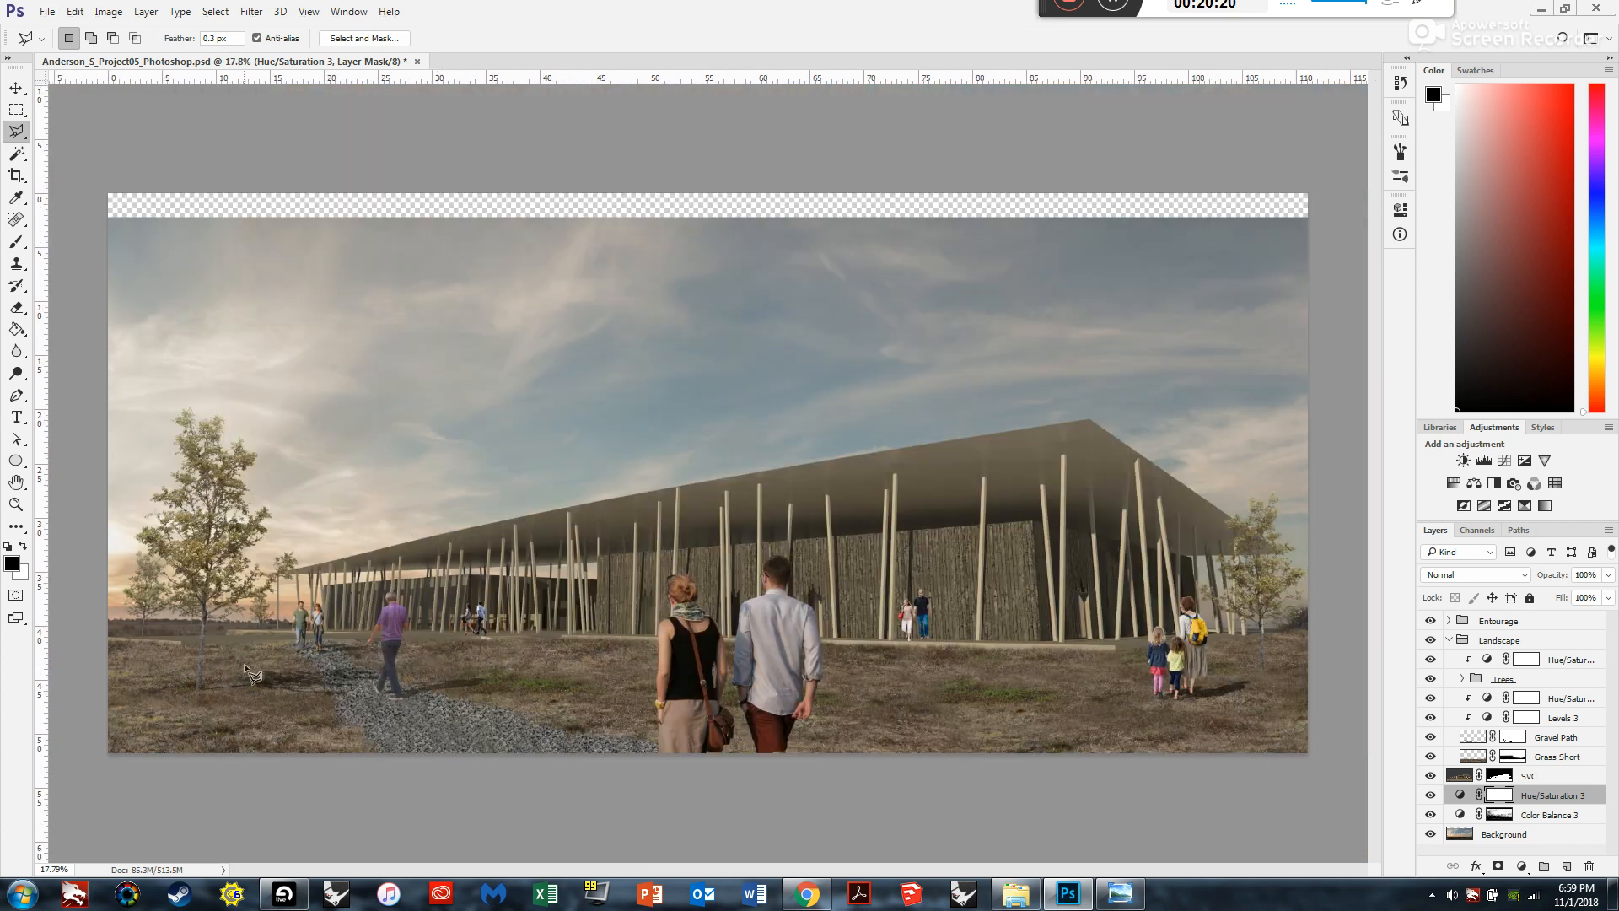
pyautogui.scroll(1, 312, 653)
pyautogui.scroll(-3, 341, 676)
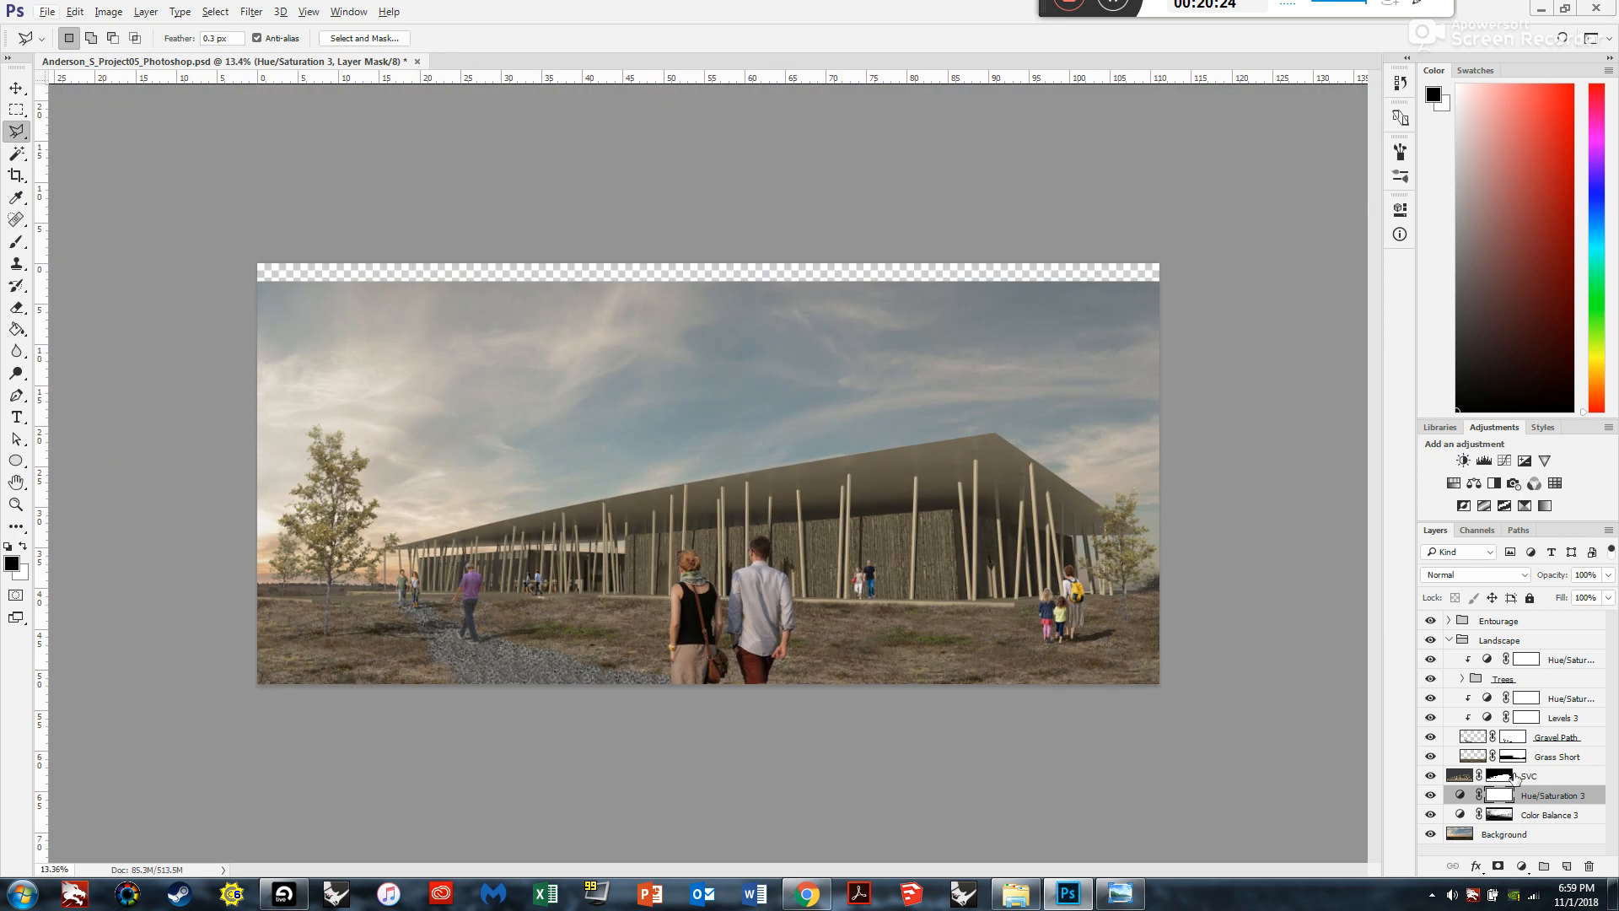
# Collapse the Landscape group and create a new group named Post Production above the Entourage group.
pyautogui.click(1448, 640)
pyautogui.click(1509, 620)
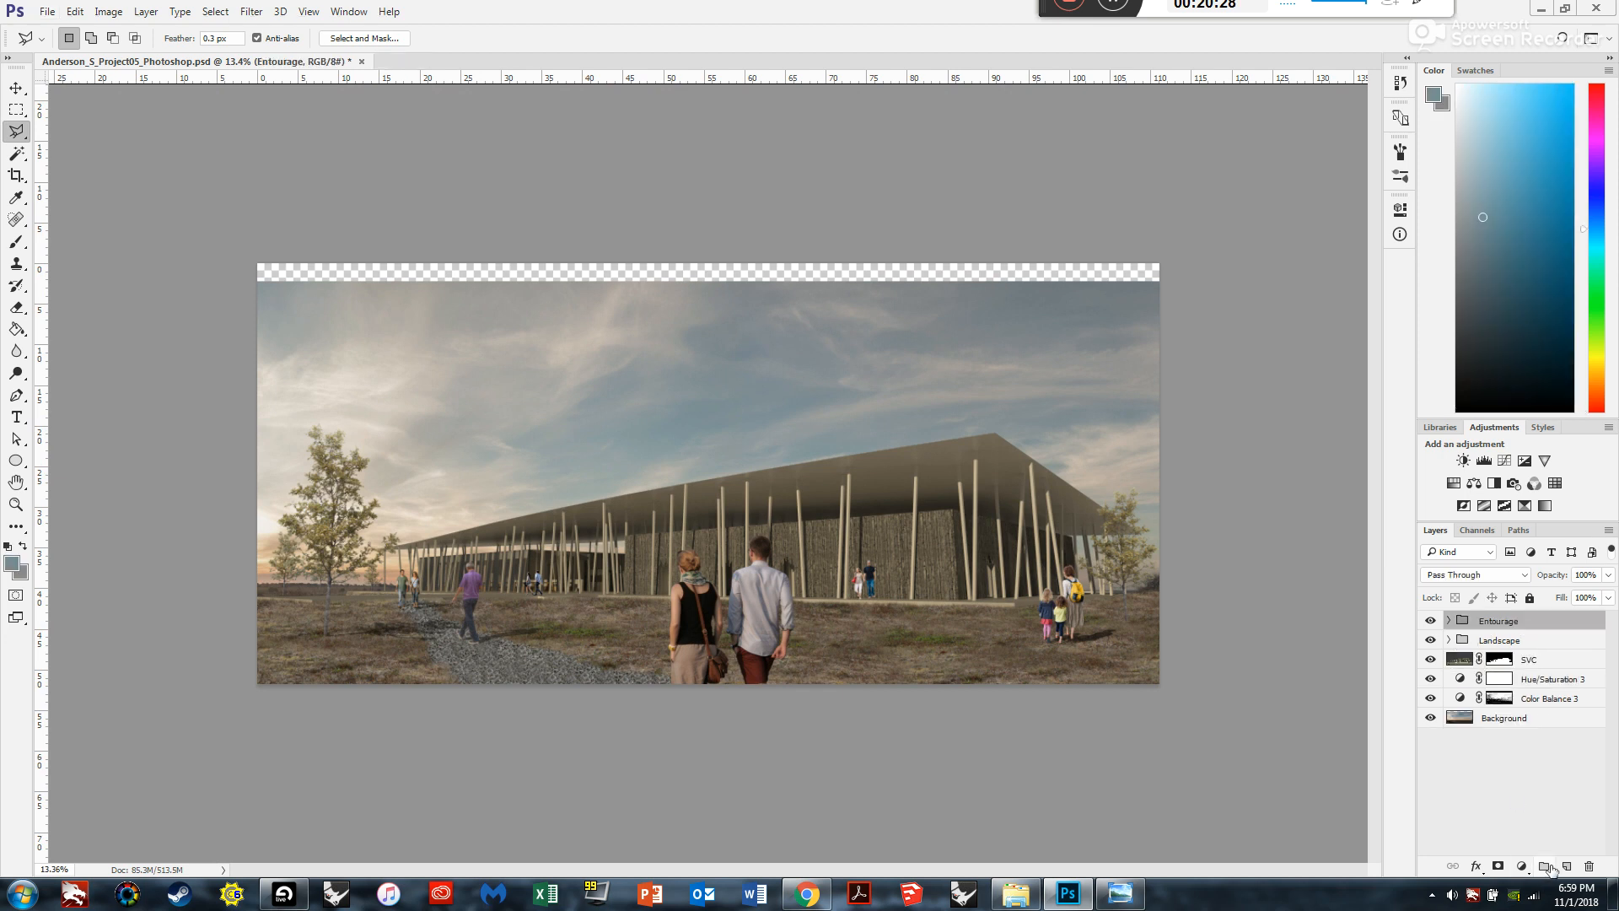
pyautogui.click(1542, 868)
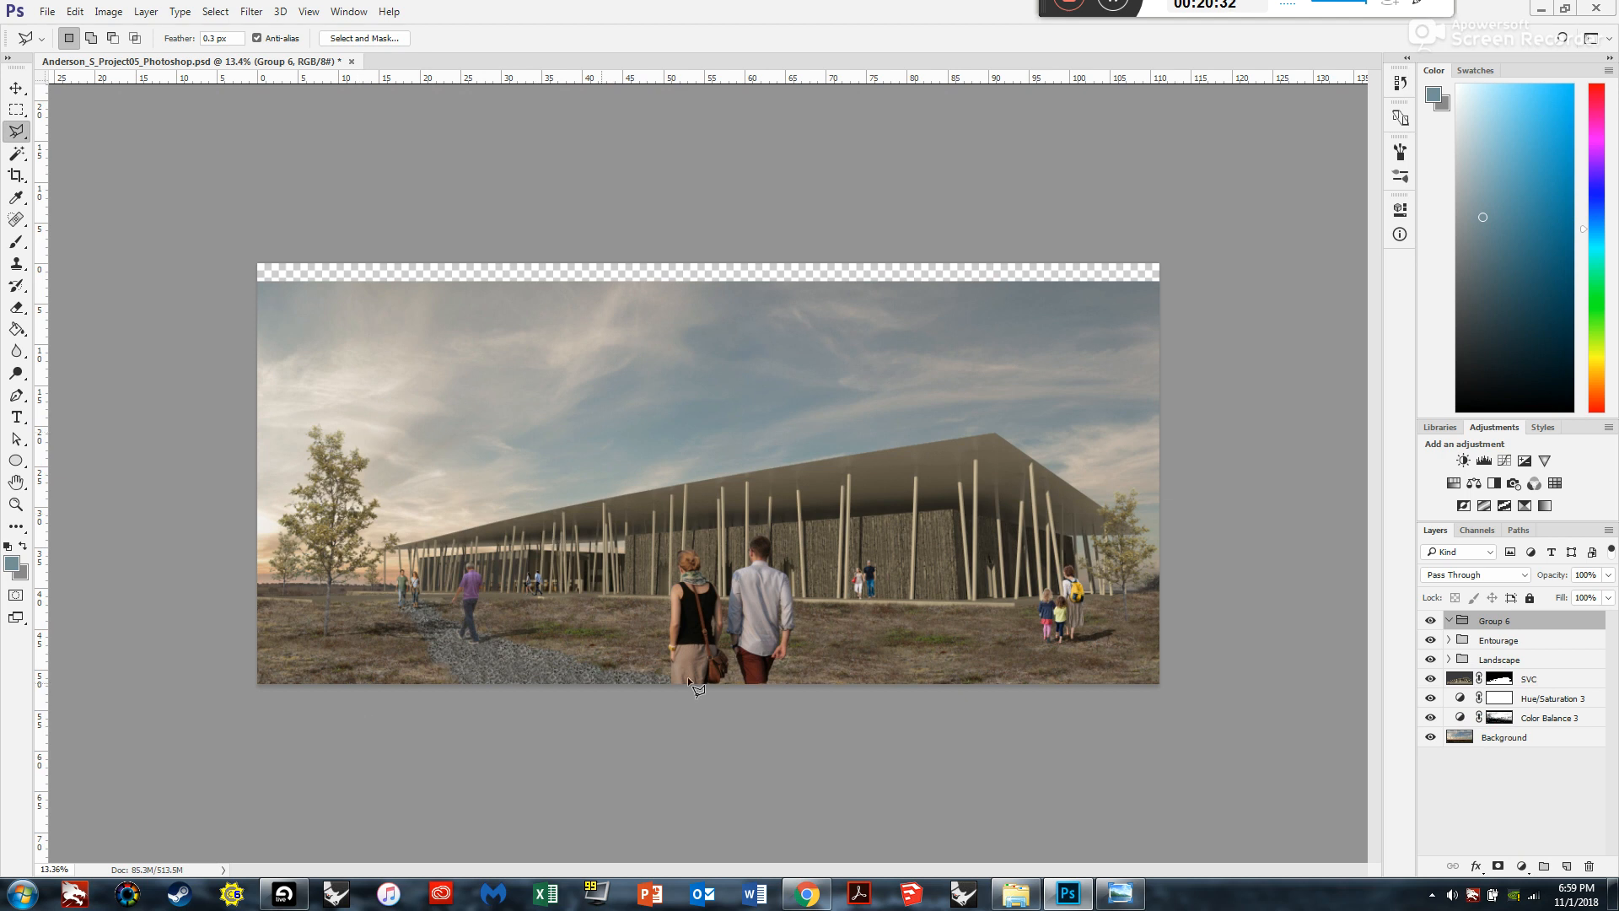
pyautogui.scroll(4, 386, 619)
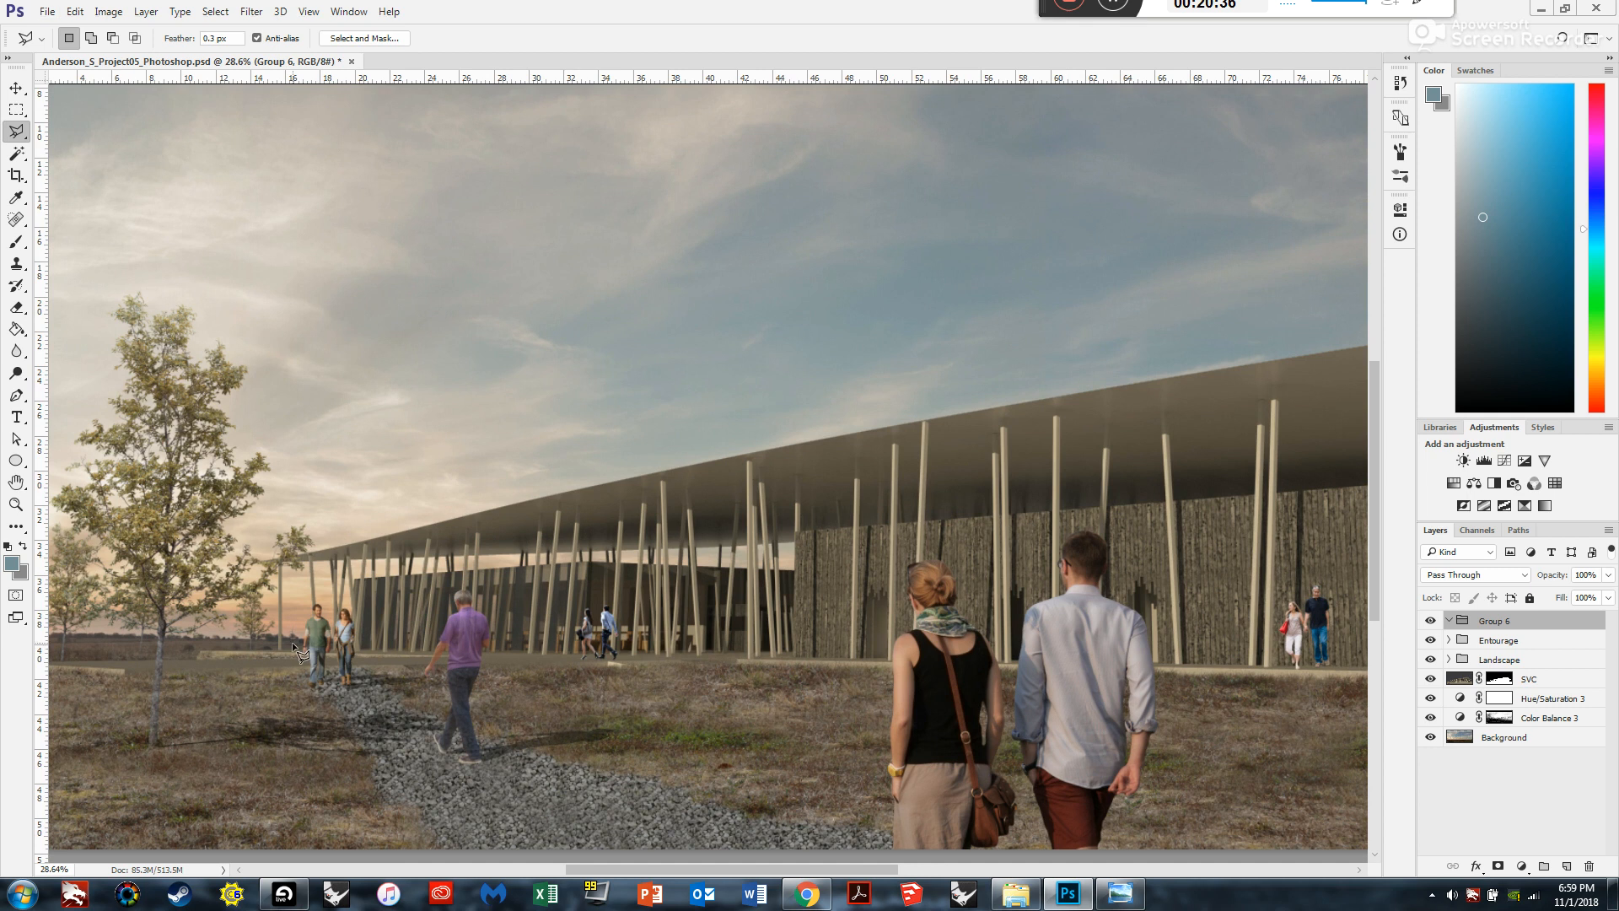
pyautogui.scroll(-3, 498, 590)
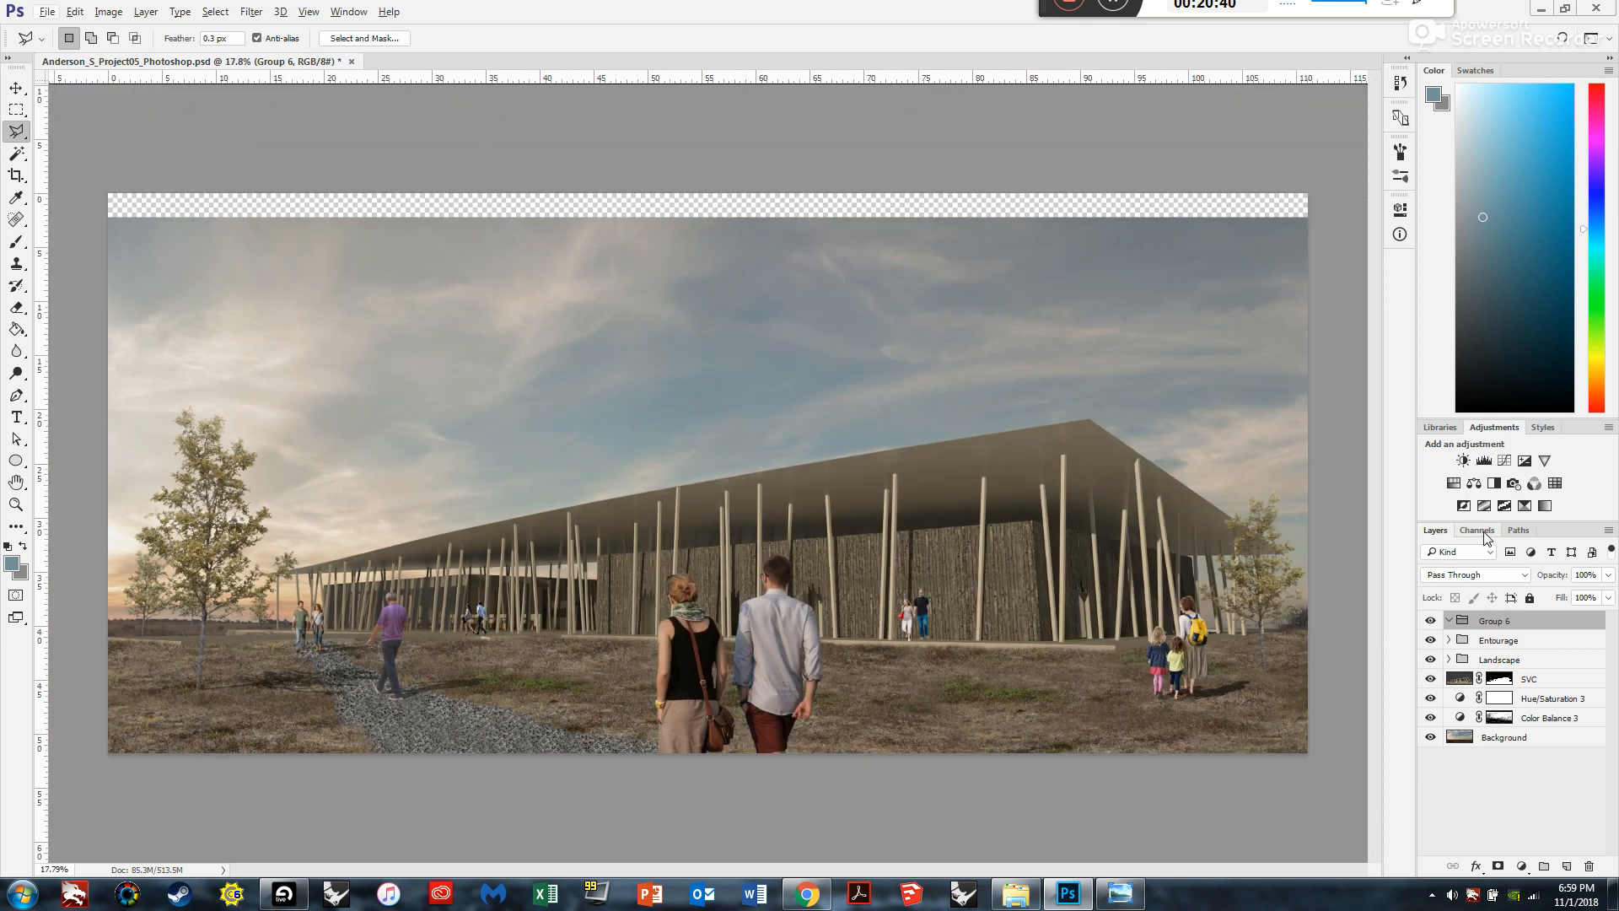
pyautogui.doubleClick(1508, 628)
pyautogui.write('Post Production')
pyautogui.press('Return')
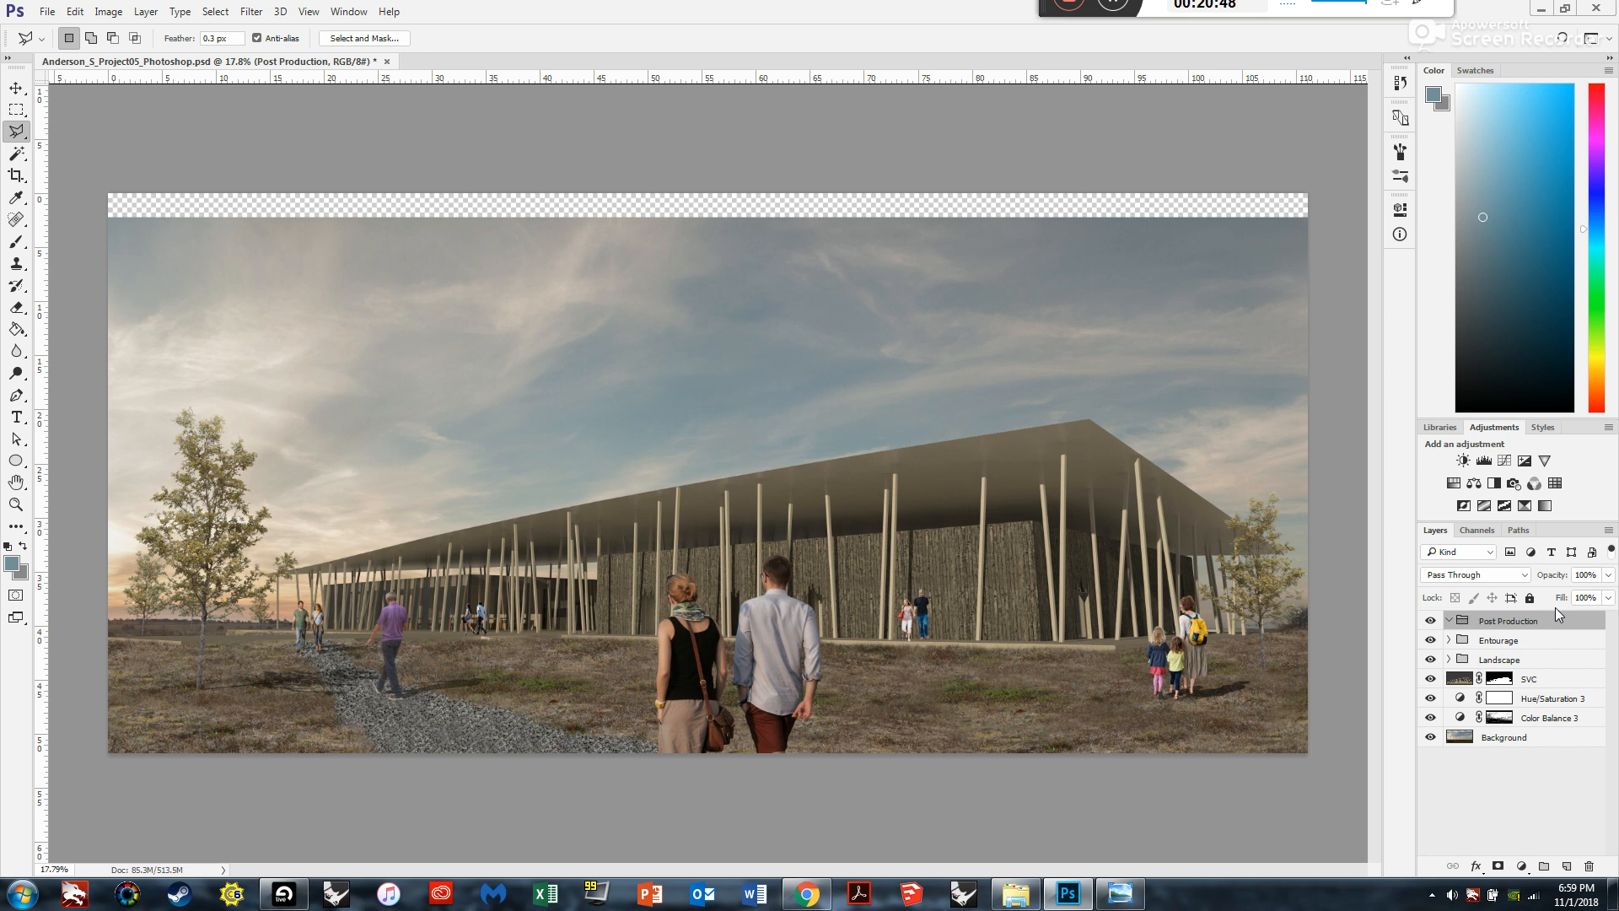
# Add a Levels adjustment in Post Production with input levels 13 and 230 and output black 16, and compare before and after.
pyautogui.click(1484, 461)
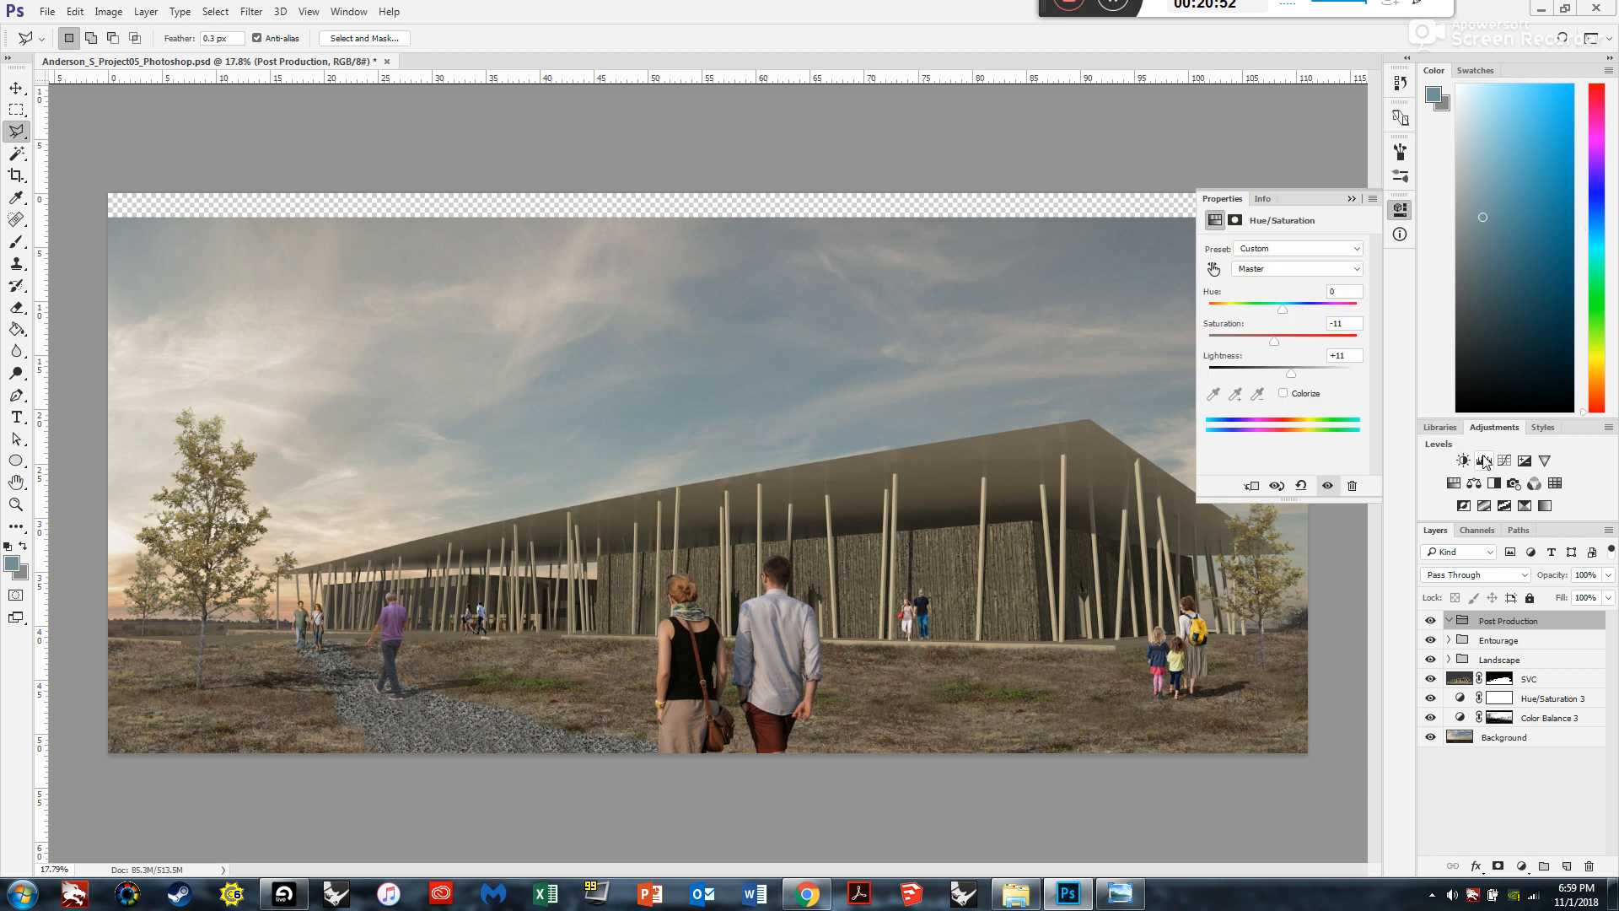
pyautogui.moveTo(1228, 368); pyautogui.dragTo(1236, 366)
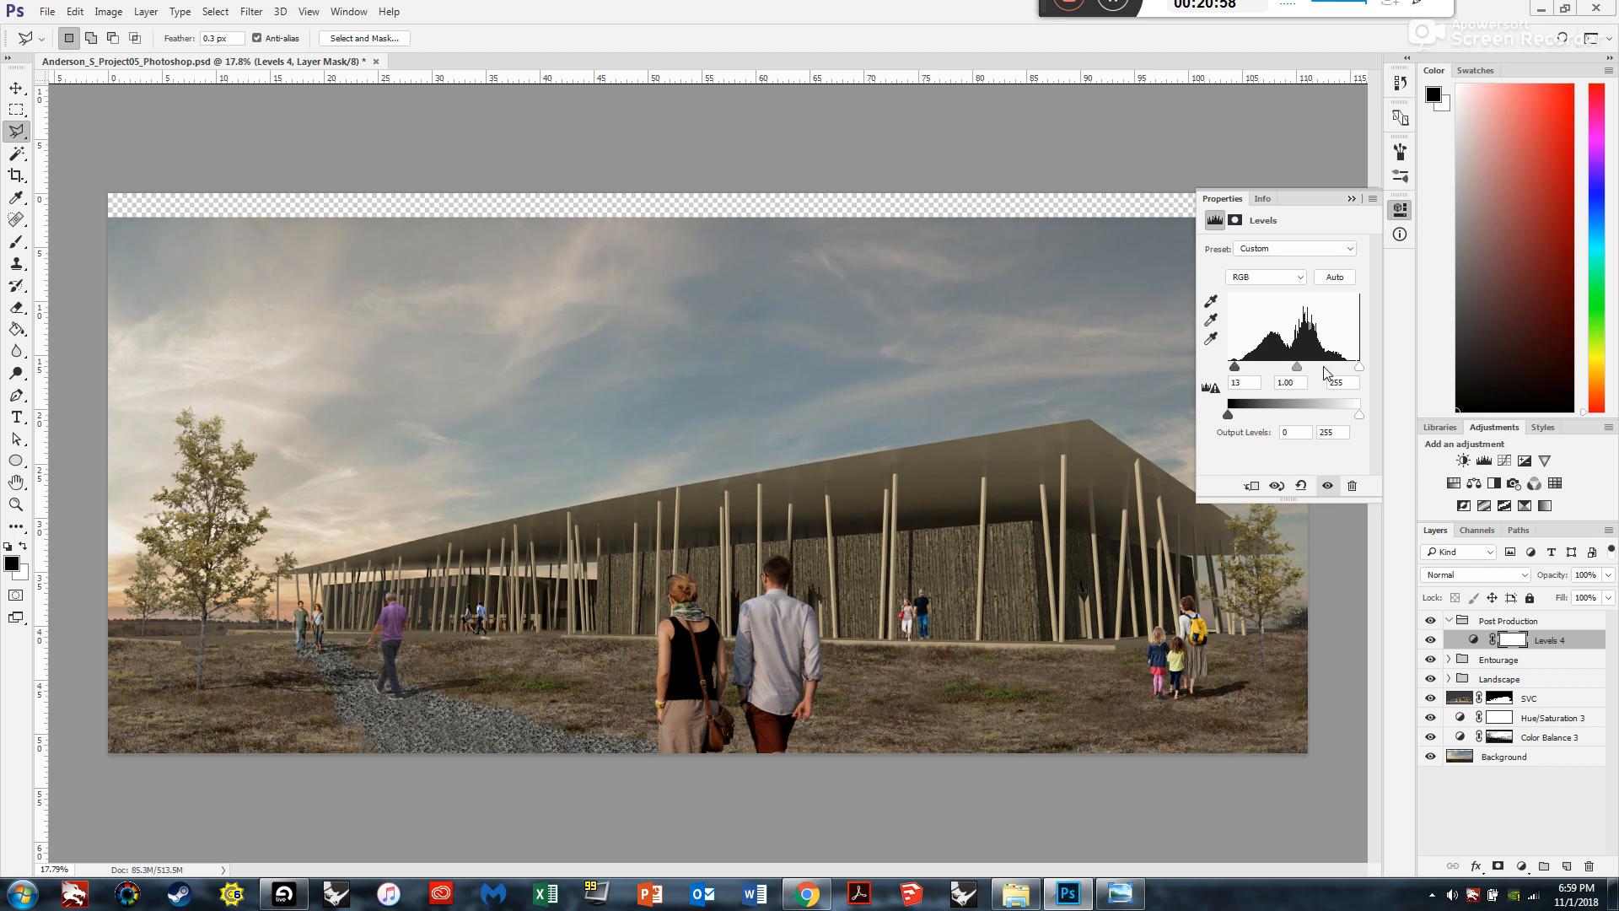
pyautogui.moveTo(1359, 371); pyautogui.dragTo(1348, 371)
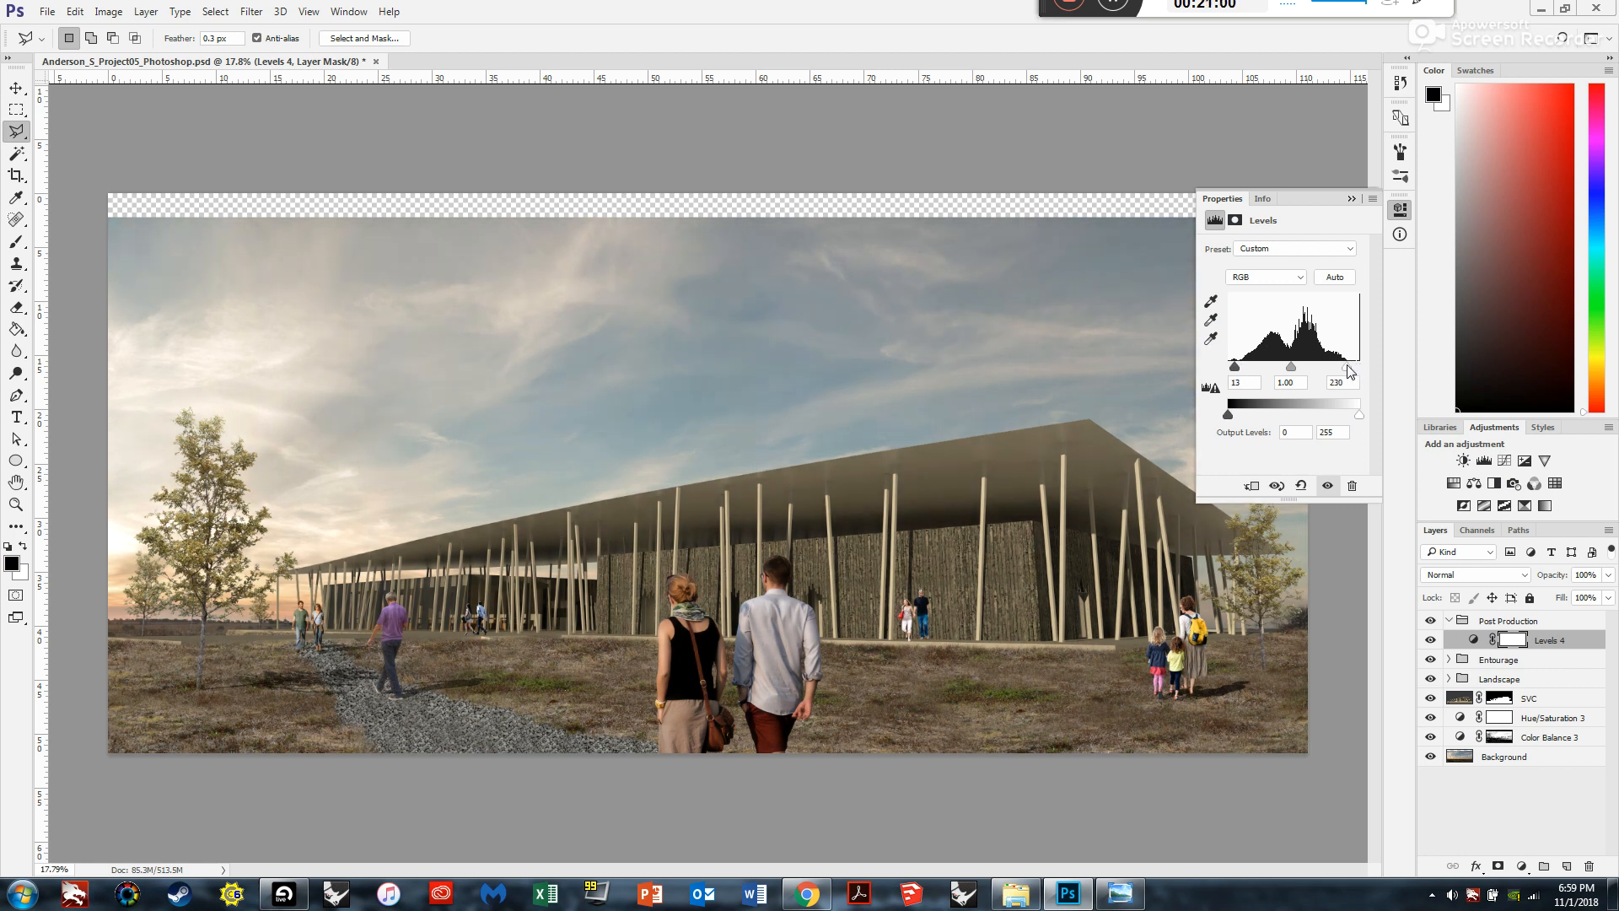
pyautogui.moveTo(1231, 416); pyautogui.dragTo(1237, 418)
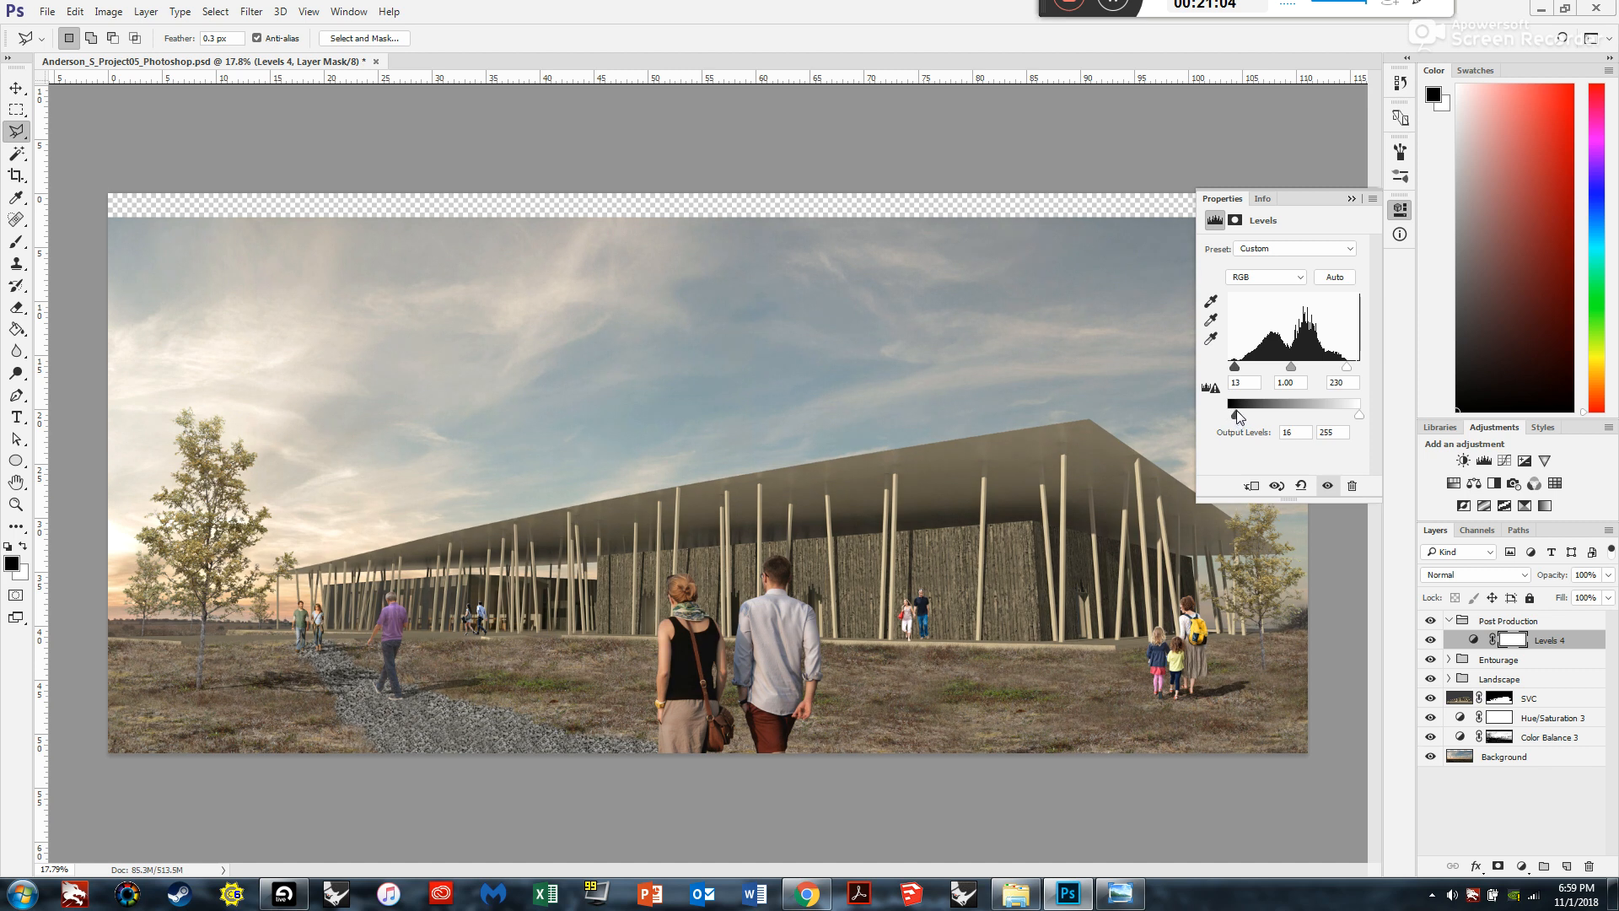
pyautogui.click(1350, 200)
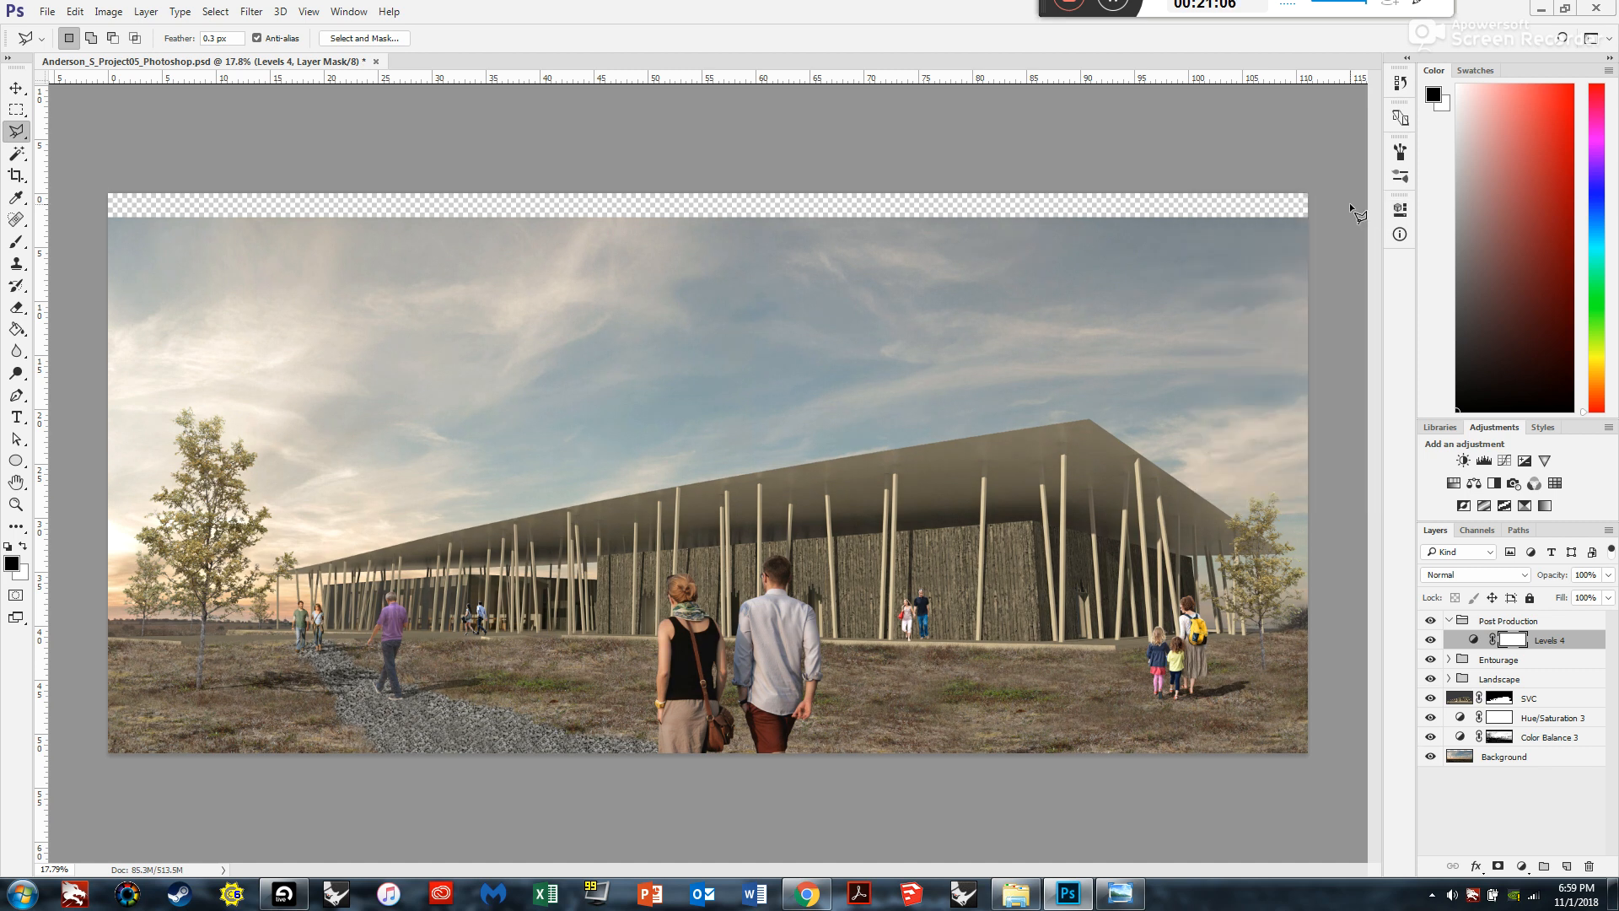
pyautogui.click(1430, 639)
pyautogui.click(1430, 639)
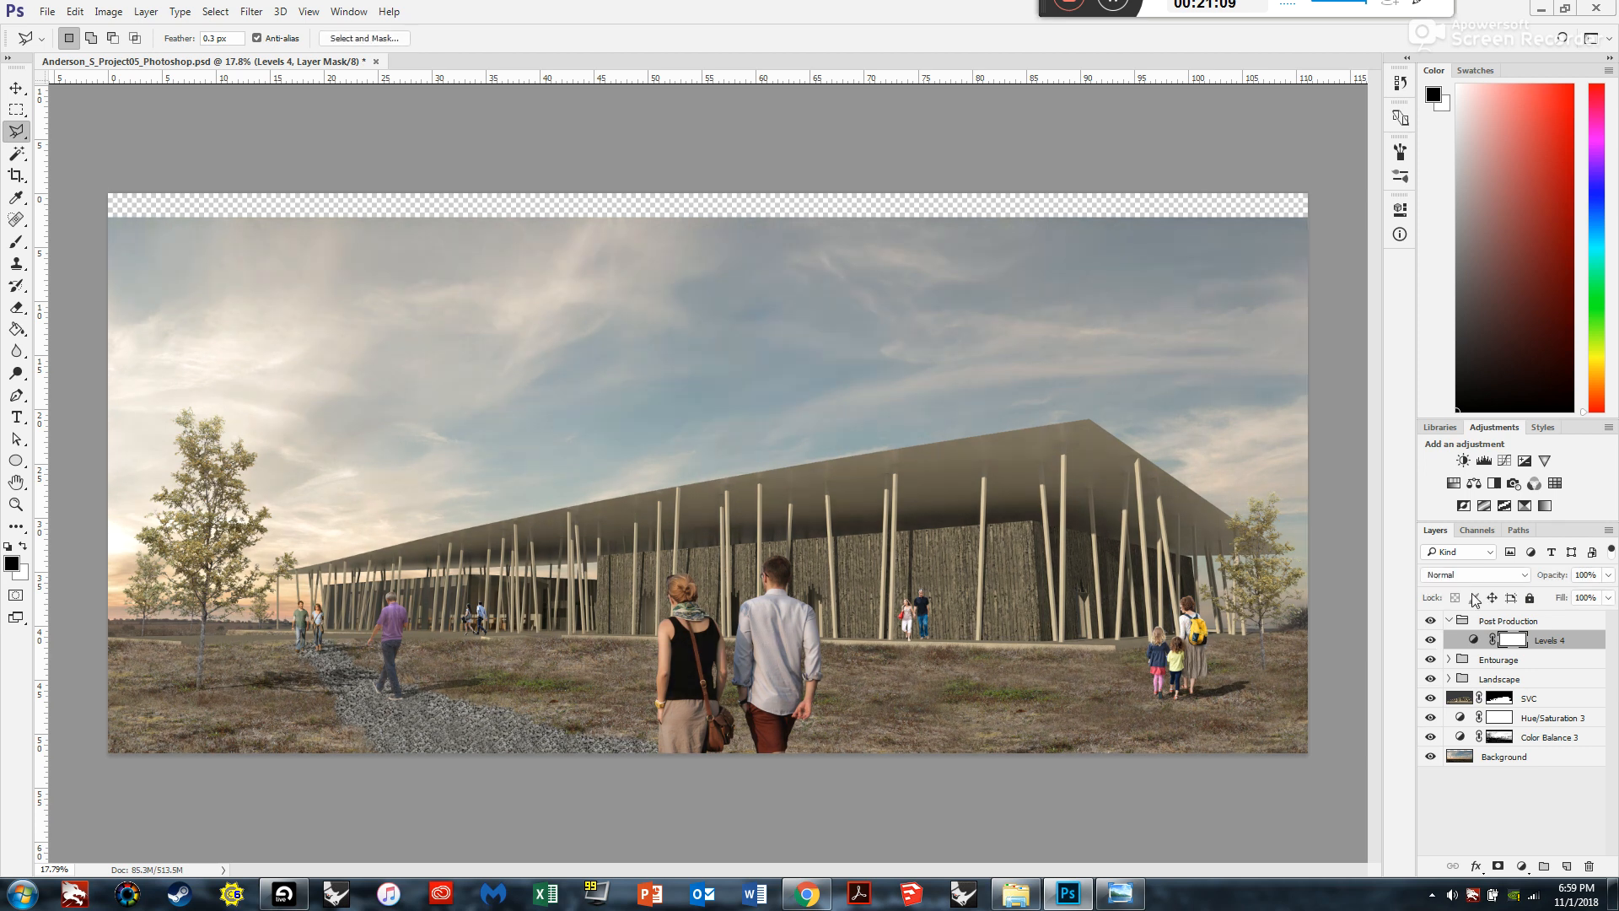
# Add a Hue/Saturation adjustment above Levels in the Post Production group and fine-tune its saturation and hue.
pyautogui.click(1453, 483)
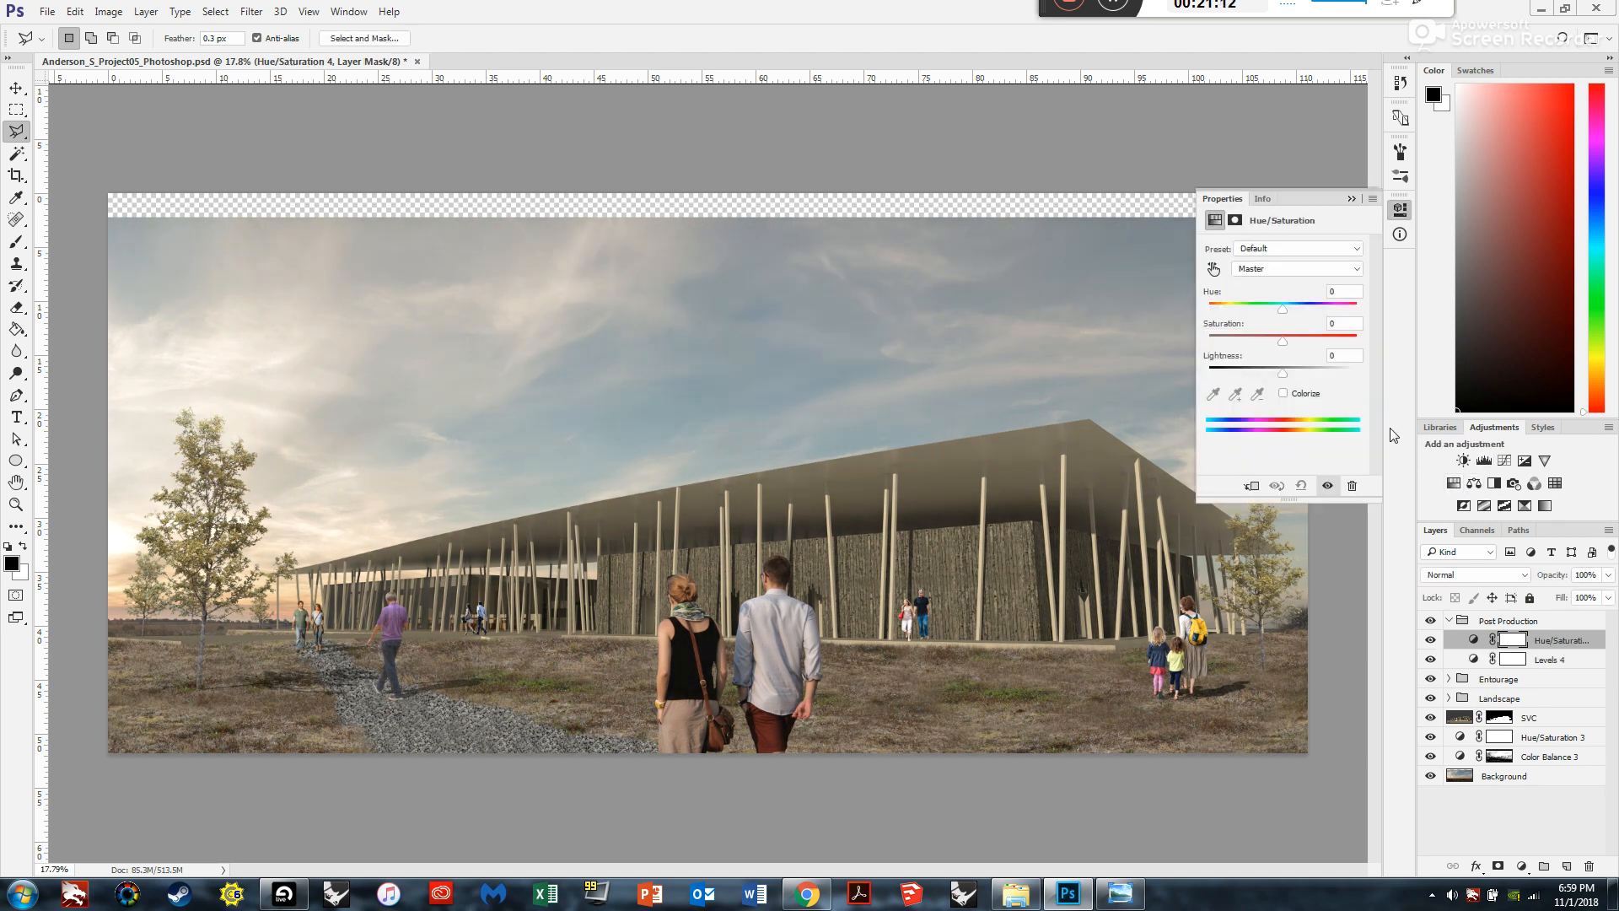
pyautogui.moveTo(1278, 336)
pyautogui.mouseDown()
pyautogui.moveTo(1227, 338)
pyautogui.moveTo(1168, 302)
pyautogui.moveTo(1298, 336)
pyautogui.moveTo(1227, 292)
pyautogui.moveTo(1283, 305)
pyautogui.mouseUp()
pyautogui.click(1349, 200)
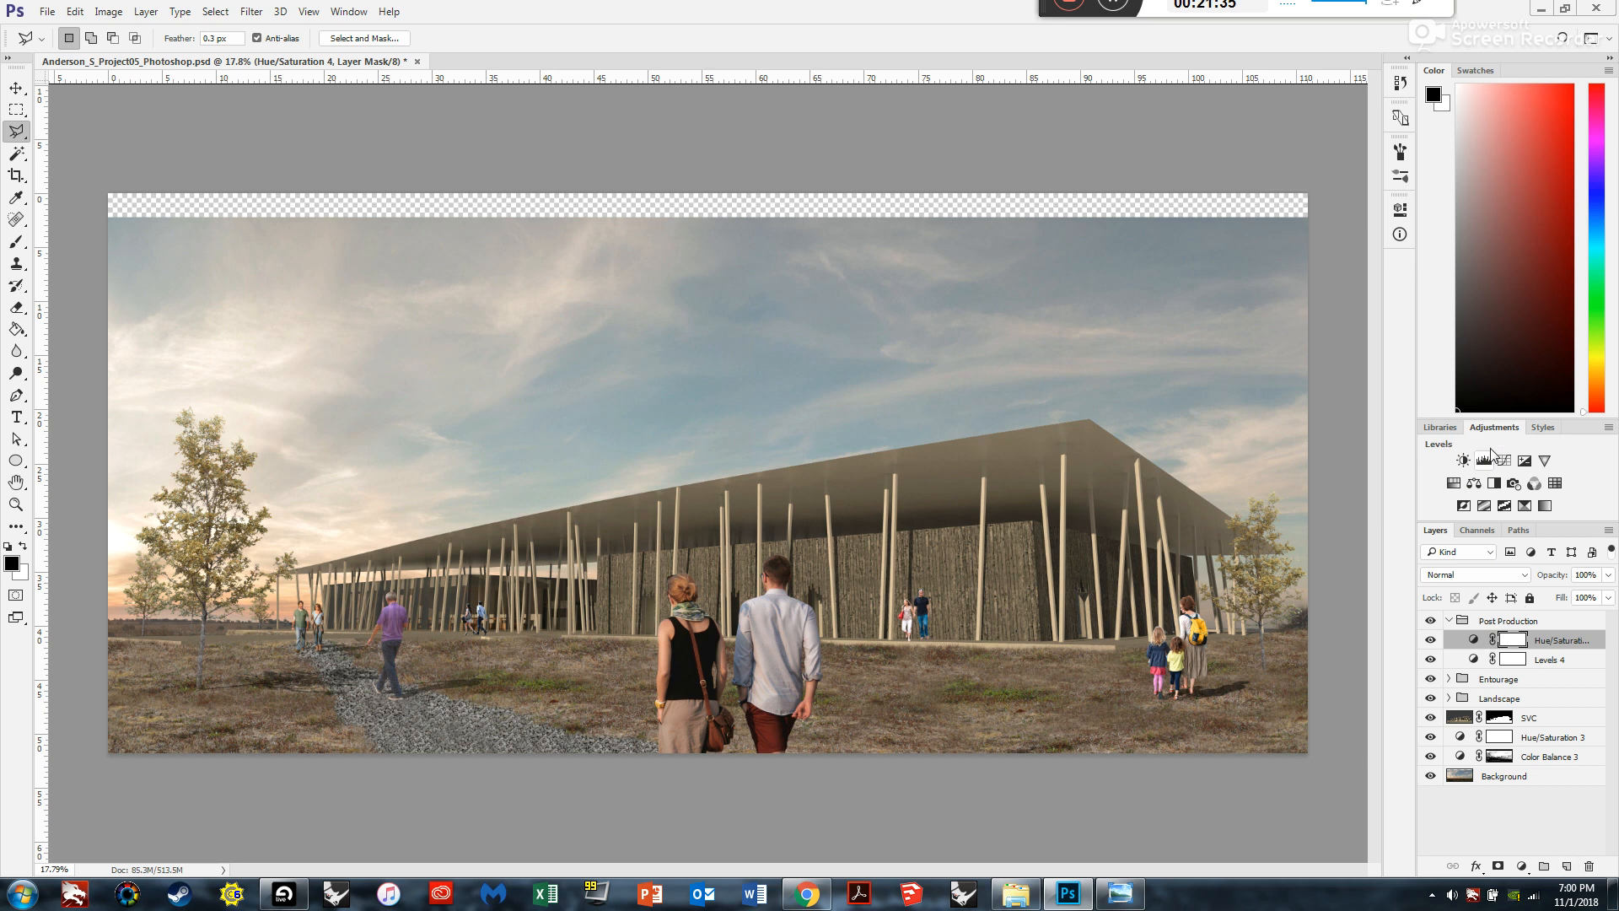
# Add a Color Balance adjustment at the top of the Post Production group and slightly tune its cyan-red and yellow-blue midtones.
pyautogui.click(1475, 486)
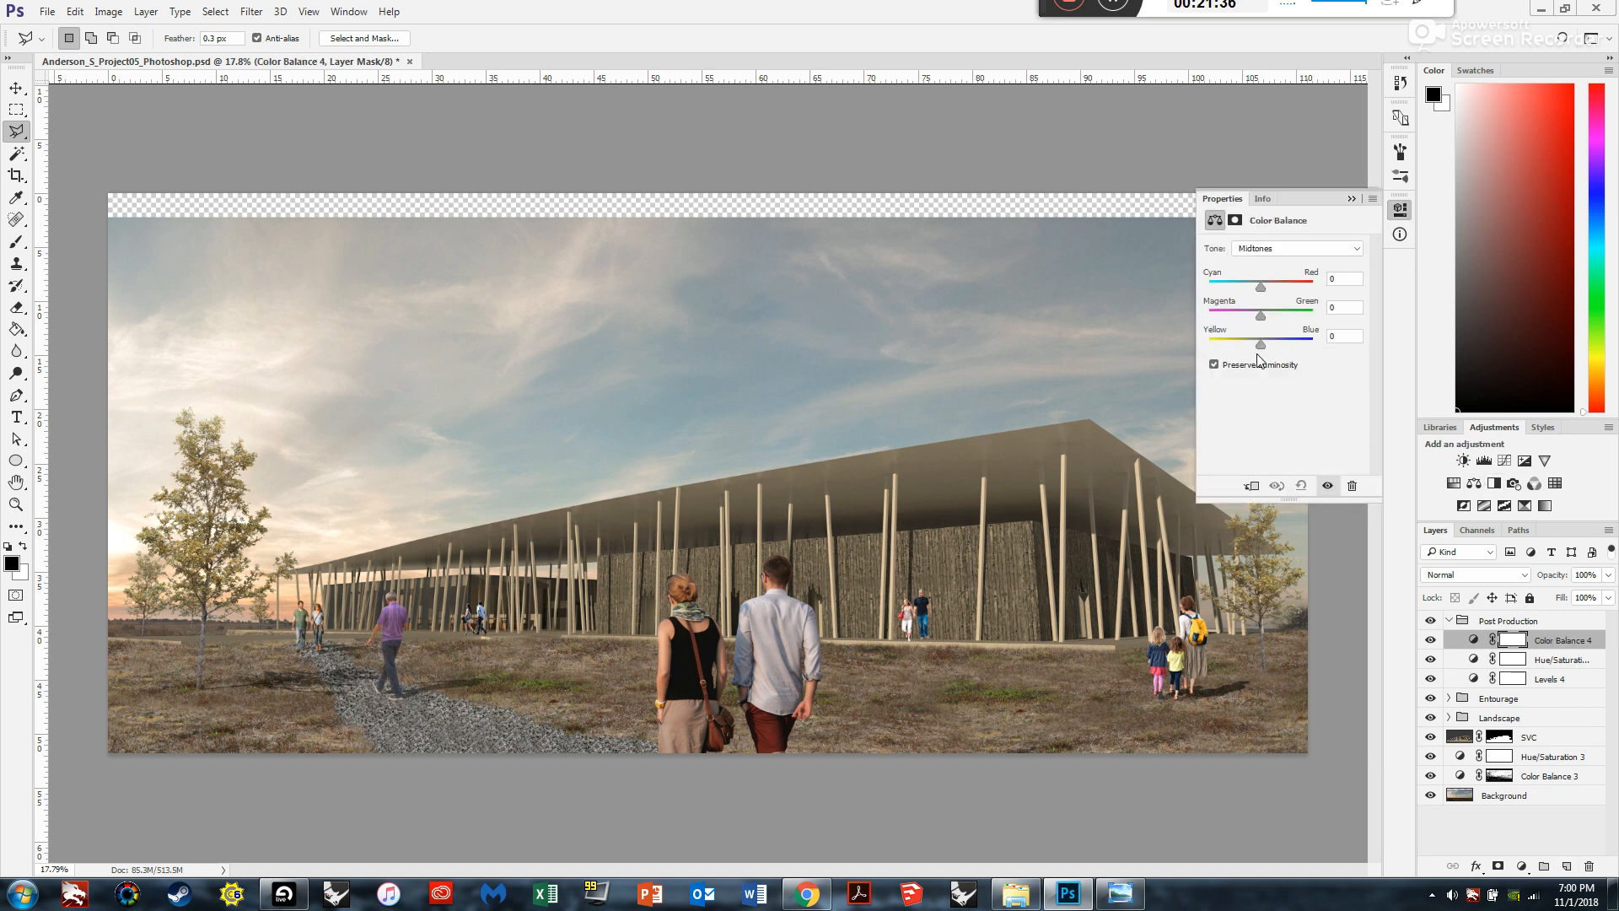
pyautogui.moveTo(1268, 285); pyautogui.dragTo(1262, 286)
pyautogui.moveTo(1260, 344); pyautogui.dragTo(1255, 345)
pyautogui.moveTo(1262, 287); pyautogui.dragTo(1262, 288)
pyautogui.click(1400, 209)
# Compare the rendering with and without the Levels, Hue/Saturation and Color Balance adjustments of the Post Production group.
pyautogui.click(1547, 681)
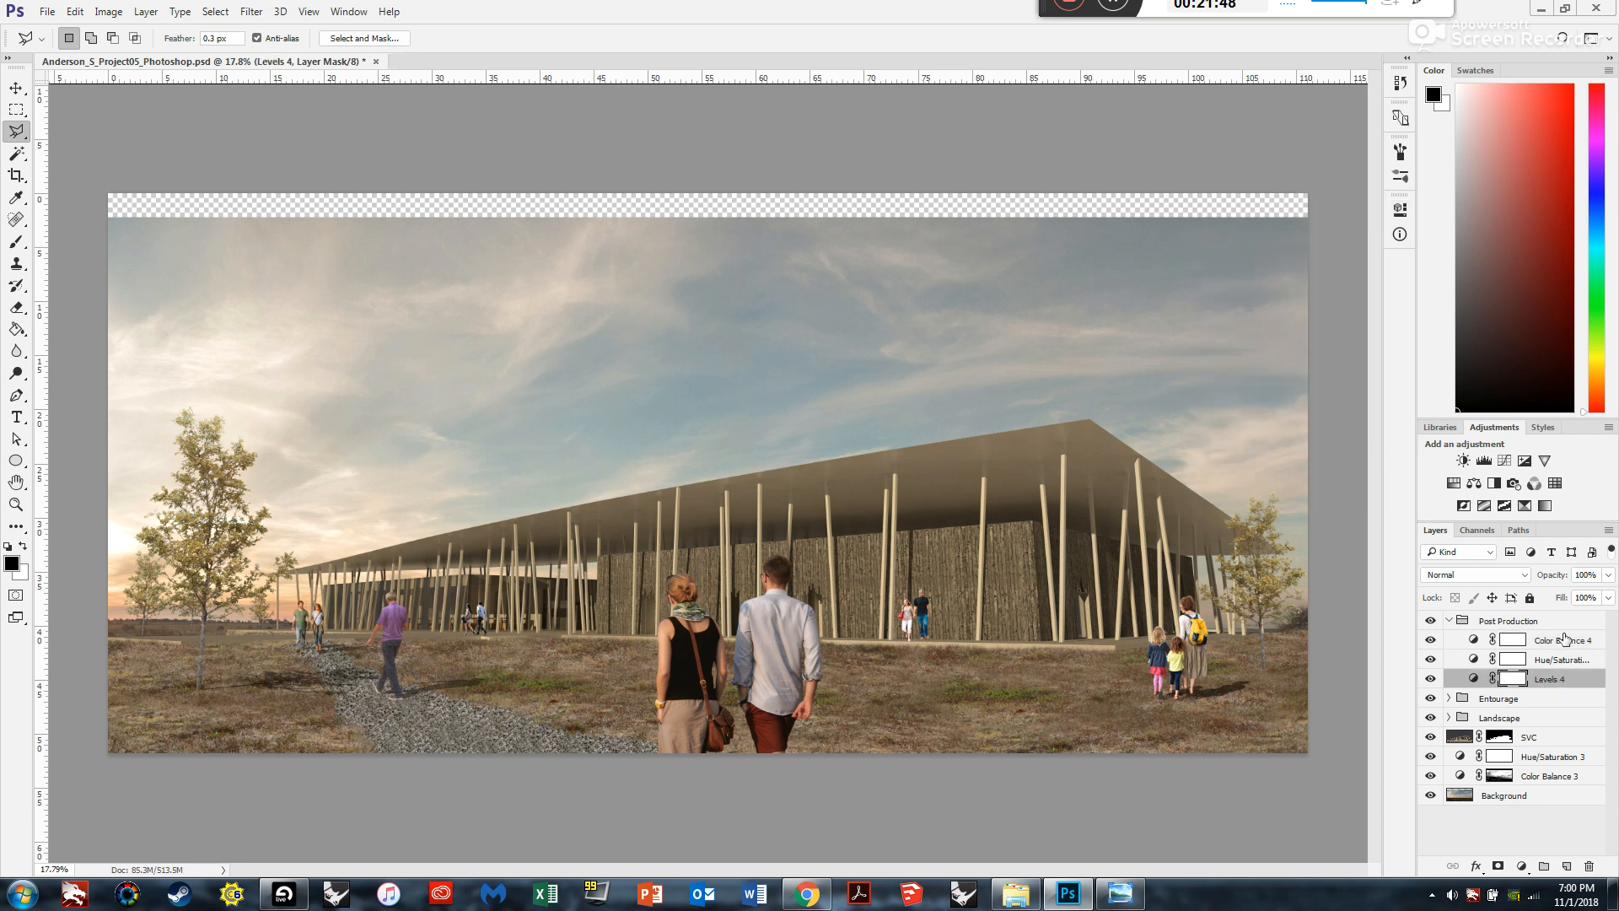
pyautogui.click(1558, 640)
pyautogui.click(1557, 662)
pyautogui.click(1557, 680)
pyautogui.click(1429, 659)
pyautogui.click(1431, 679)
pyautogui.click(1430, 642)
pyautogui.click(1430, 643)
pyautogui.click(1430, 643)
pyautogui.click(1431, 678)
pyautogui.click(1431, 677)
pyautogui.click(1430, 660)
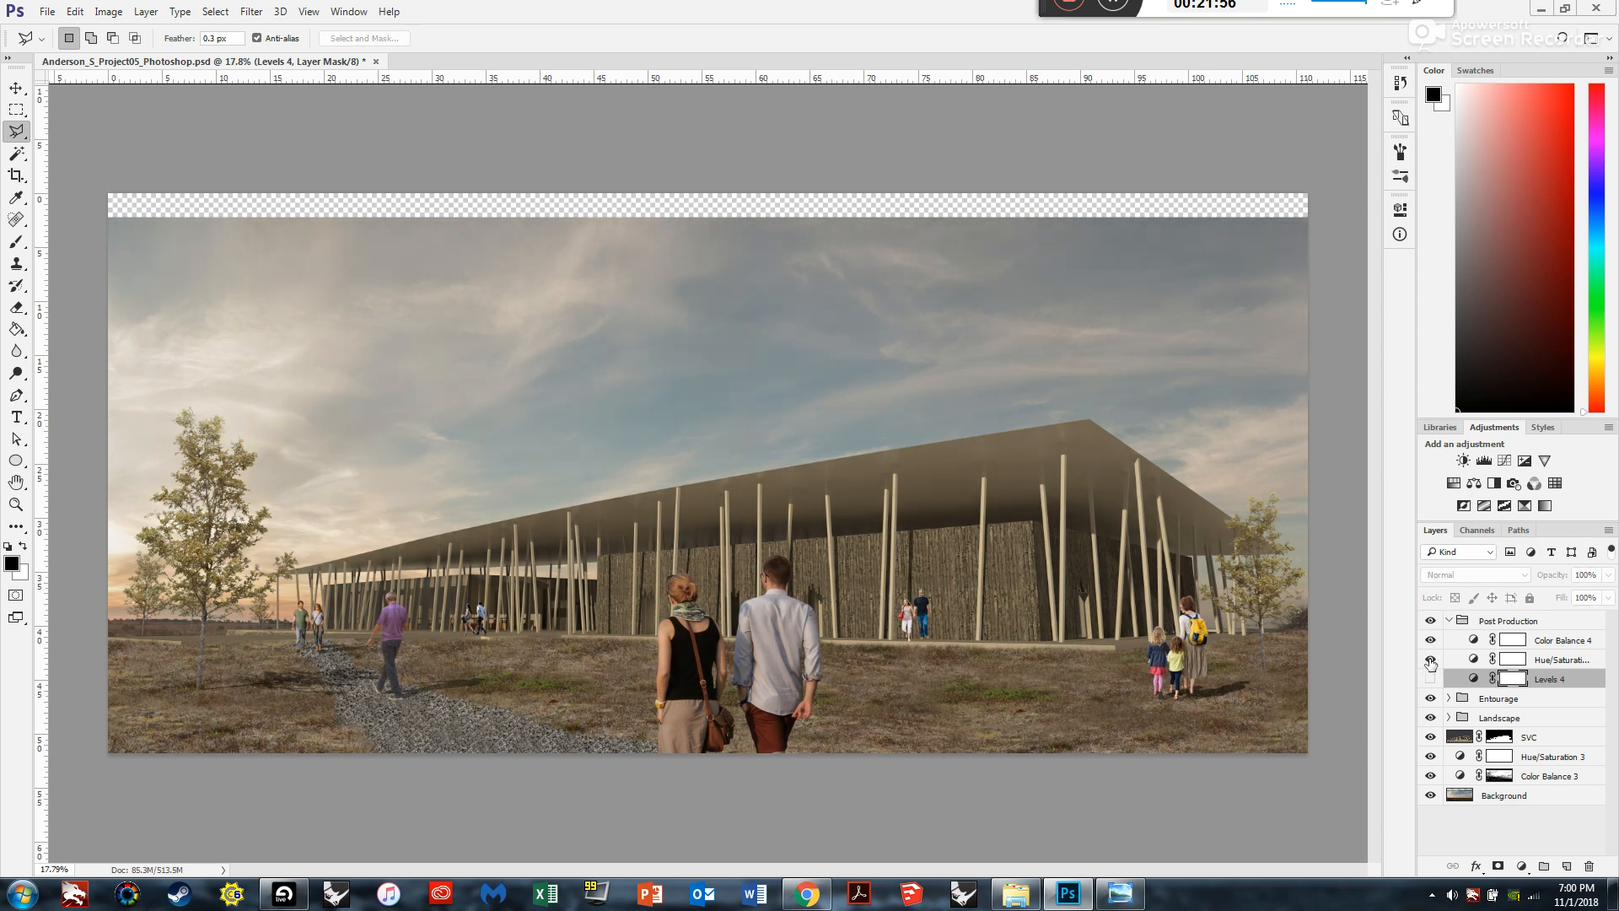
pyautogui.click(1430, 677)
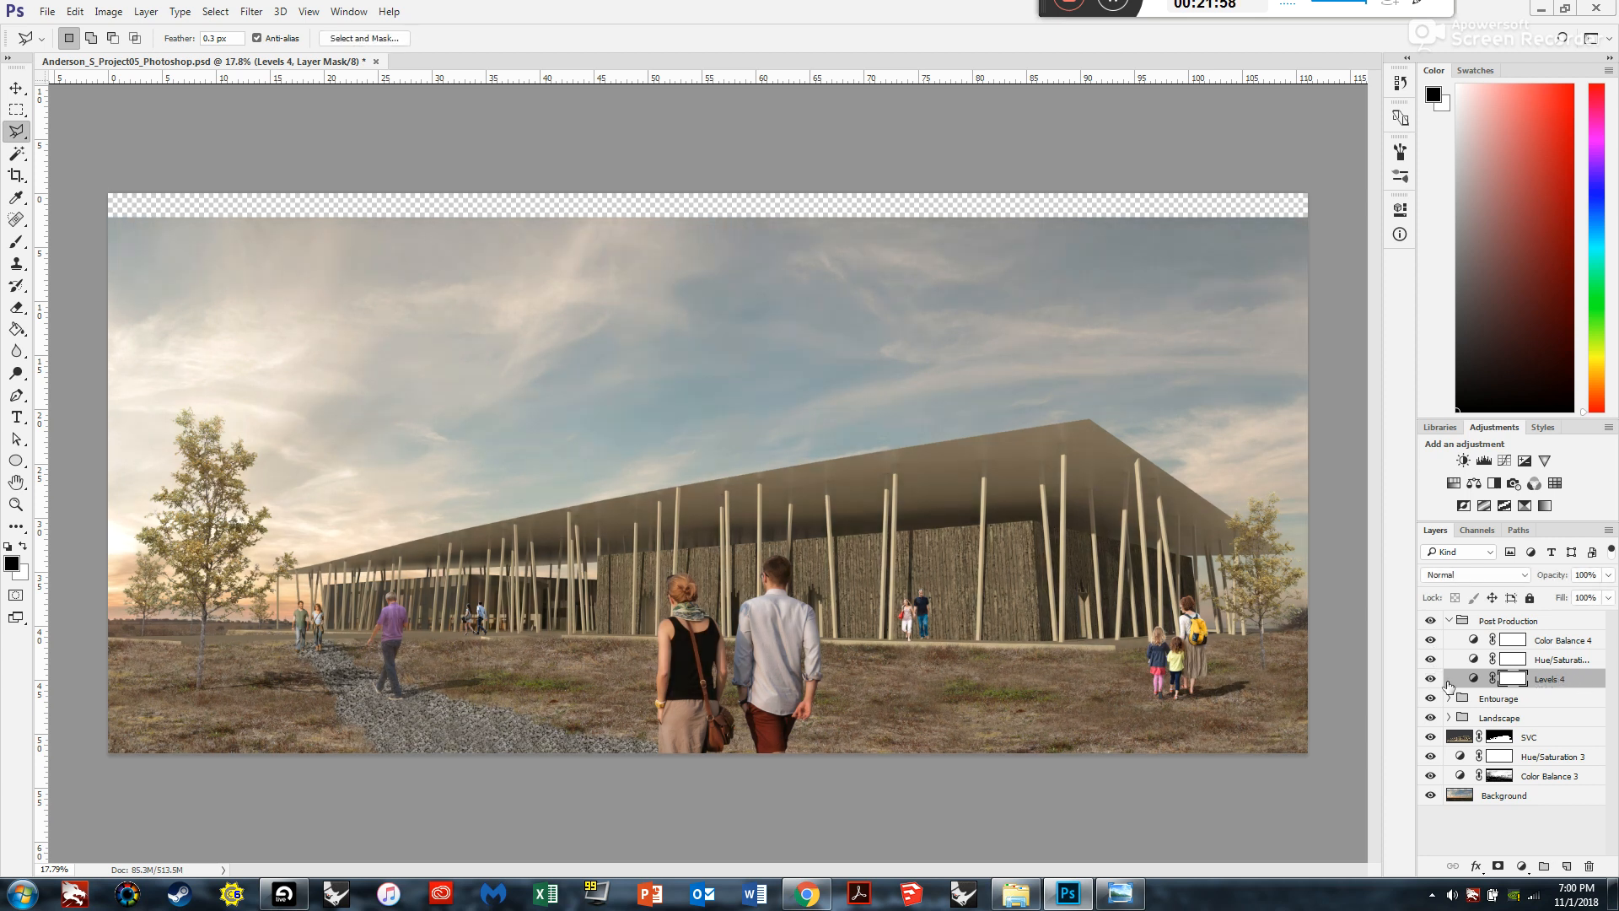
pyautogui.click(1431, 679)
pyautogui.click(1431, 679)
pyautogui.click(1431, 678)
pyautogui.click(1431, 679)
# Try the Post Production Levels adjustment at 20%, 50% and 90% opacity, restore it to 100%, and collapse the group.
pyautogui.click(1584, 573)
pyautogui.write('0')
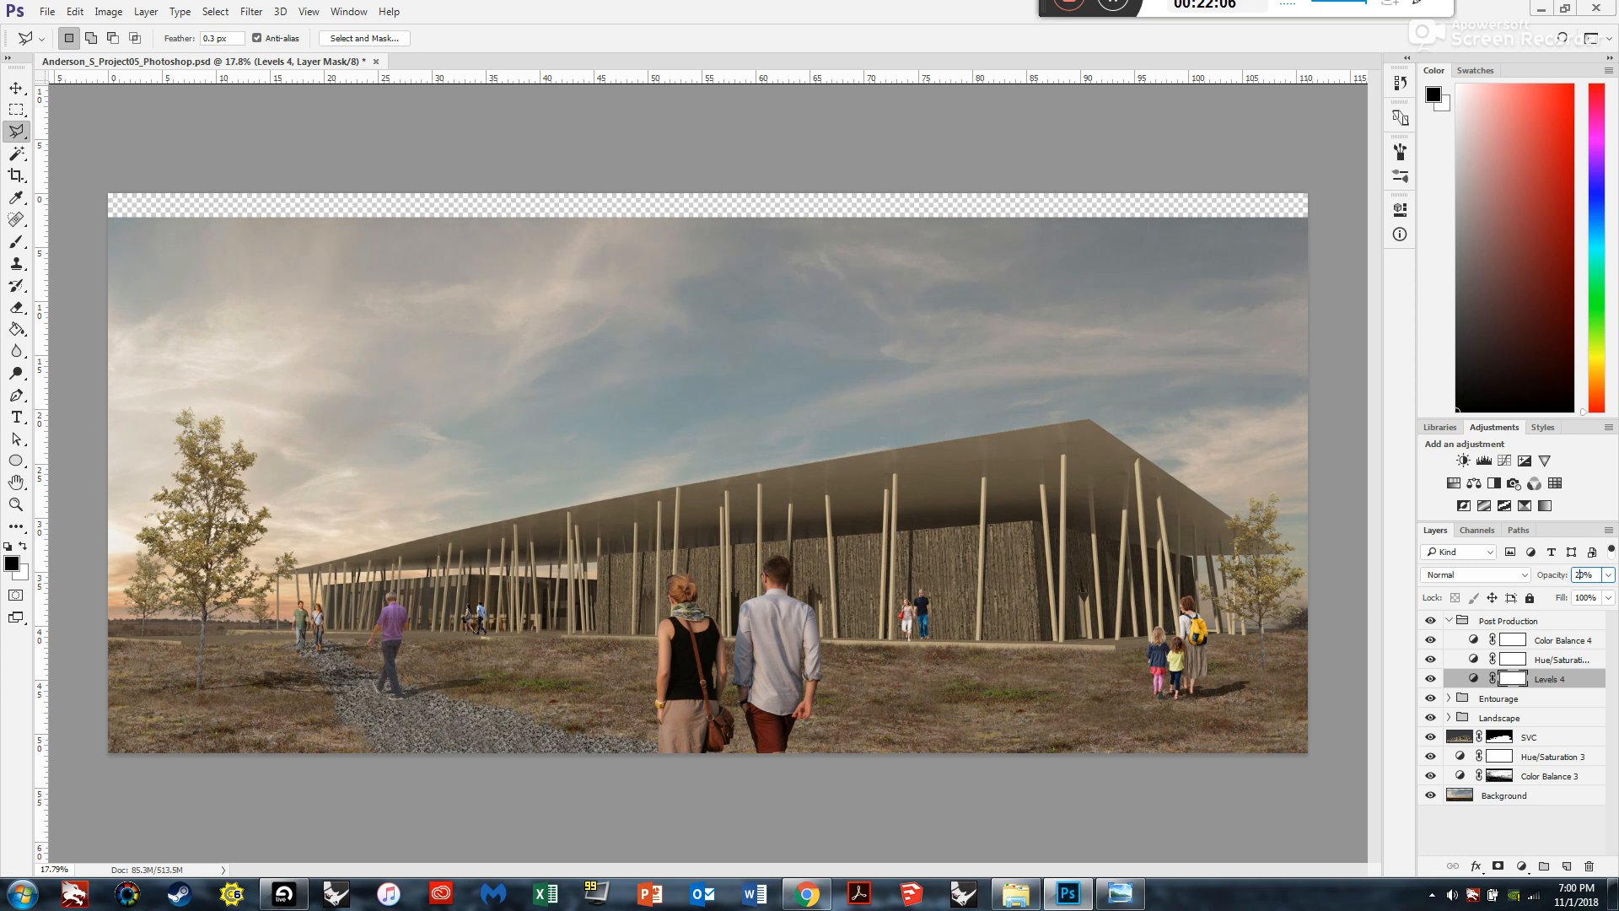
pyautogui.write('60')
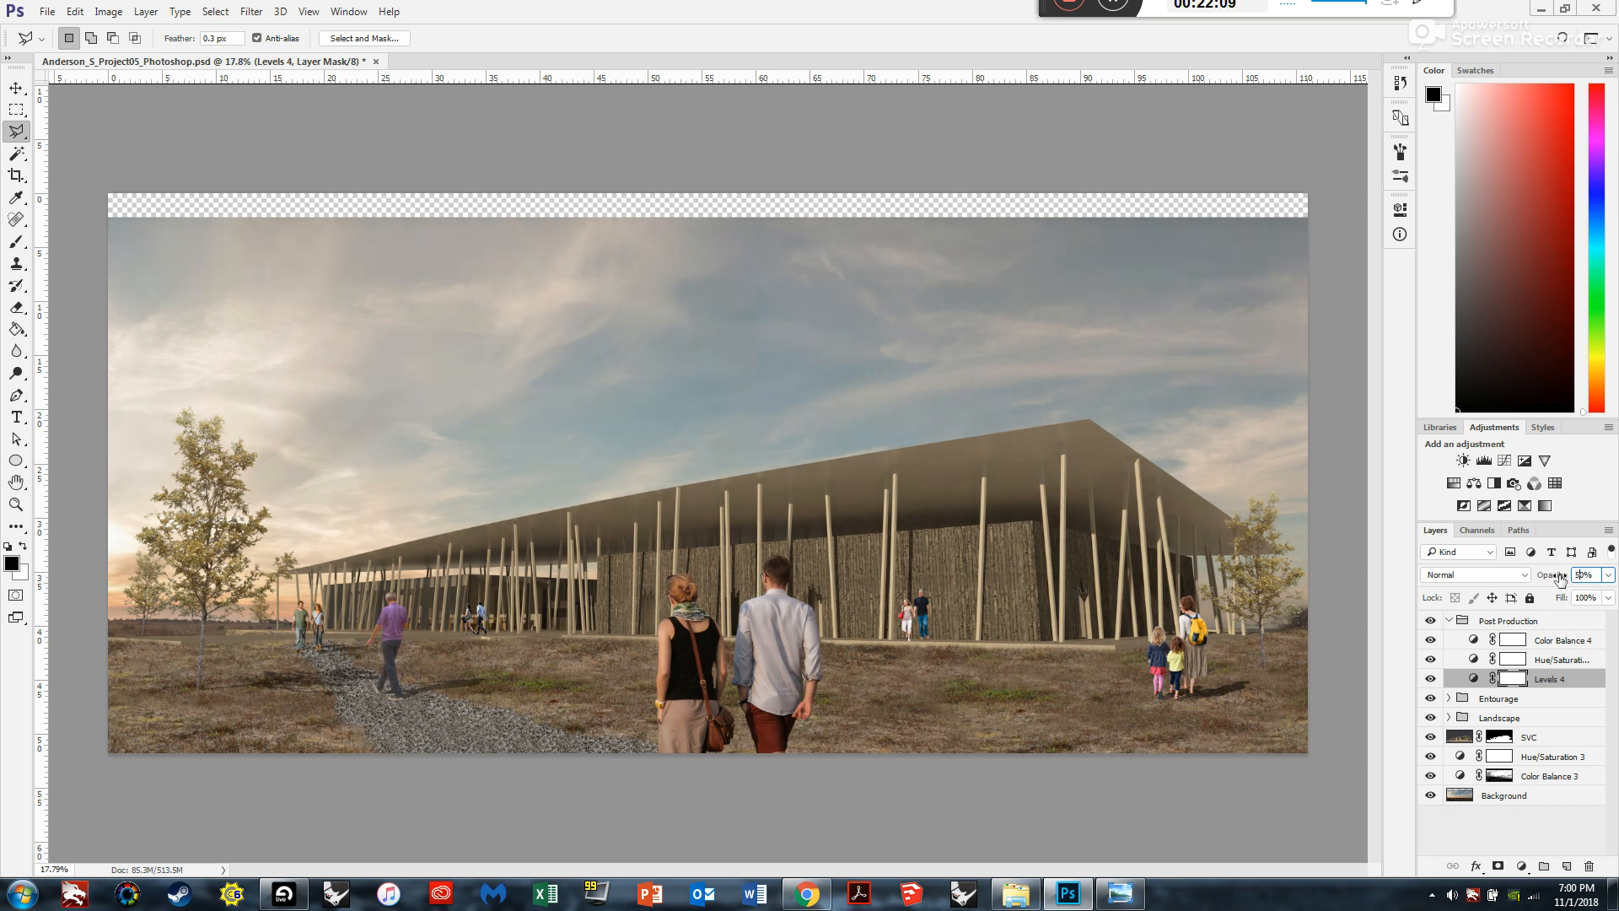
pyautogui.press('BackSpace')
pyautogui.write('7')
pyautogui.press('BackSpace')
pyautogui.write('8')
pyautogui.press('BackSpace')
pyautogui.write('9')
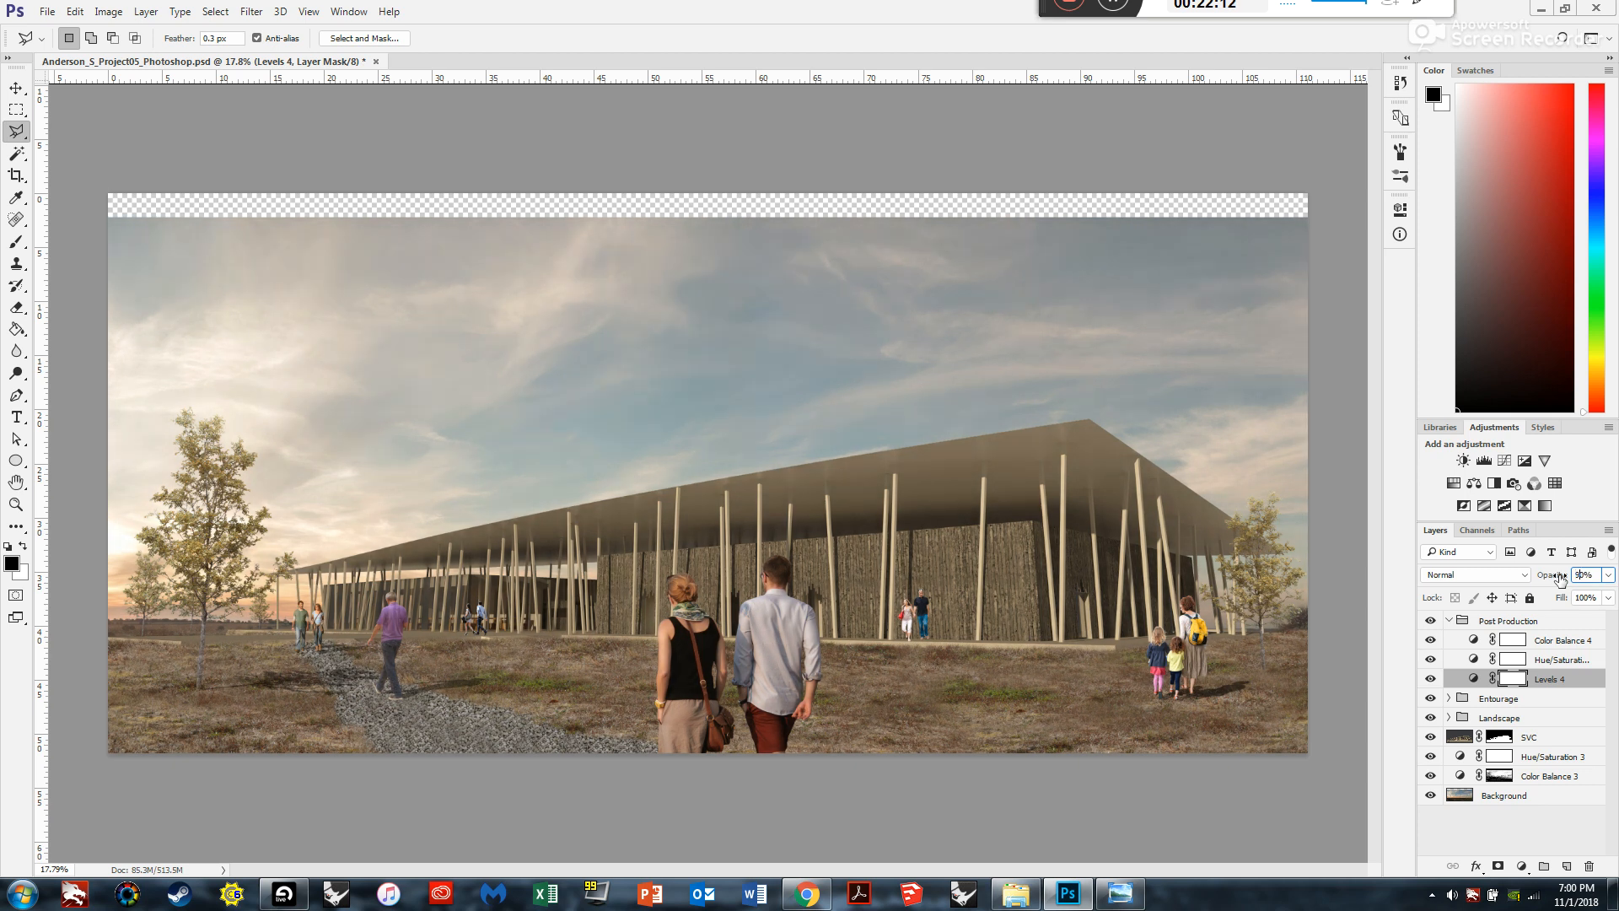
pyautogui.write('10')
pyautogui.press('Return')
pyautogui.click(1451, 622)
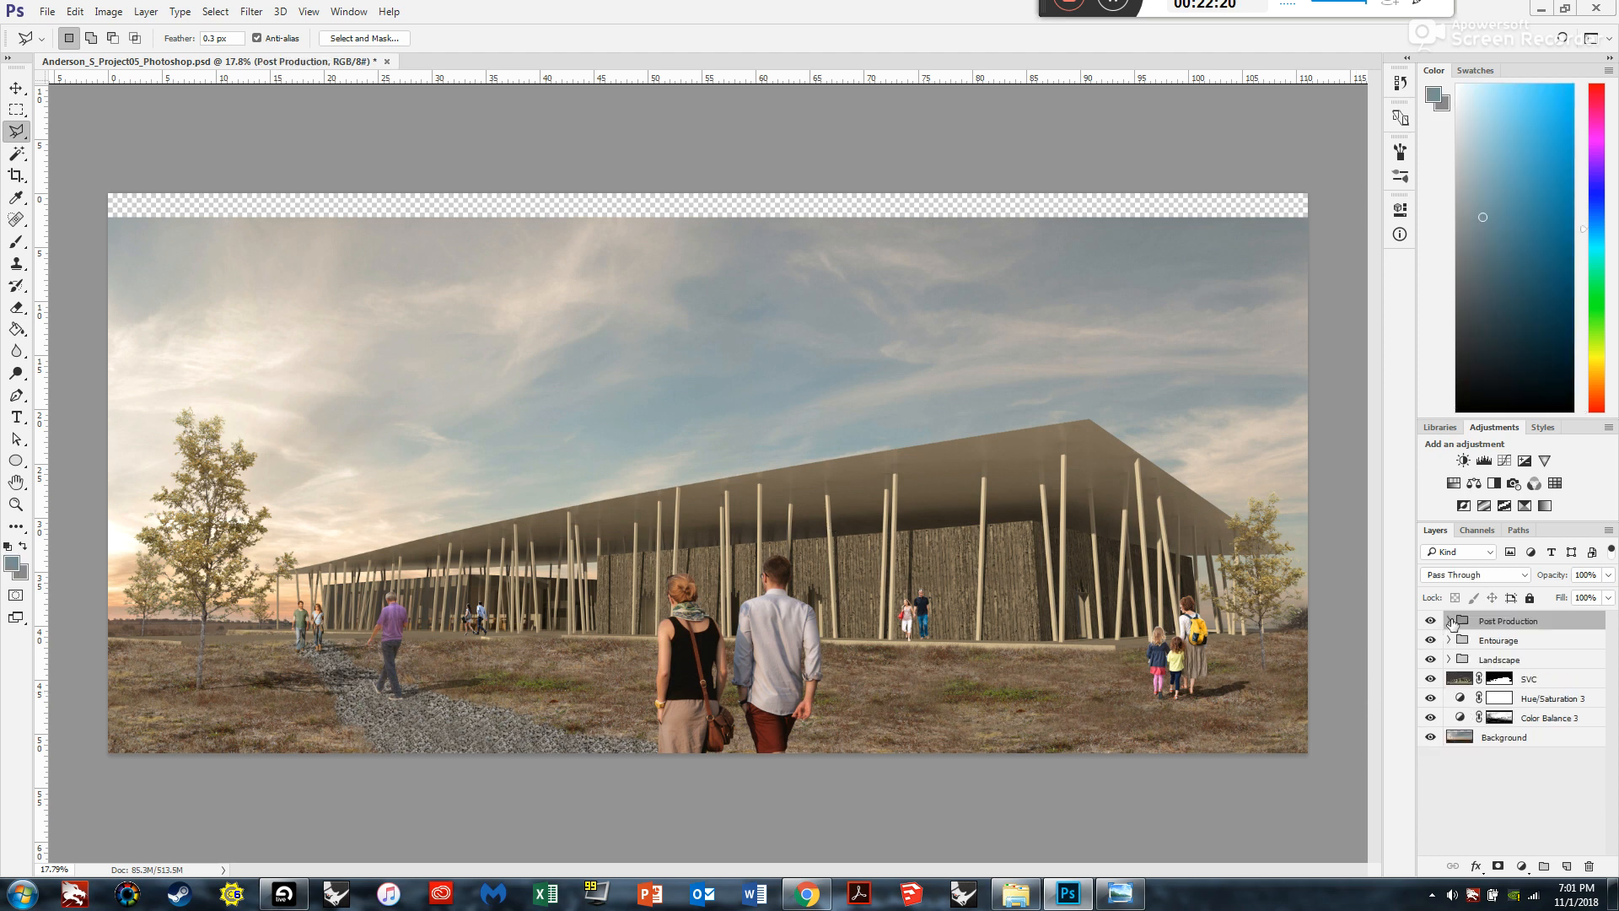